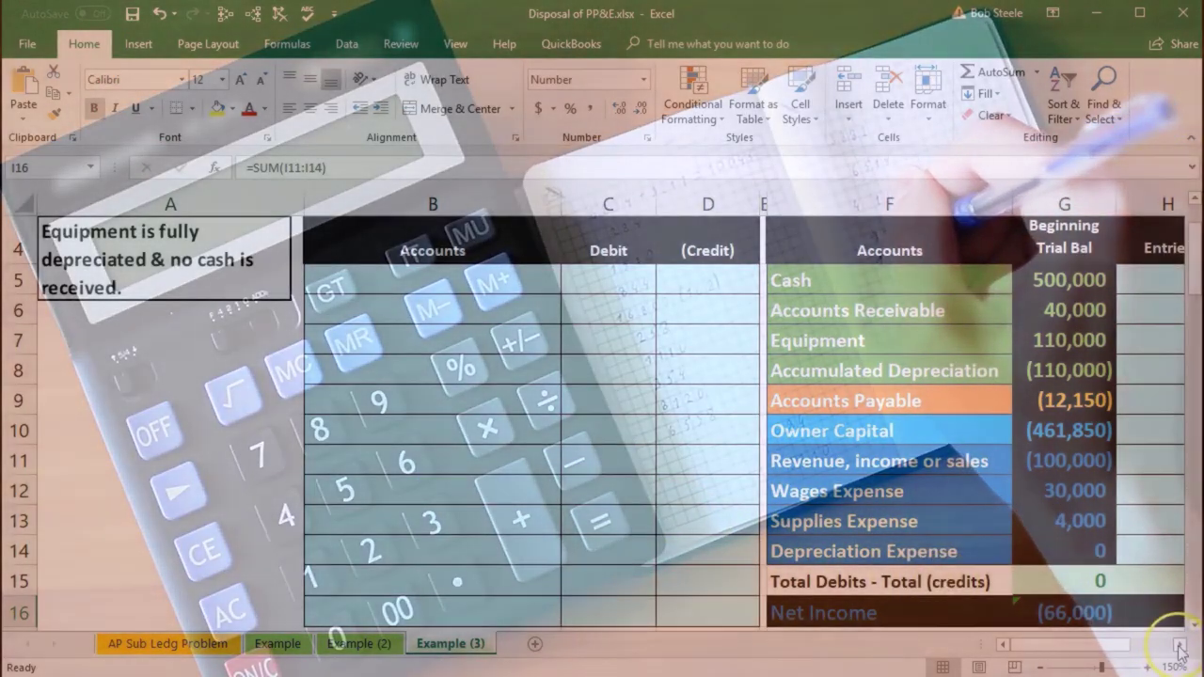
Step: Examine the Equipment and Accumulated Depreciation rows of the trial balance to determine what the disposal entry must clear
left_click(1180, 645)
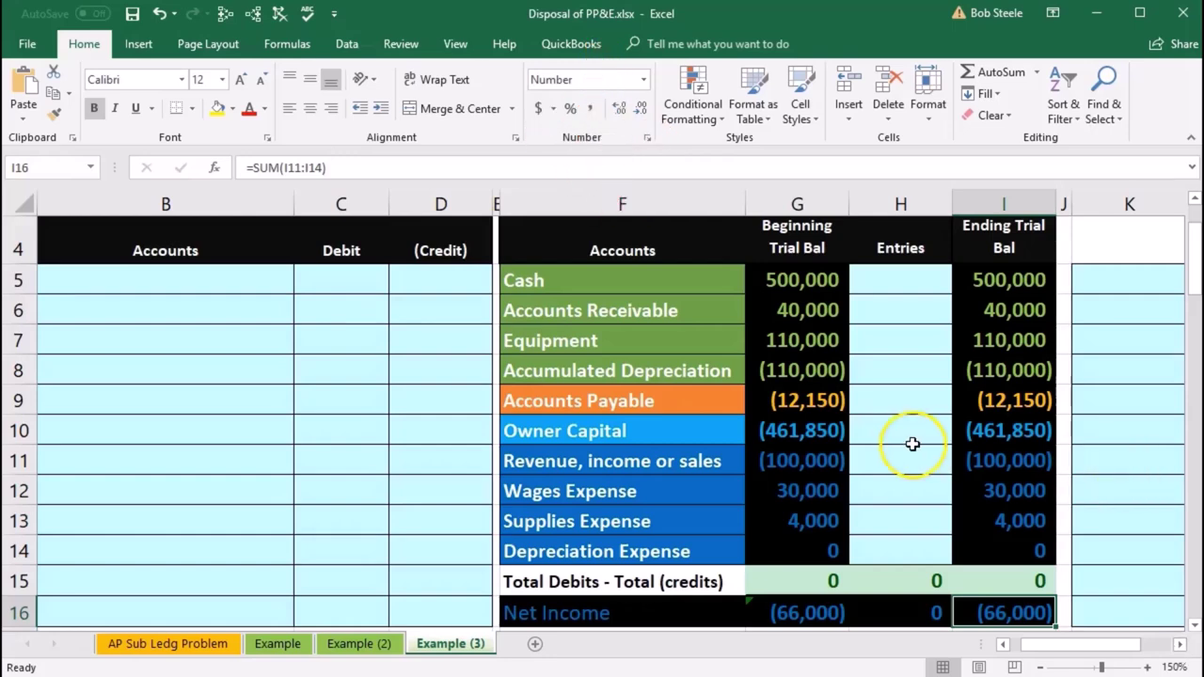
left_click(709, 346)
mouse_move(747, 350)
left_mouse_down()
mouse_move(742, 369)
mouse_move(759, 363)
left_mouse_up()
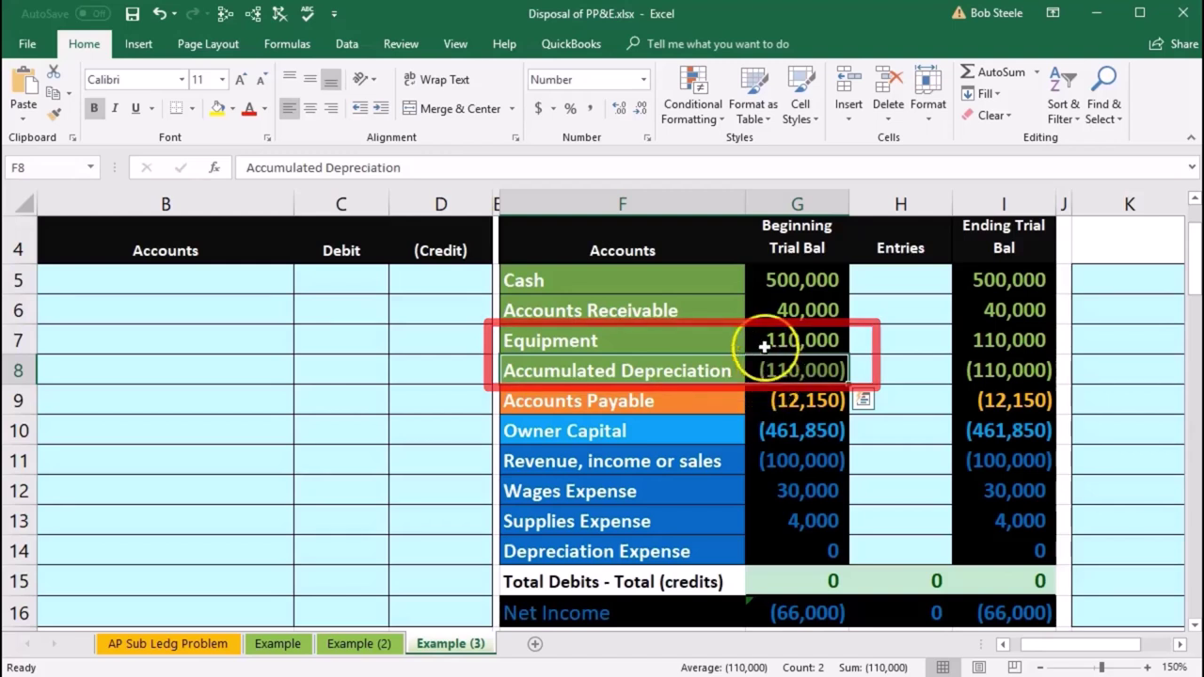
left_click_drag(764, 344, 767, 372)
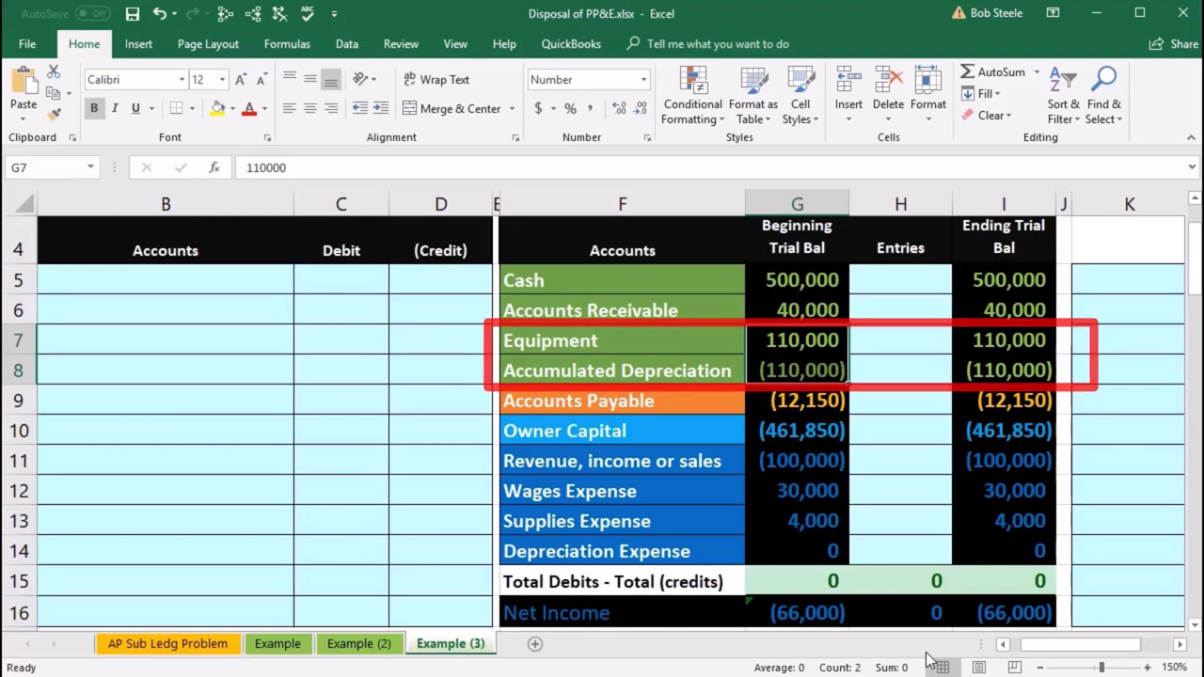
left_click(878, 381)
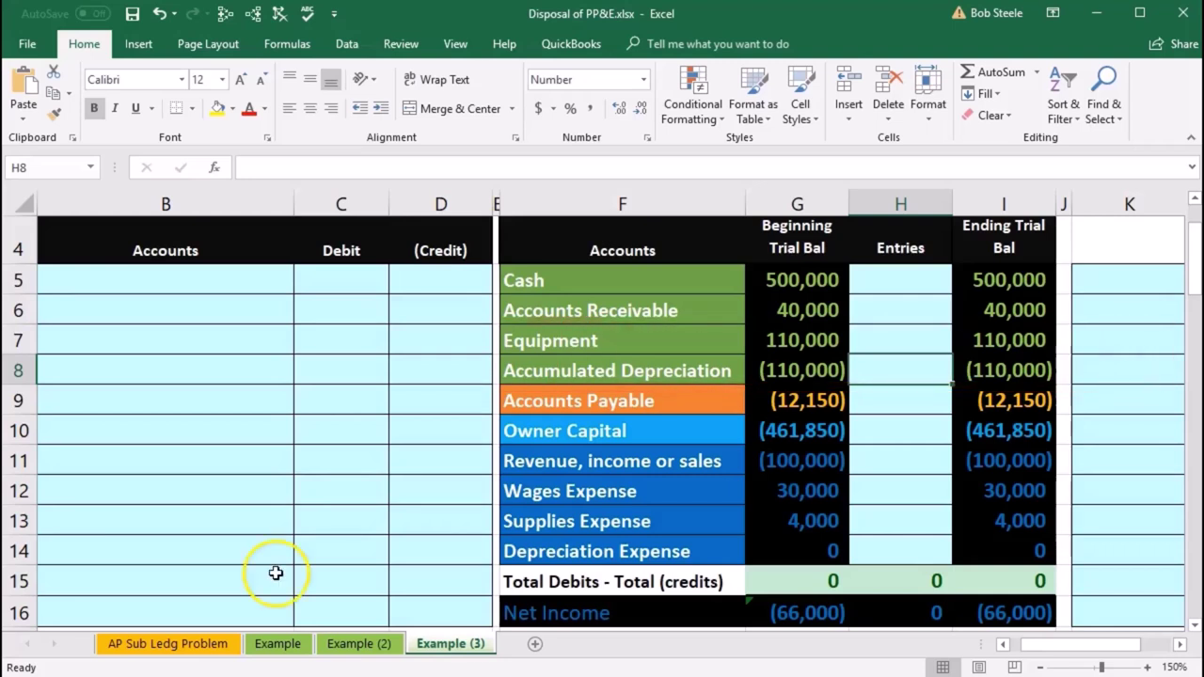
left_click(602, 339)
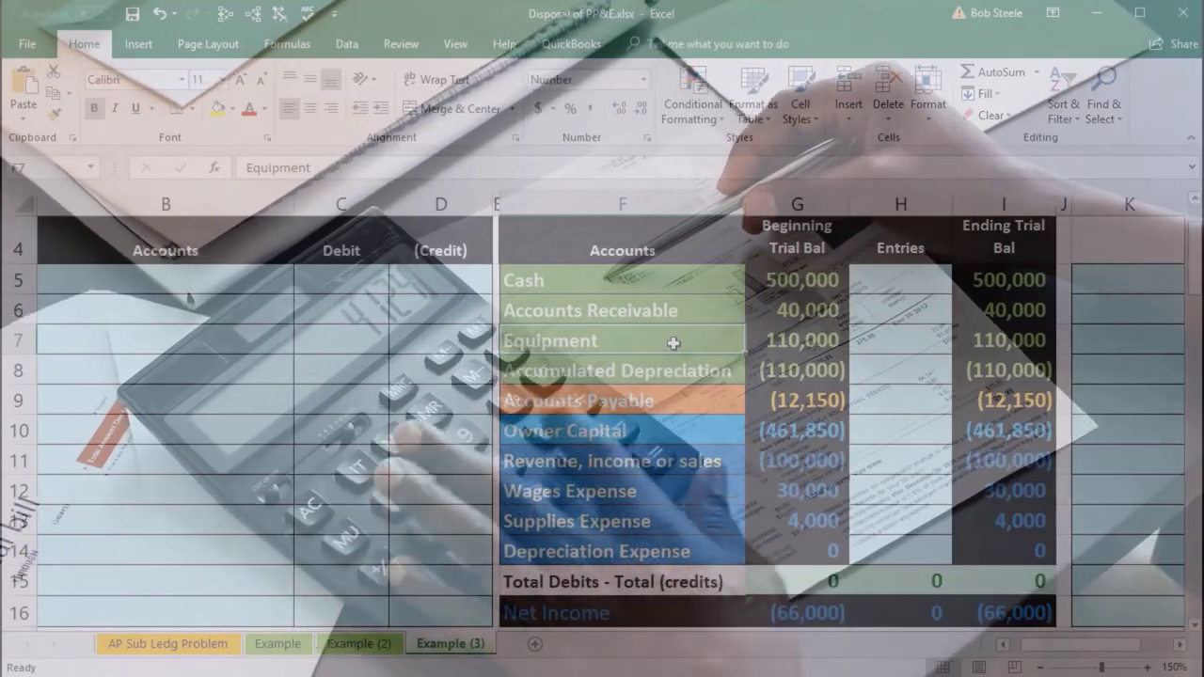
key("Right")
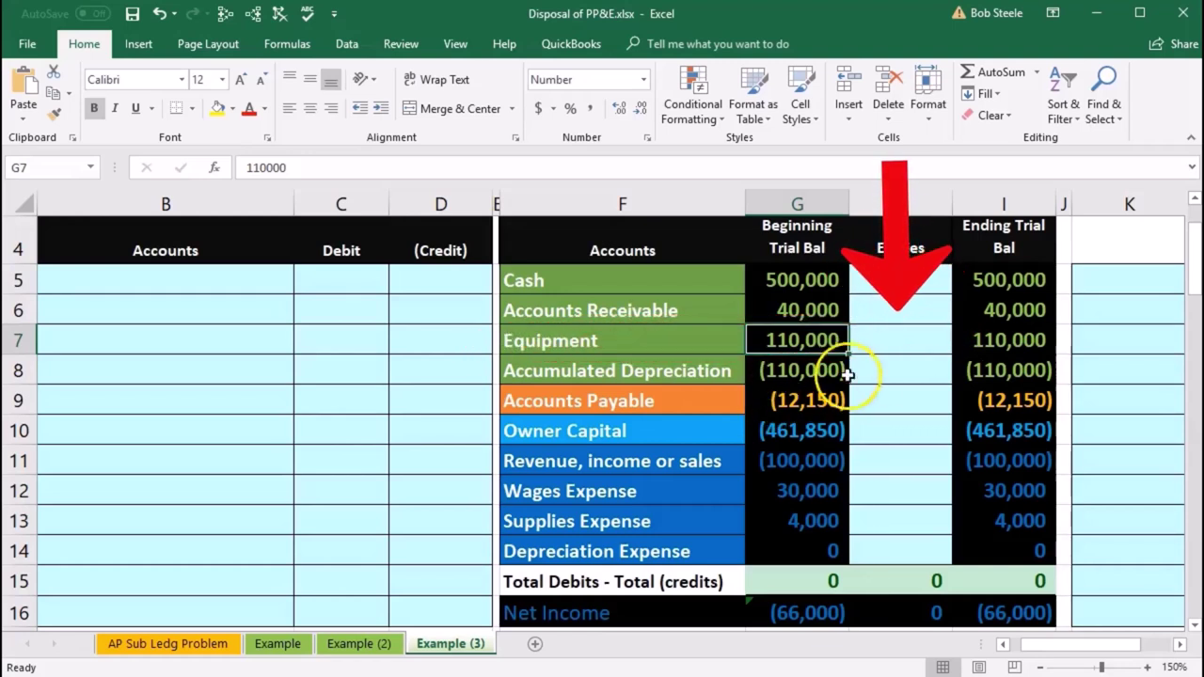
left_click(906, 344)
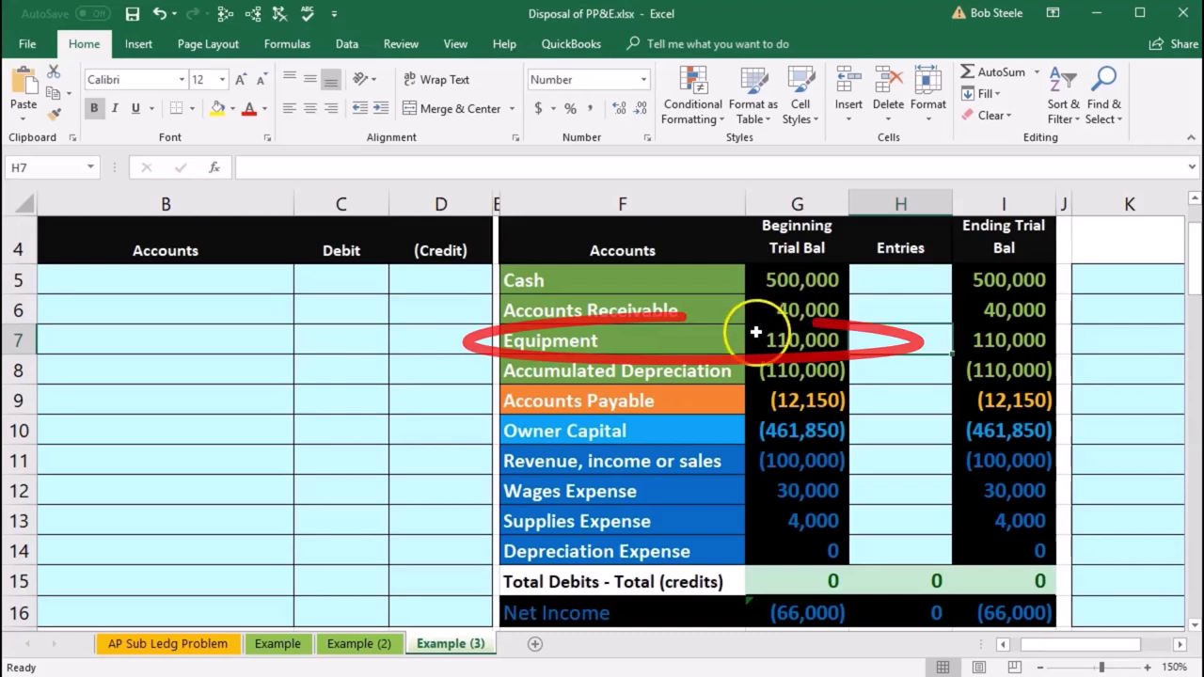
left_click(799, 338)
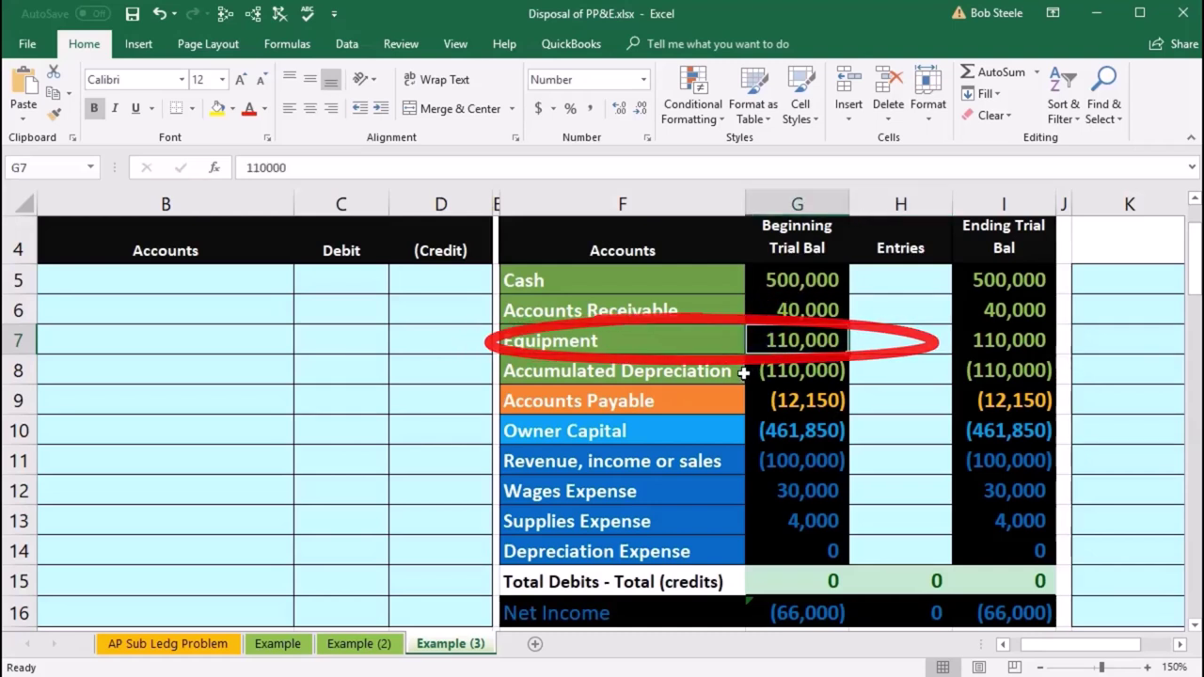
left_click(654, 347)
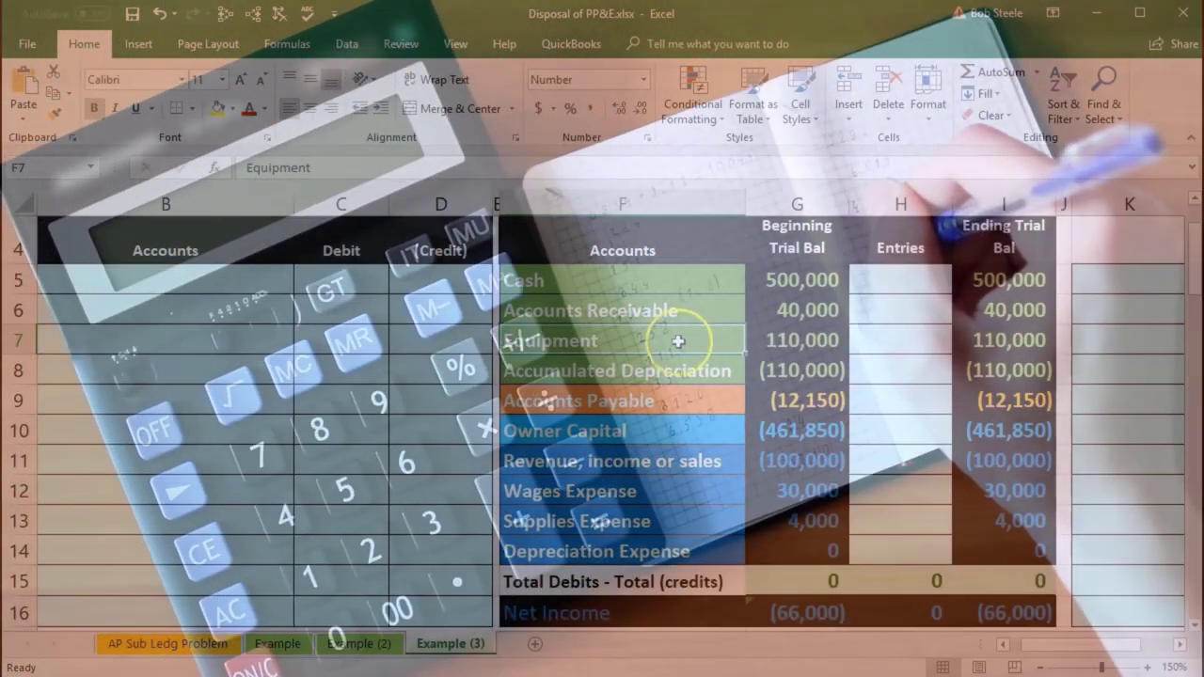
left_click(772, 340)
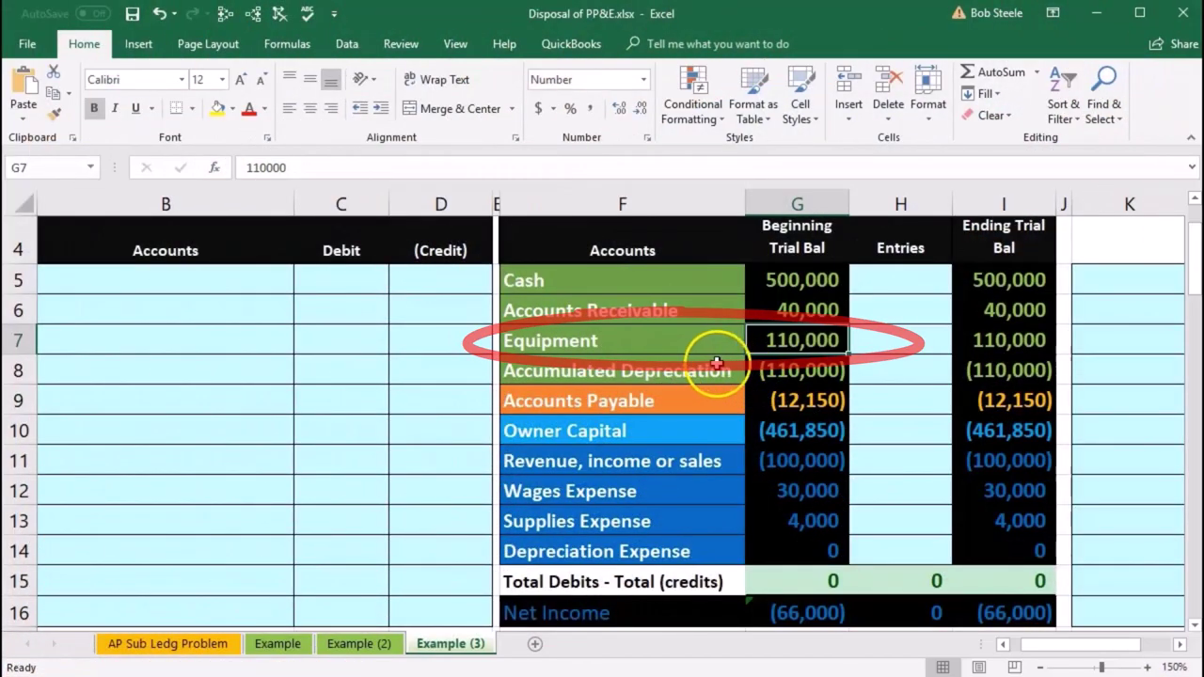
Step: Copy the Equipment account name from the trial balance into journal cell B6, pasting values only
left_click(613, 340)
right_click(615, 340)
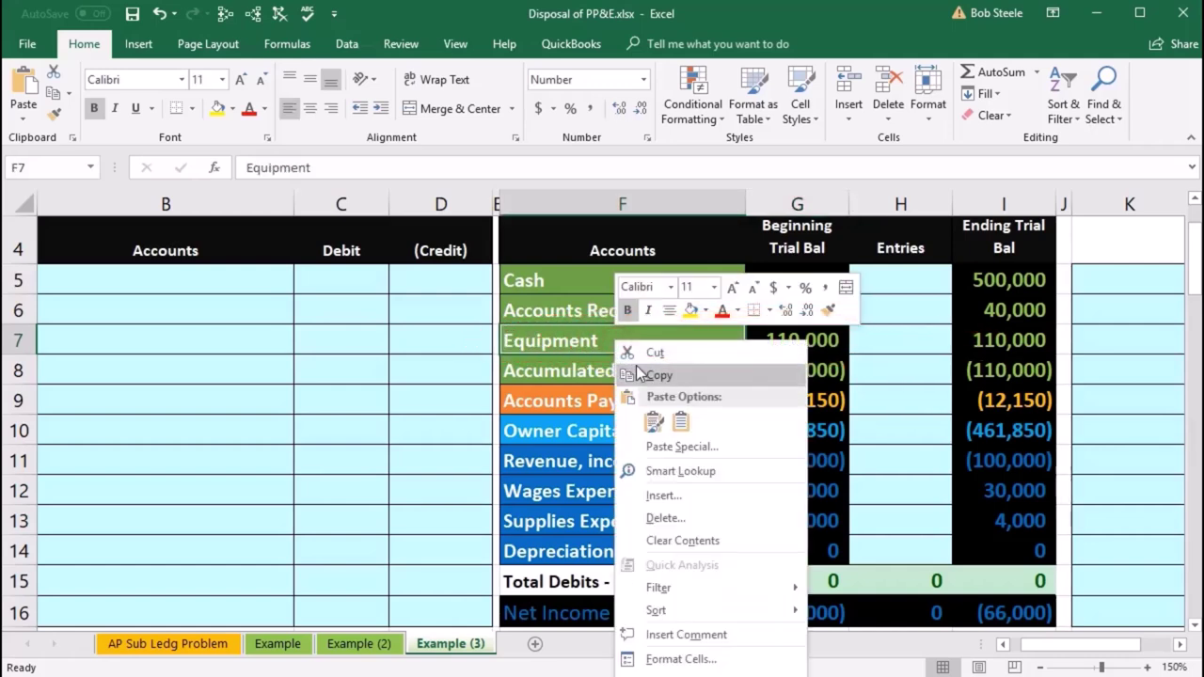
left_click(657, 374)
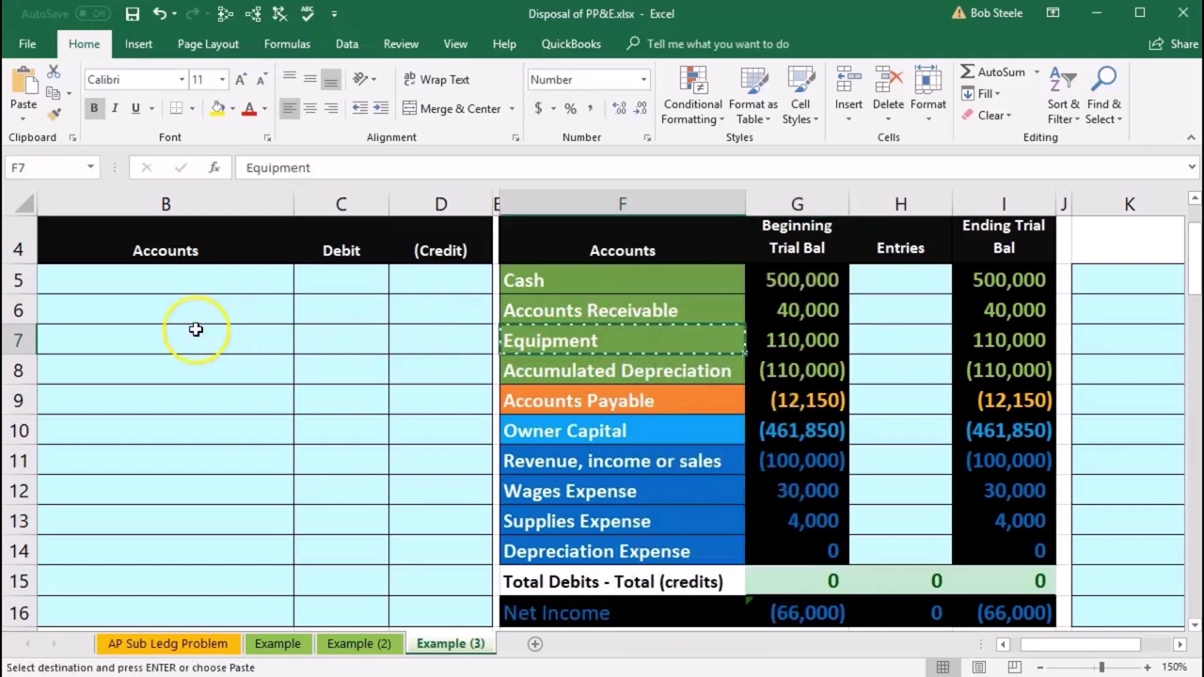
left_click(162, 307)
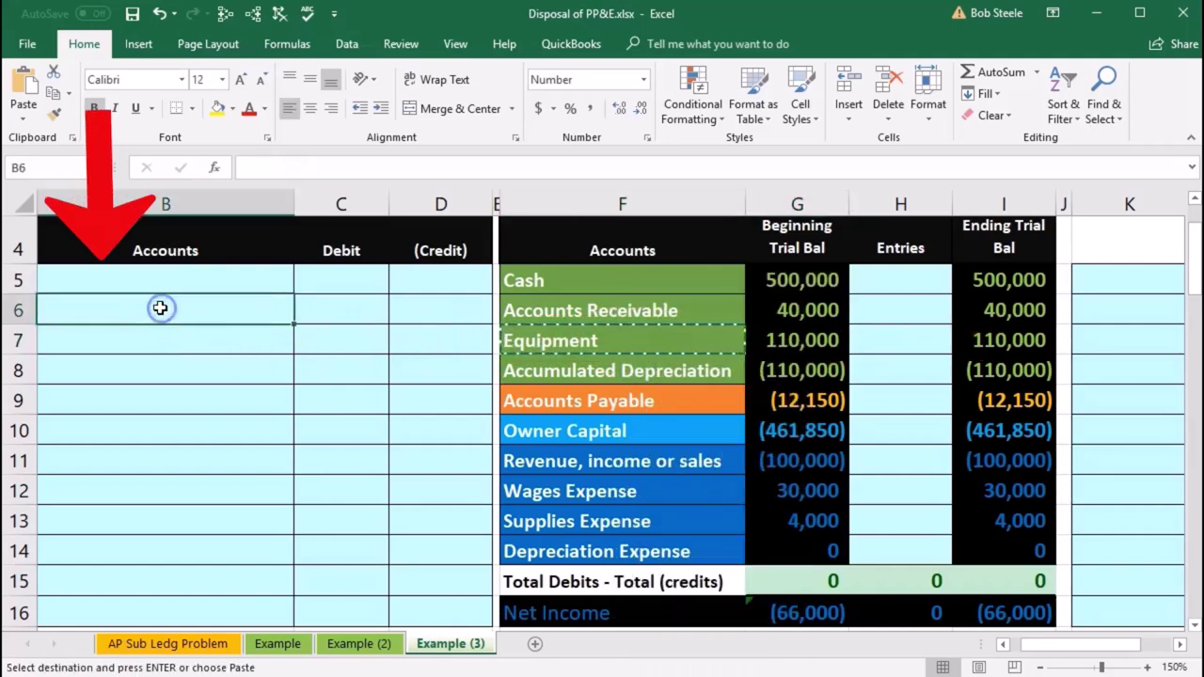
right_click(80, 307)
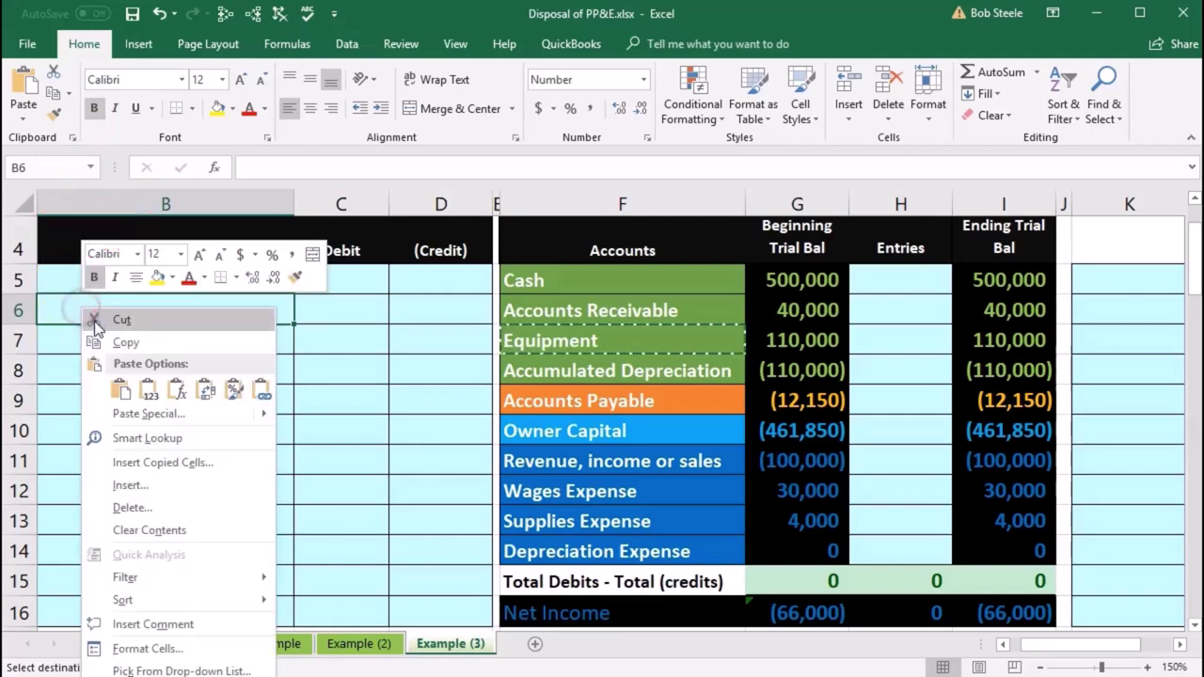
left_click(146, 385)
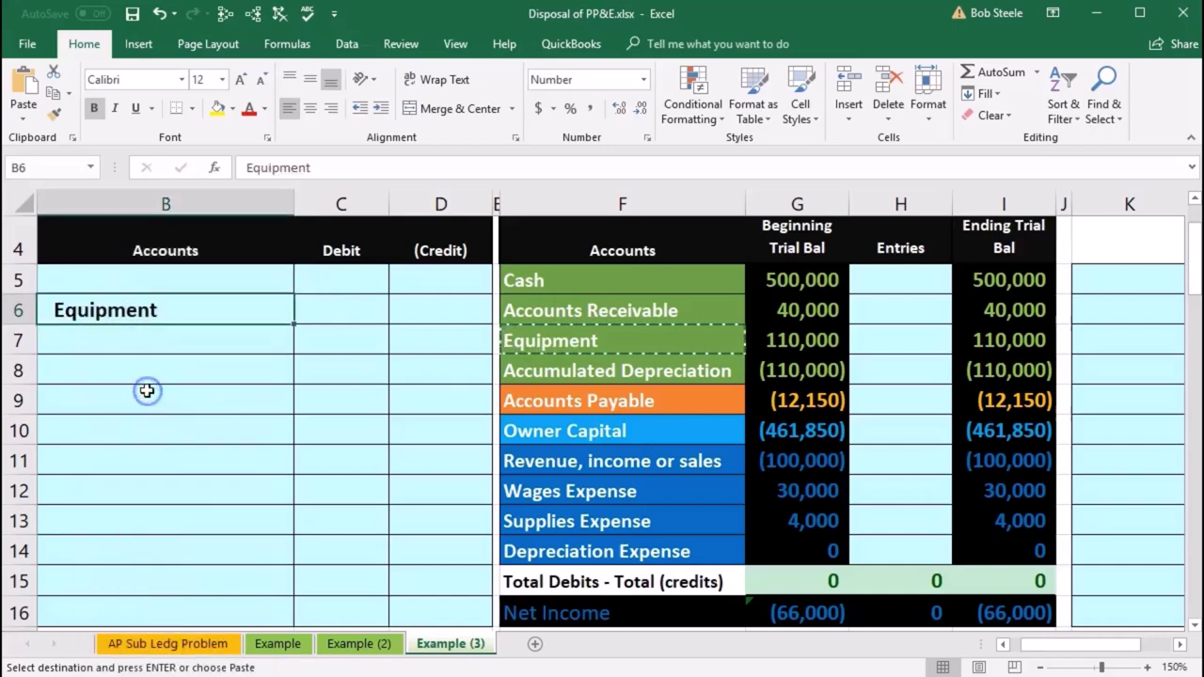
Step: Enter a credit of -110000 for Equipment in cell D6
left_click(416, 313)
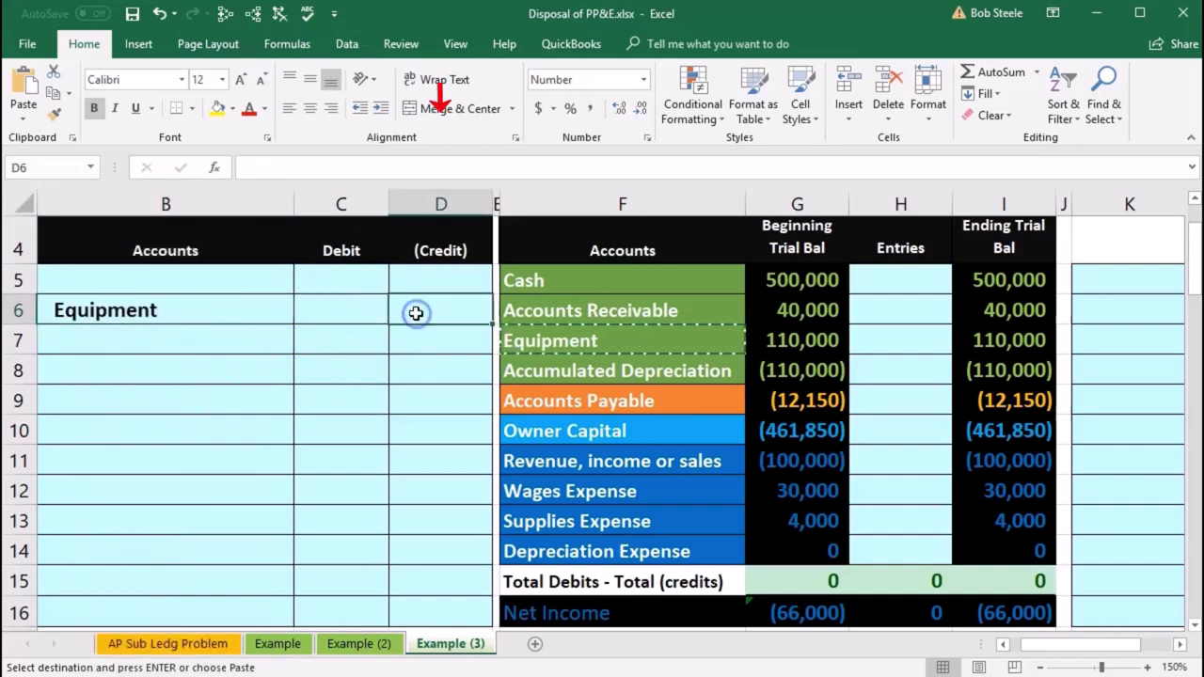
type("-")
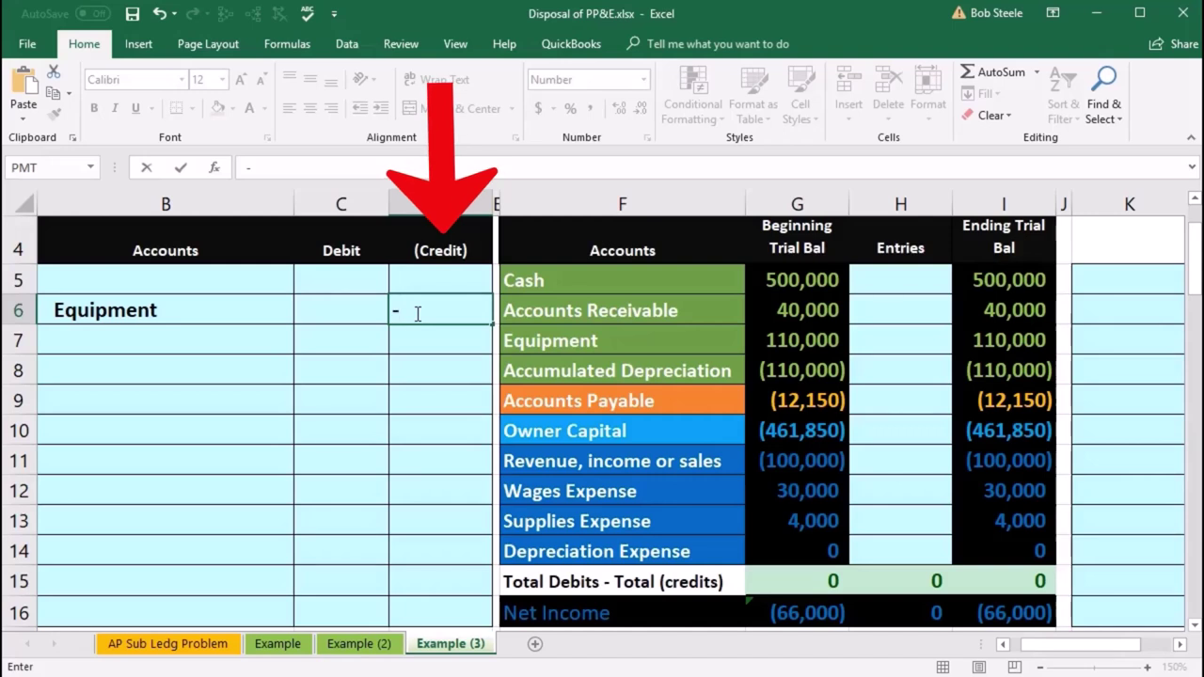
type("11000")
key("Return")
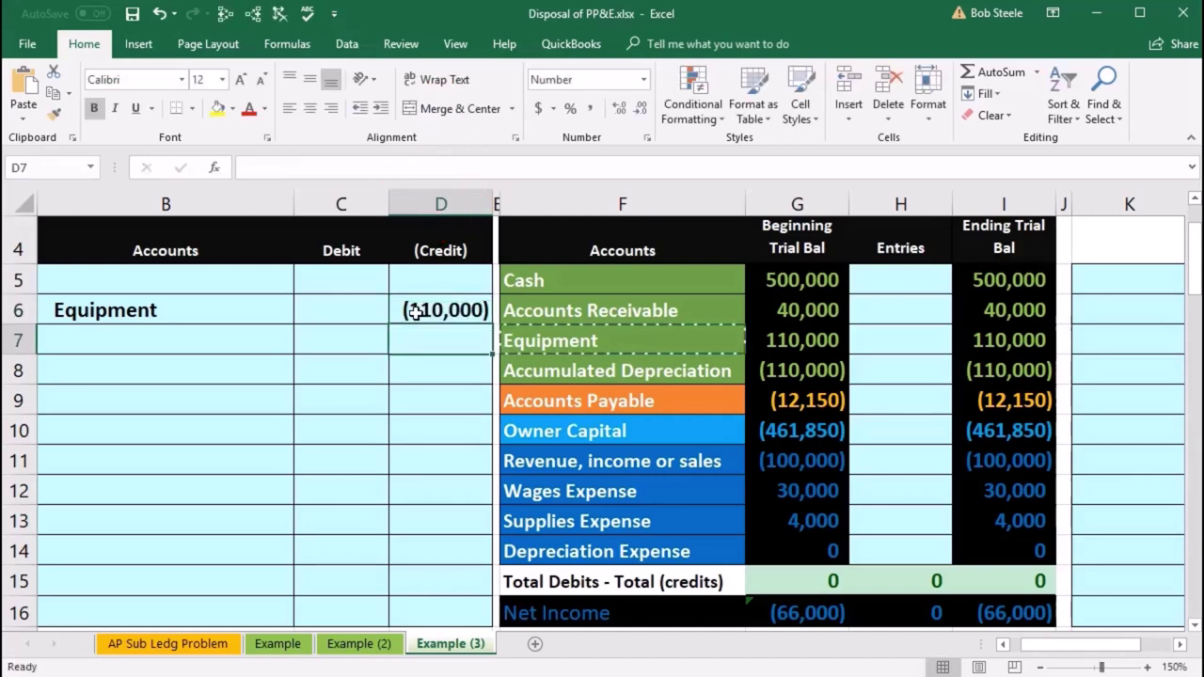
Step: Enter the balancing debit in cell C5 with the formula -D6
left_click(355, 279)
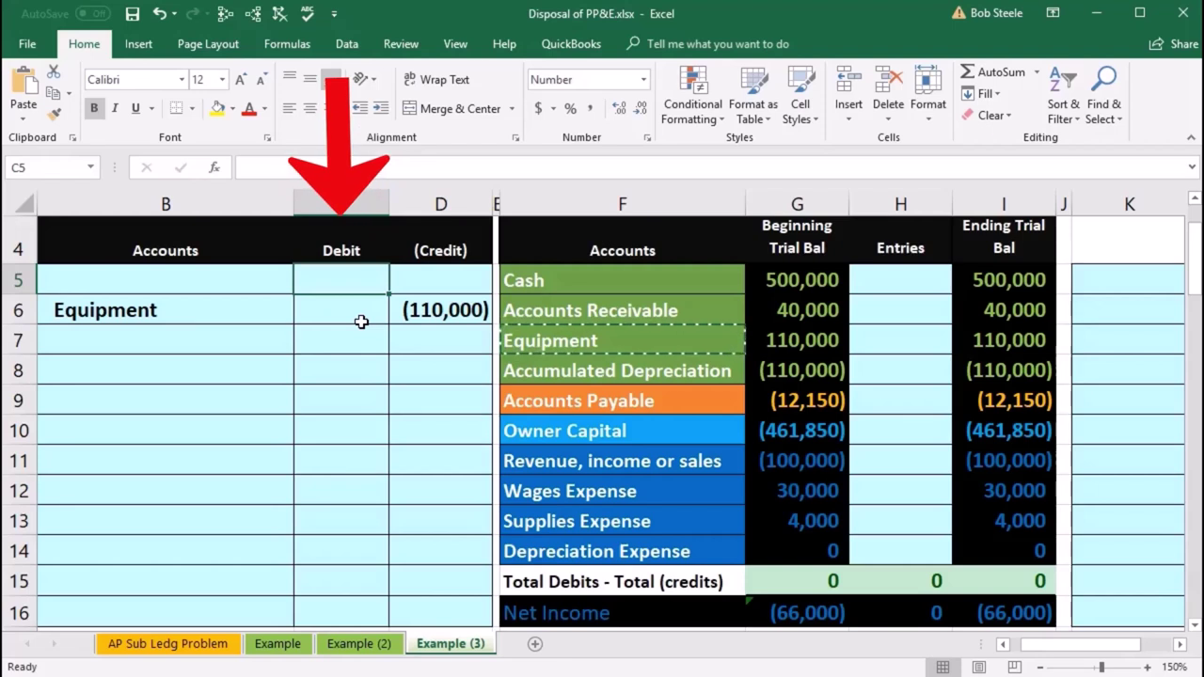
type("-")
left_click(409, 309)
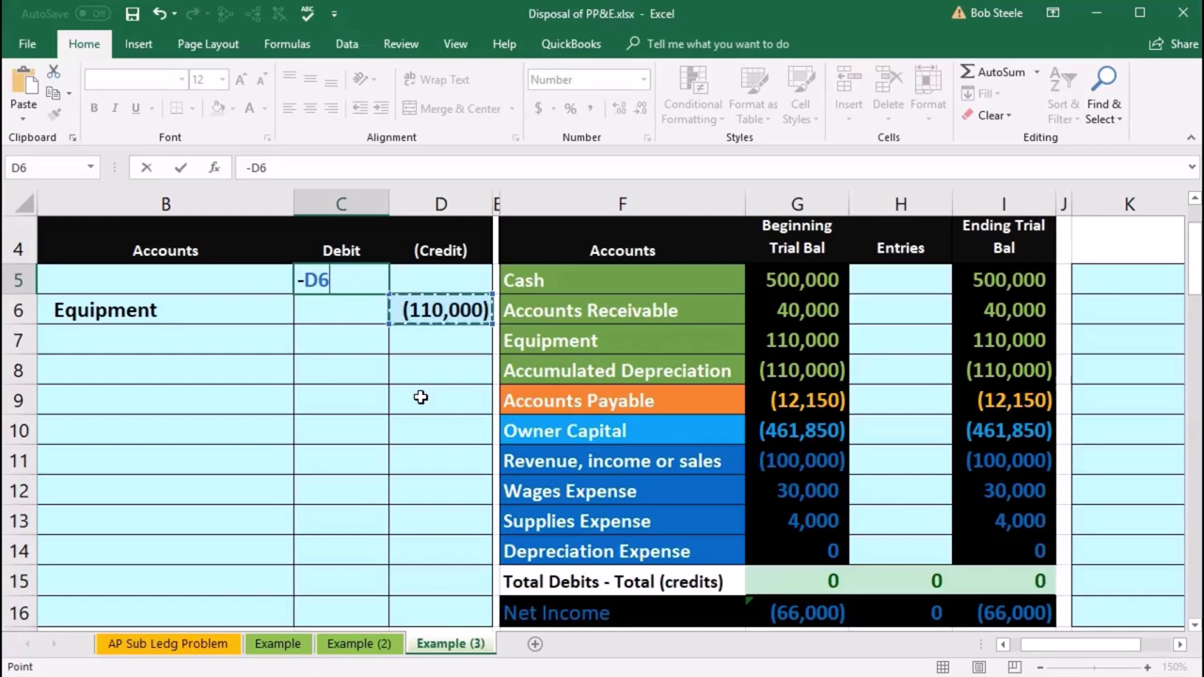
key("Return")
Step: Copy the Accumulated Depreciation account name from the trial balance into journal cell B5, pasting values only
left_click_drag(590, 379, 673, 344)
left_click(612, 370)
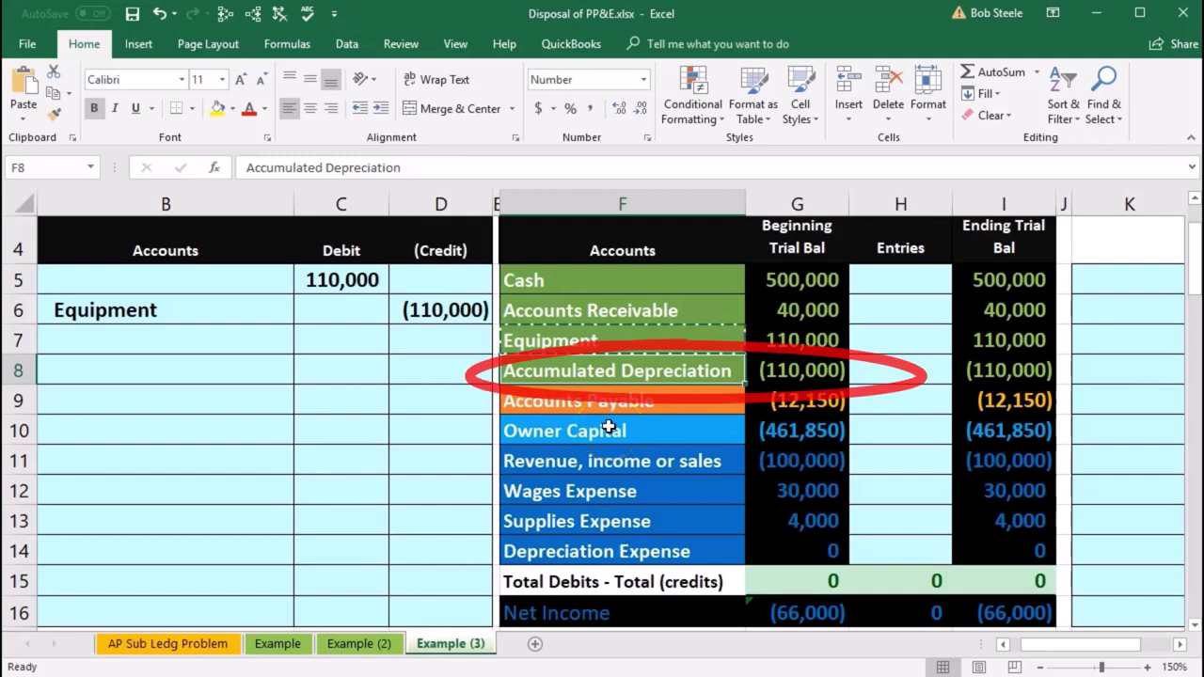
left_click(777, 370)
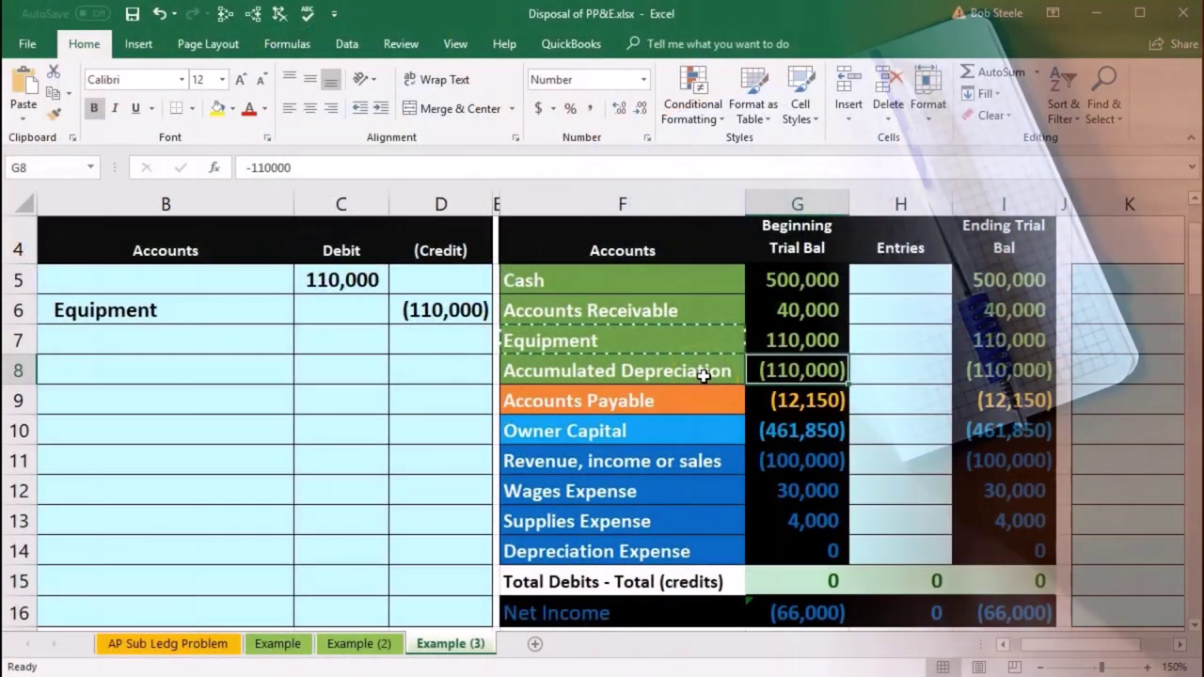
right_click(706, 373)
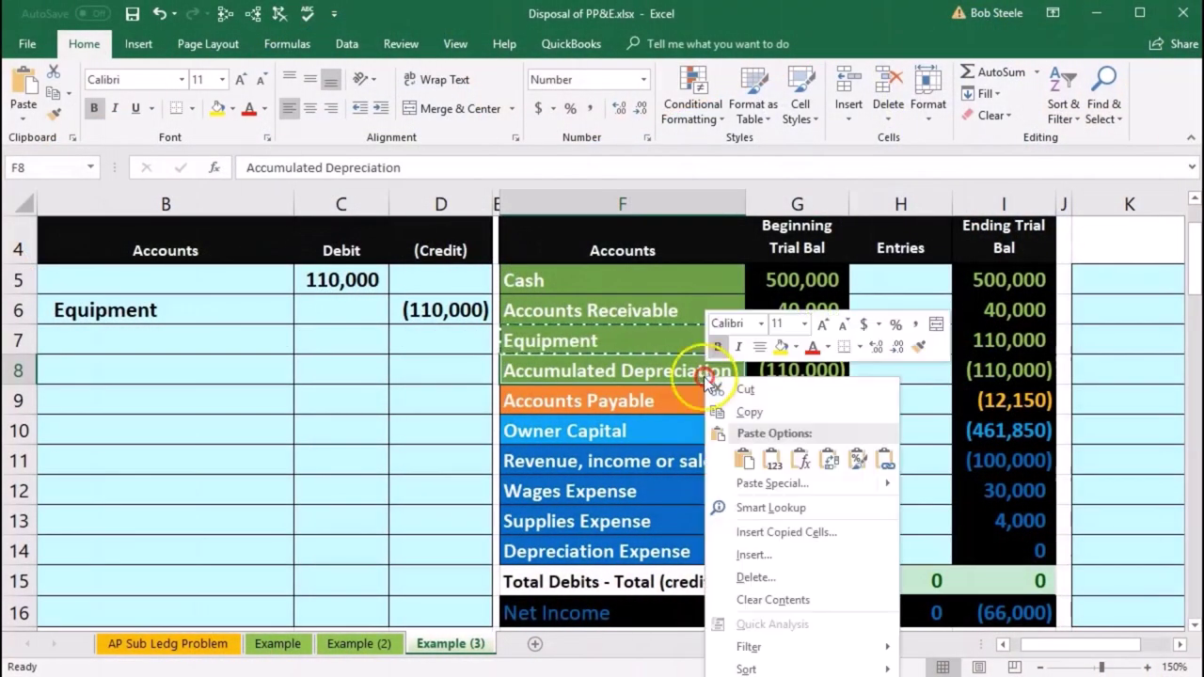
left_click(724, 405)
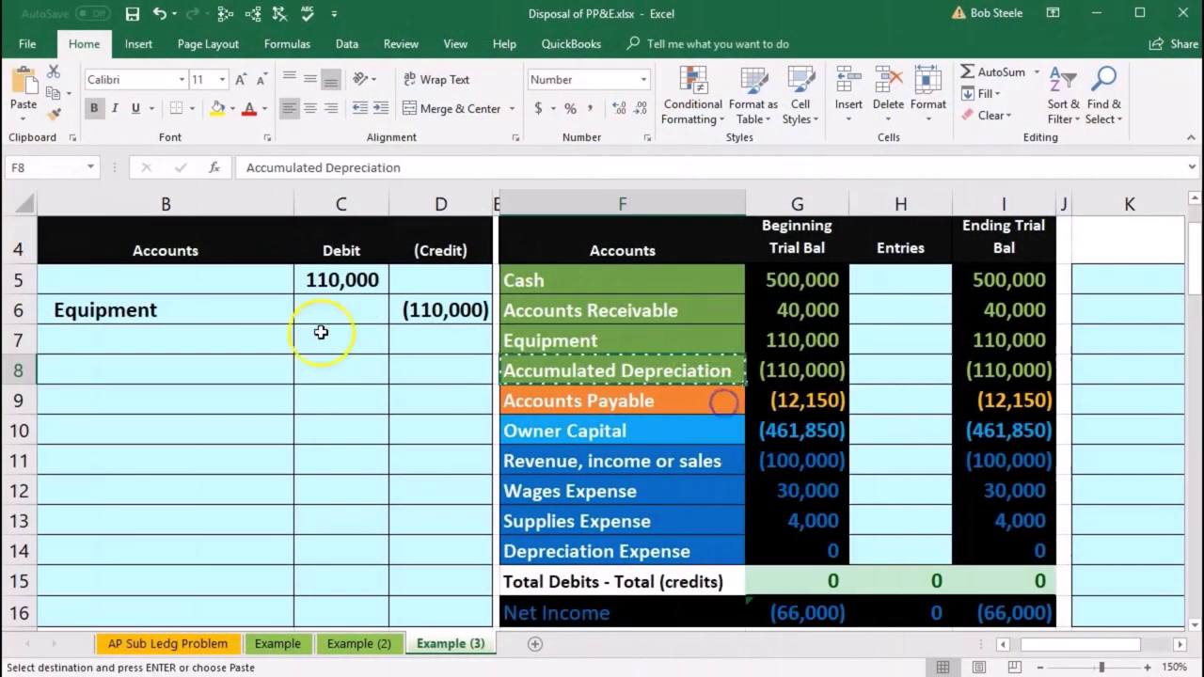
left_click(165, 283)
right_click(166, 283)
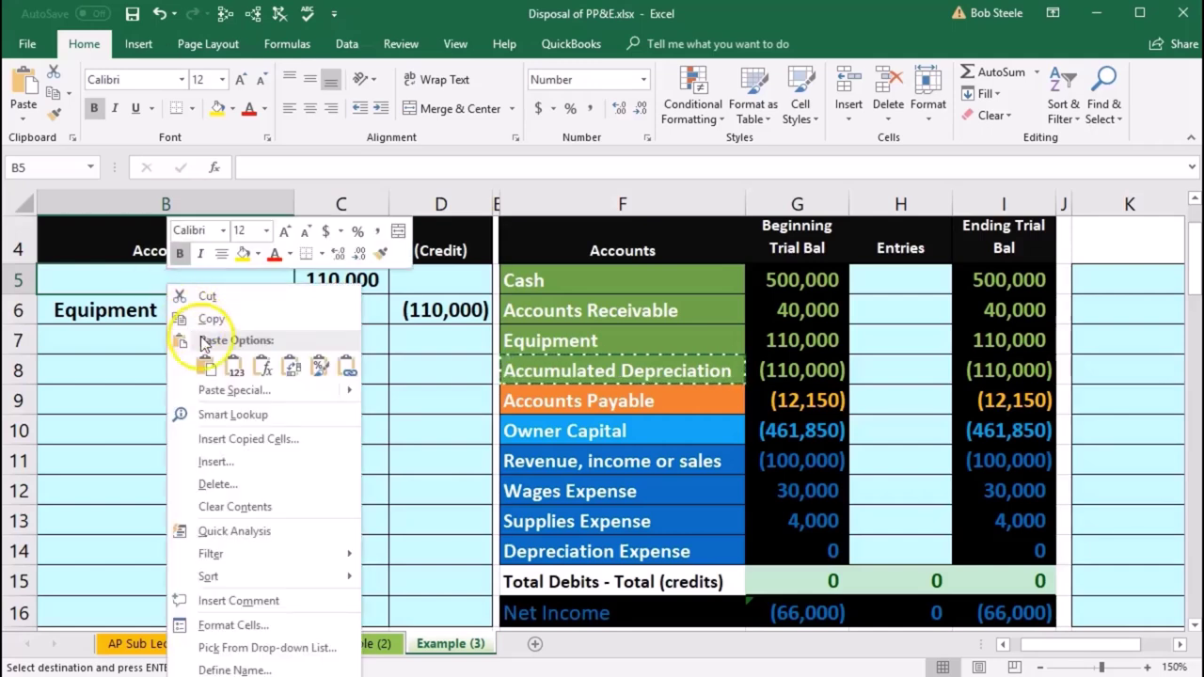
left_click(231, 369)
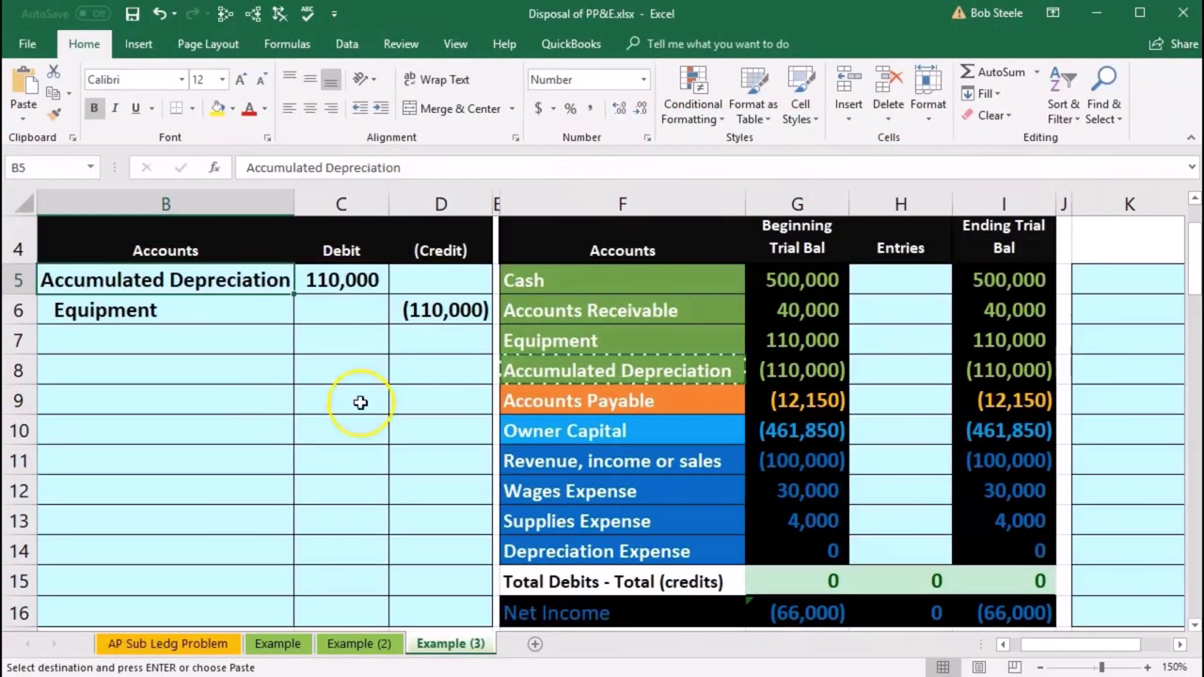
Step: Post the debit to the Accumulated Depreciation row of the Entries column with the formula =C5 in cell H8
left_click(892, 365)
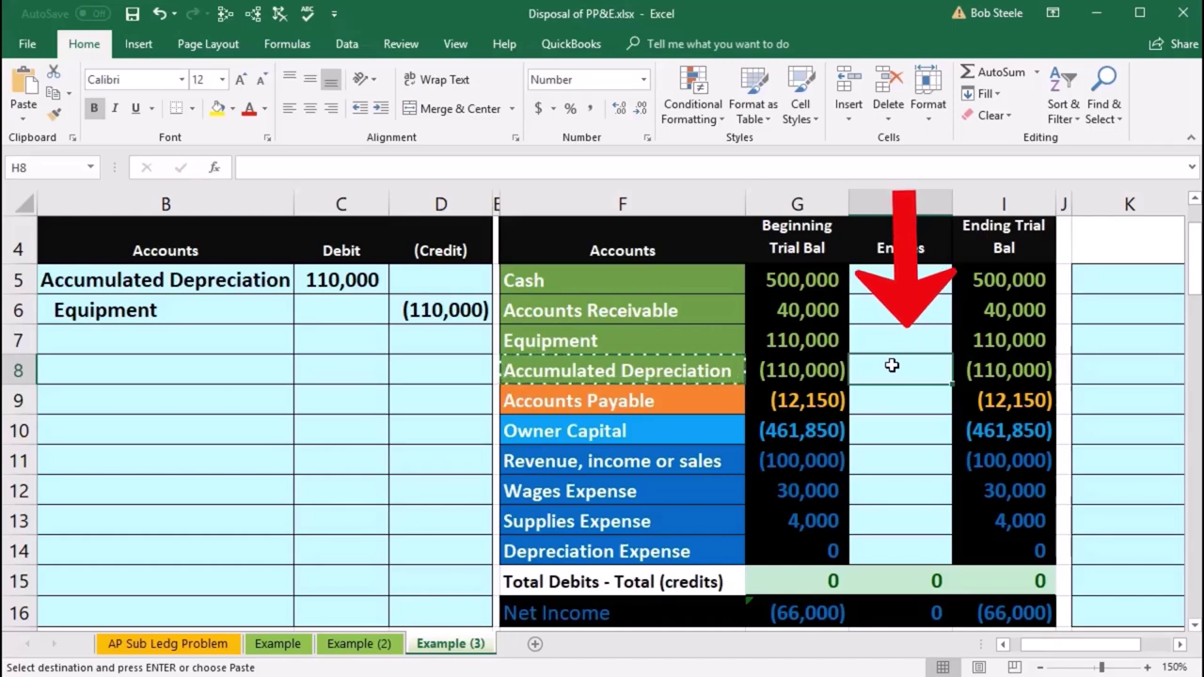
type("=")
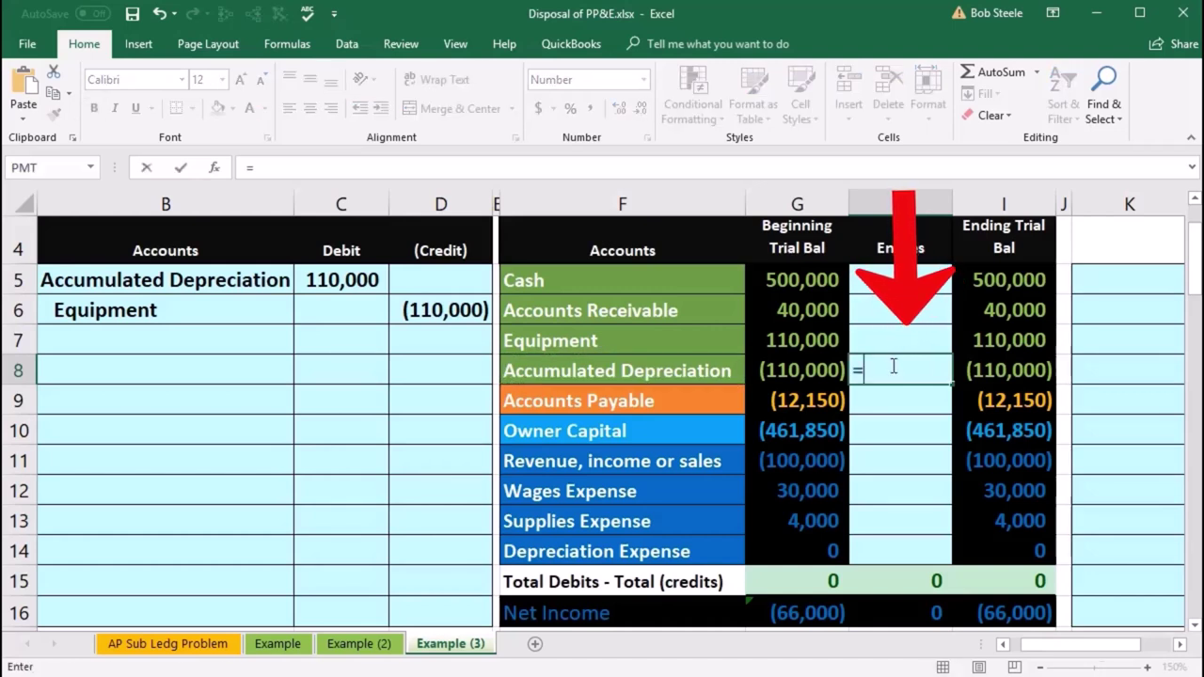
left_click(351, 284)
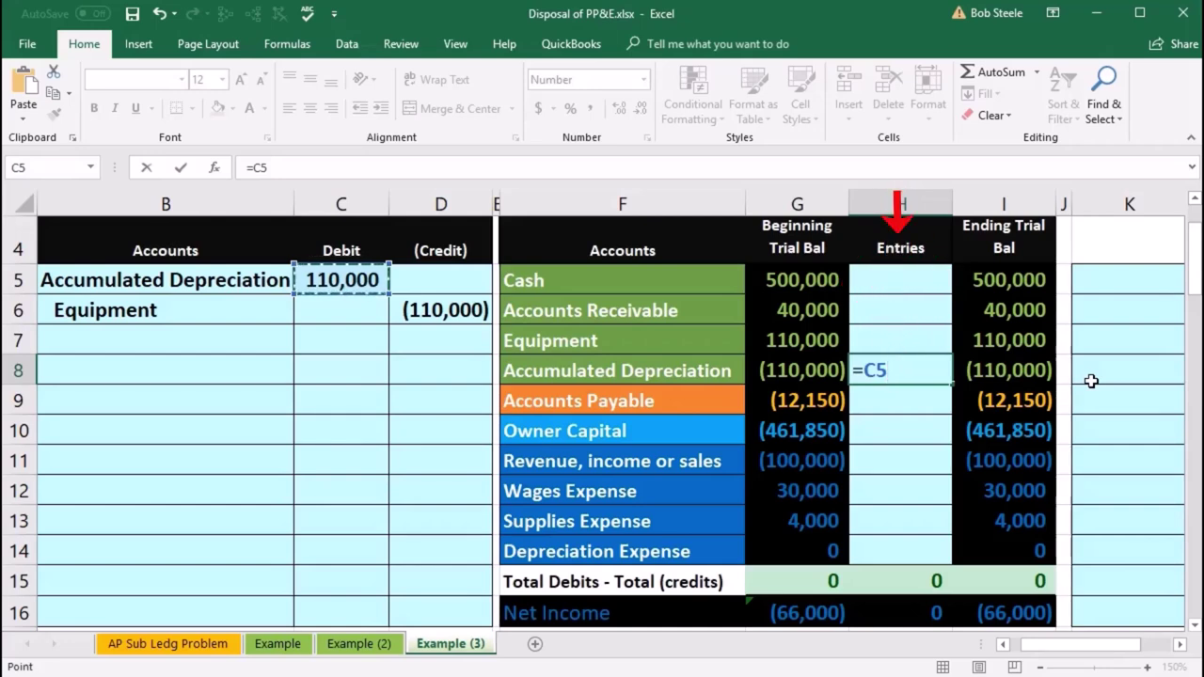
key("Return")
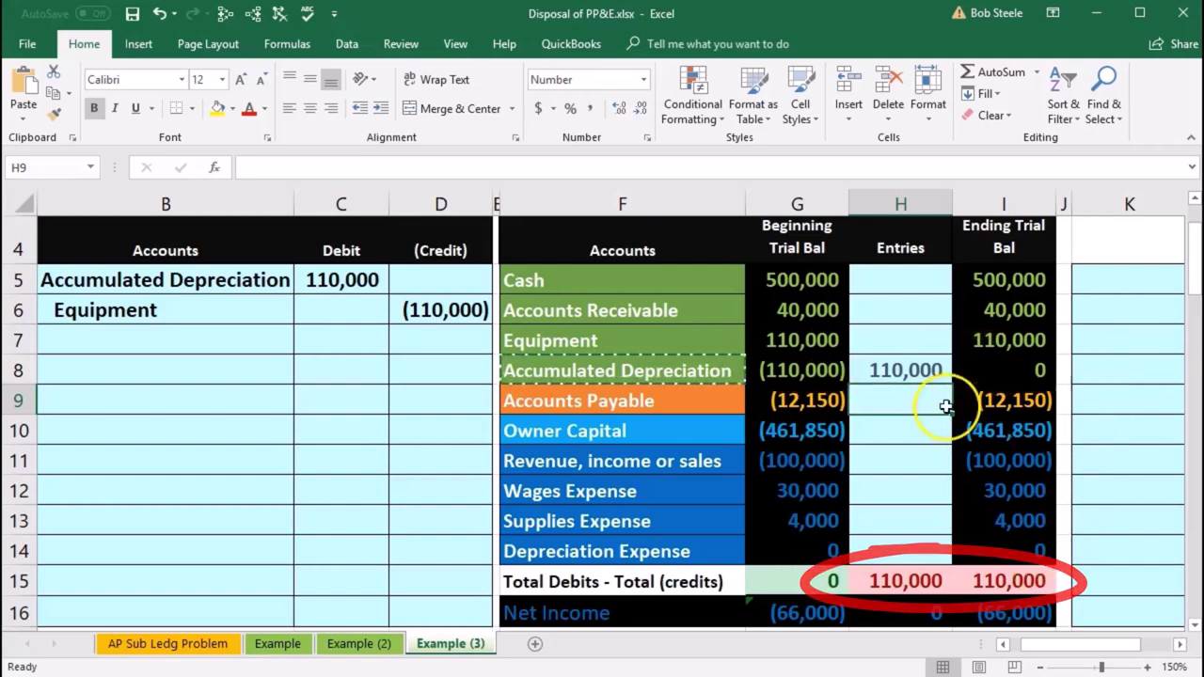
Step: Post the credit to the Equipment row with the formula =D6 in cell H7, and check both accounts' ending balances
left_click(899, 339)
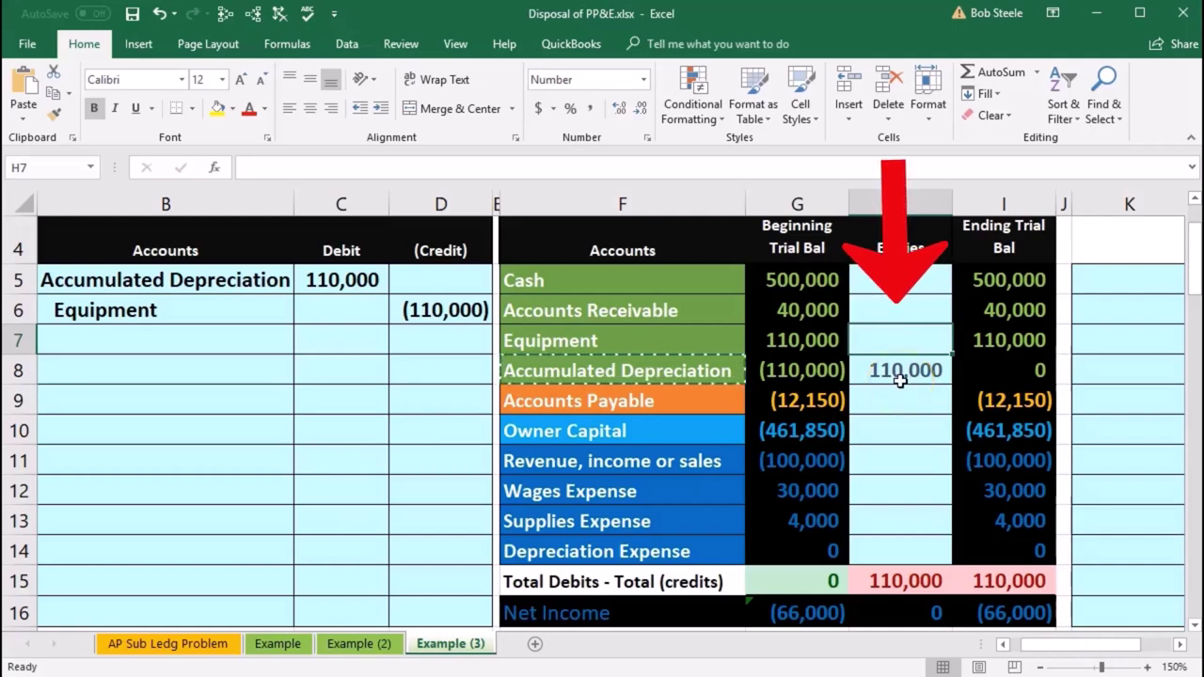
type("=")
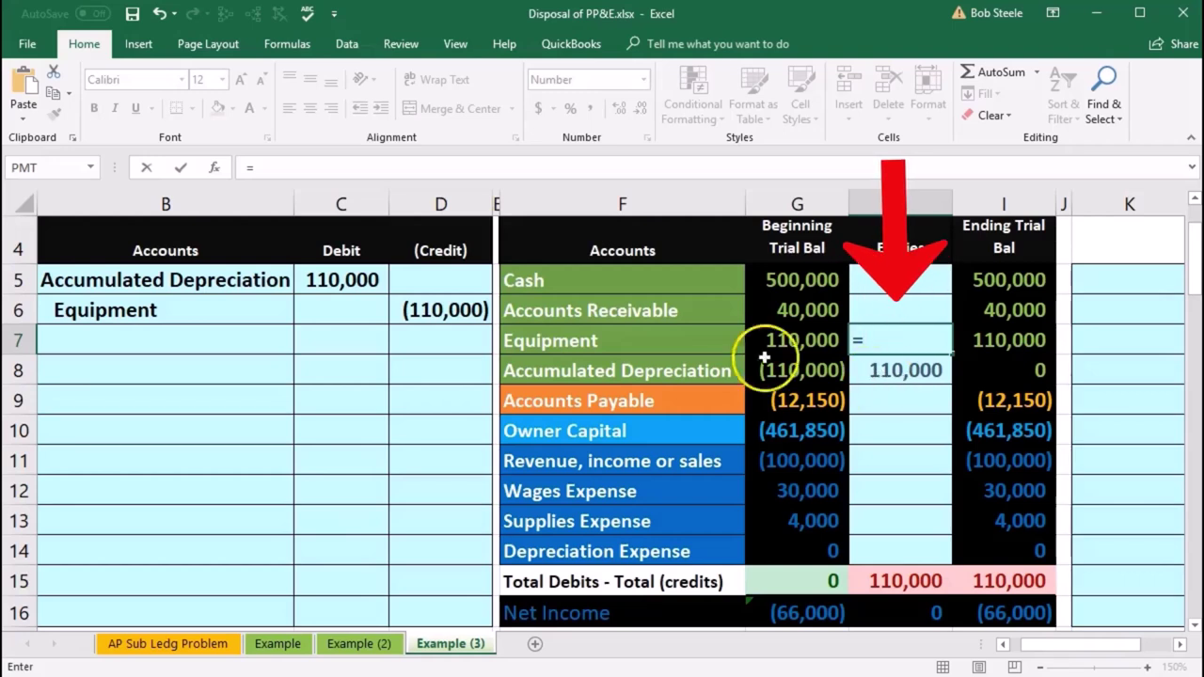
left_click(444, 299)
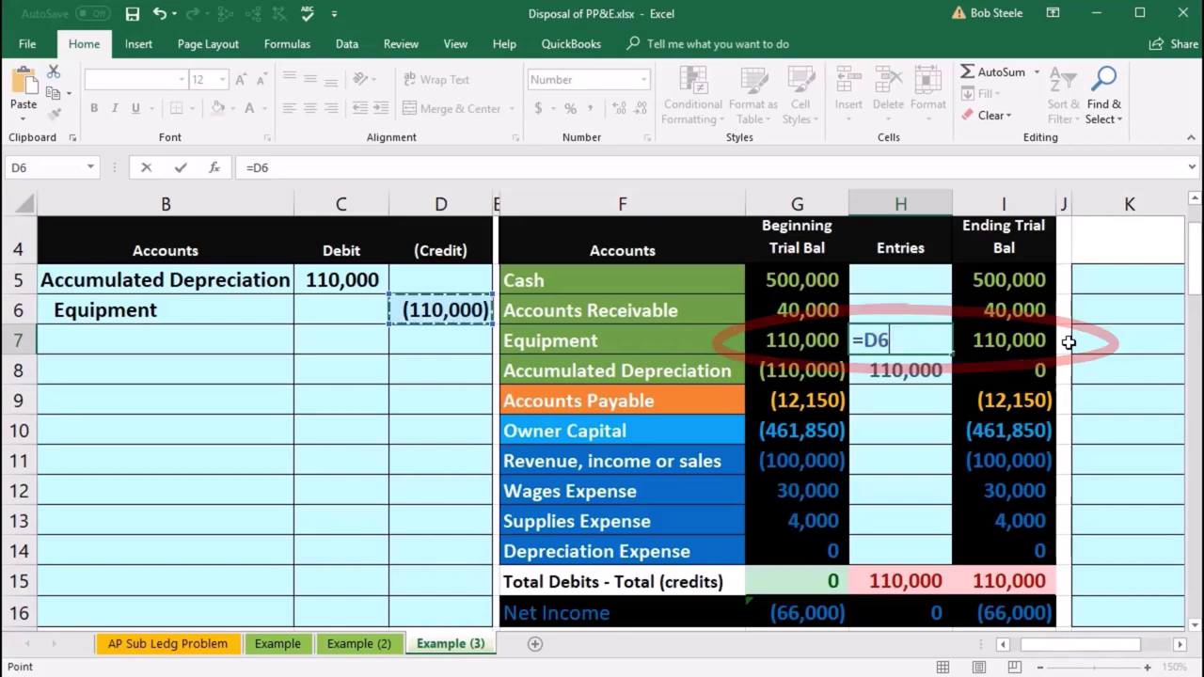
key("Return")
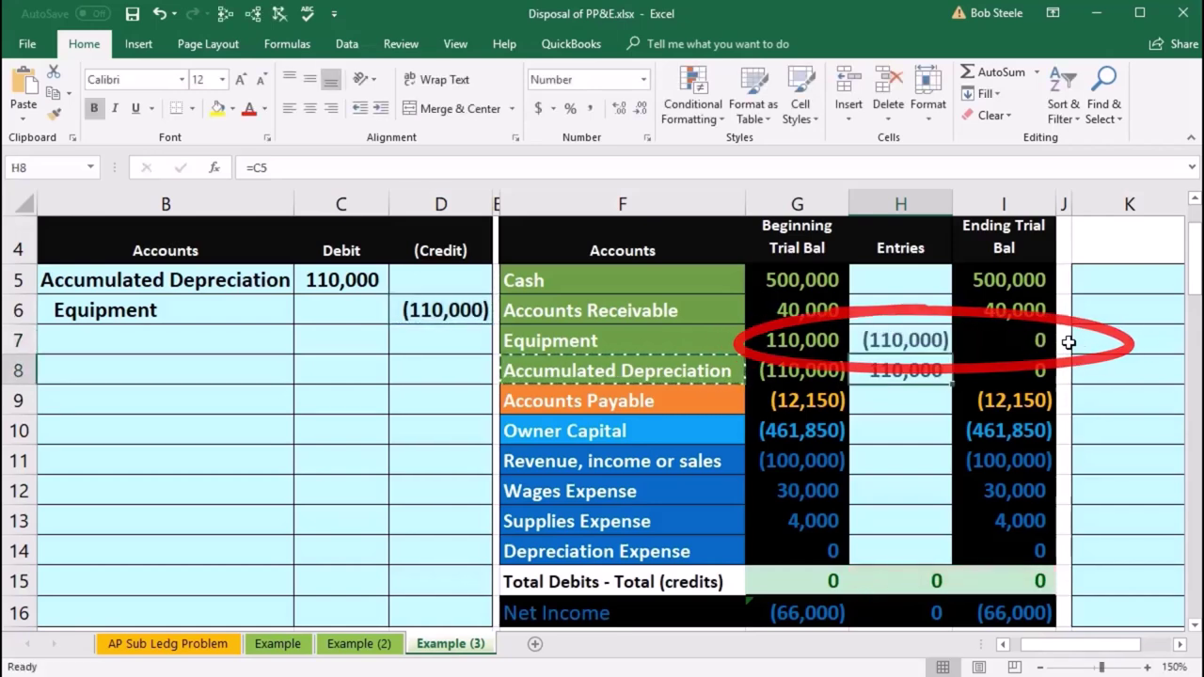
left_click_drag(1011, 340, 1007, 371)
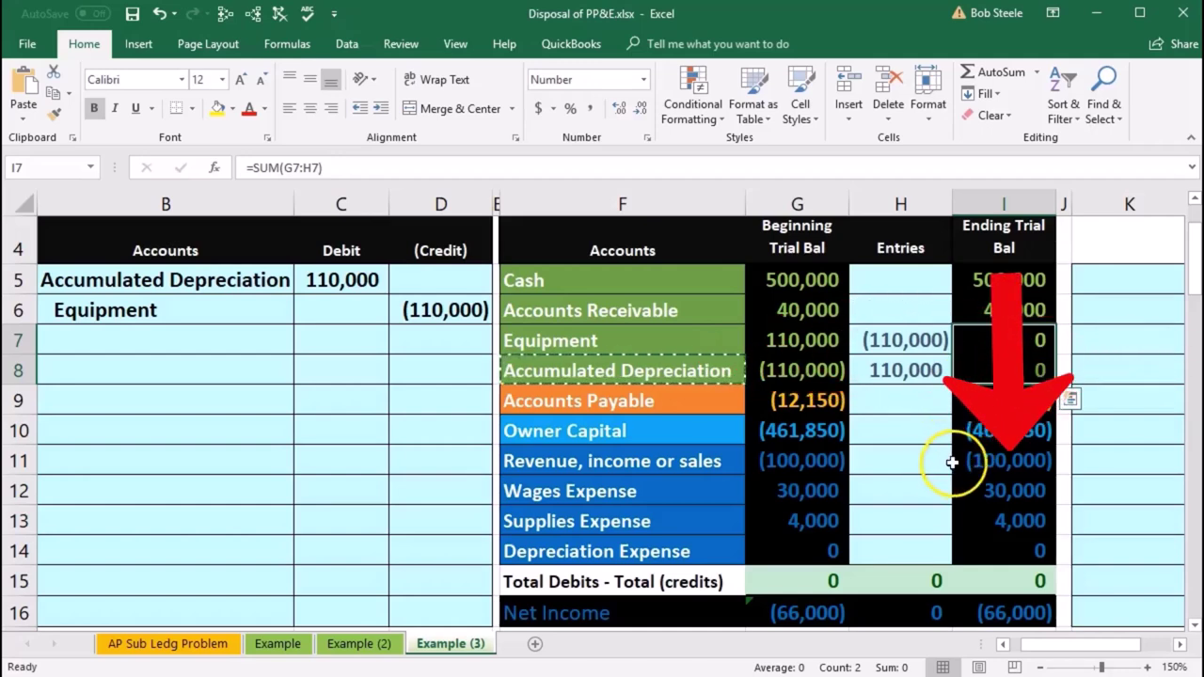
Step: Check the ending balances of the revenue and expense accounts and the Depreciation Expense row in the first trial balance
left_click_drag(959, 465, 975, 541)
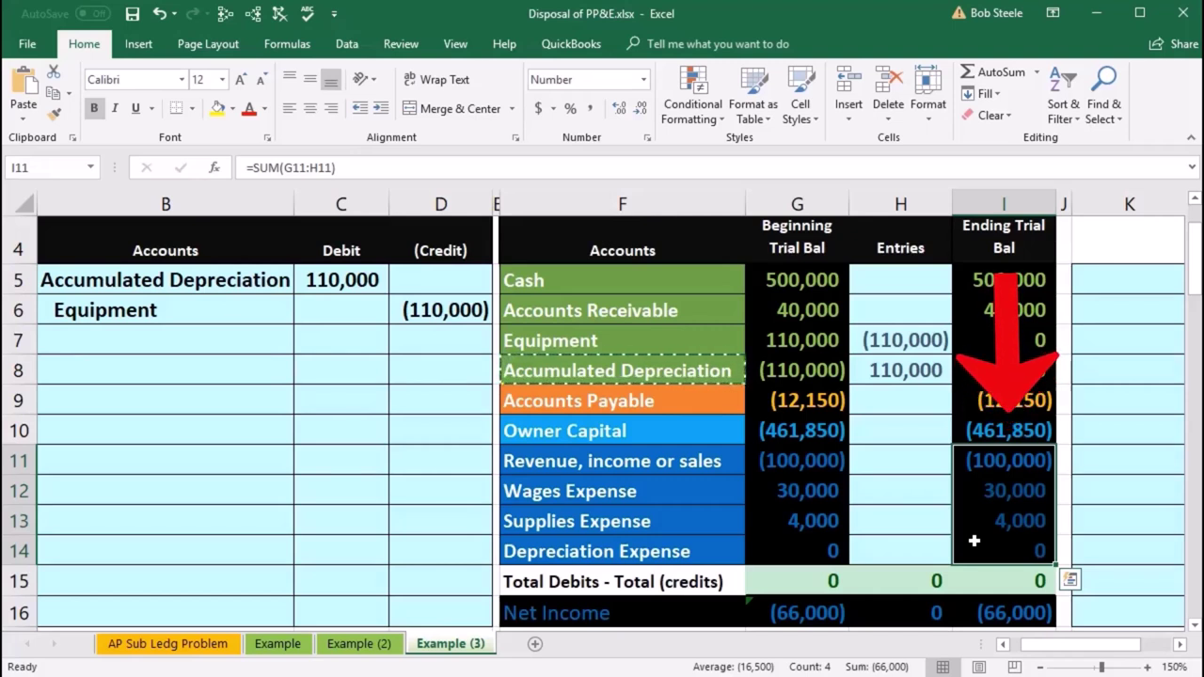
left_click(679, 553)
left_click_drag(741, 555, 889, 555)
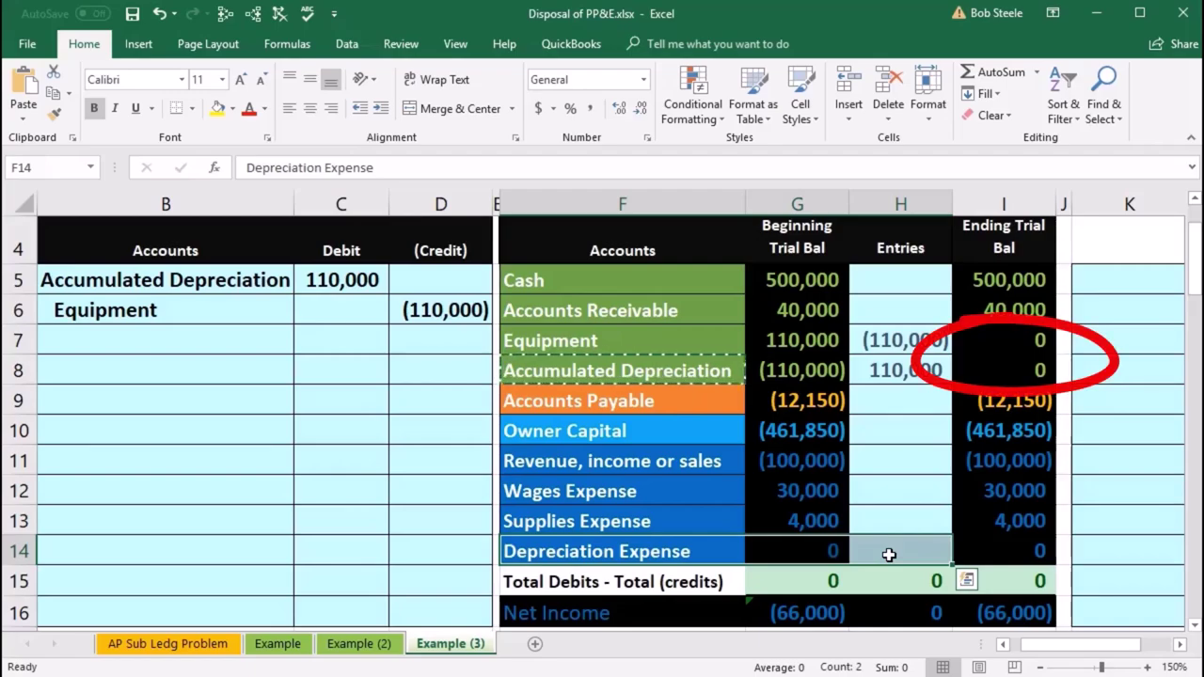
Step: Copy the Cash account name from the second problem's trial balance into journal cell B23, pasting values only
left_click_drag(1062, 650, 1030, 650)
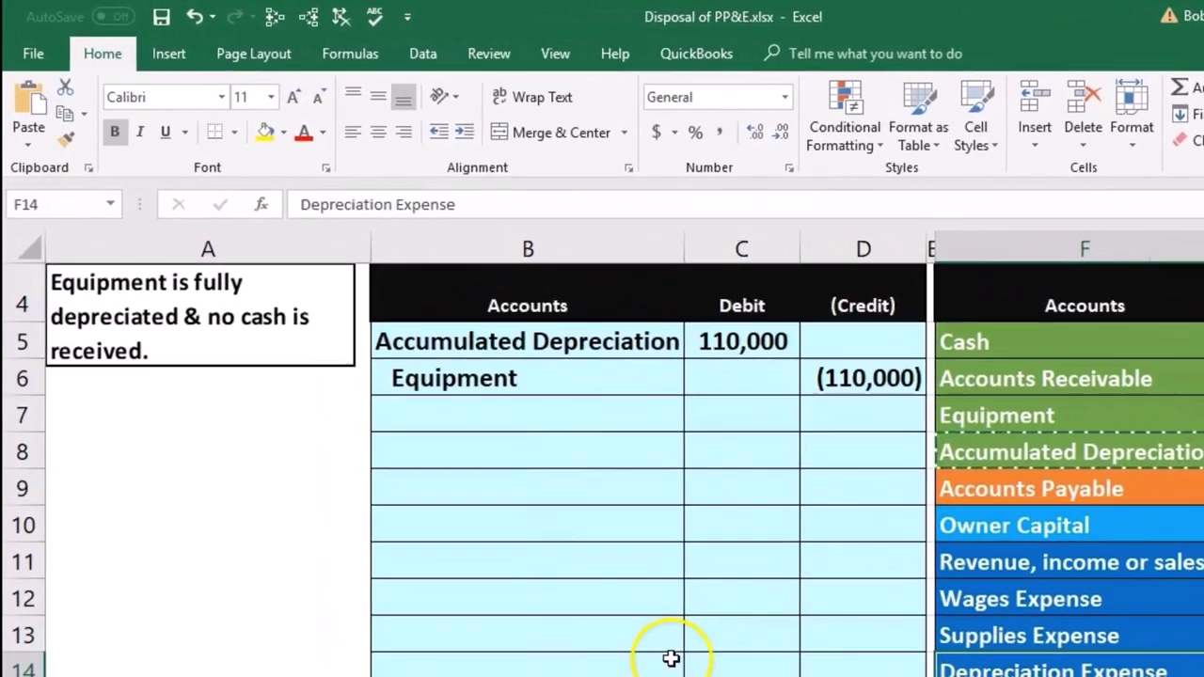
scroll(671, 658, "down", 5)
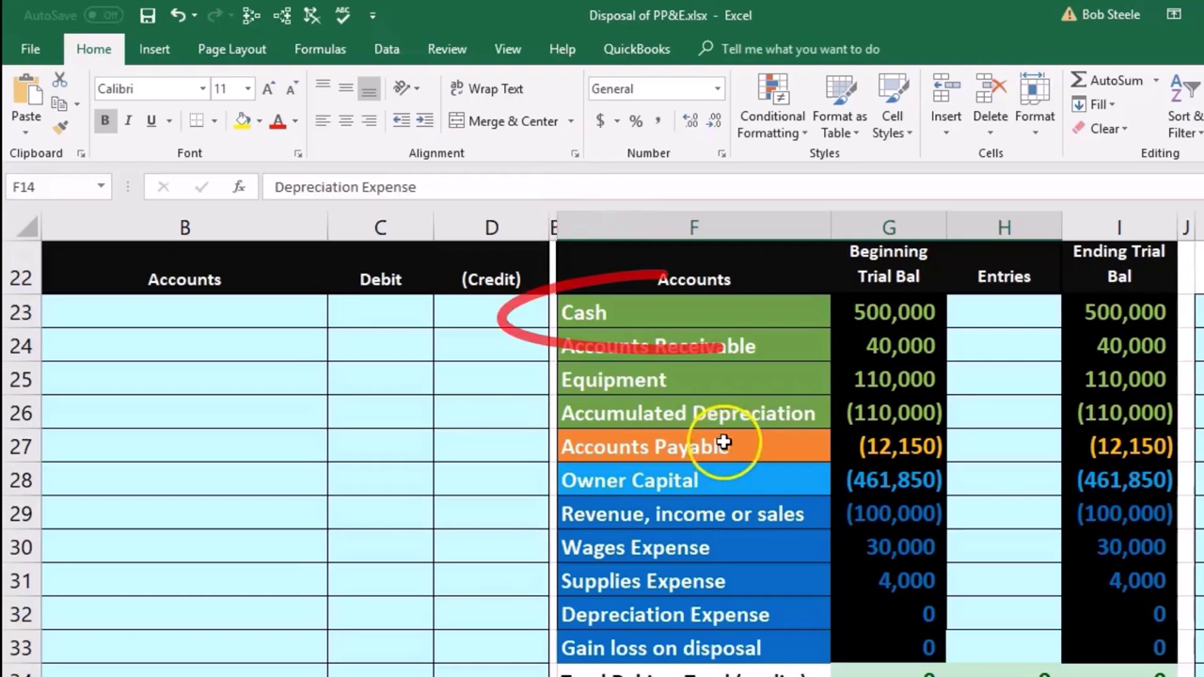
left_click(743, 316)
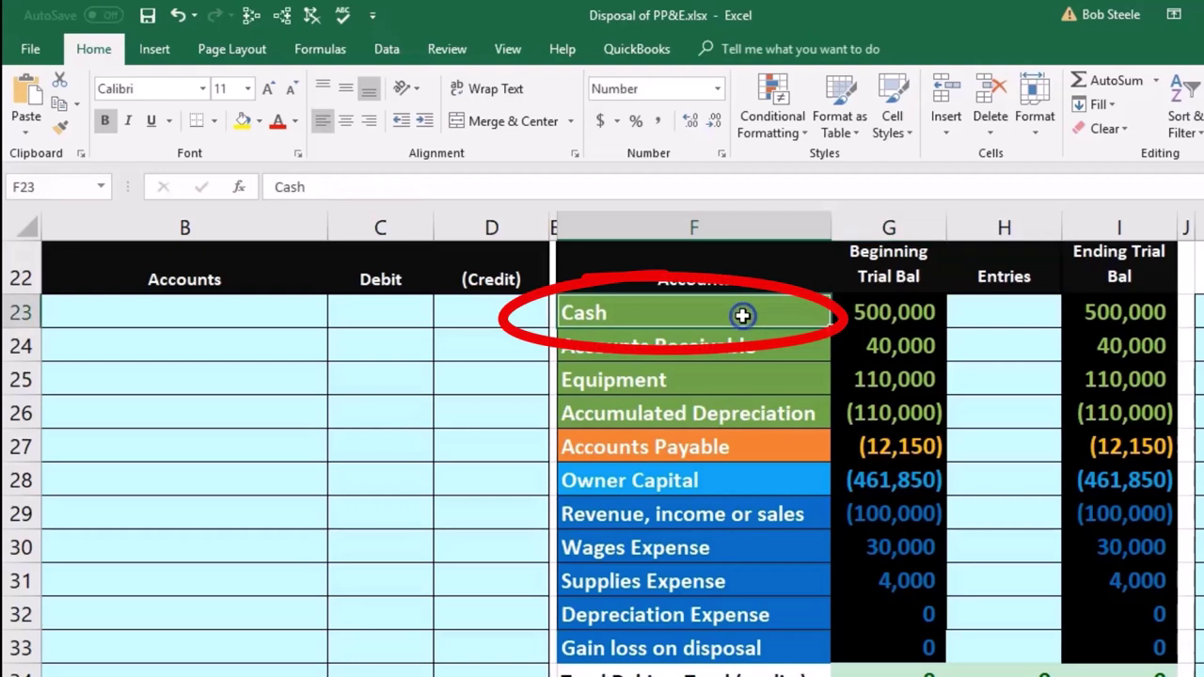
right_click(742, 315)
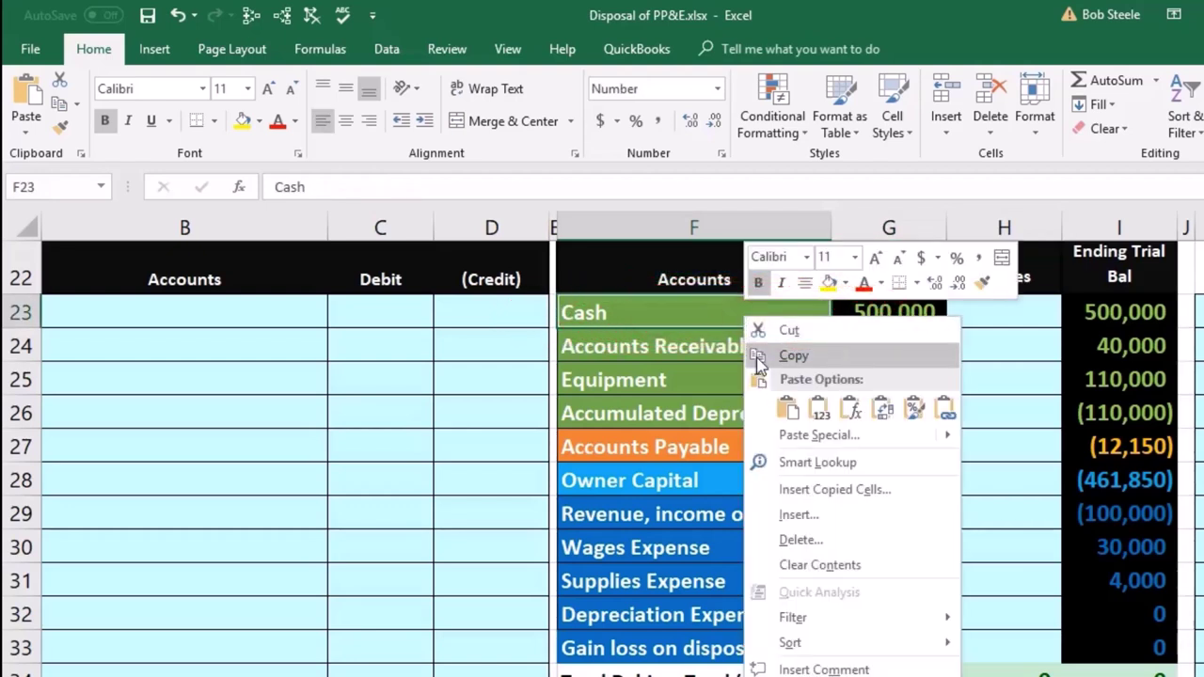
left_click(759, 358)
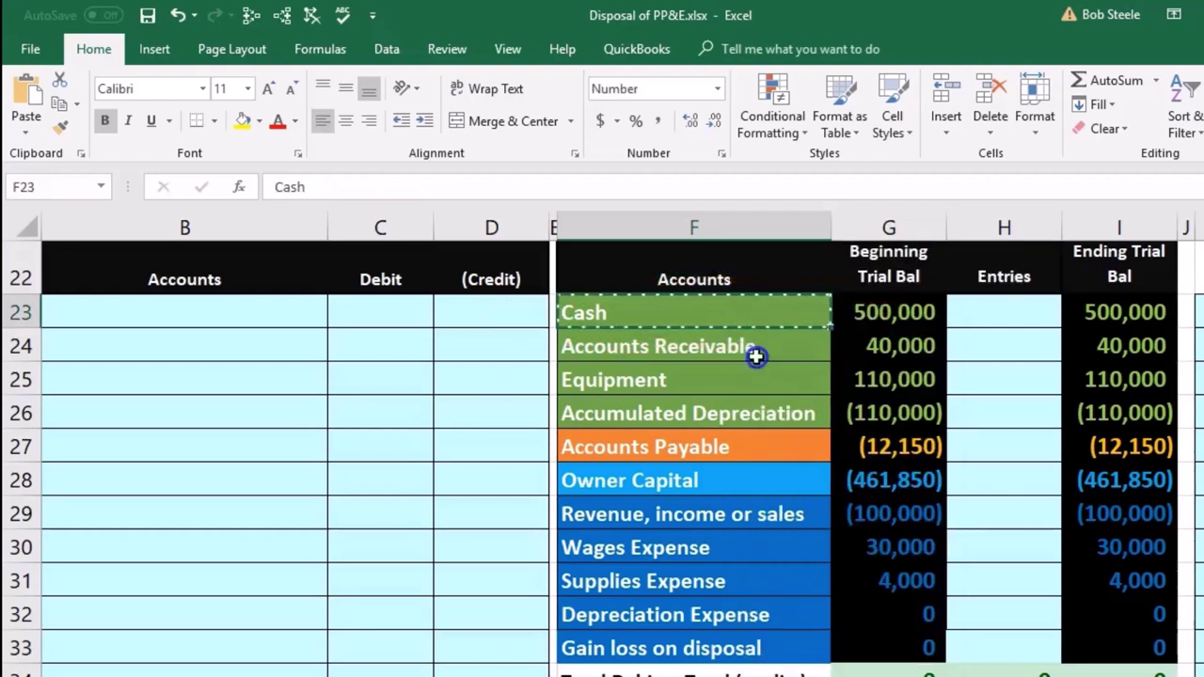
left_click(261, 310)
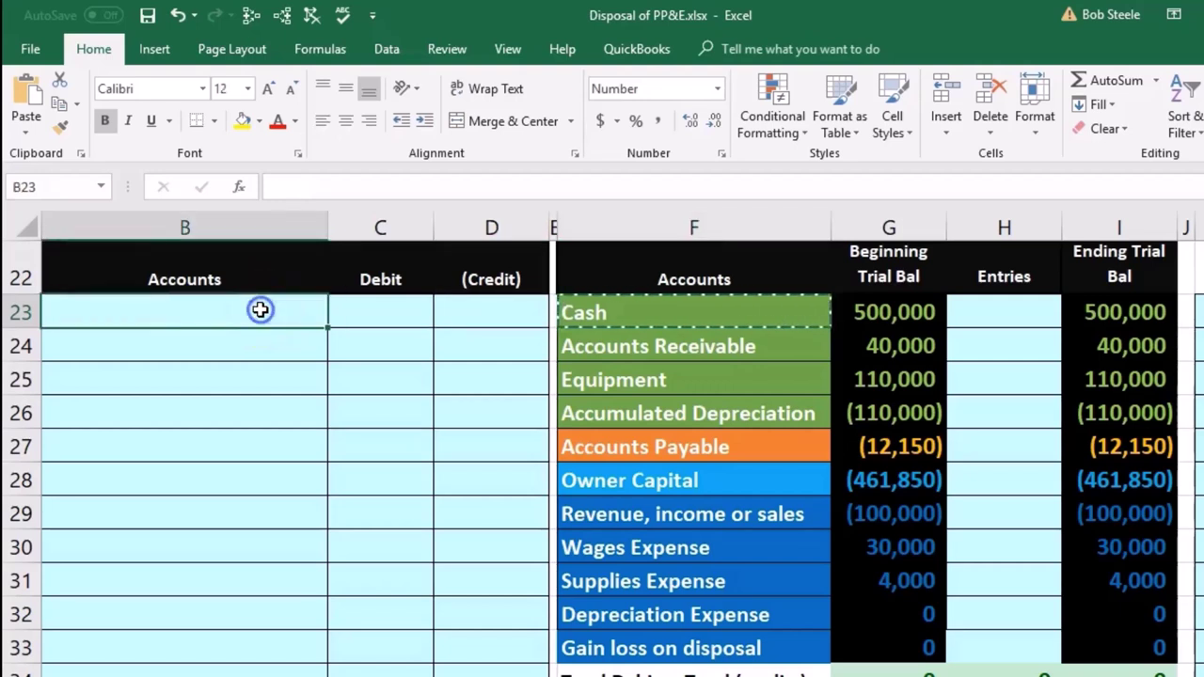
right_click(260, 310)
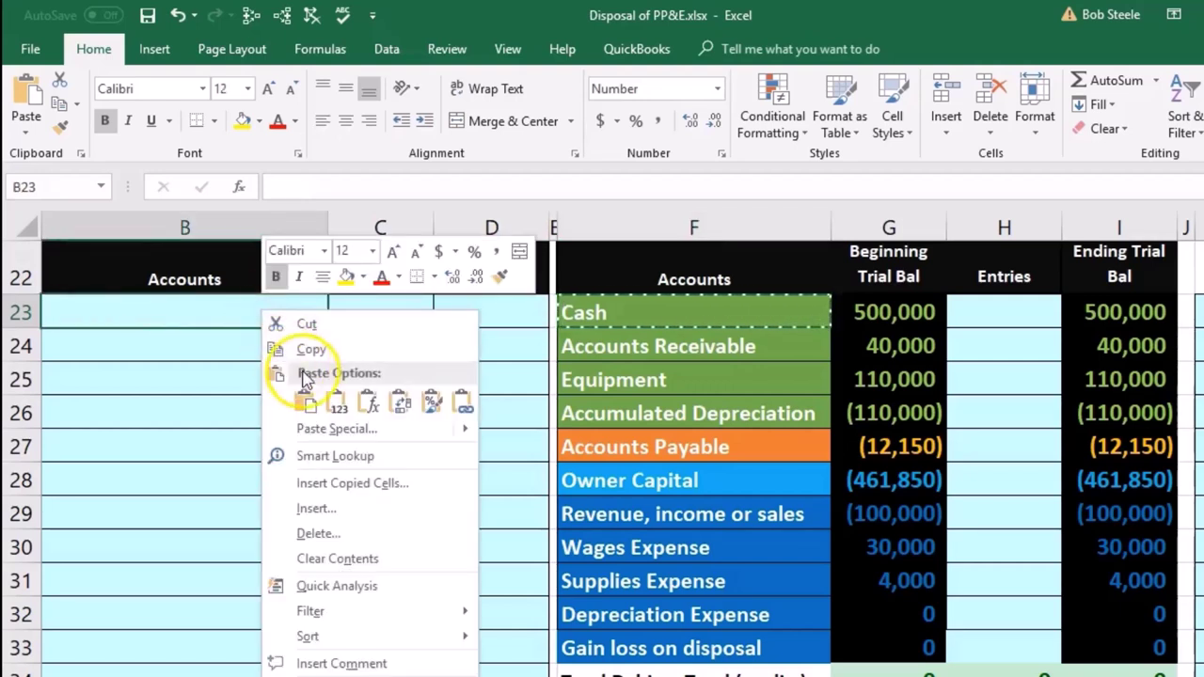
left_click(334, 402)
Step: Enter 500 as the Cash debit in cell C23
left_click(366, 310)
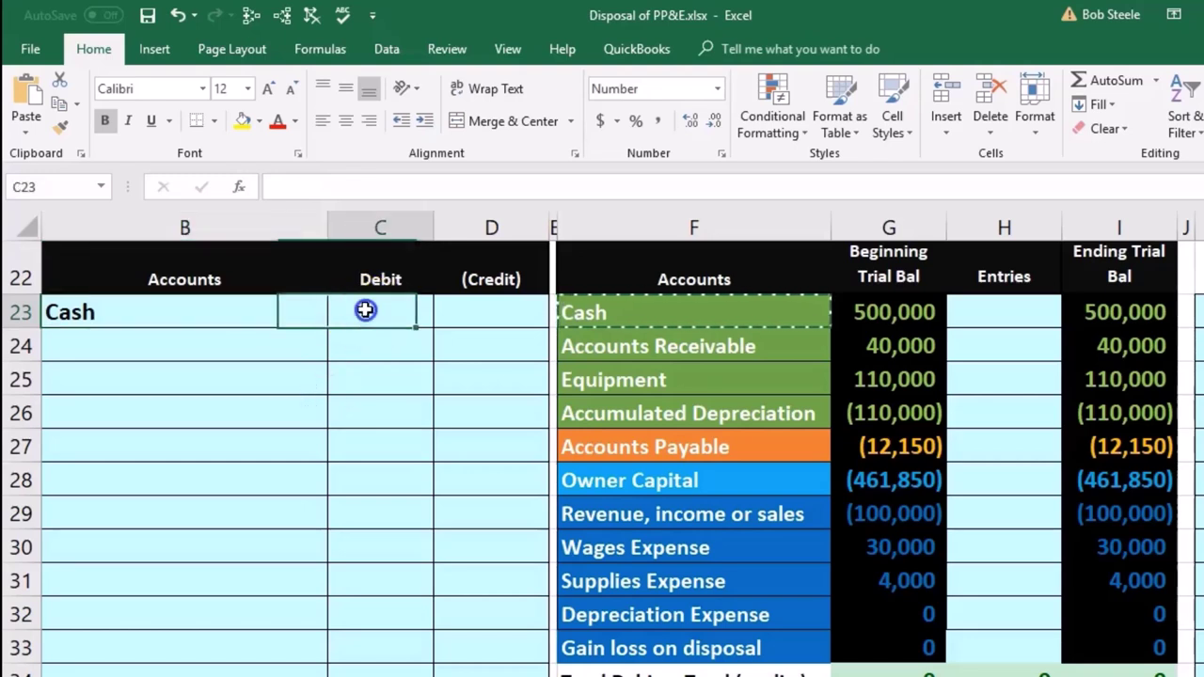
type("500")
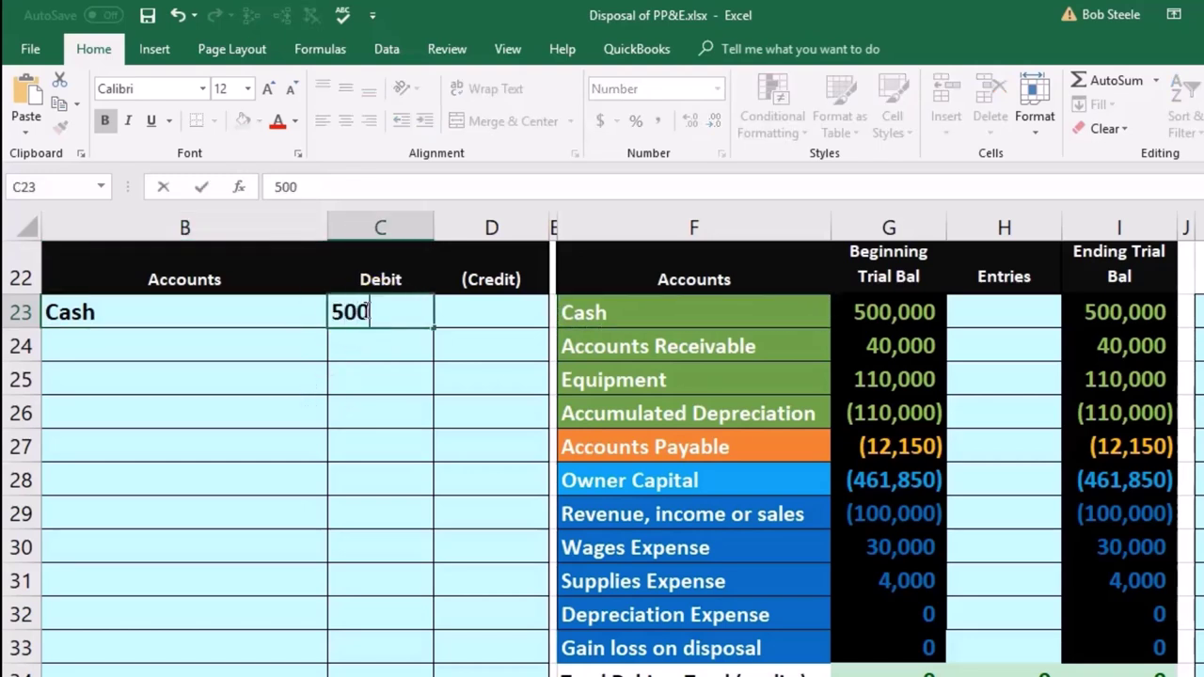
key("Return")
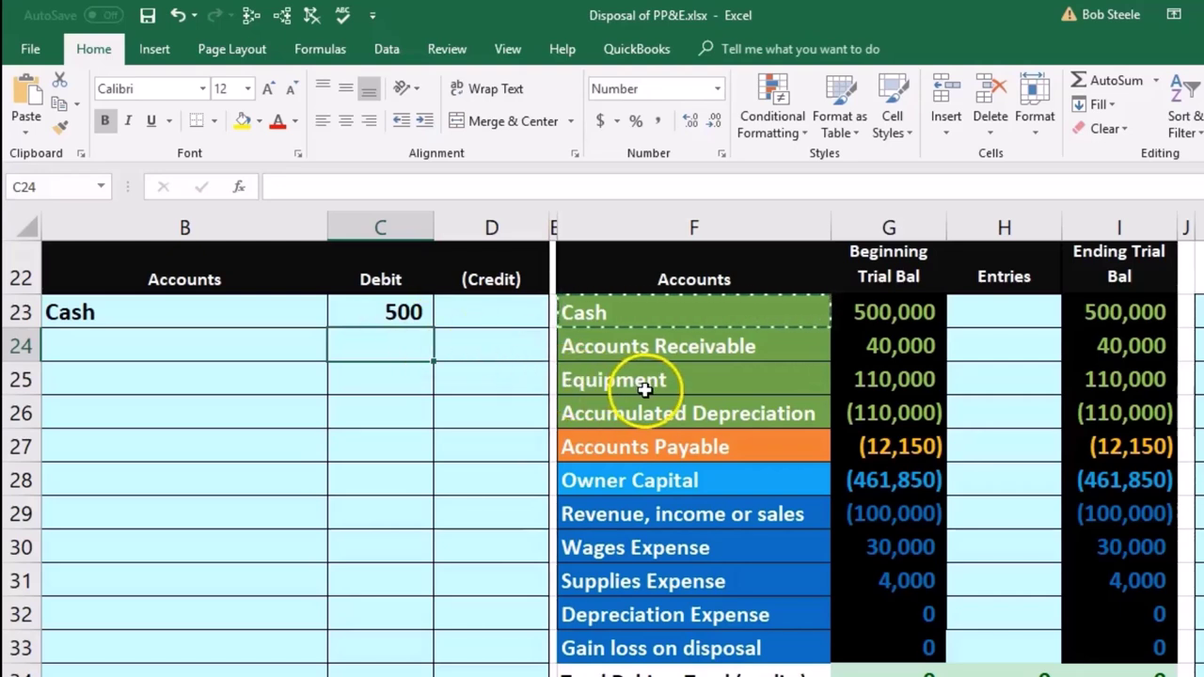
Step: Examine the beginning balances of Equipment and Accumulated Depreciation in the second problem's trial balance
left_click_drag(648, 386, 858, 387)
left_click_drag(800, 413, 859, 412)
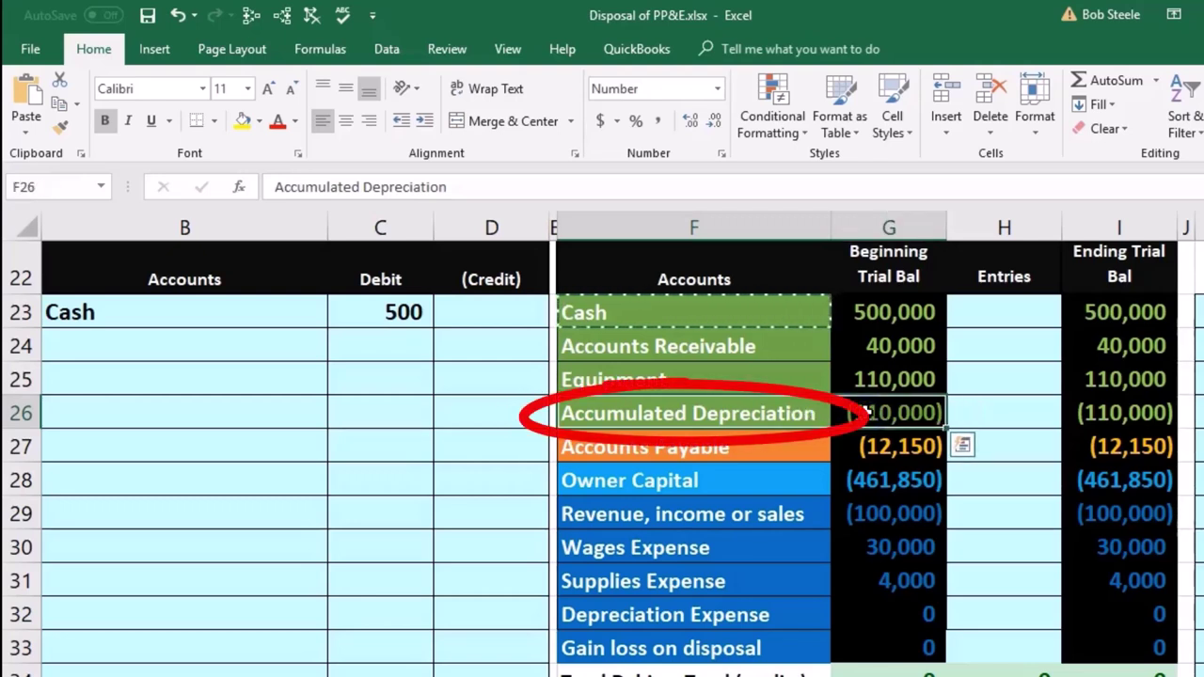
mouse_move(901, 377)
left_mouse_down()
mouse_move(897, 397)
mouse_move(960, 402)
left_mouse_up()
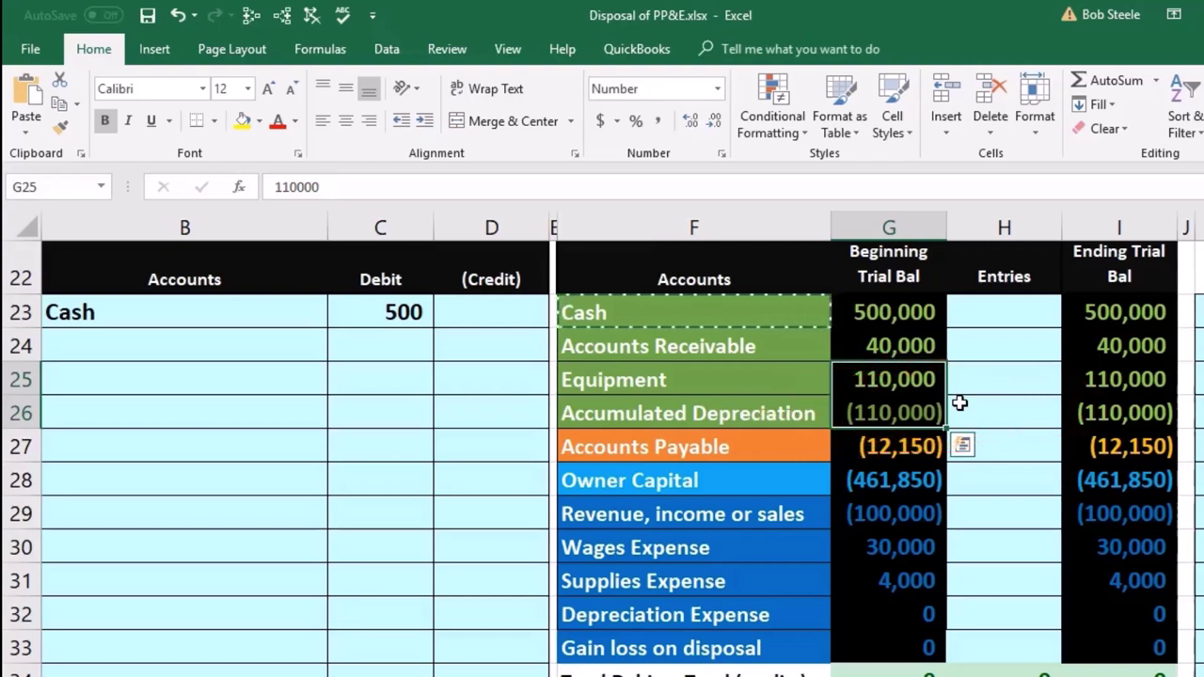
left_click(721, 382)
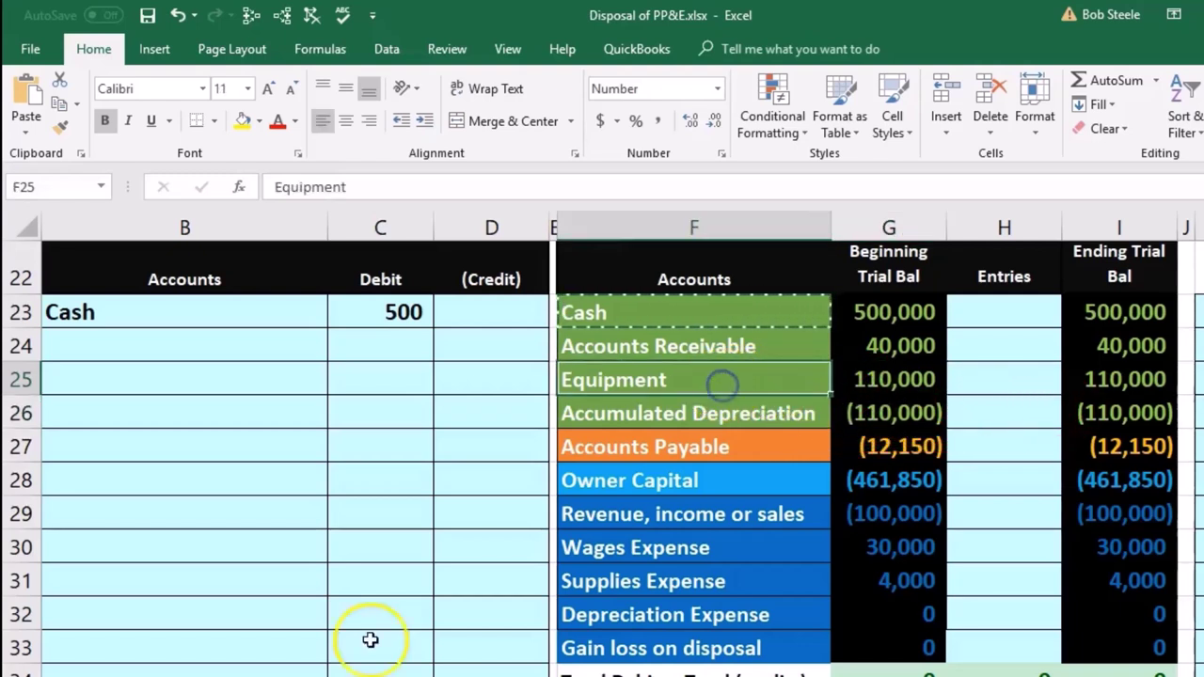
left_click(185, 346)
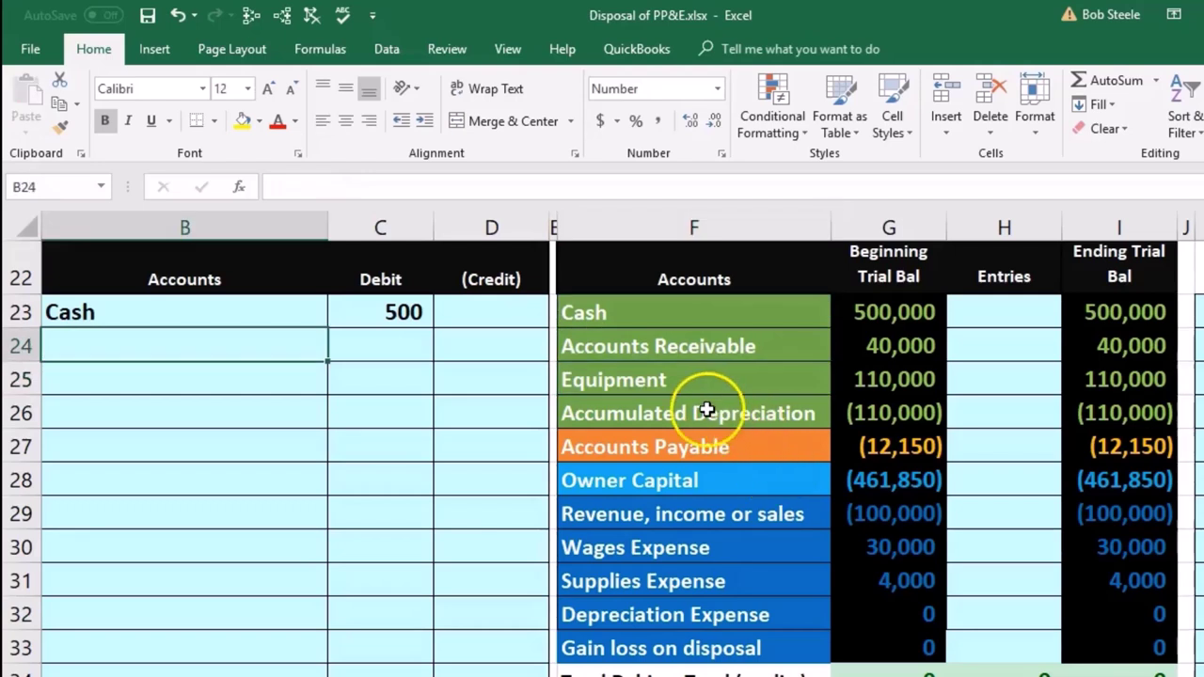
left_click(706, 411)
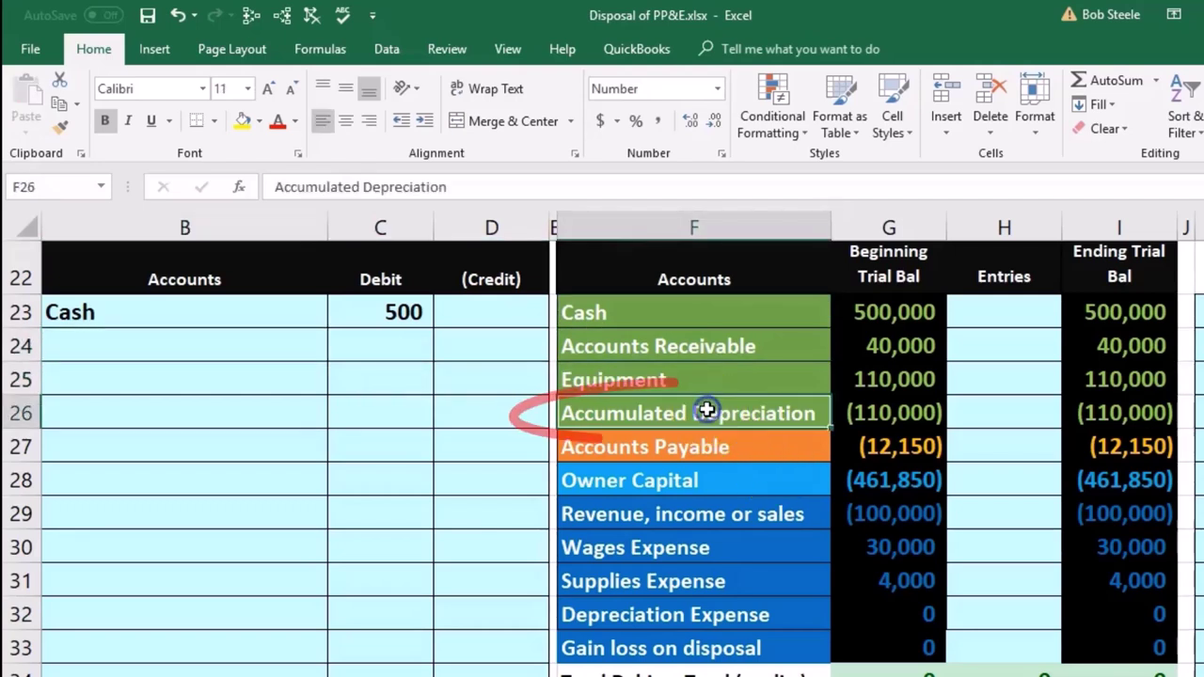
left_click(858, 417)
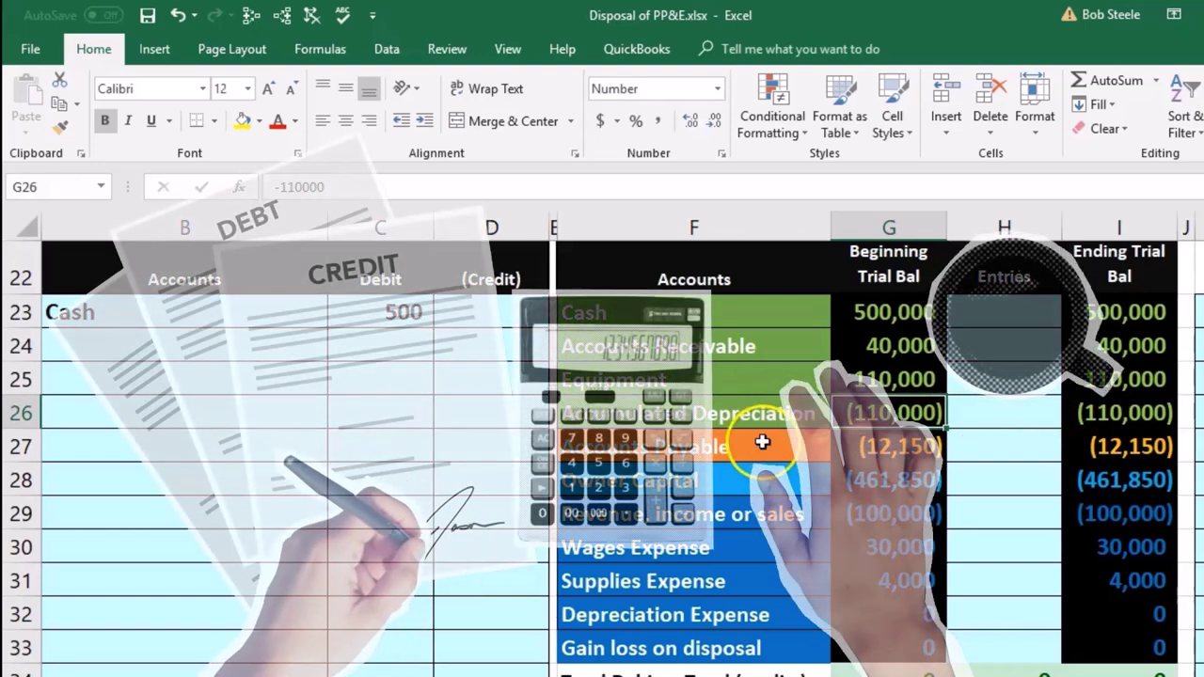
left_click(715, 413)
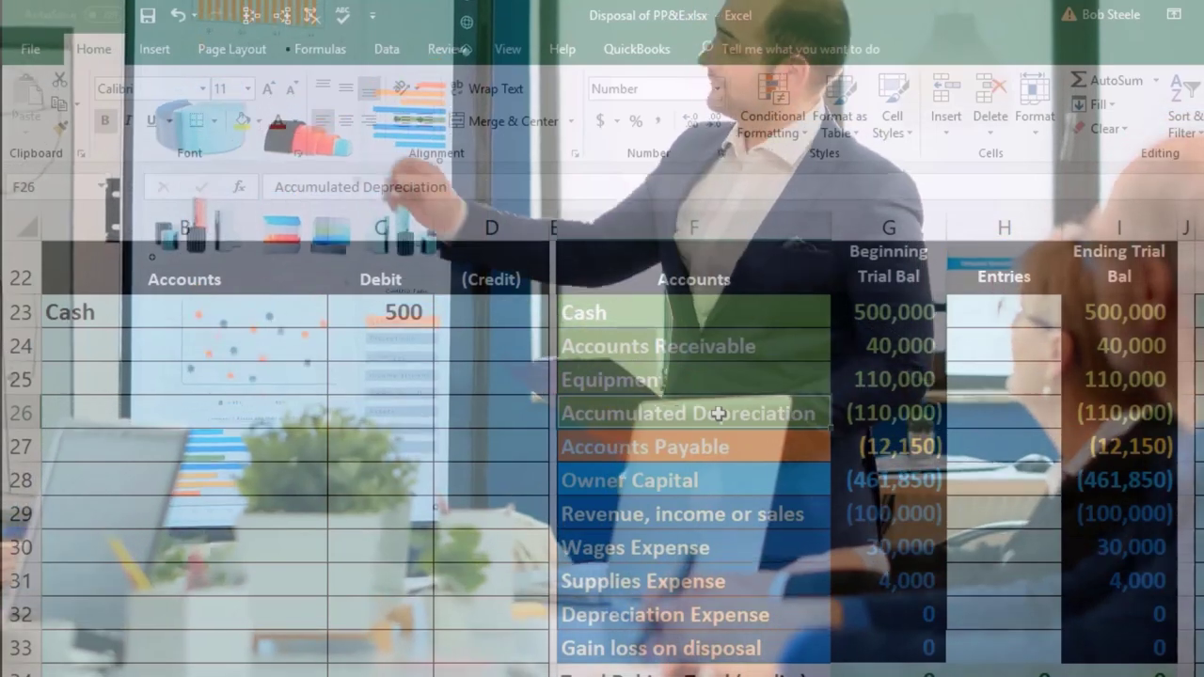
Step: Copy the Accumulated Depreciation account name from cell F26 into journal cell B24, pasting values only
left_click(731, 412)
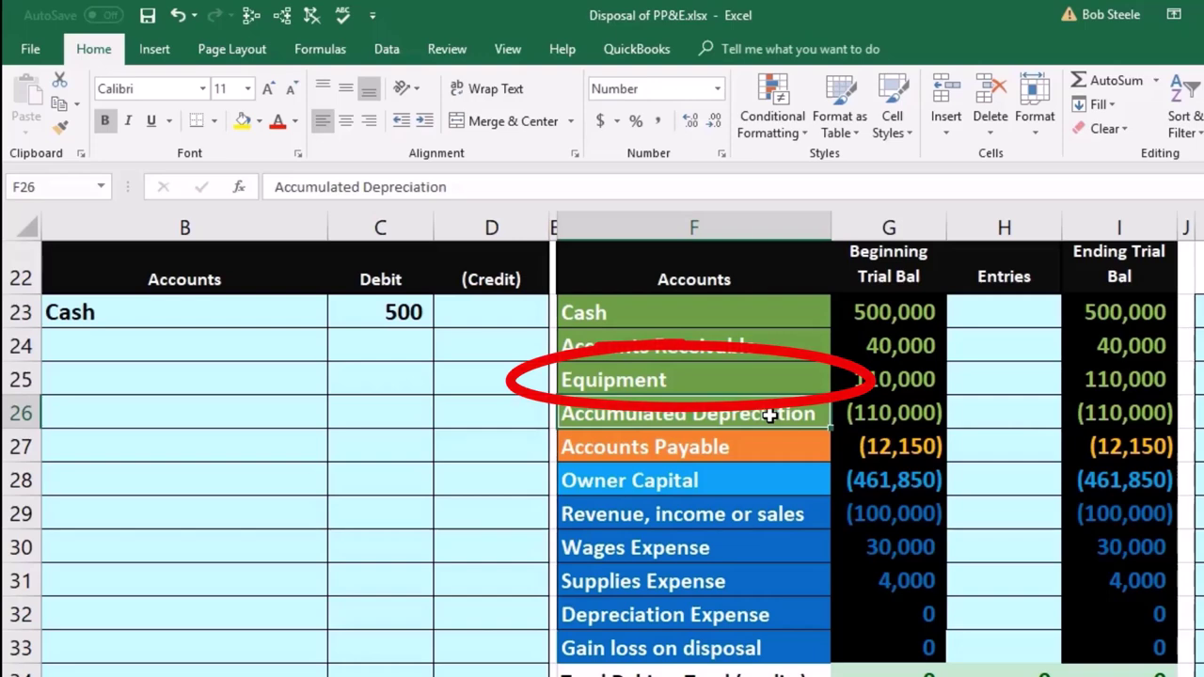
right_click(769, 415)
left_click(789, 453)
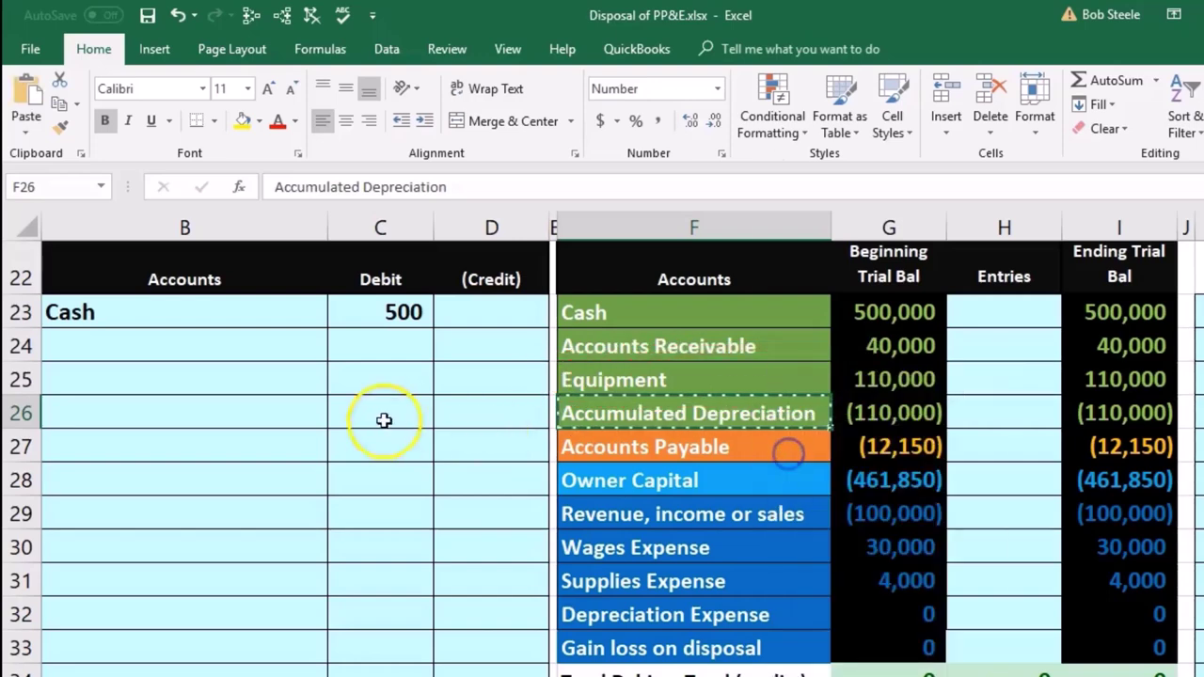
left_click(183, 343)
right_click(184, 343)
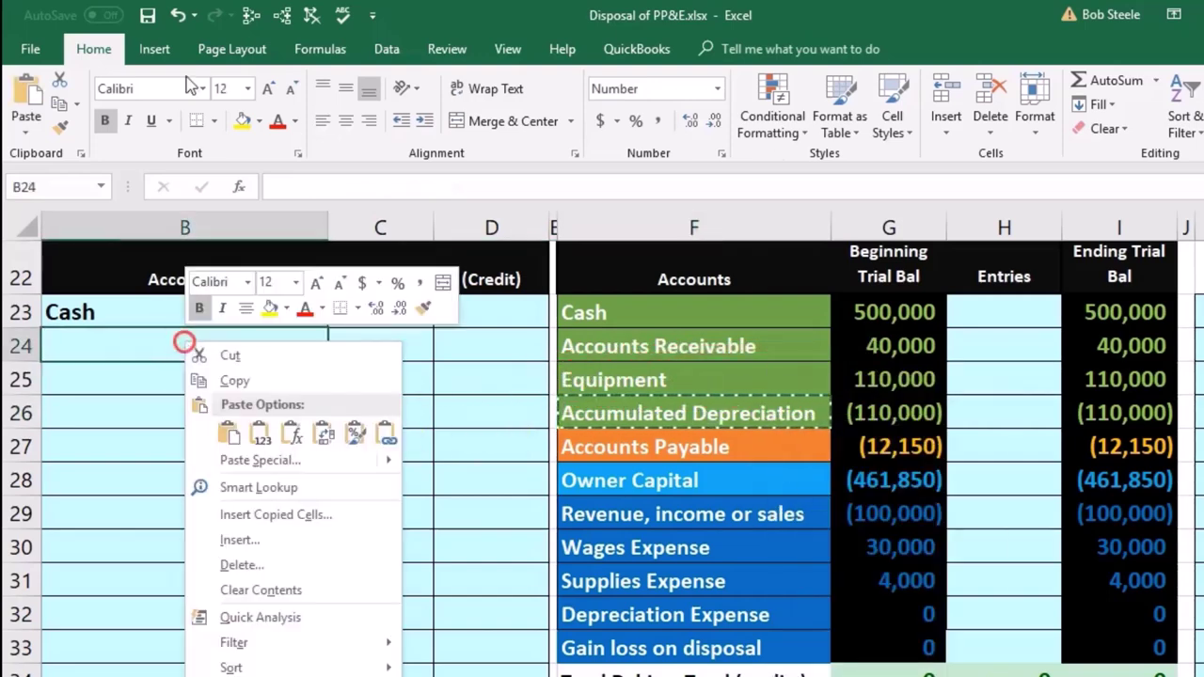
left_click(264, 429)
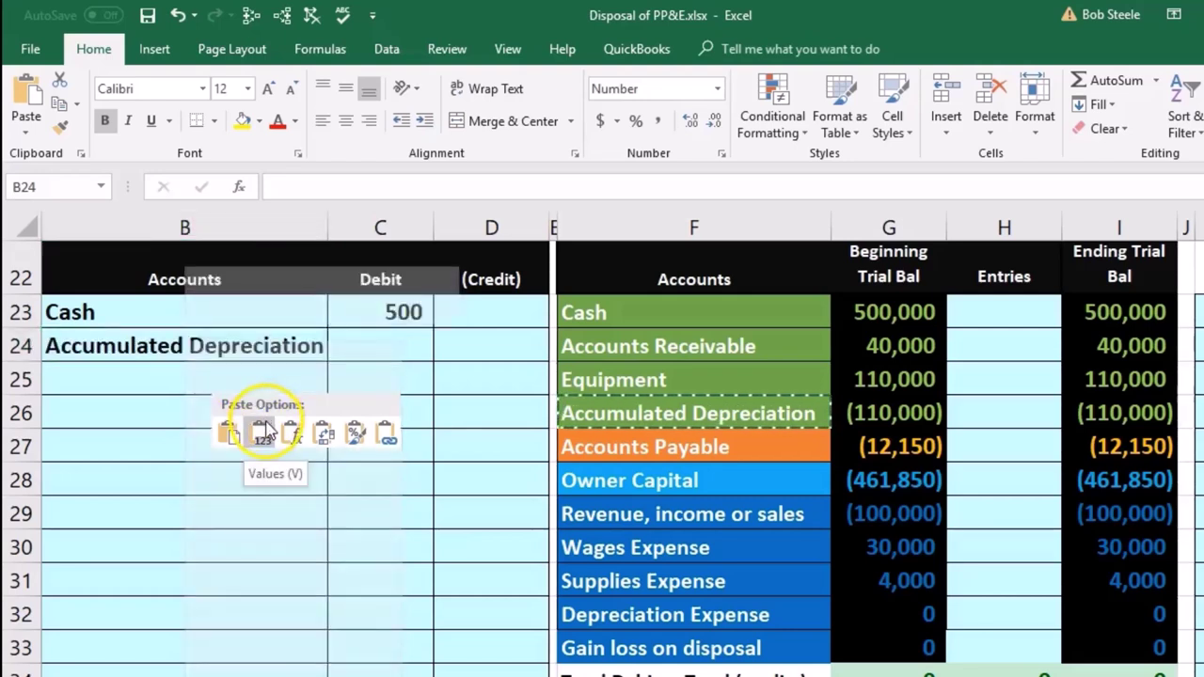
Step: Enter 110000 as the Accumulated Depreciation debit in cell C24
left_click(366, 352)
type("110000")
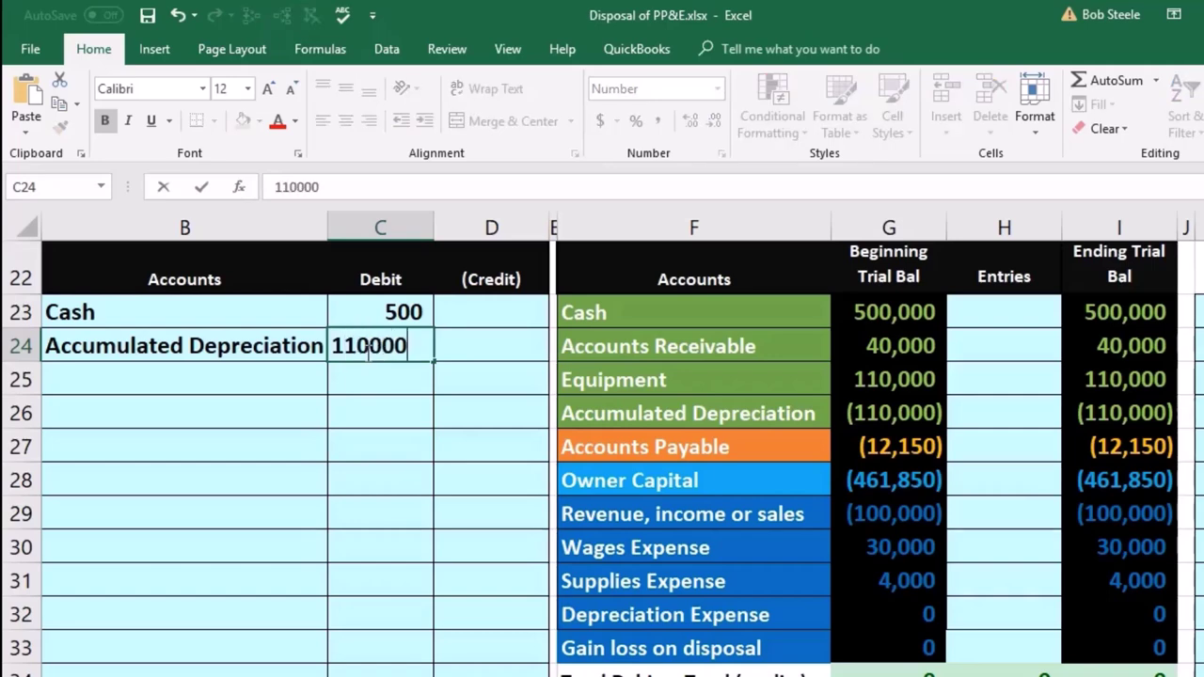
key("Return")
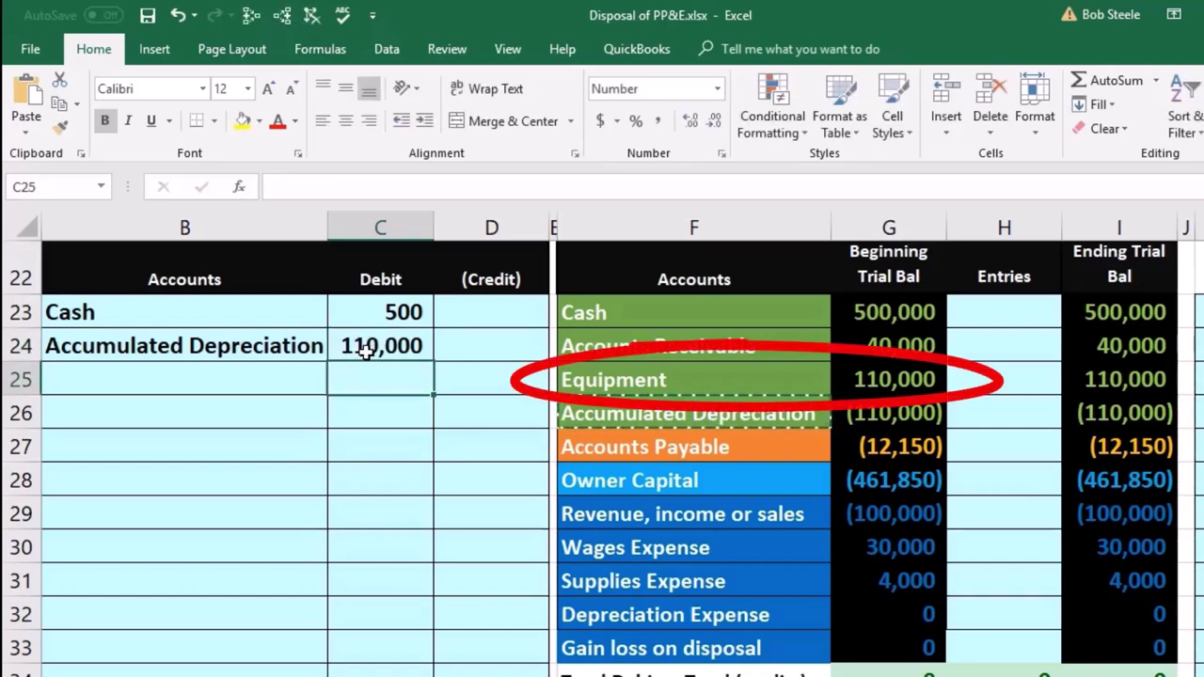
Step: Copy the Equipment account name from cell F25 into journal cell B25 as values only, and indent it
left_click(858, 379)
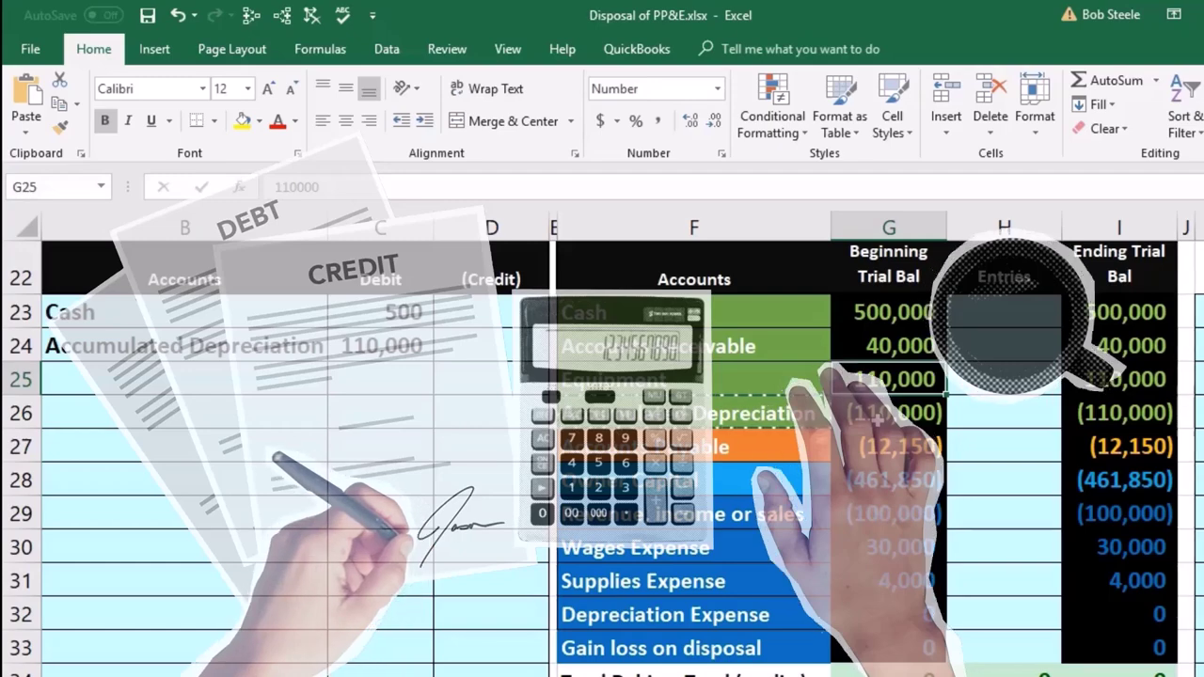
left_click(694, 374)
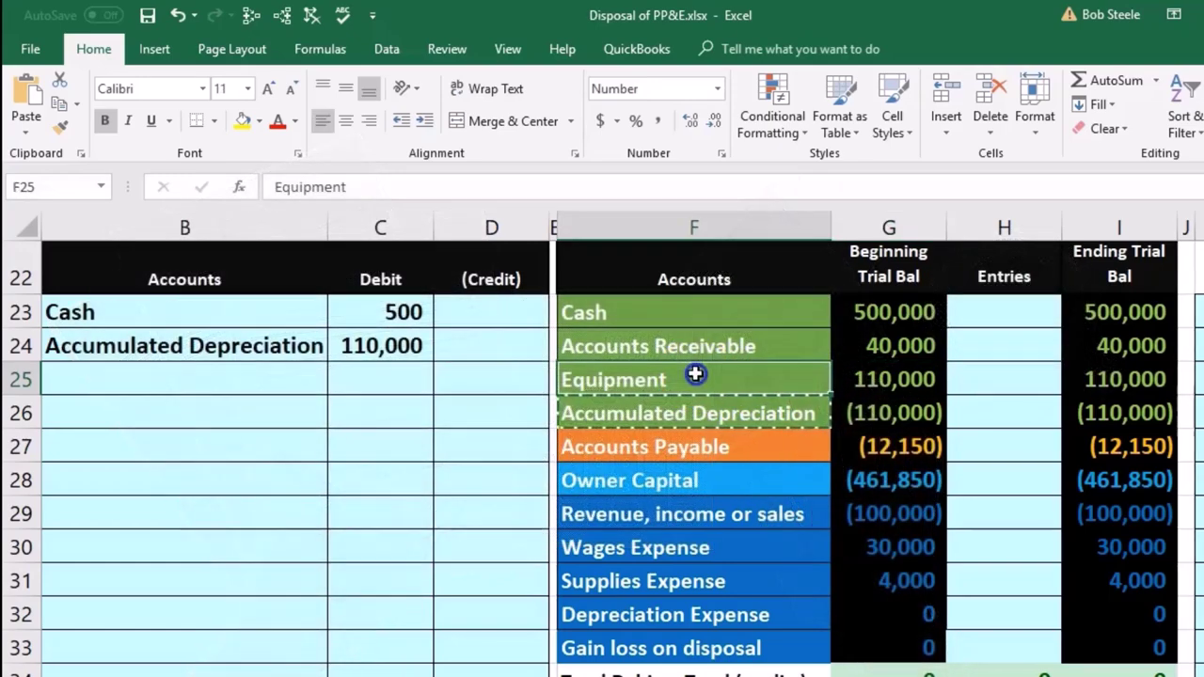
right_click(694, 375)
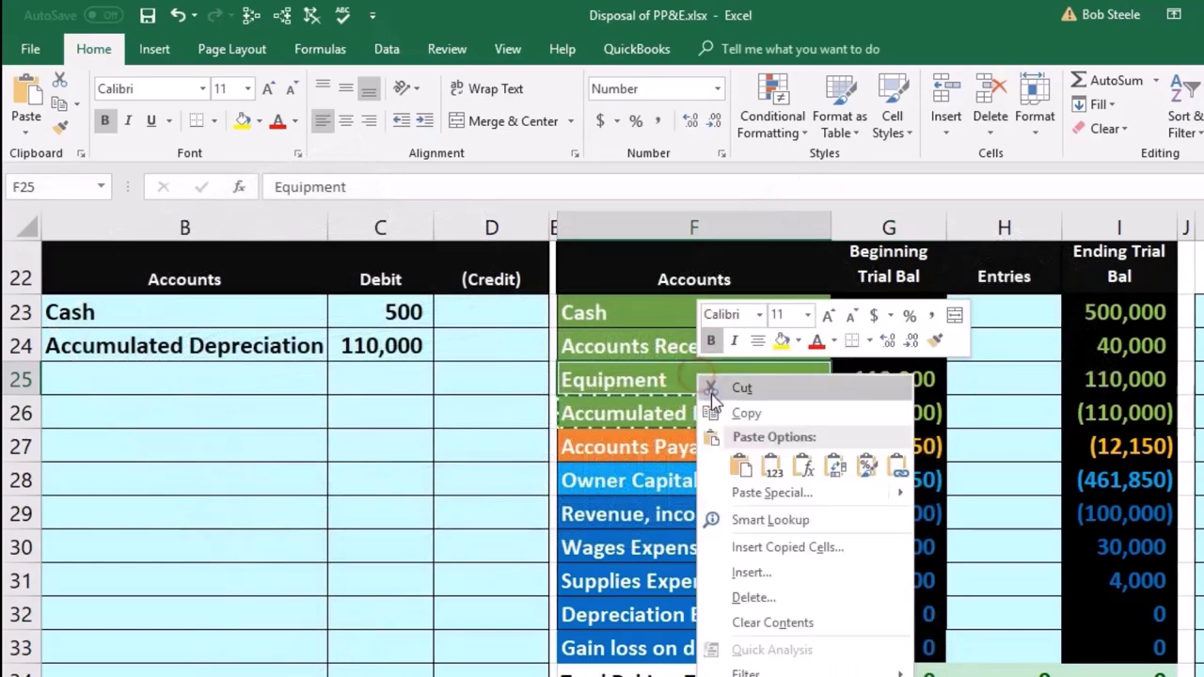
left_click(744, 413)
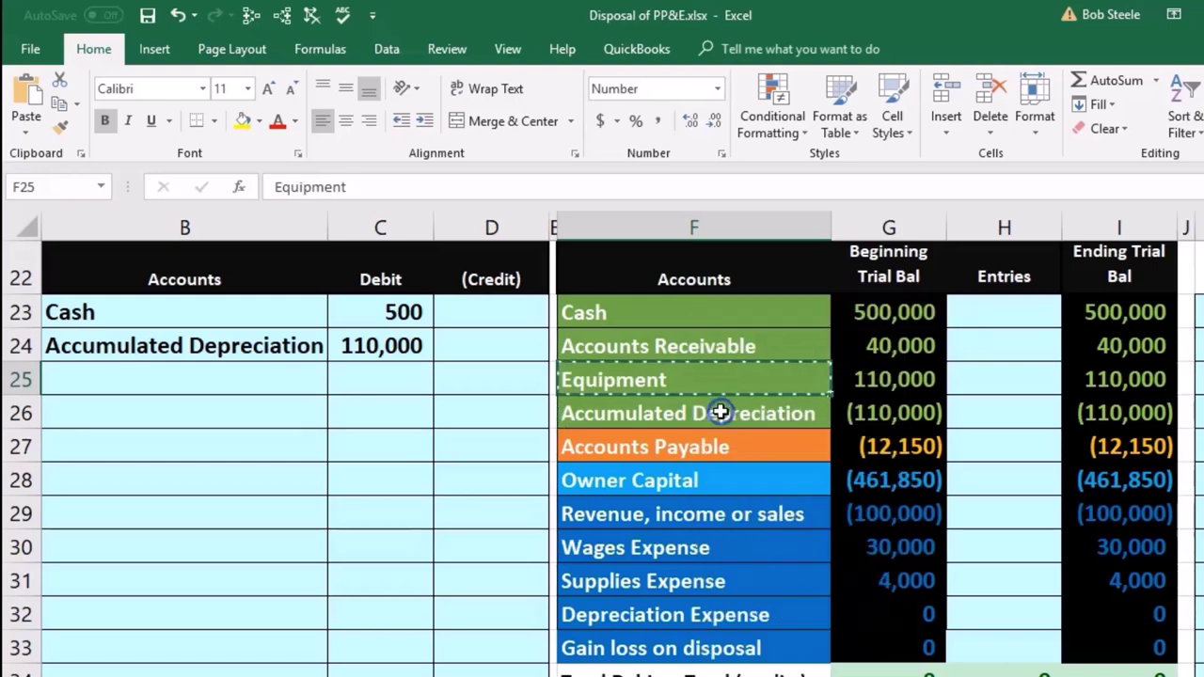
left_click(233, 372)
right_click(231, 370)
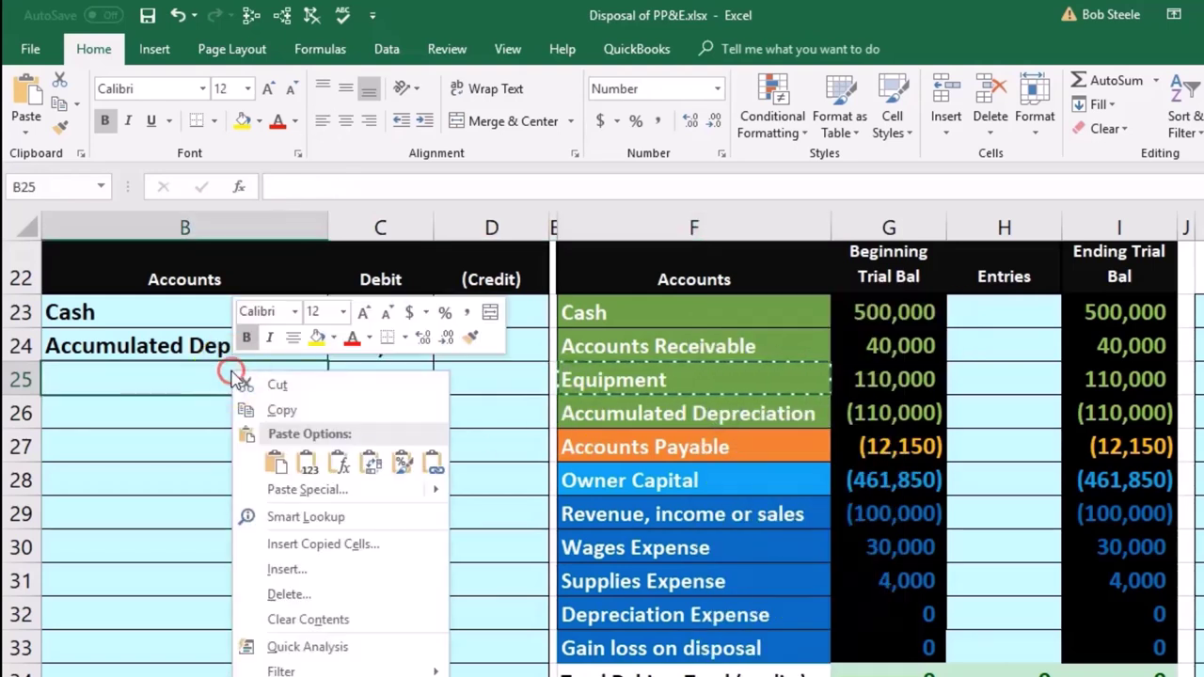
left_click(305, 459)
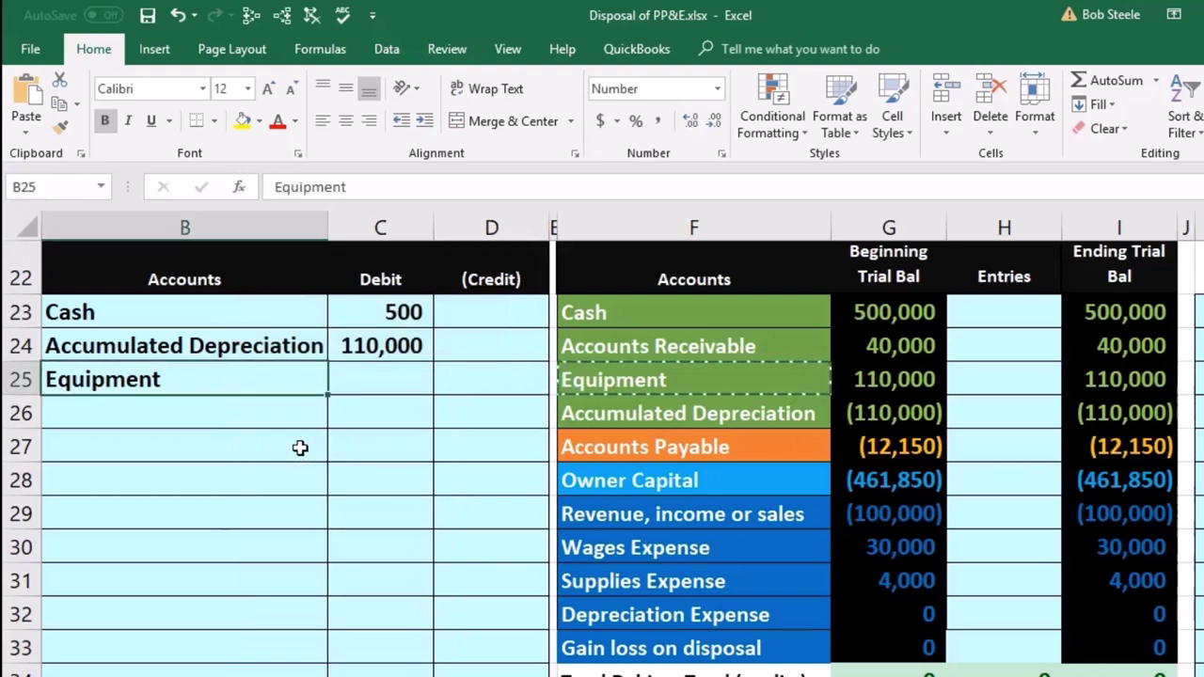
left_click(424, 120)
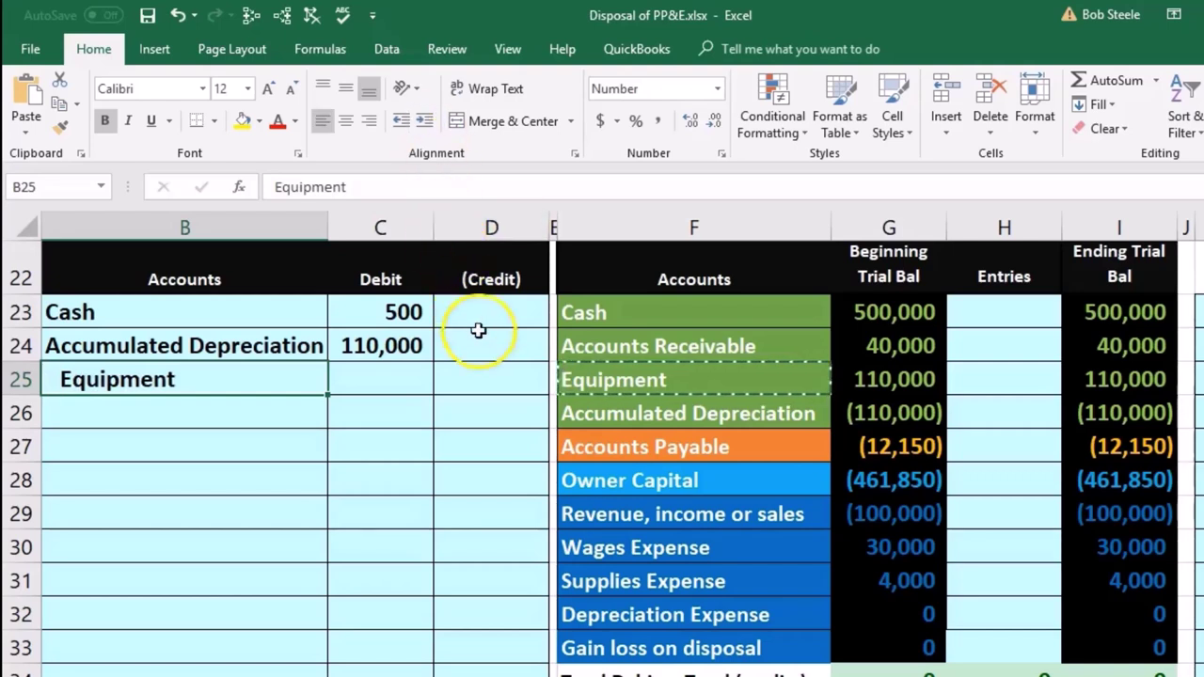
Step: Enter -110000 as the Equipment credit in cell D25, and review the Cash debit in the journal entry
left_click(496, 371)
type("-")
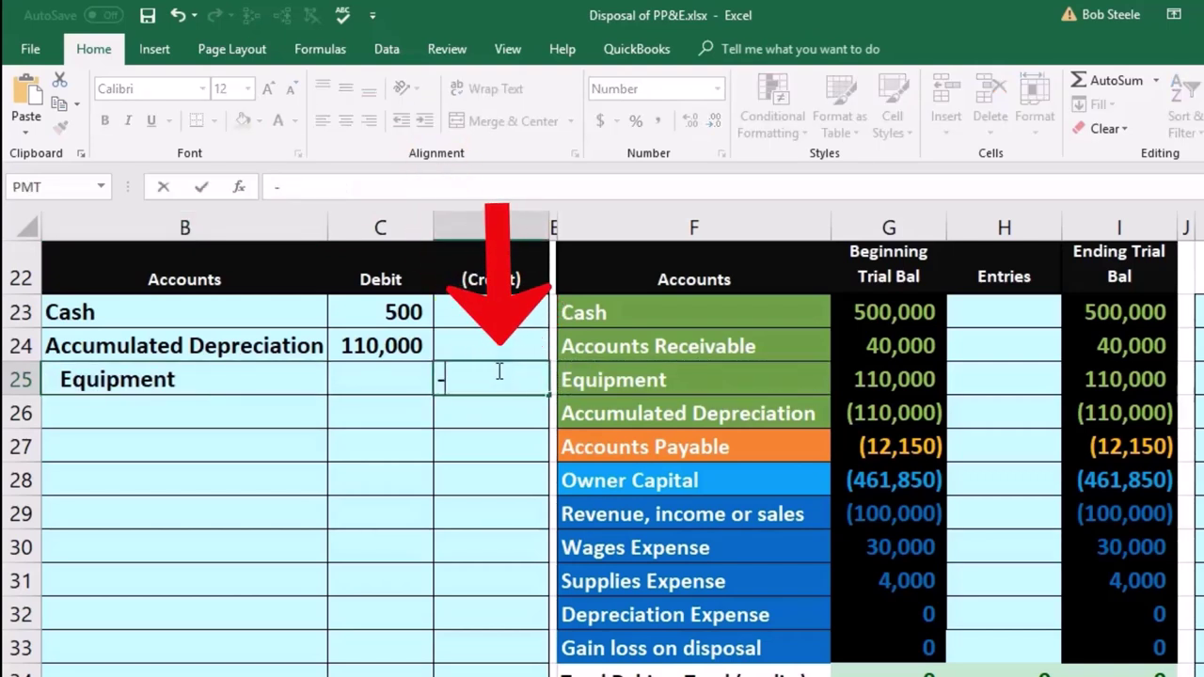
type("110000")
key("Return")
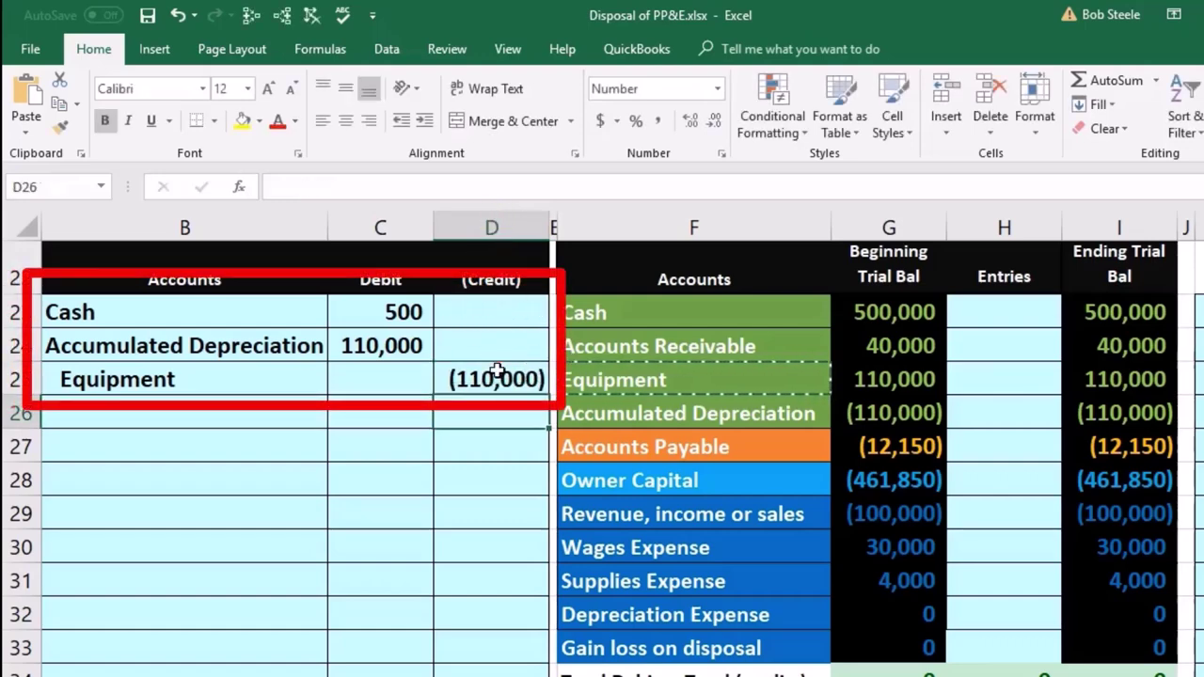
left_click(388, 310)
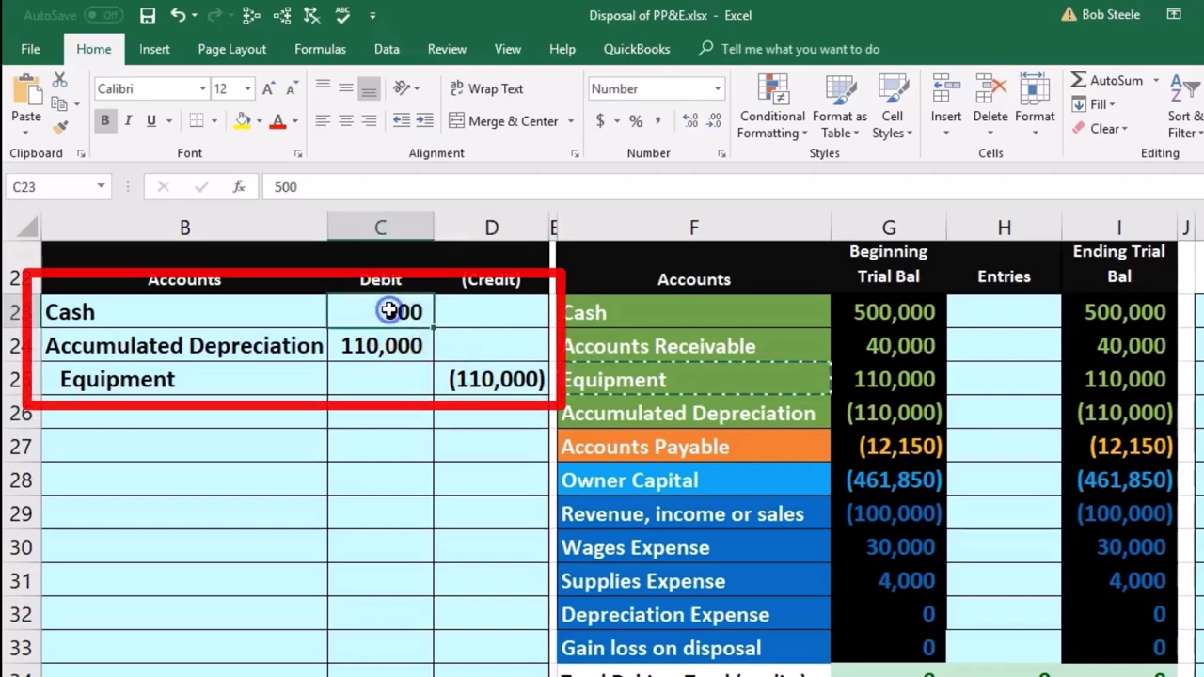
Step: Compare the journal entry's debits with its credits, and enter the balancing credit formula =-SUM(C23:D25) in cell D26
left_click(381, 346)
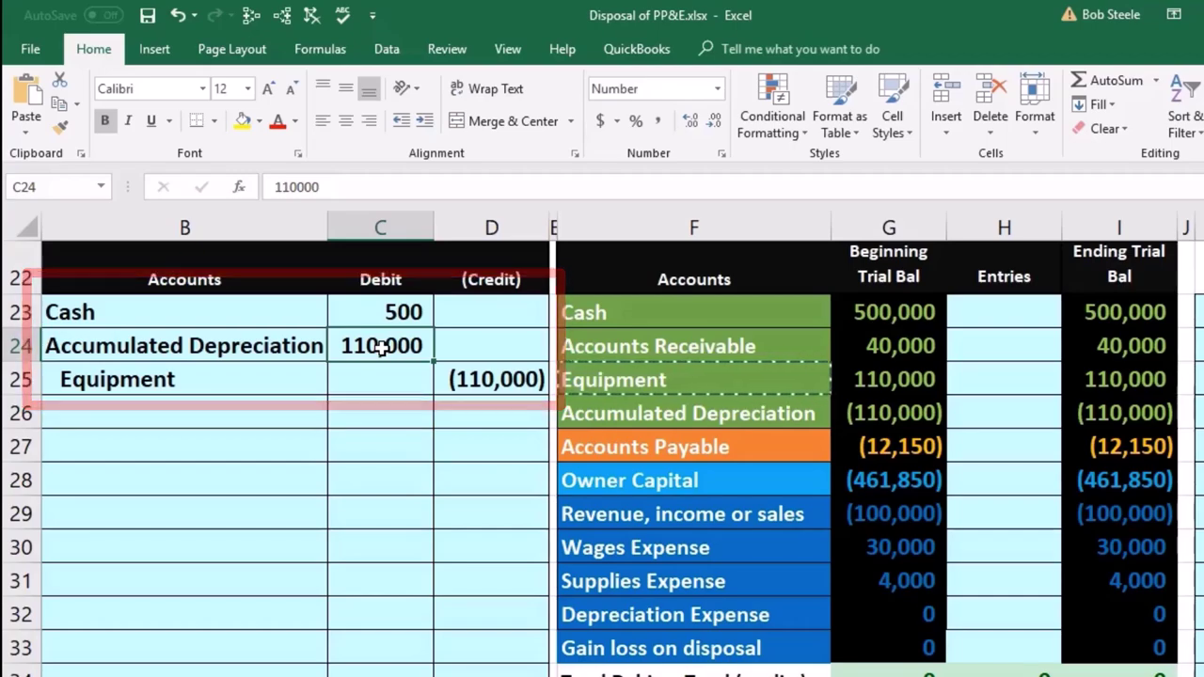
left_click(357, 312)
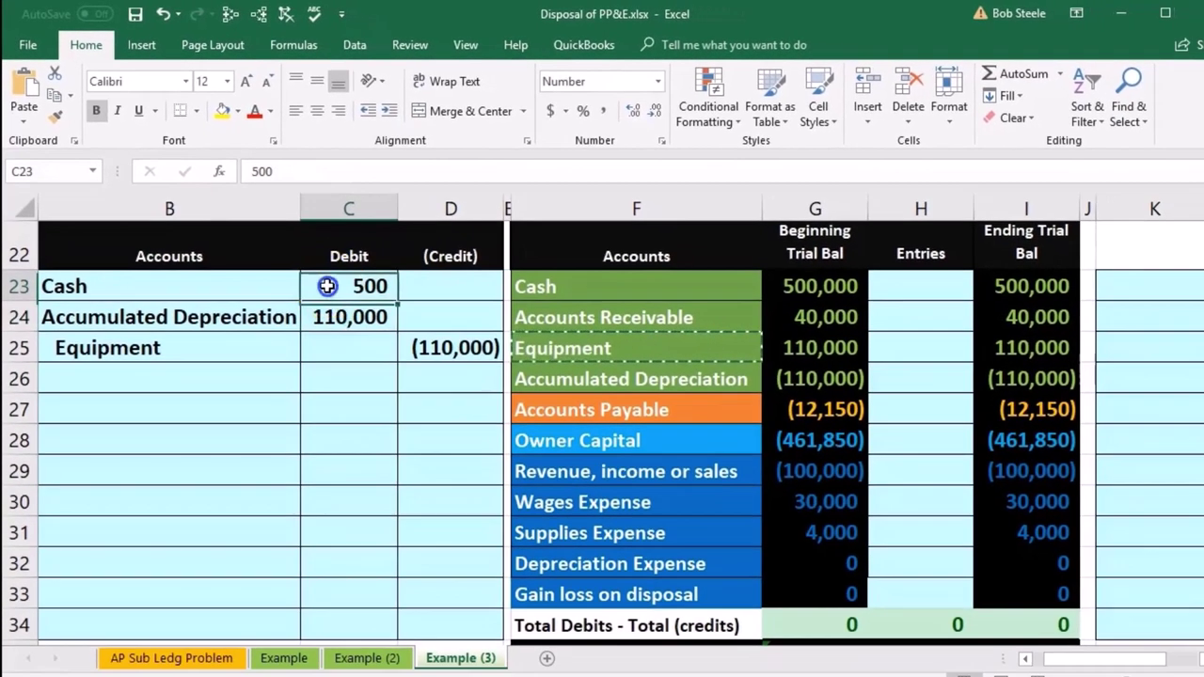
left_click_drag(327, 286, 330, 320)
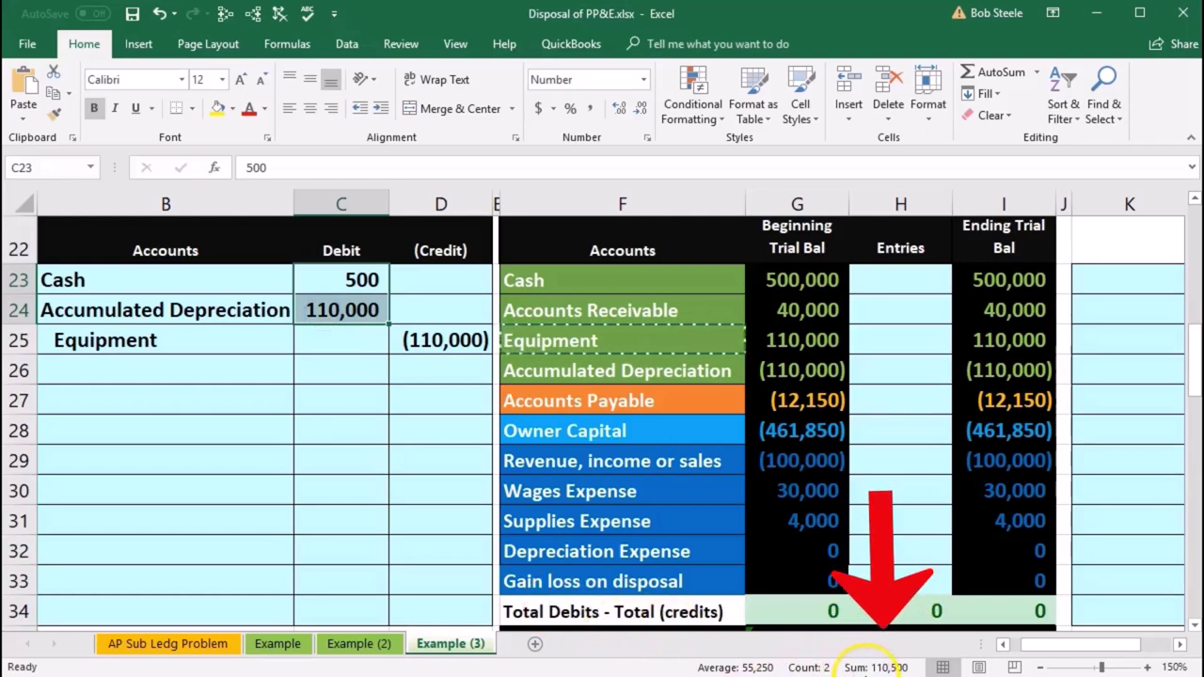
left_click_drag(433, 303, 433, 340)
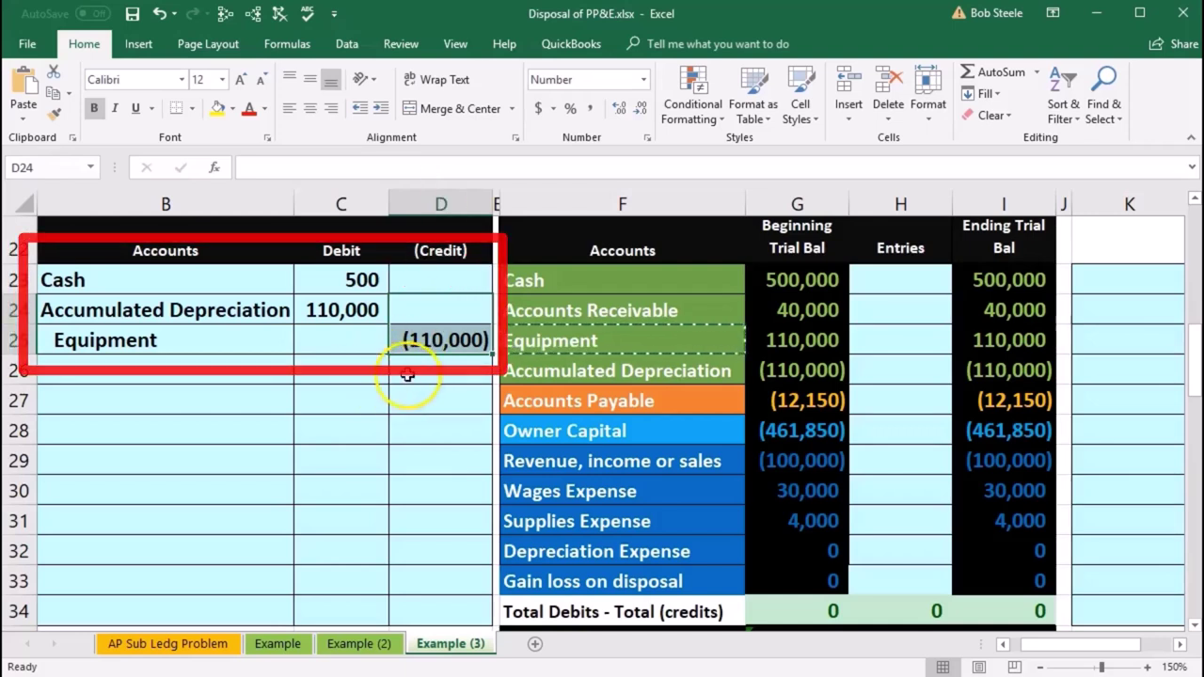
left_click(406, 375)
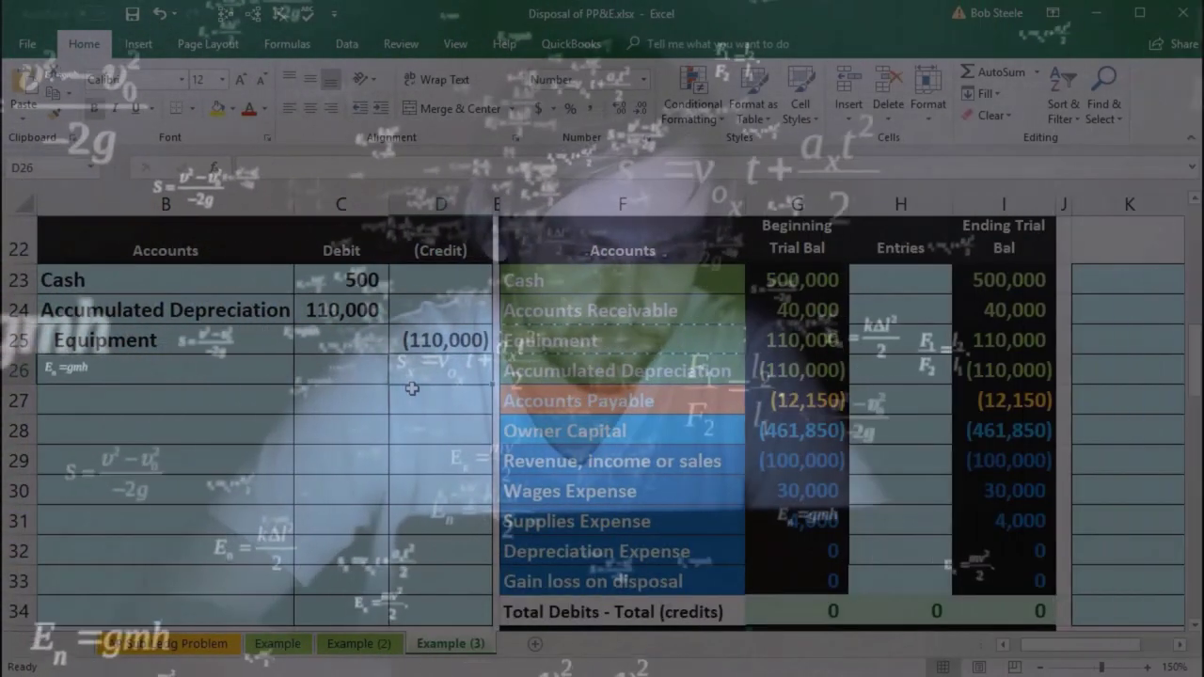
type("=")
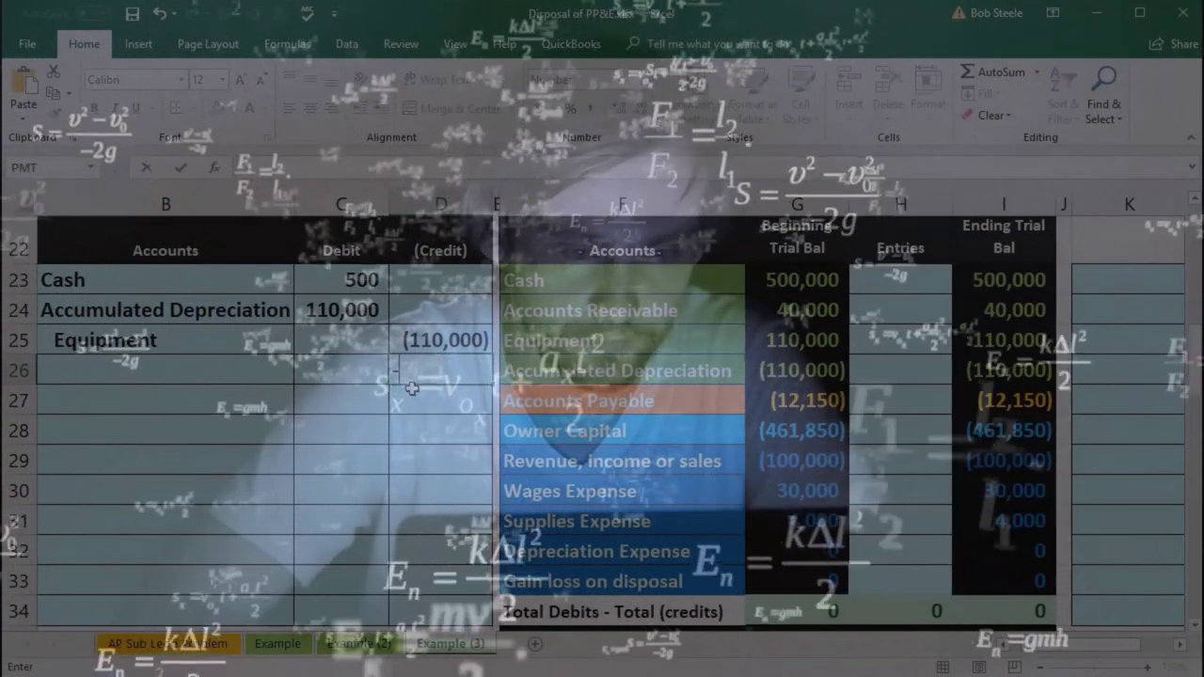
type("sum")
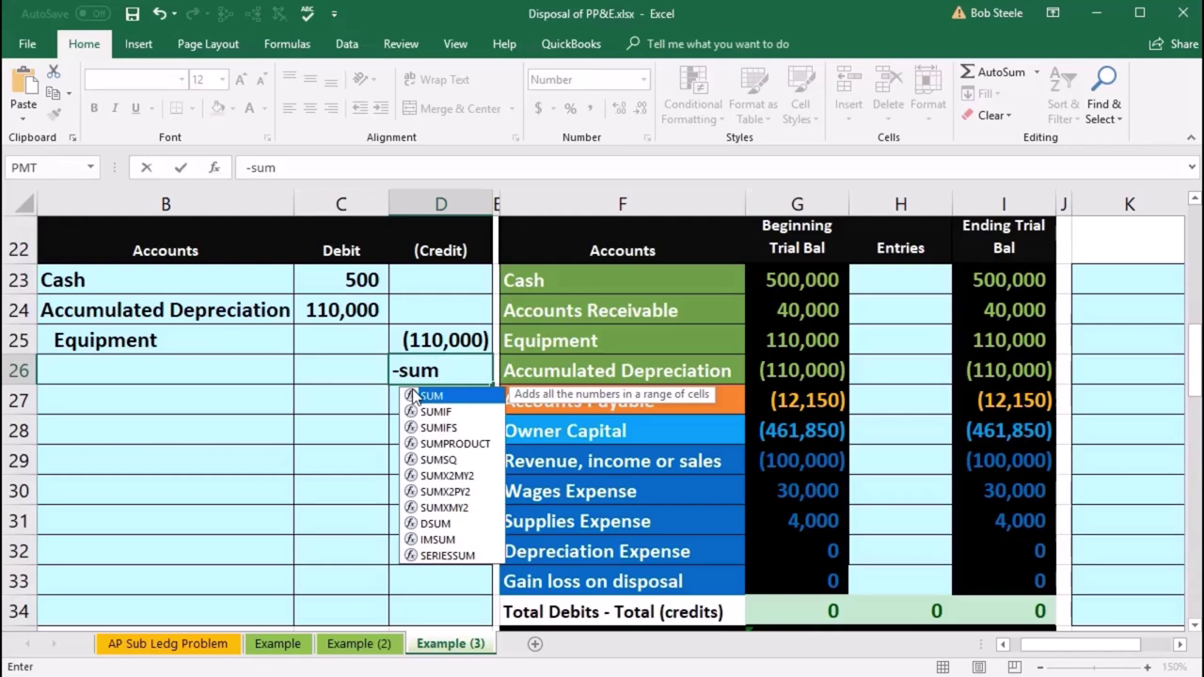
double_click(414, 396)
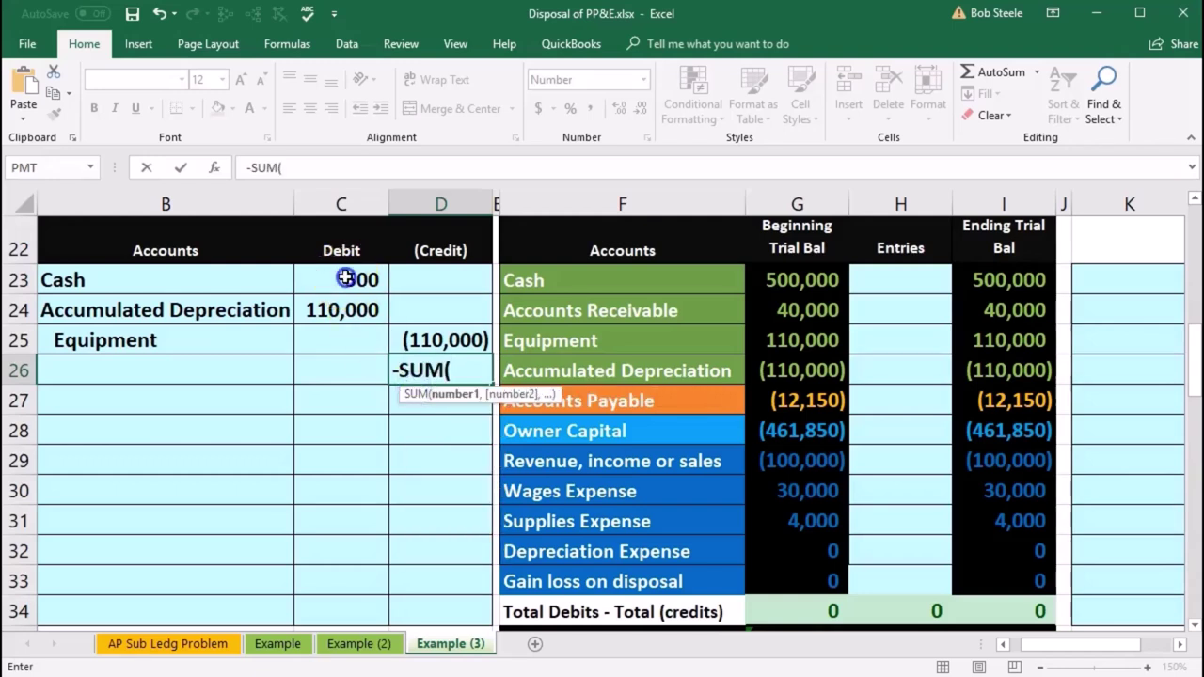
left_click_drag(408, 291, 450, 337)
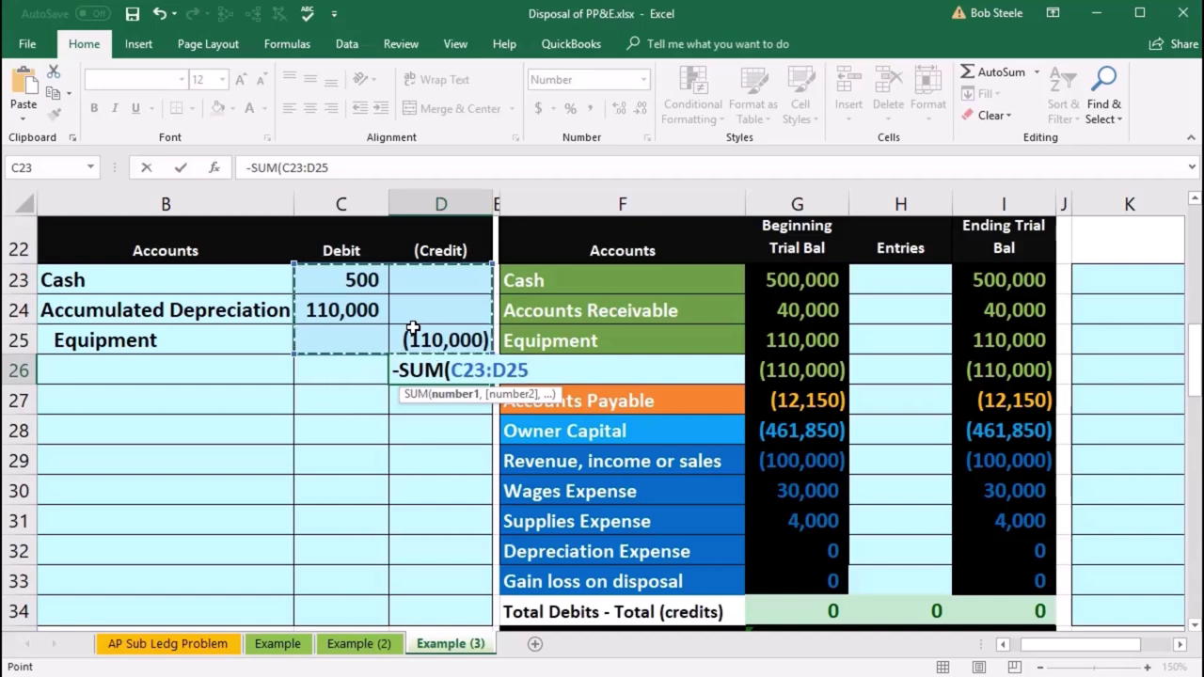
key("Return")
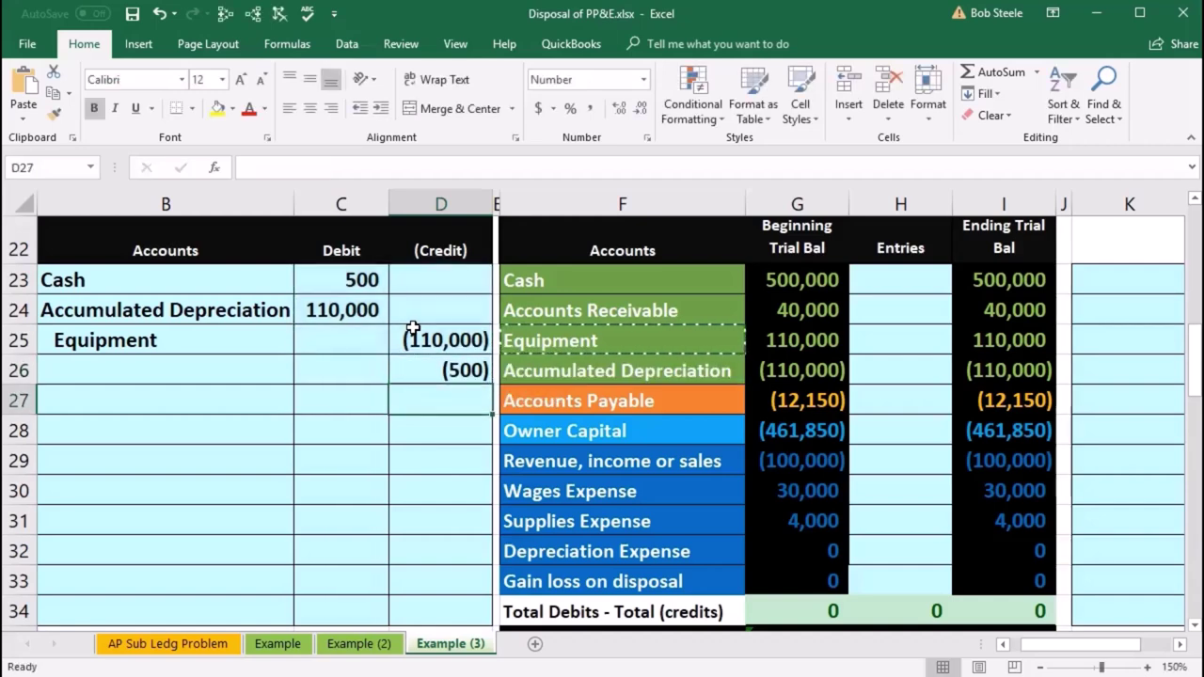
Step: Check the sum of journal amounts C23:D26, and examine the revenue and expense accounts in the trial balance
left_click_drag(328, 286, 417, 363)
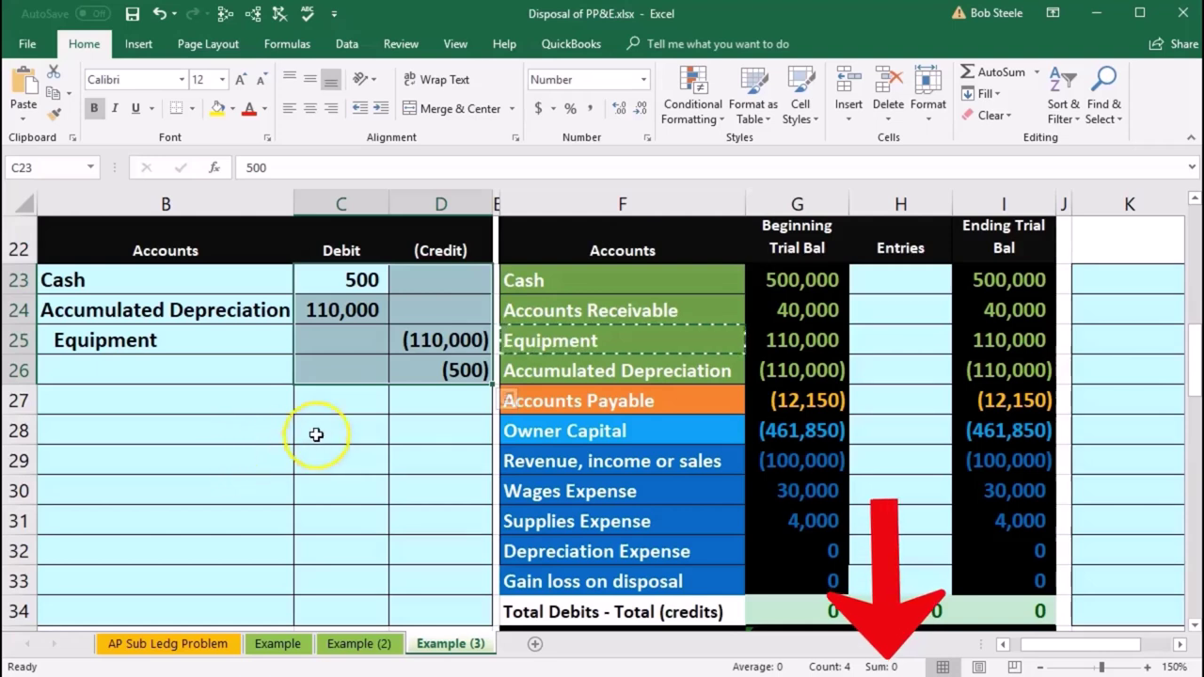
left_click(423, 373)
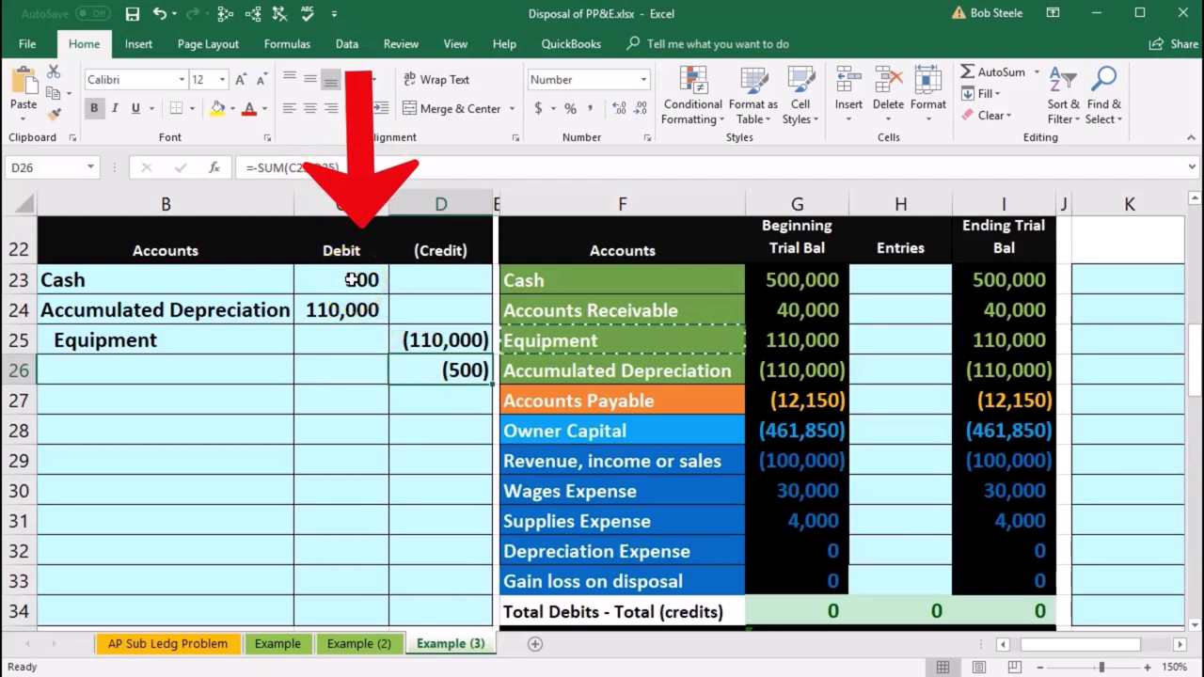
left_click_drag(350, 306, 411, 339)
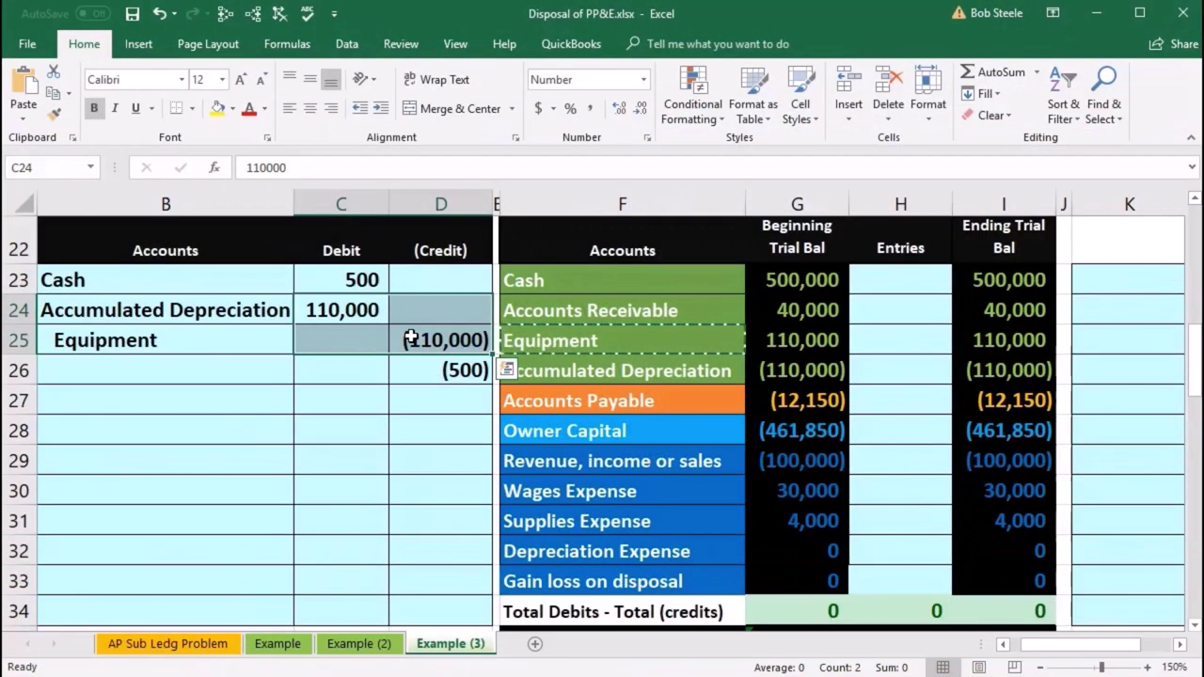
left_click(428, 371)
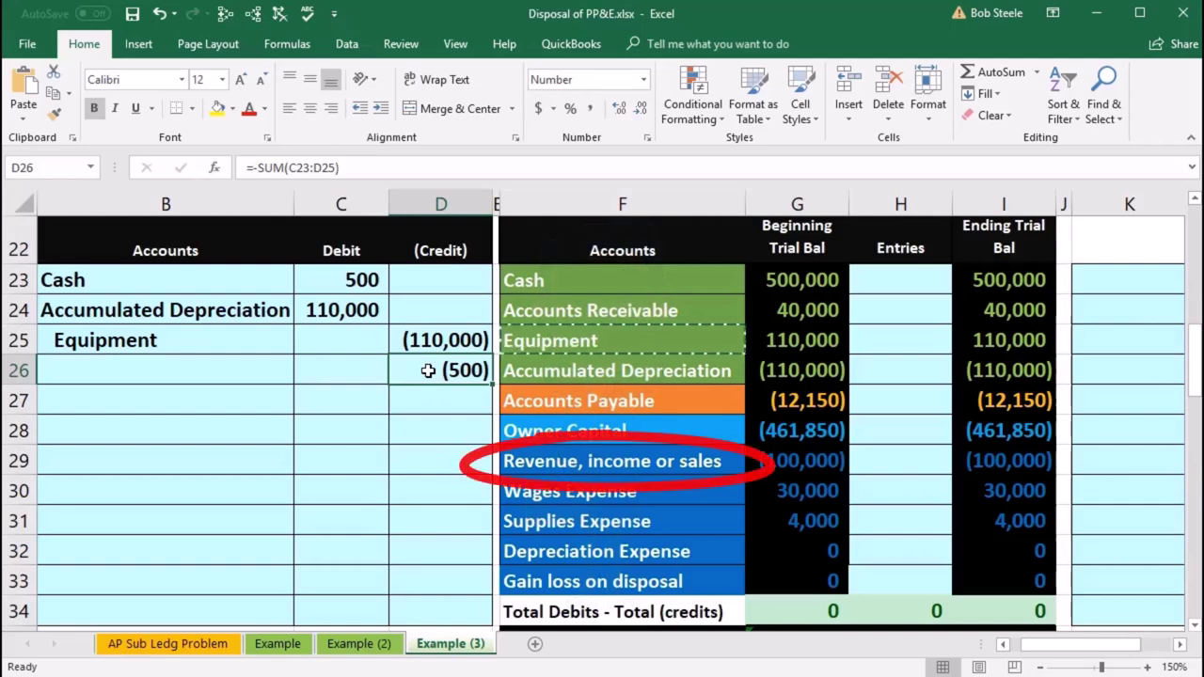
left_click_drag(591, 462, 760, 461)
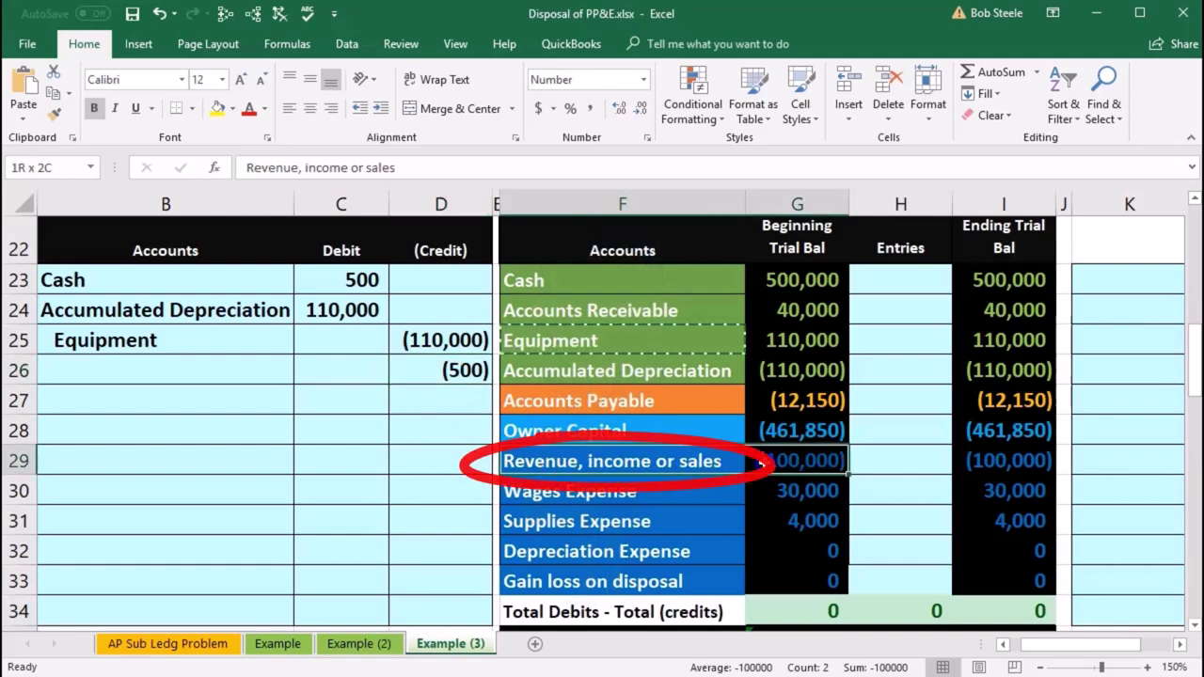
mouse_move(686, 493)
left_mouse_down()
mouse_move(767, 512)
mouse_move(769, 546)
left_mouse_up()
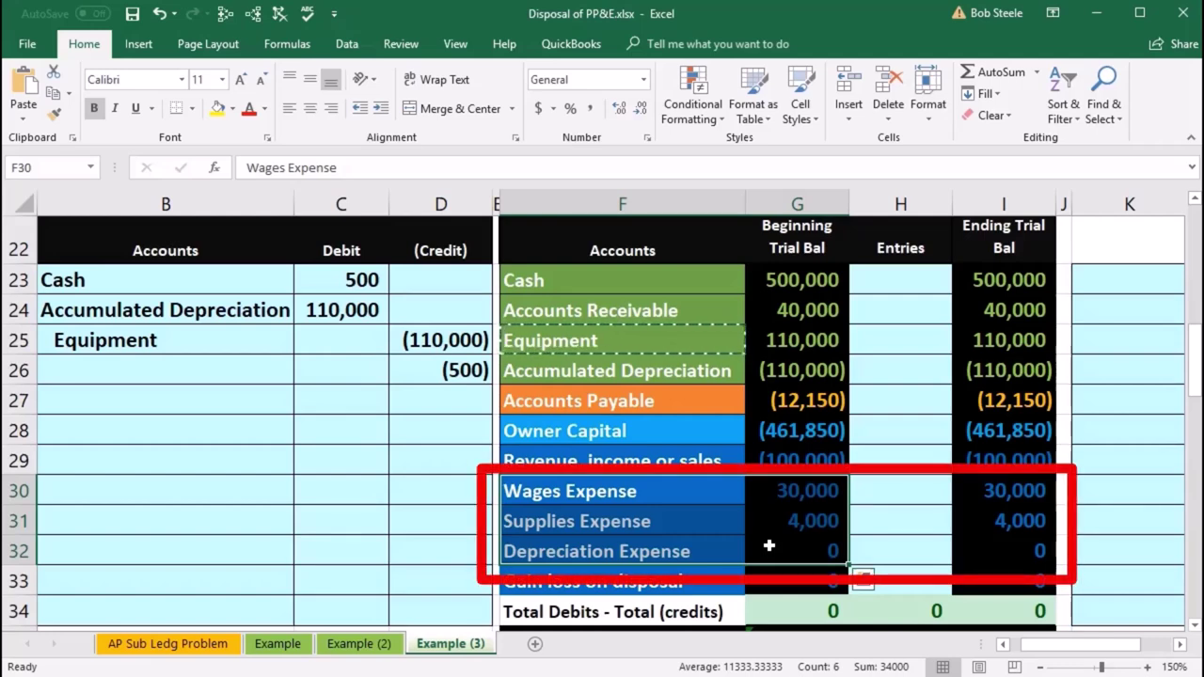
Step: Copy the Gain loss on disposal account name from cell F33 into journal cell B26 as values only, and indent it
left_click(622, 590)
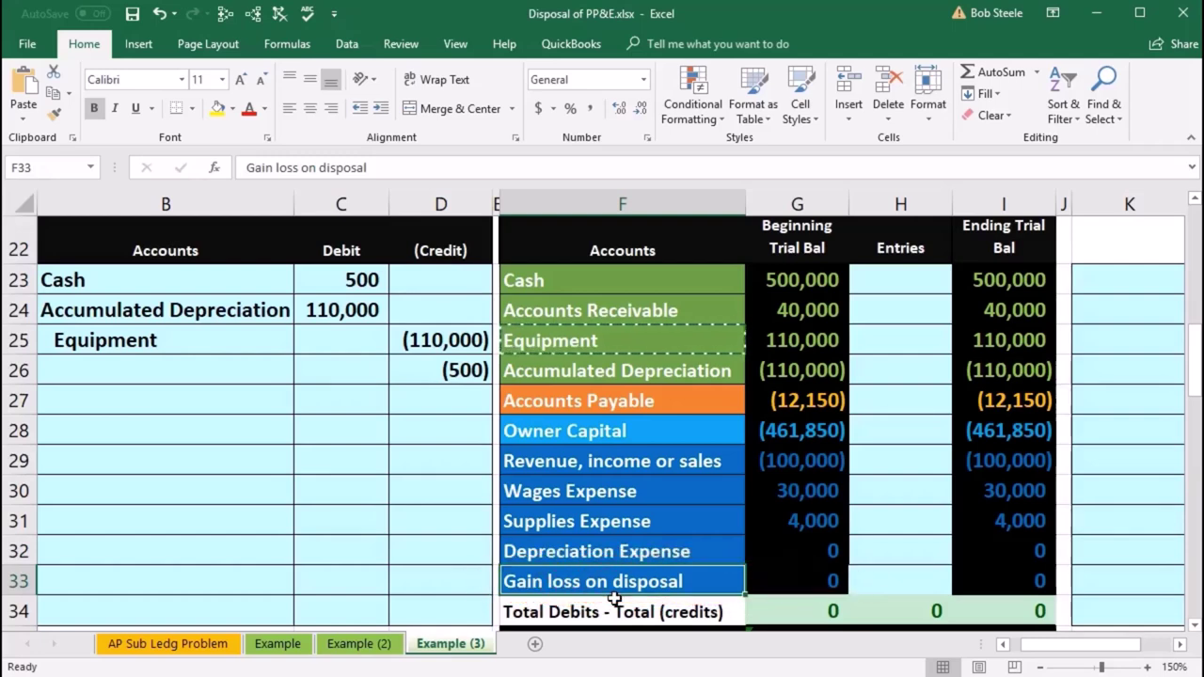
right_click(599, 584)
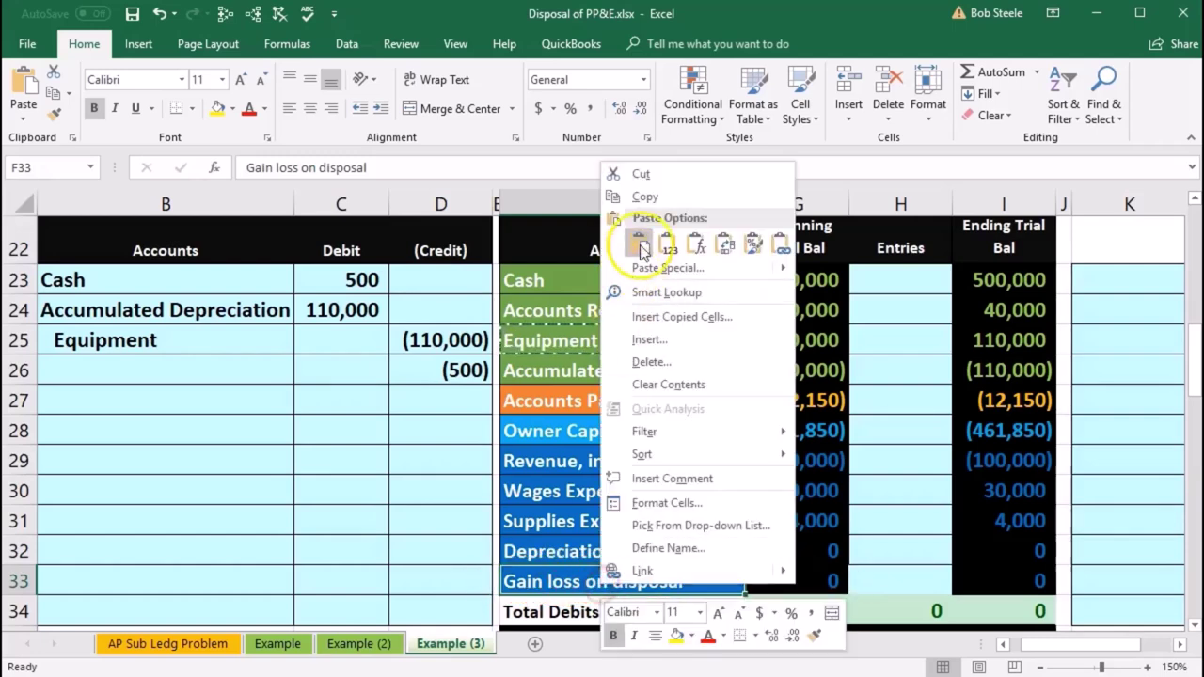
left_click(645, 197)
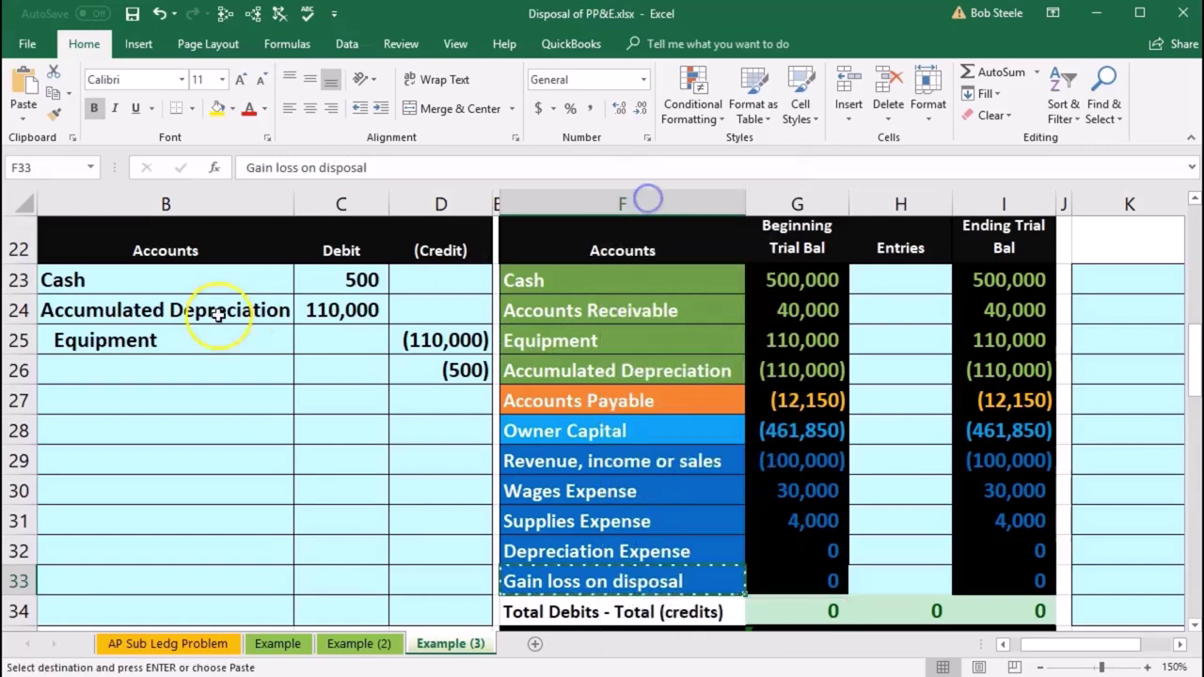
left_click(162, 365)
right_click(162, 365)
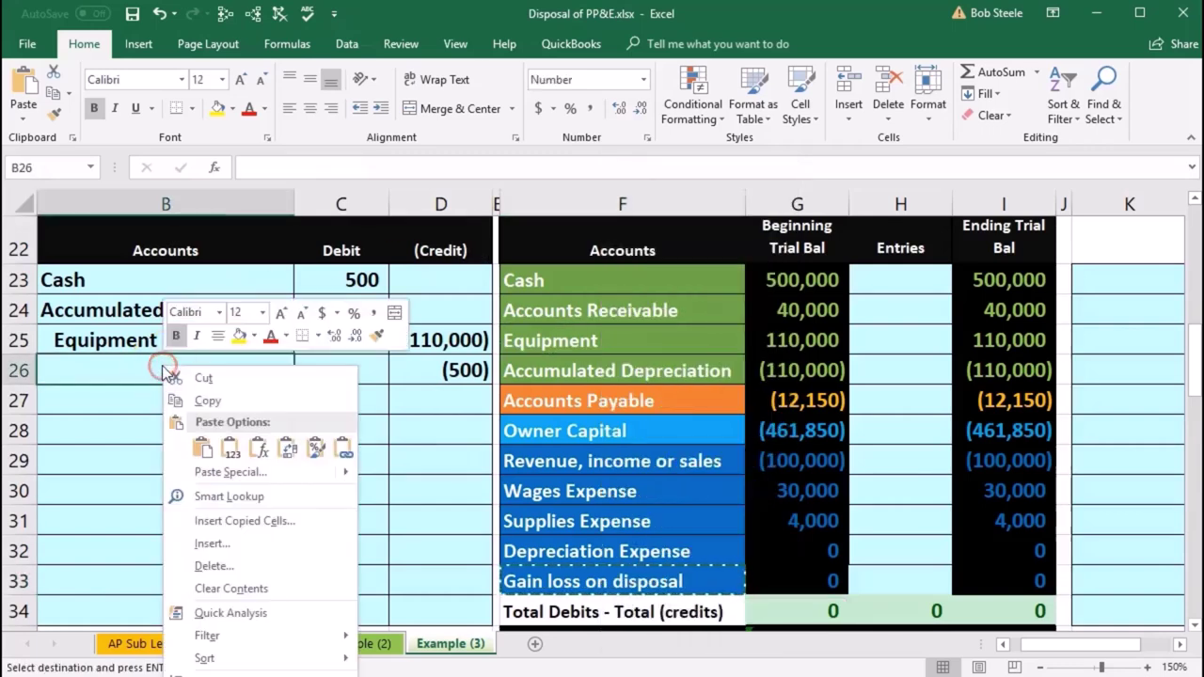
left_click(229, 450)
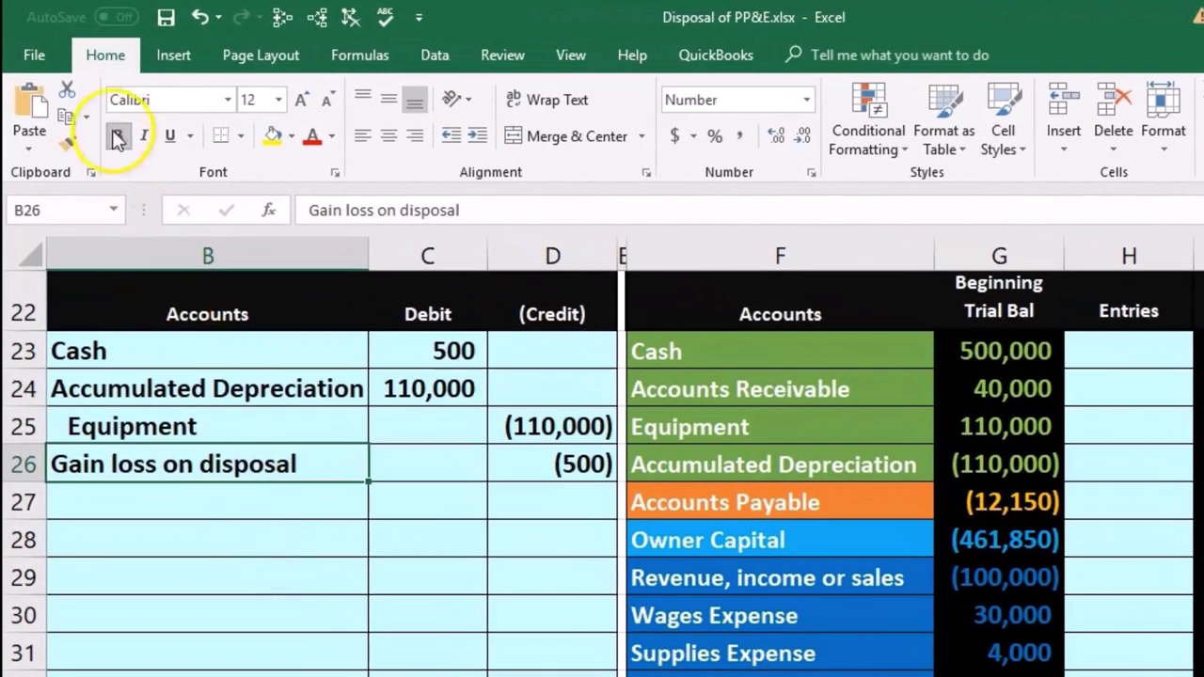
left_click(480, 139)
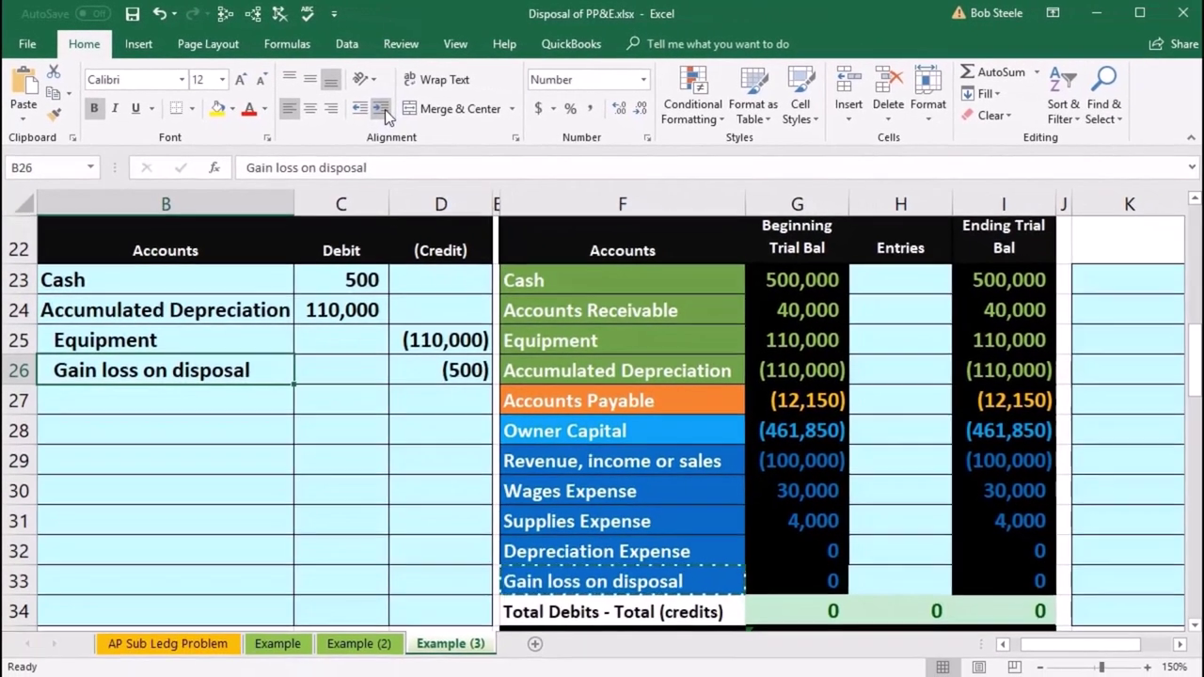
Step: Post the Cash debit to the trial balance by entering =C23 in the Entries cell H23
left_click(570, 355)
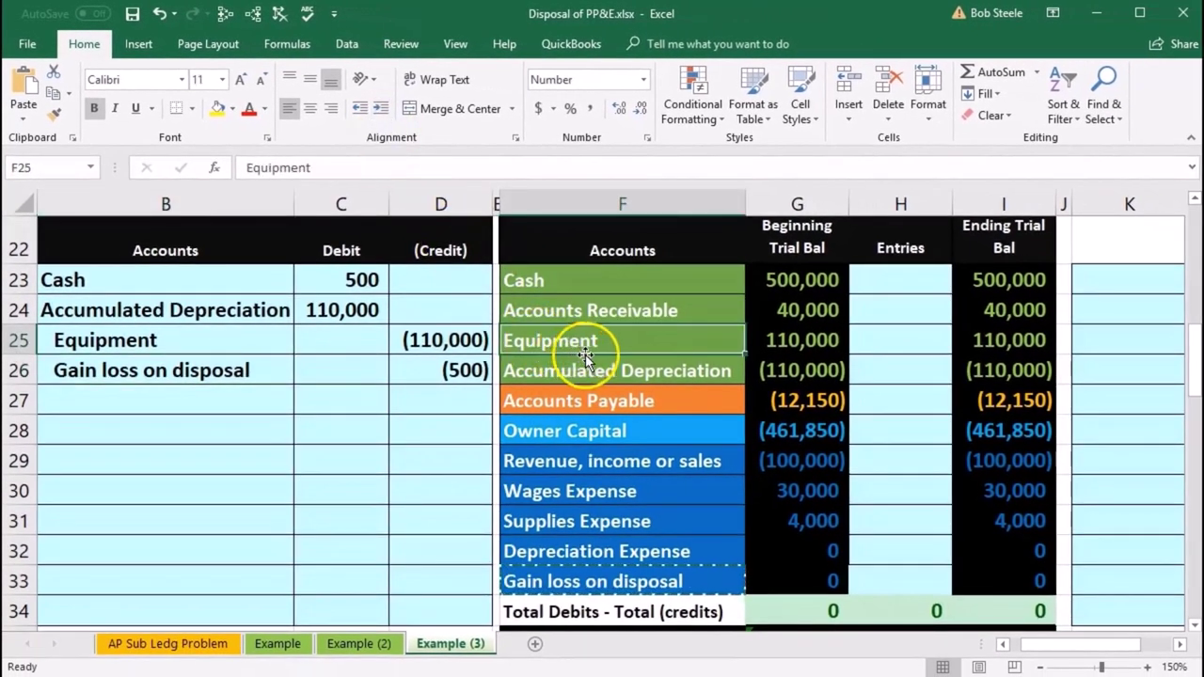
left_click(885, 279)
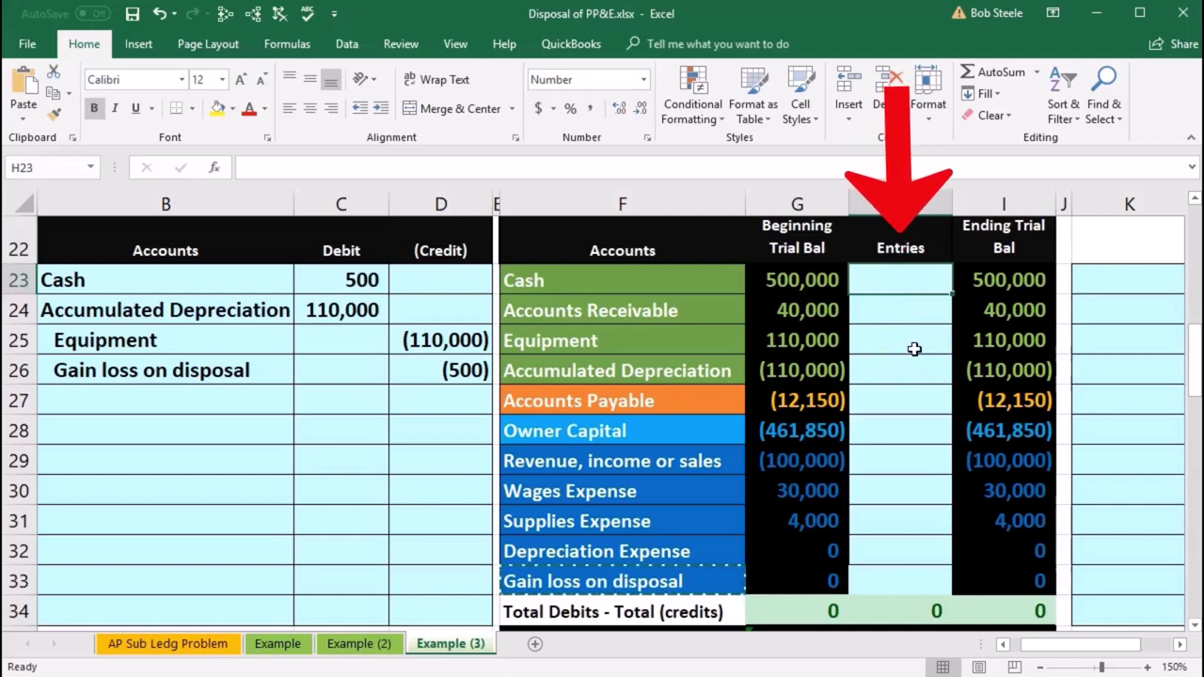
type("=")
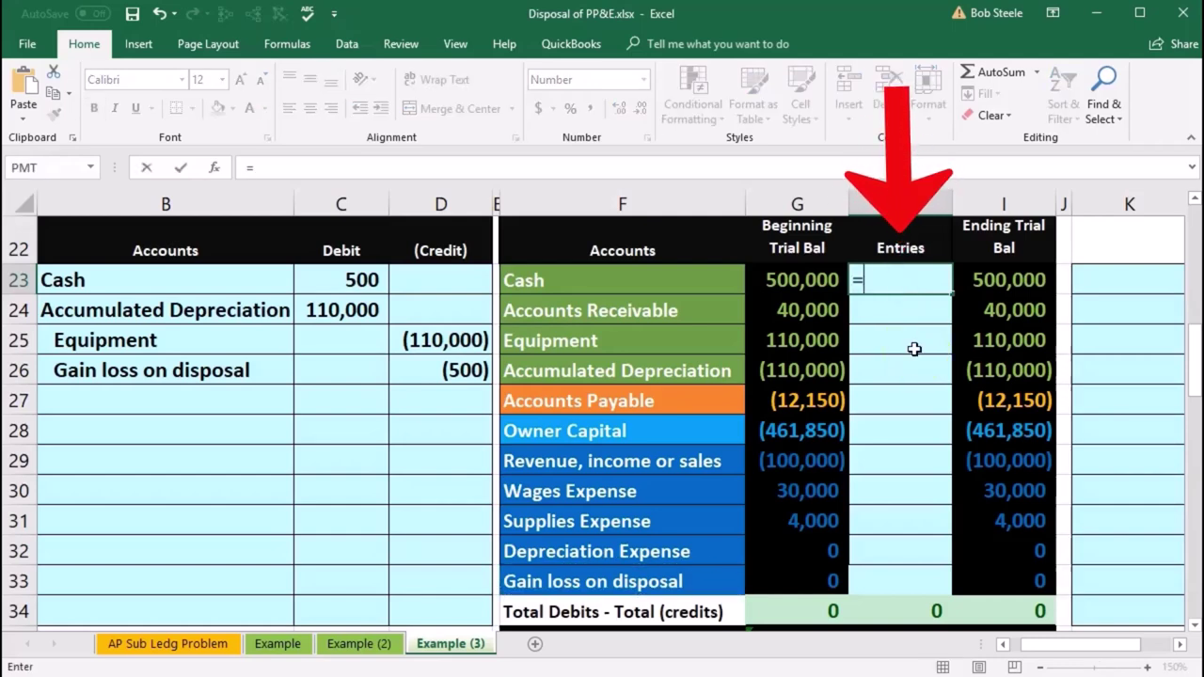
left_click(358, 281)
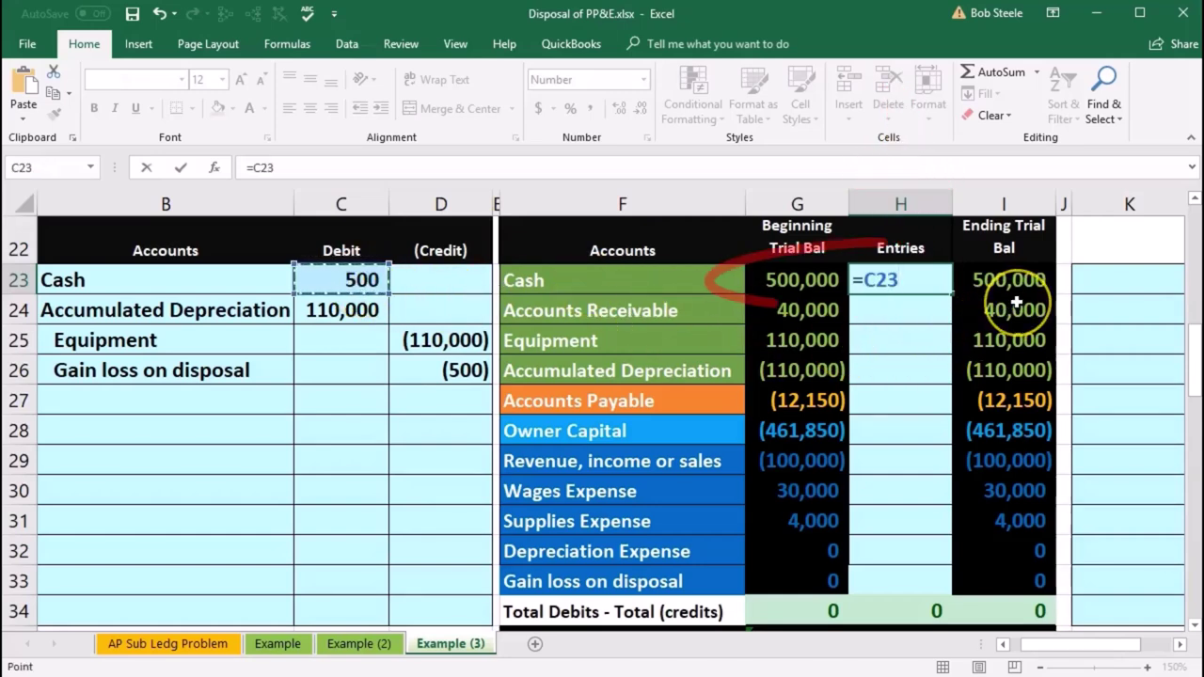
key("Return")
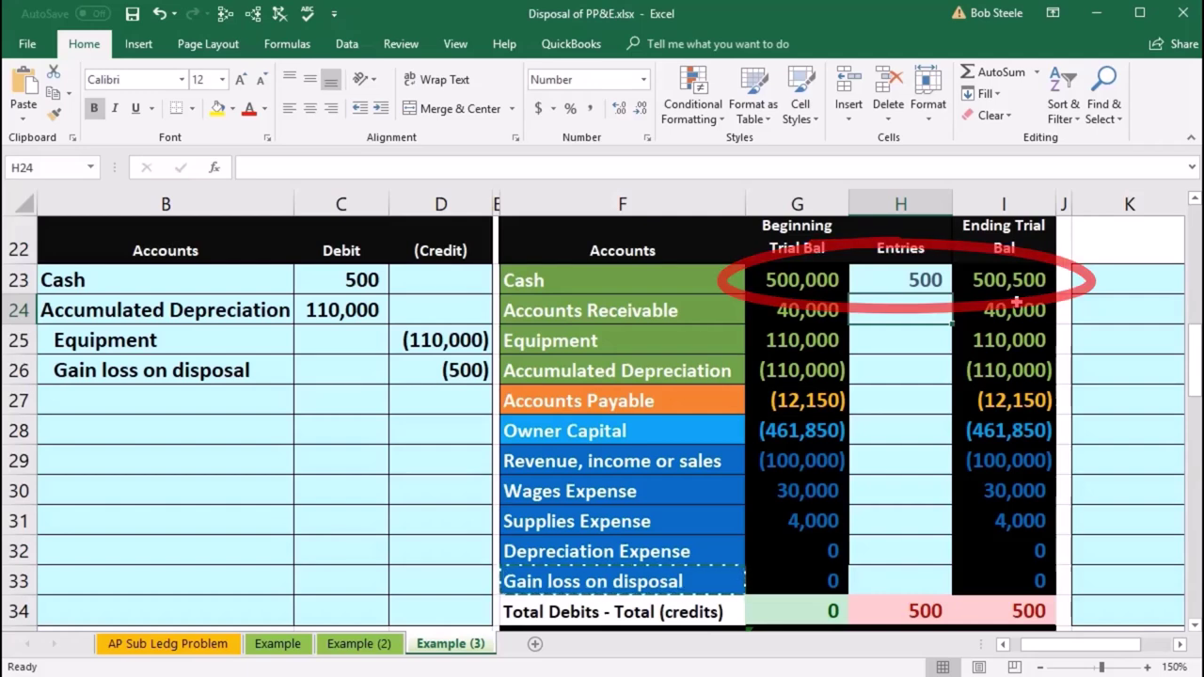
Step: Post the Accumulated Depreciation debit to the trial balance by entering =C24 in the Entries cell H26
left_click(365, 310)
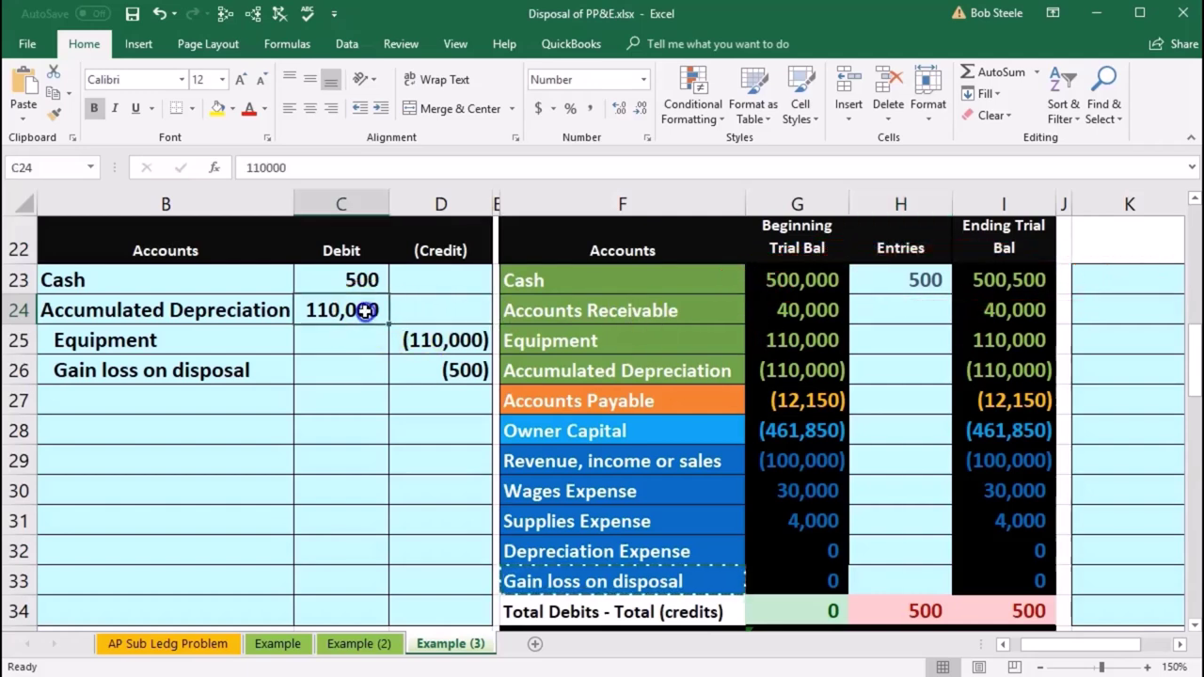
left_click(522, 382)
left_click(906, 377)
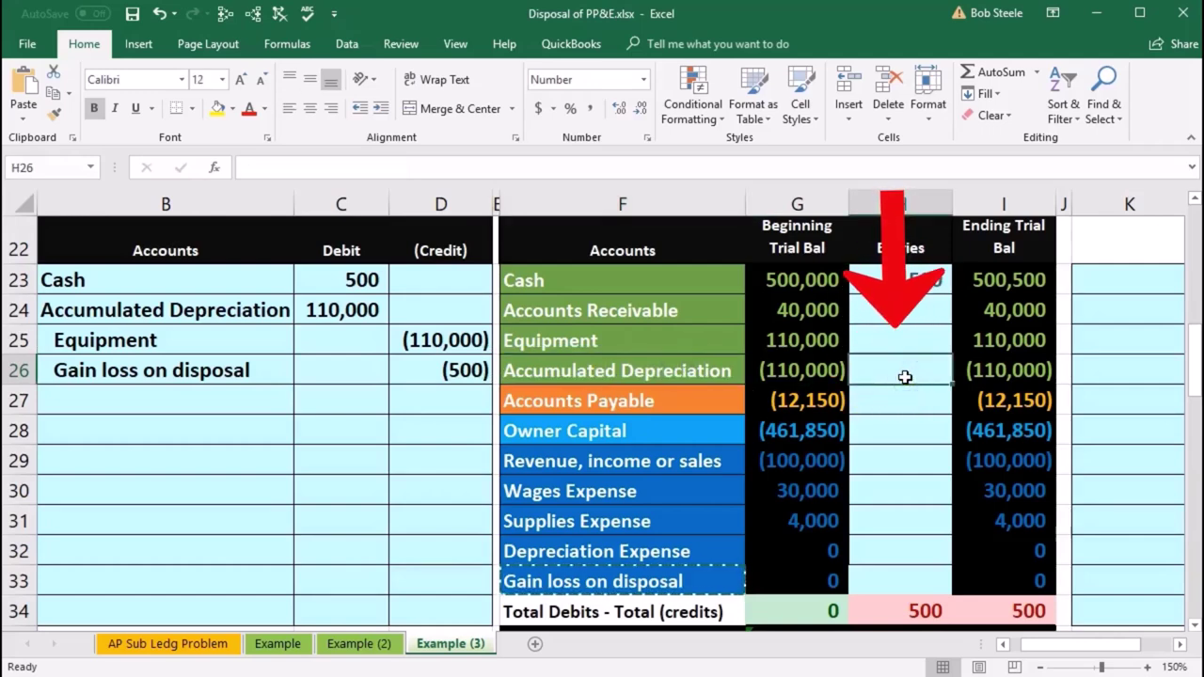
type("=")
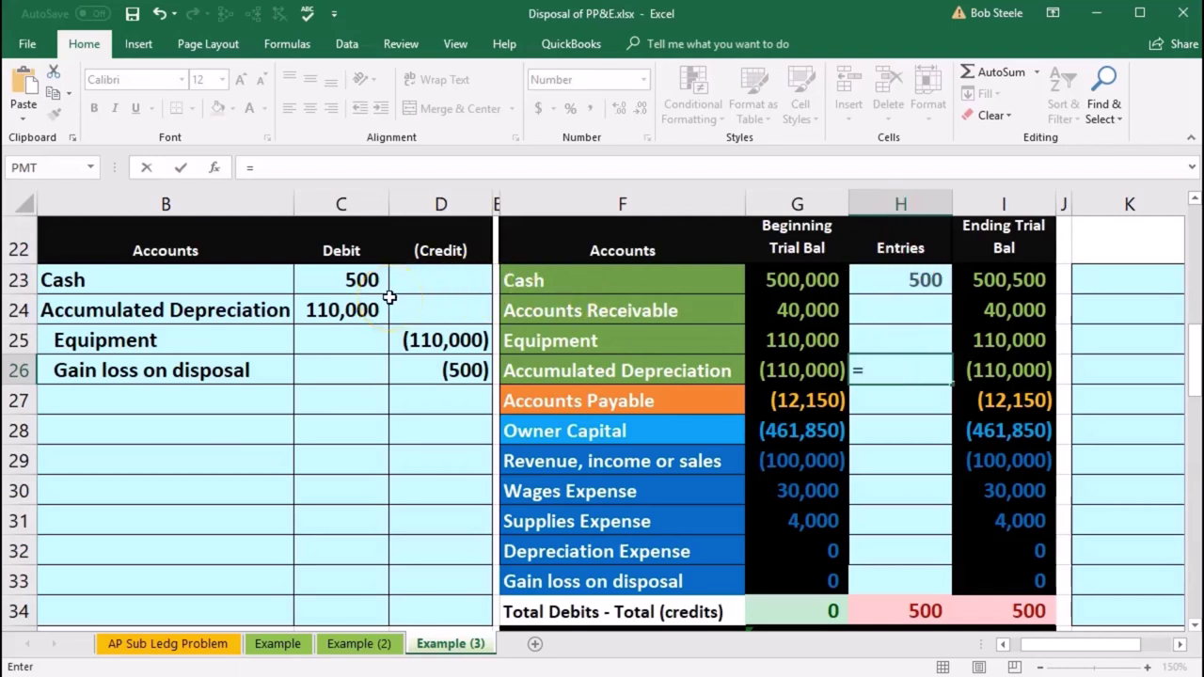
left_click(362, 309)
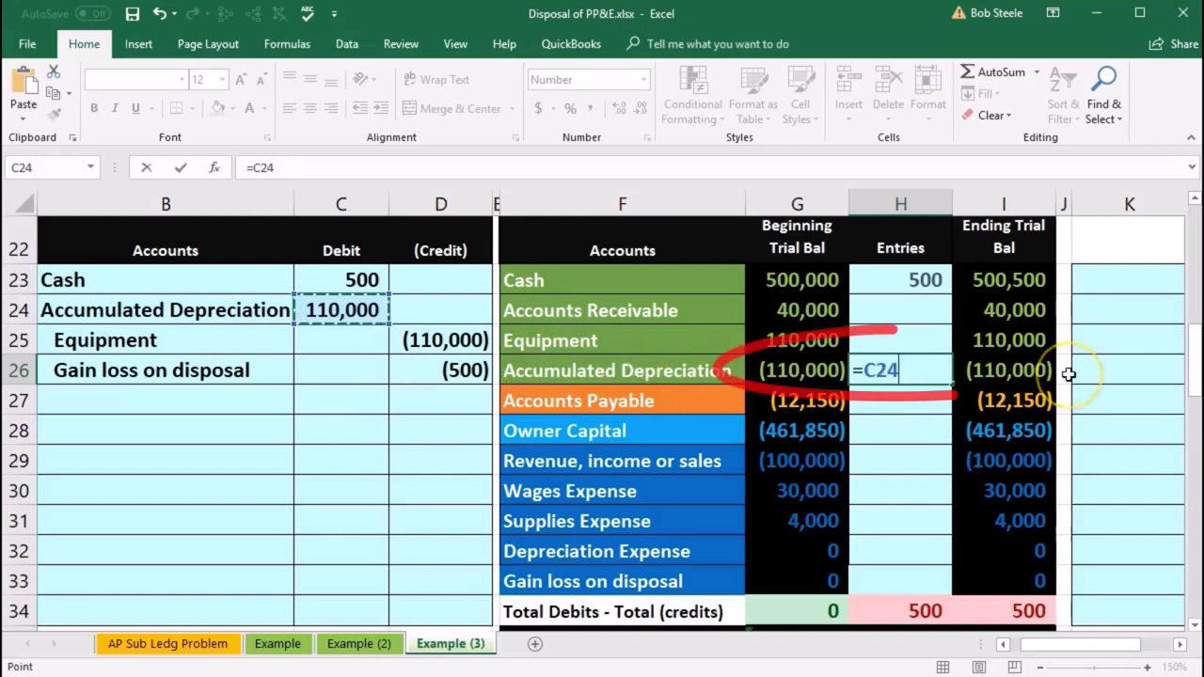
key("Return")
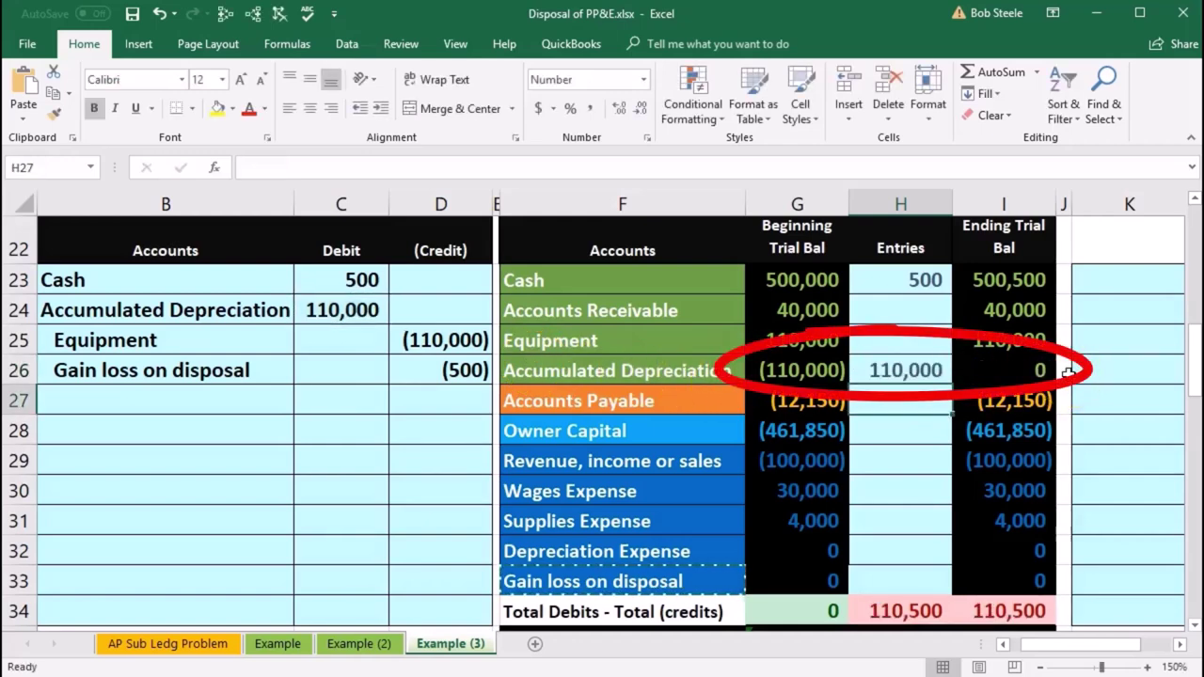
Step: Post the Equipment credit to the trial balance by entering =D25 in the Entries cell H25
left_click(900, 334)
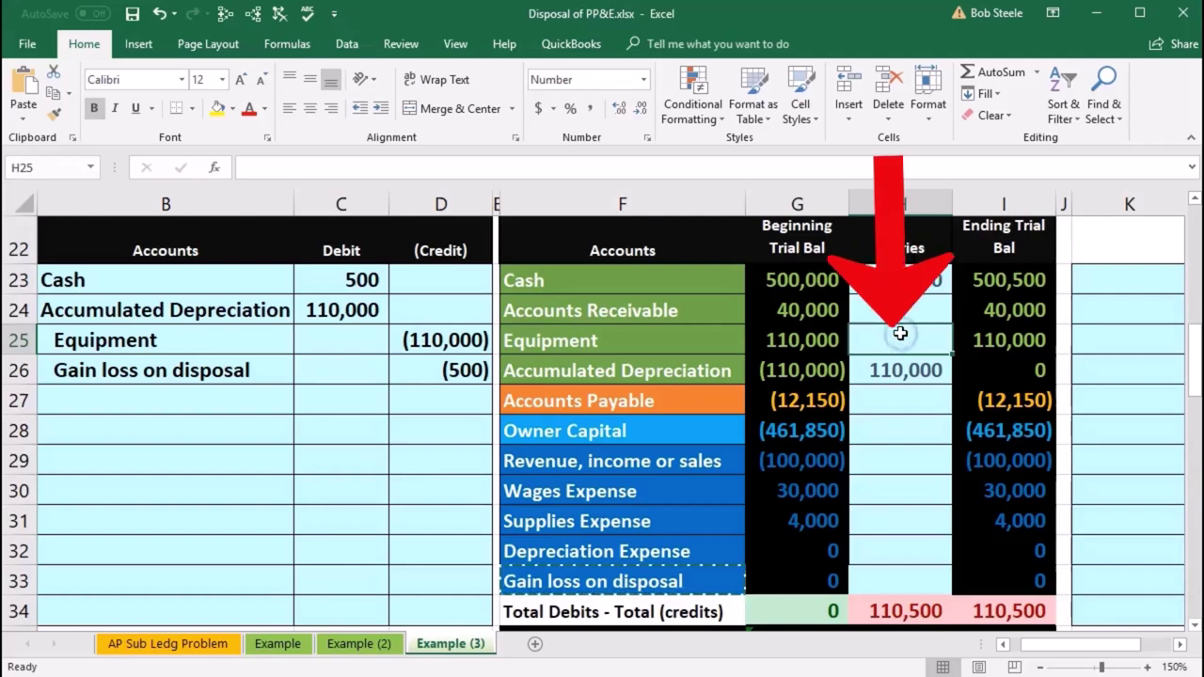
left_click_drag(236, 342, 417, 325)
left_click_drag(557, 341, 818, 340)
left_click(890, 332)
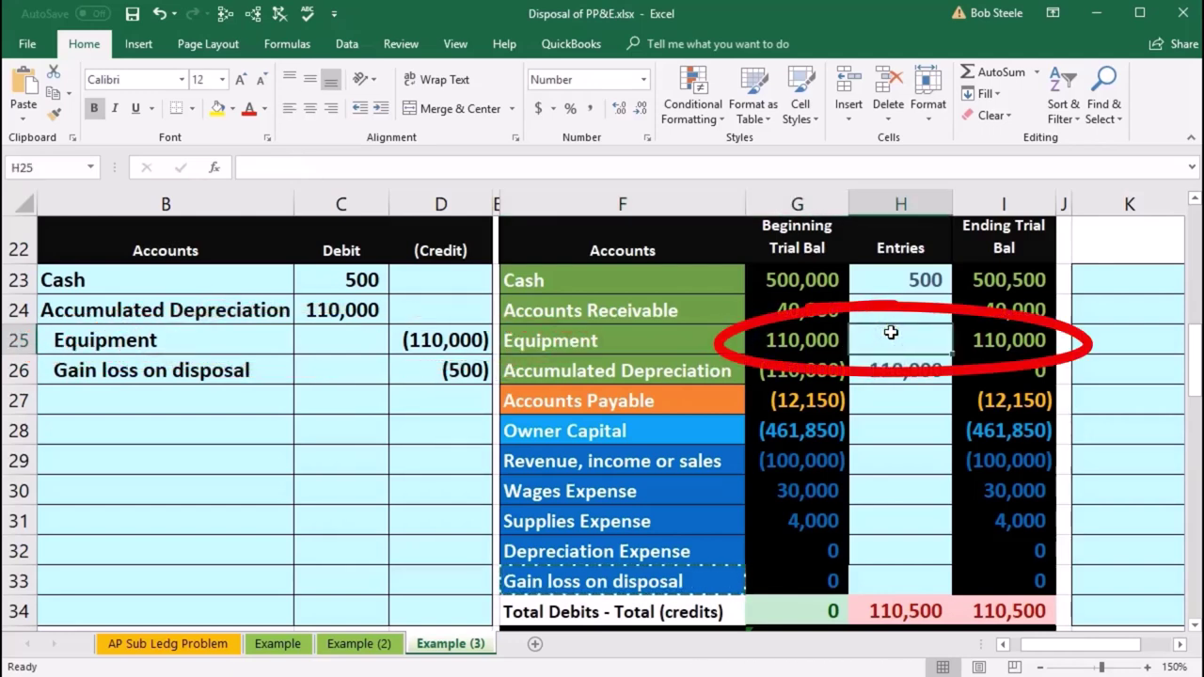
type("=")
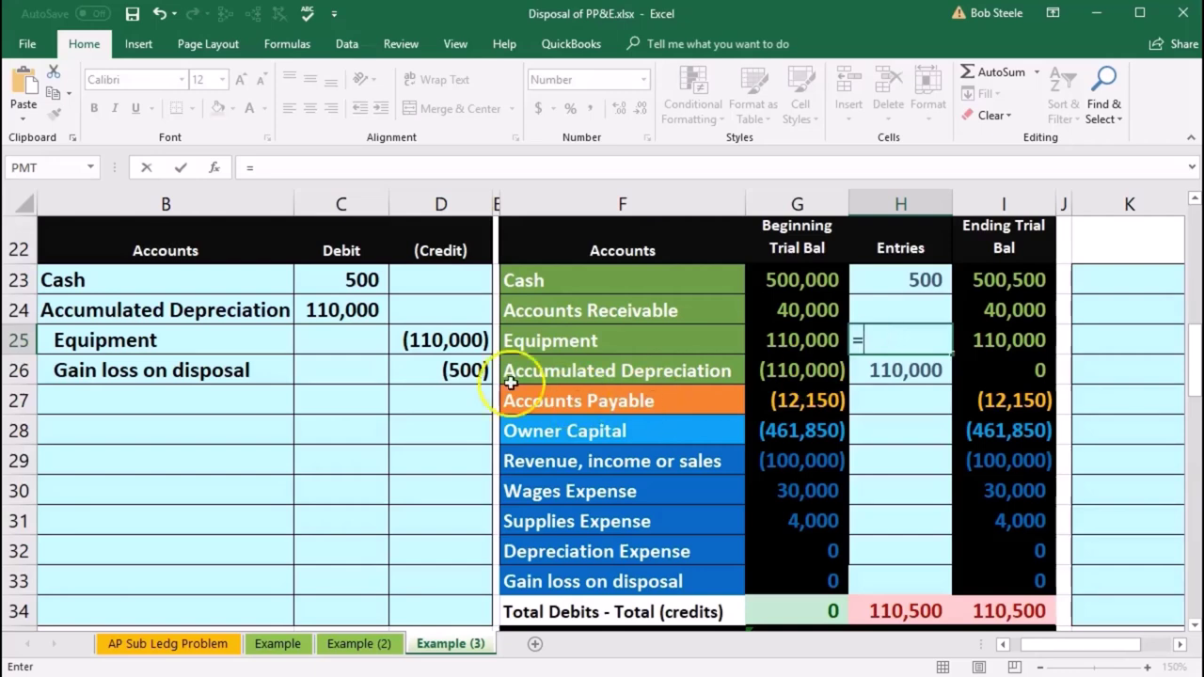
left_click(414, 341)
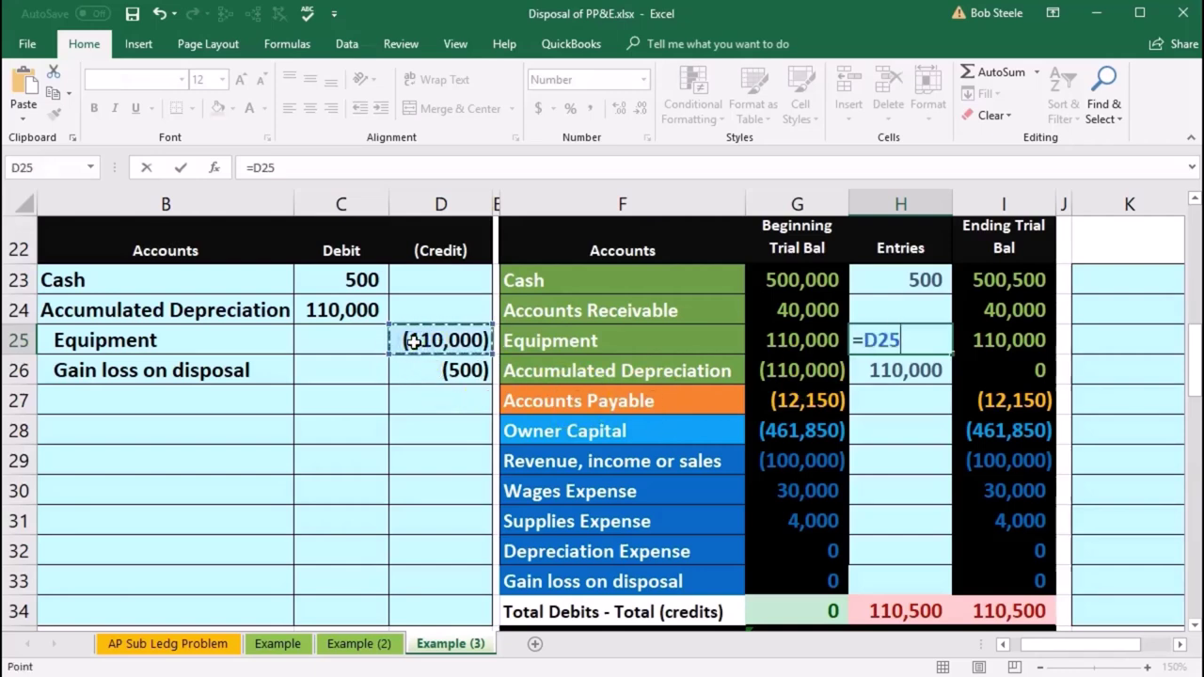
key("Tab")
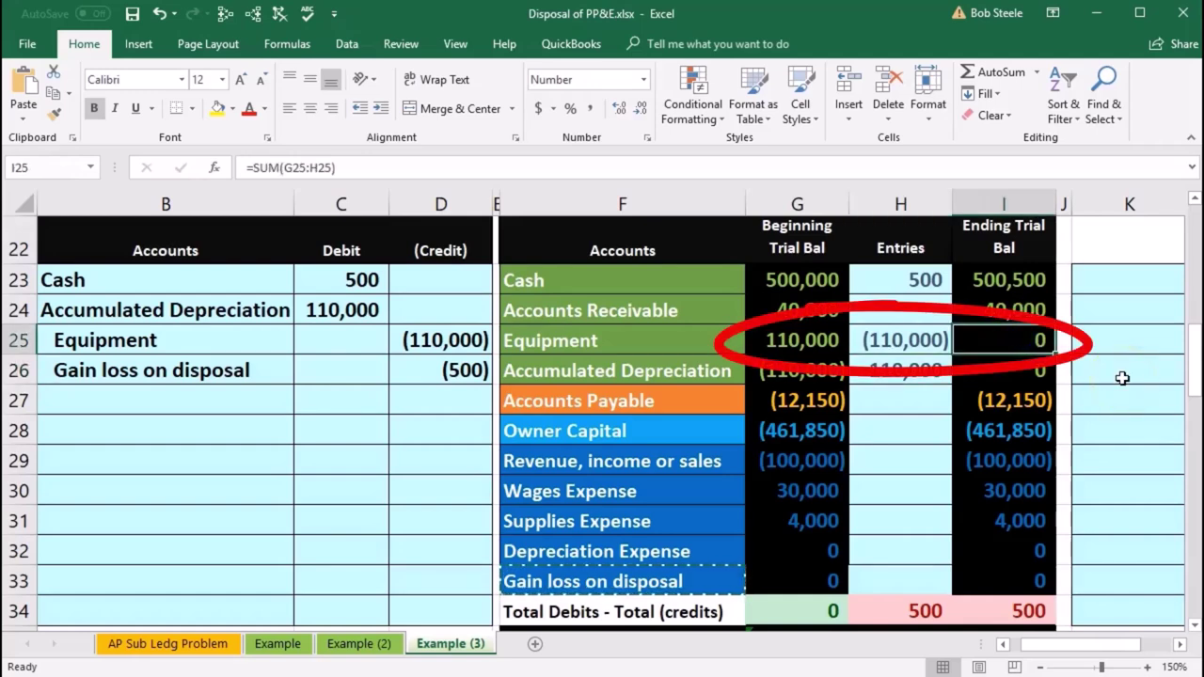
Step: Post the Gain loss on disposal credit to the trial balance by entering =D26 in the Entries cell H33
mouse_move(215, 367)
left_mouse_down()
mouse_move(439, 341)
mouse_move(443, 365)
left_mouse_up()
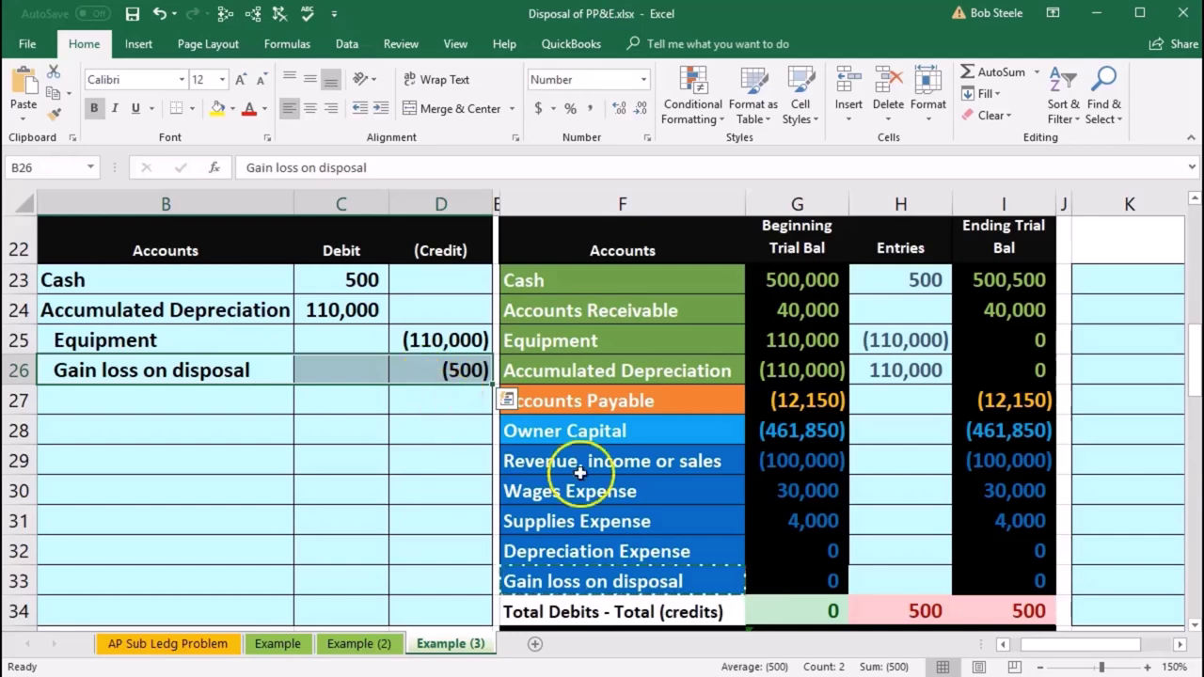
left_click(869, 578)
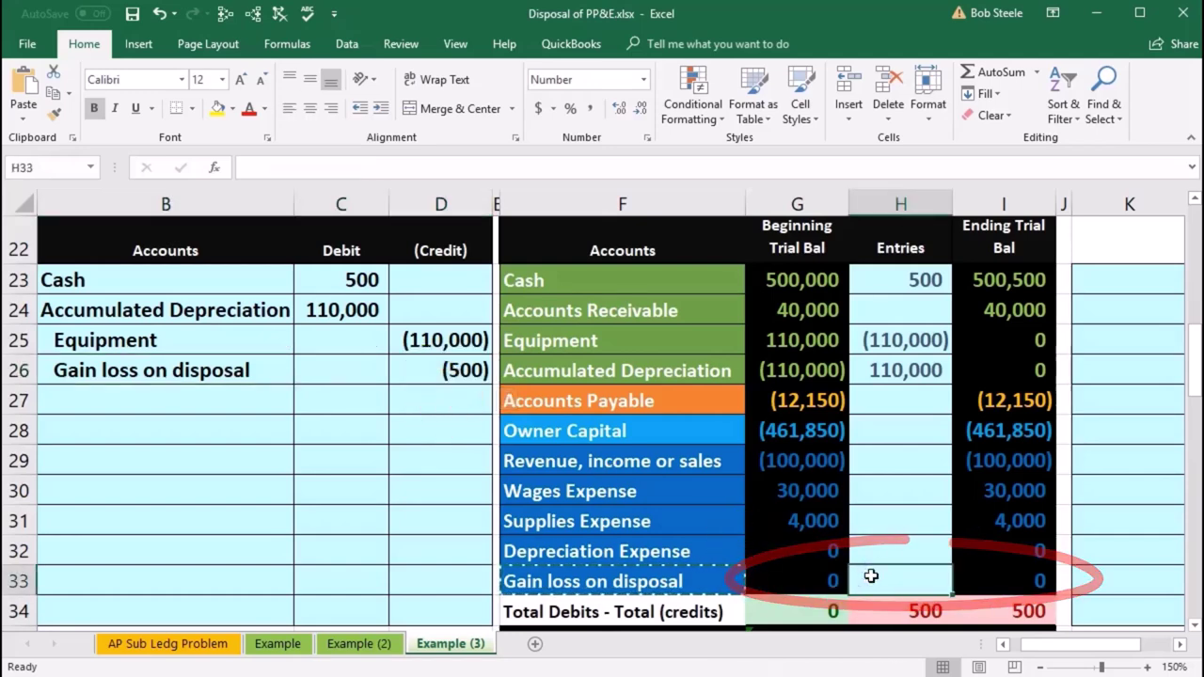
type("=")
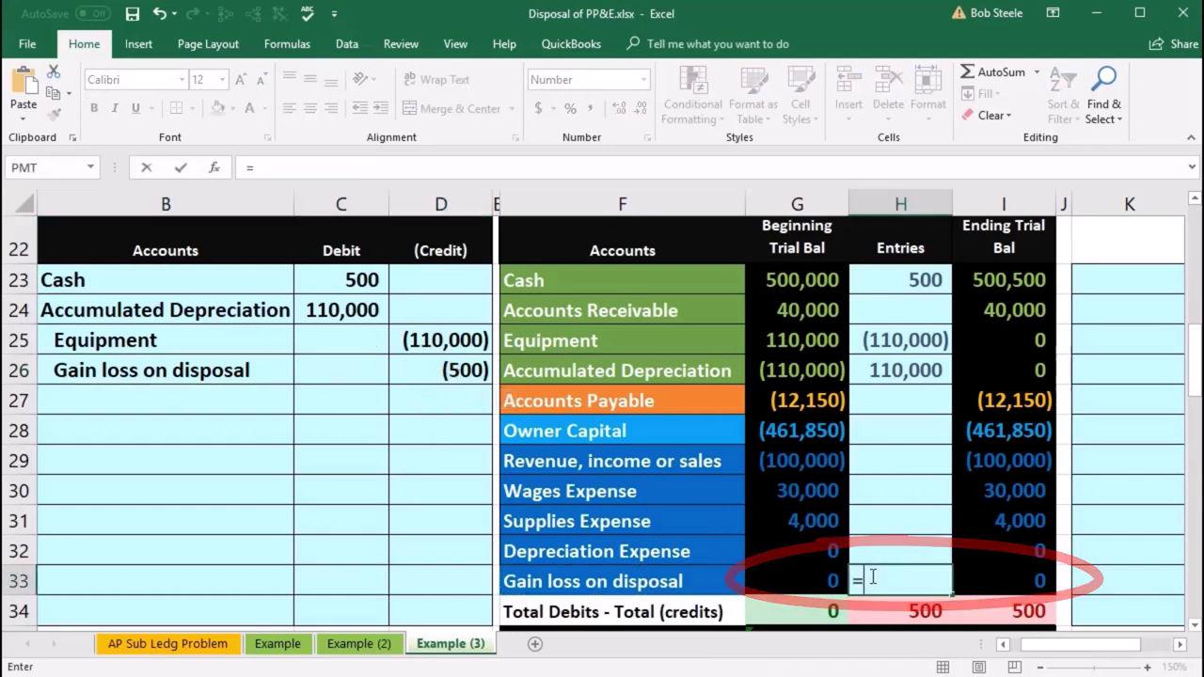
left_click(477, 376)
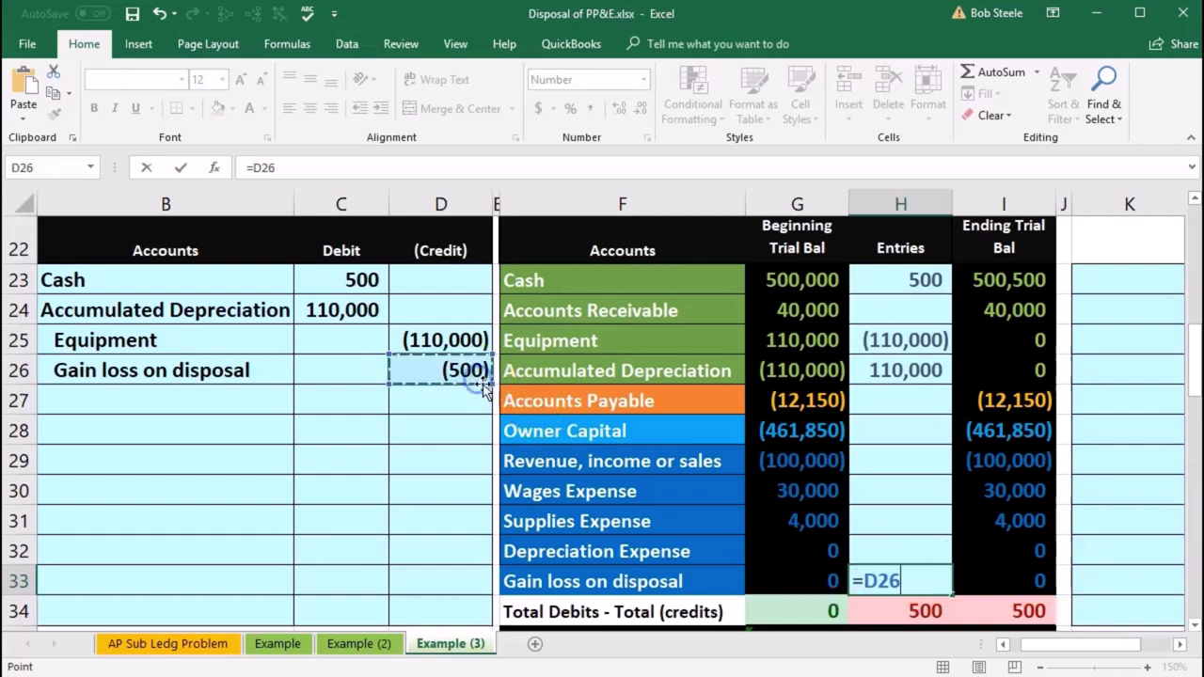
key("Return")
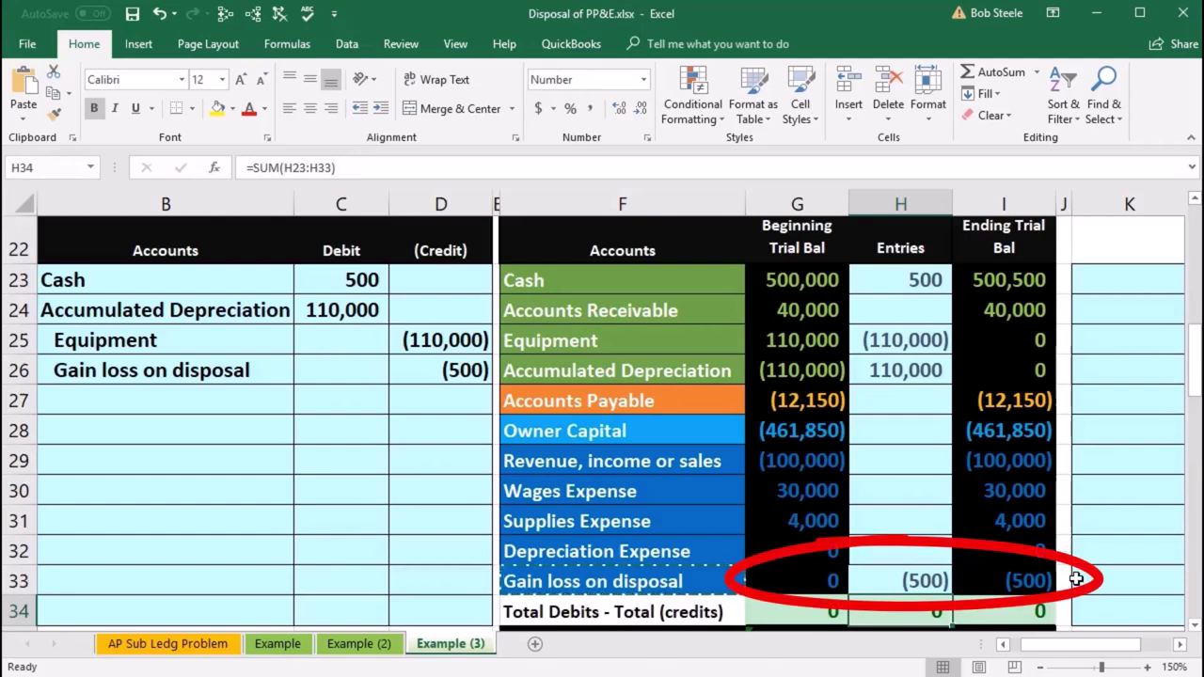
Step: Extend the Net Income sums in G35:I35 to include the Gain loss on disposal amounts in row 33
double_click(1040, 609)
key("Return")
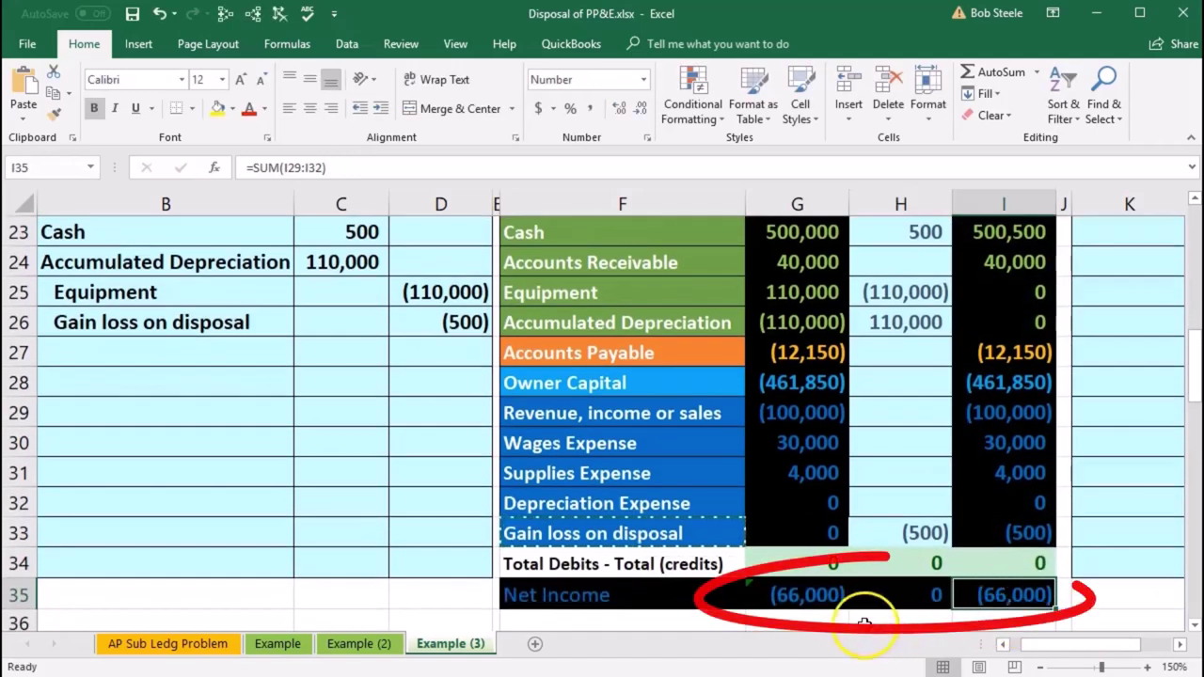
left_click(813, 596)
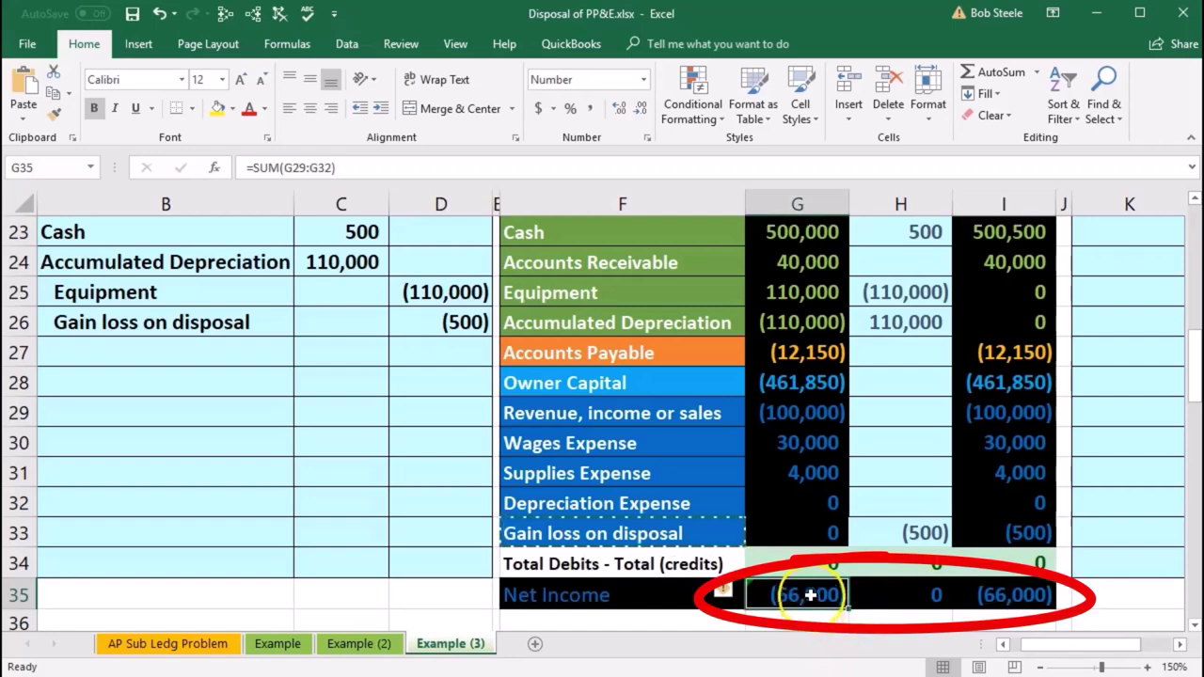
double_click(811, 595)
key("Return")
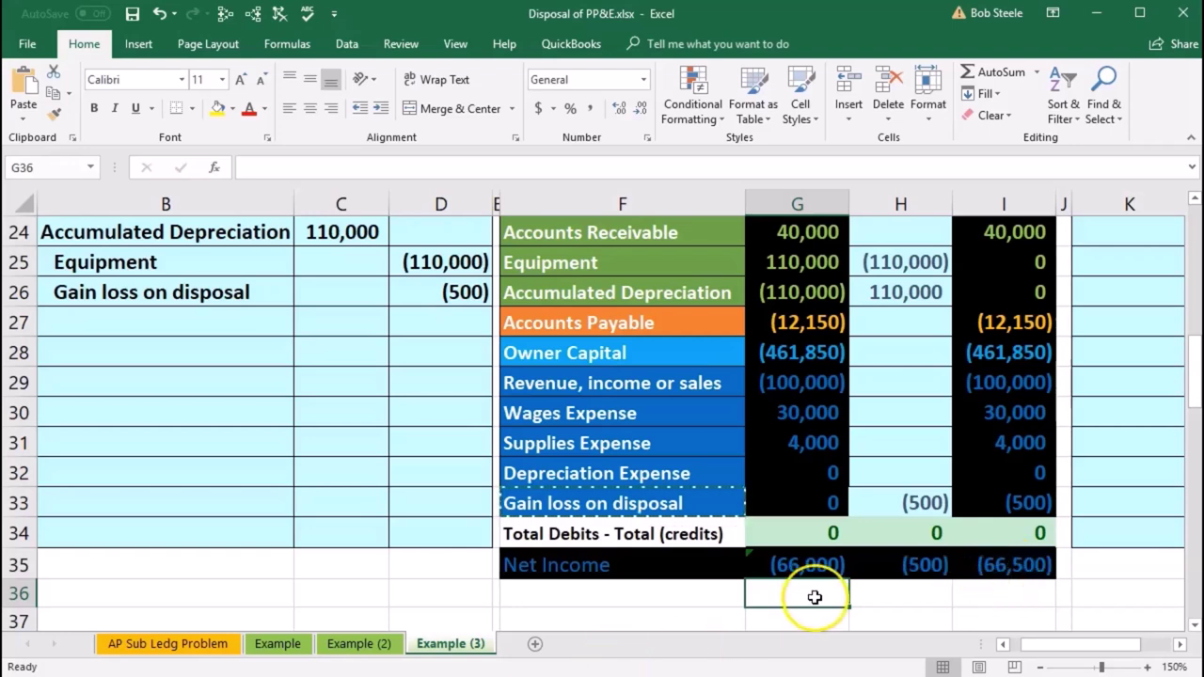
Step: Check the Net Income formulas in G35, H35 and I35 and the ending revenue, expense and gain balances above them
left_click(814, 564)
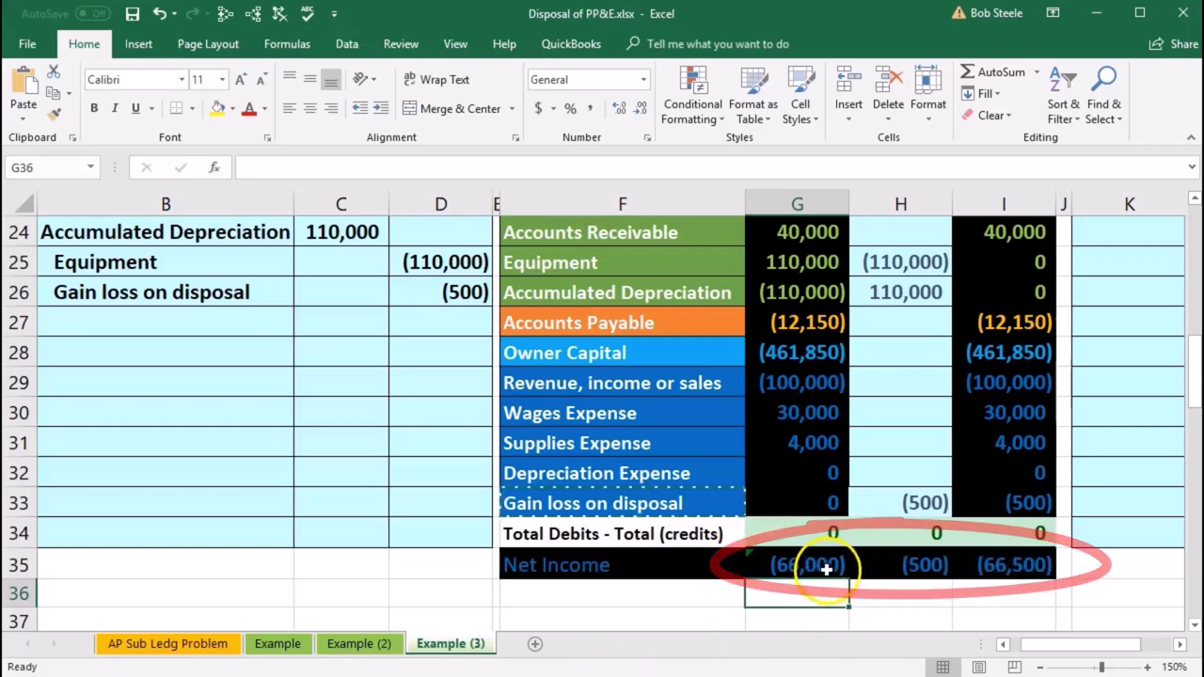
double_click(814, 565)
key("Return")
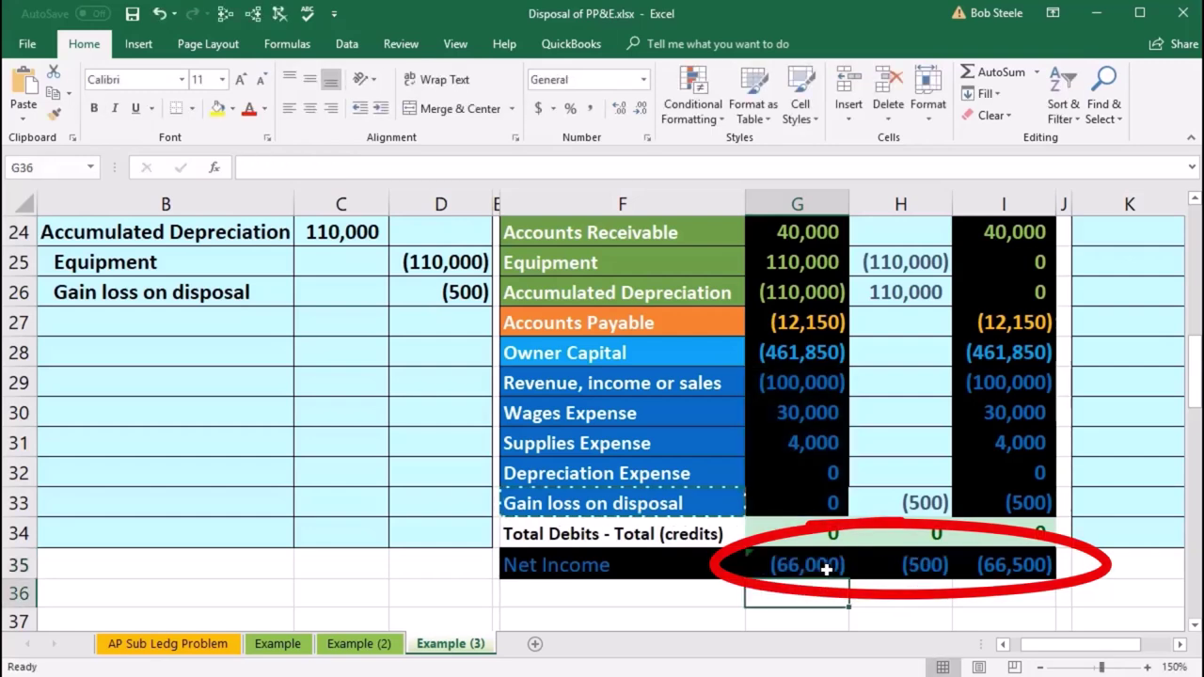
double_click(906, 564)
key("Return")
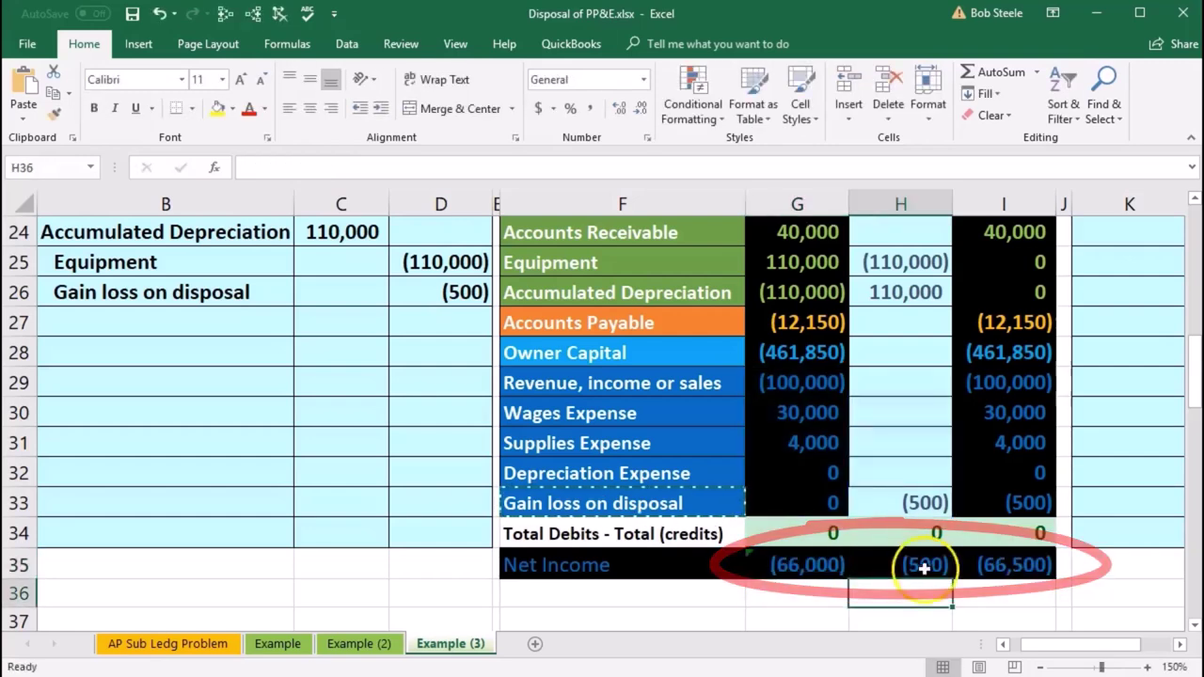
double_click(988, 562)
key("Return")
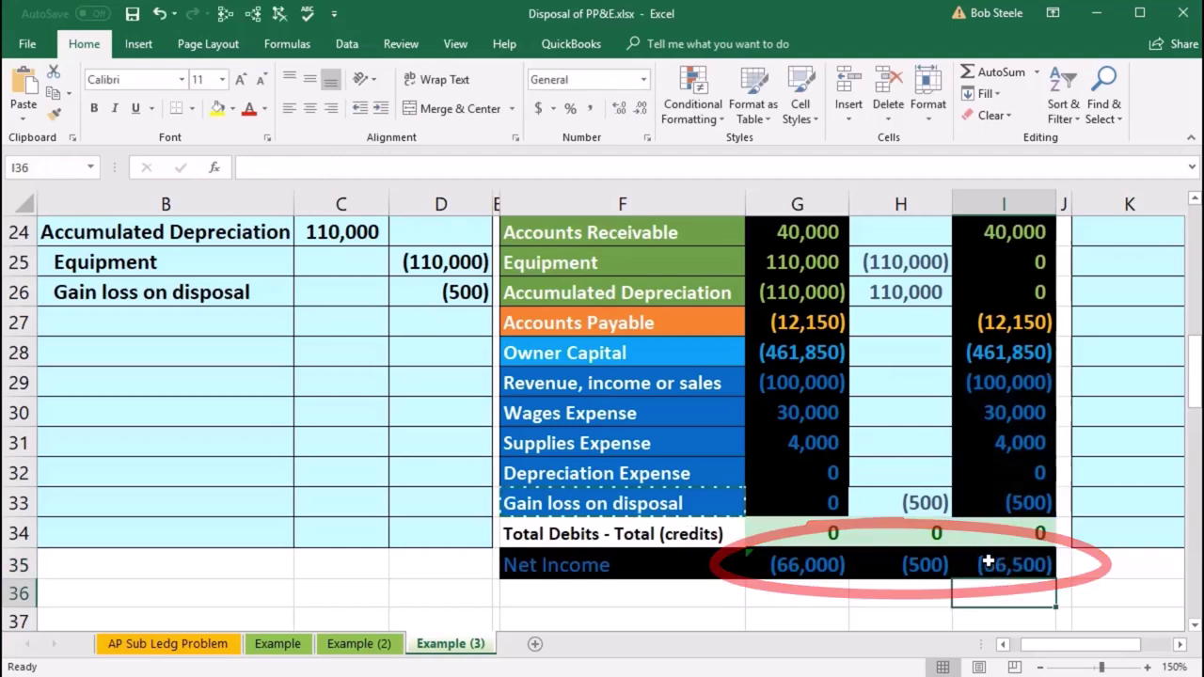
mouse_move(1032, 393)
left_mouse_down()
mouse_move(1021, 460)
mouse_move(1039, 501)
left_mouse_up()
left_click(982, 505)
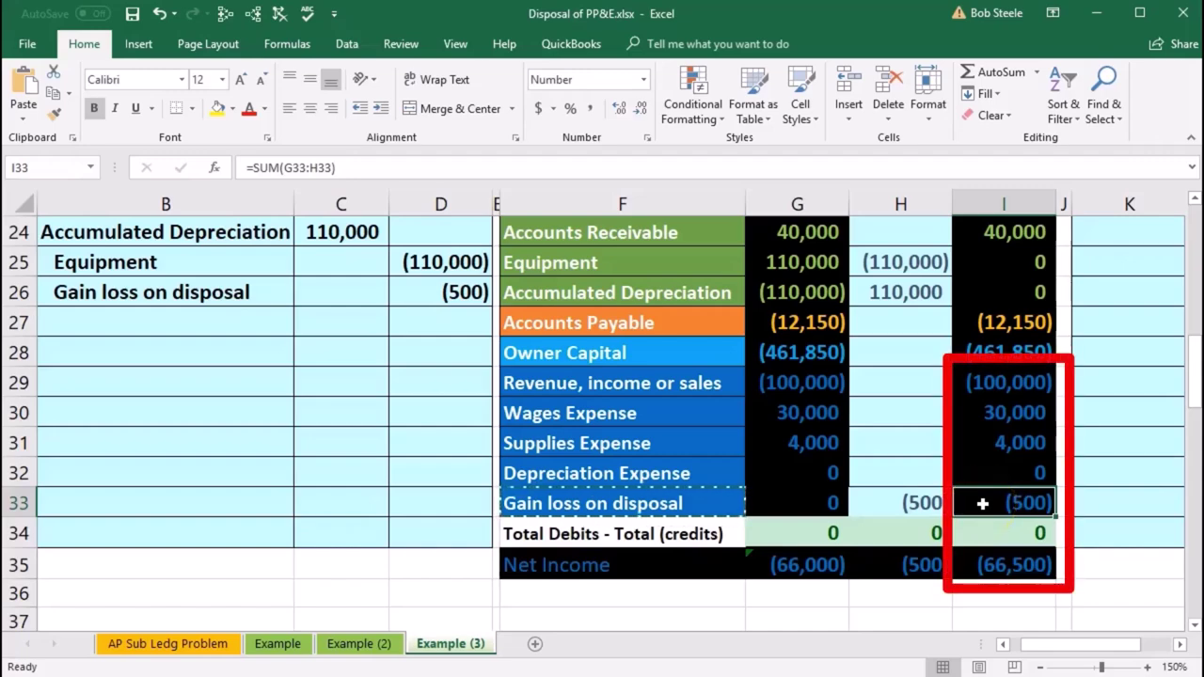
Step: In the worksheet area of the next problem, starting at row 41, enter a Cost of 110000 in P42 and a Useful life of 5 in P43
left_click(328, 568)
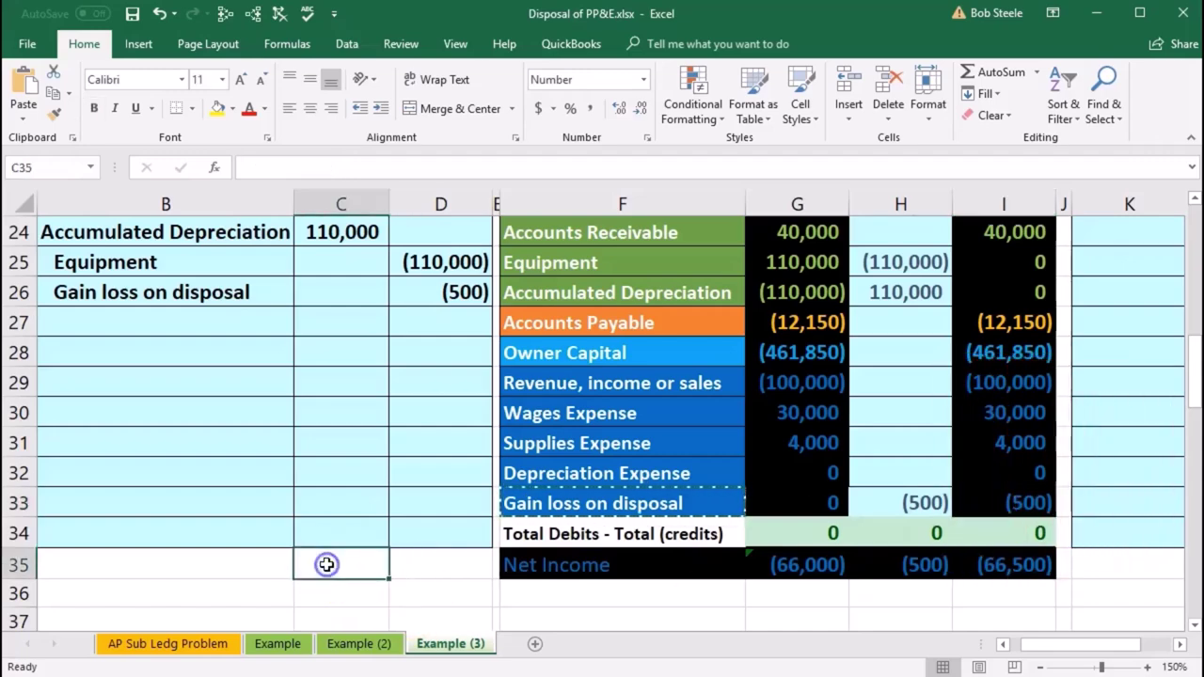
scroll(327, 565, "down", 1)
scroll(326, 564, "down", 4)
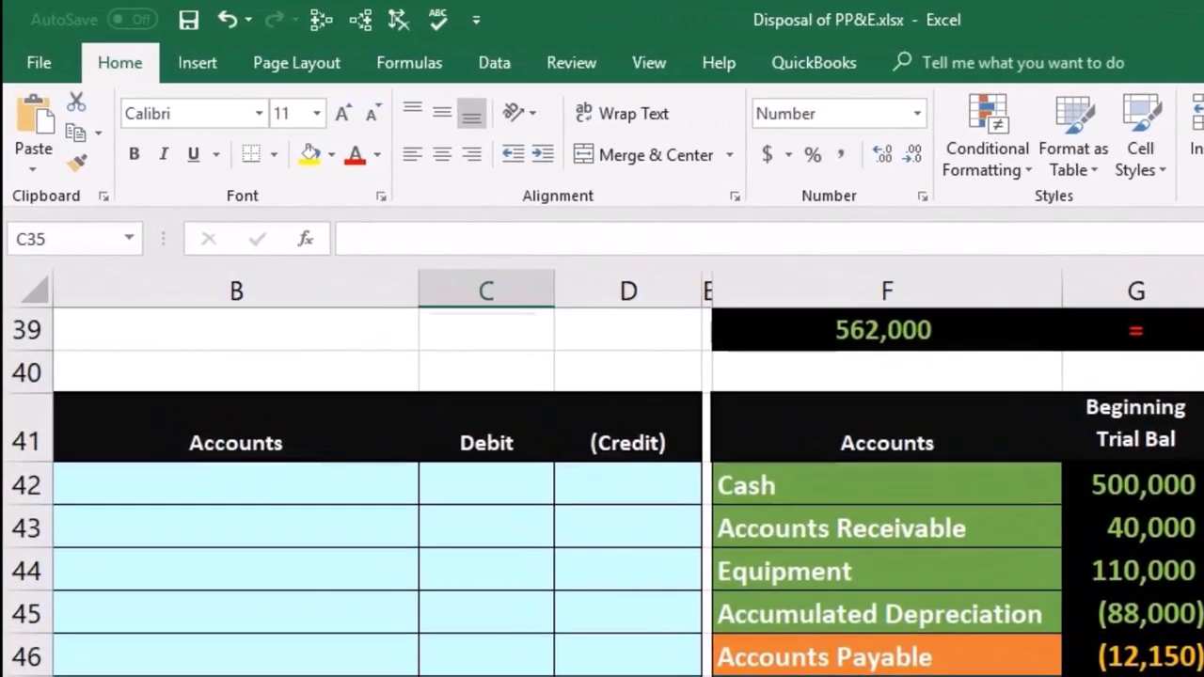
scroll(602, 470, "left", 2)
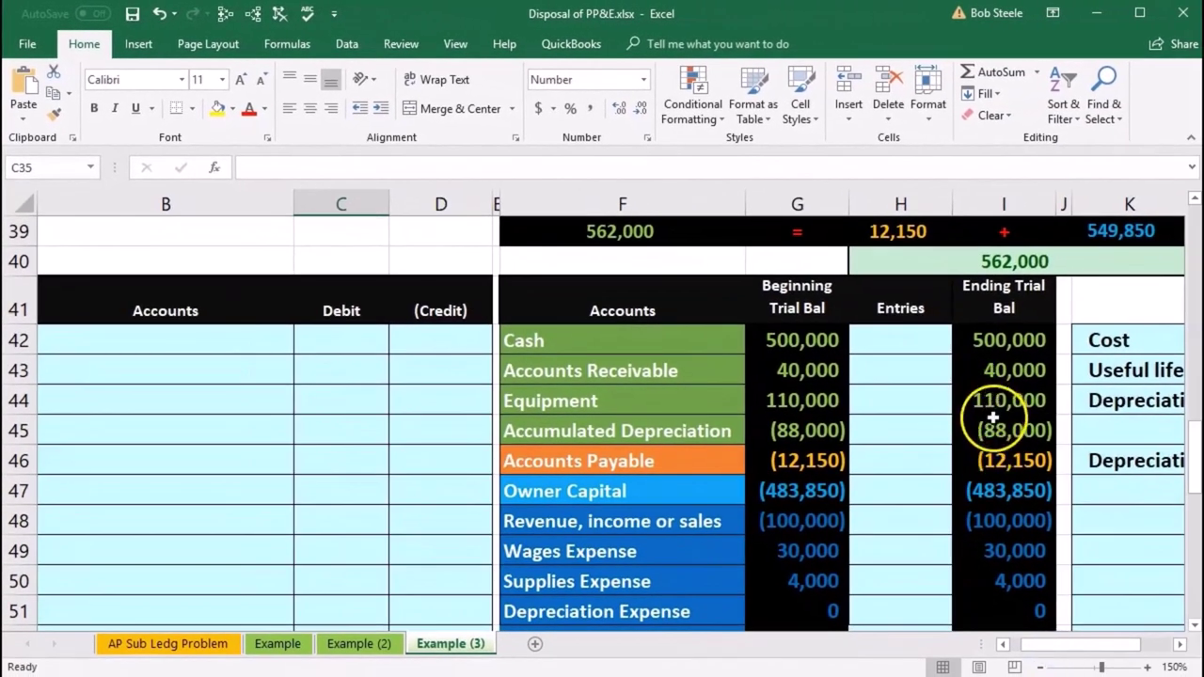
left_click(993, 419)
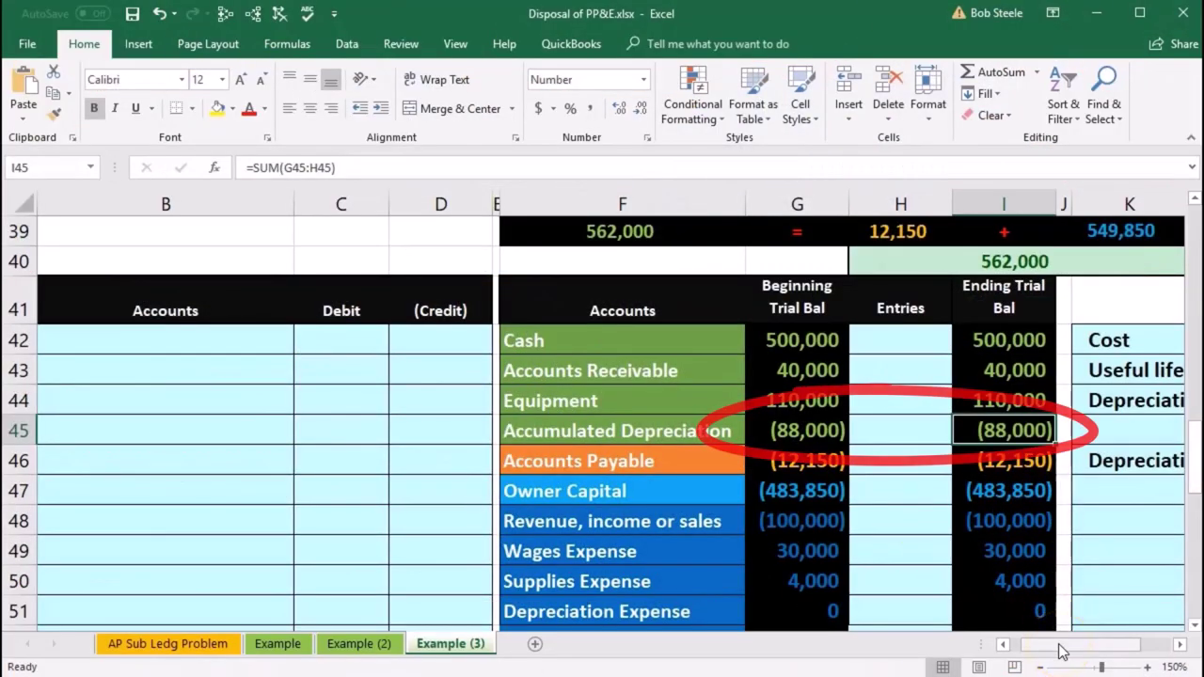
left_click_drag(1061, 649, 1092, 649)
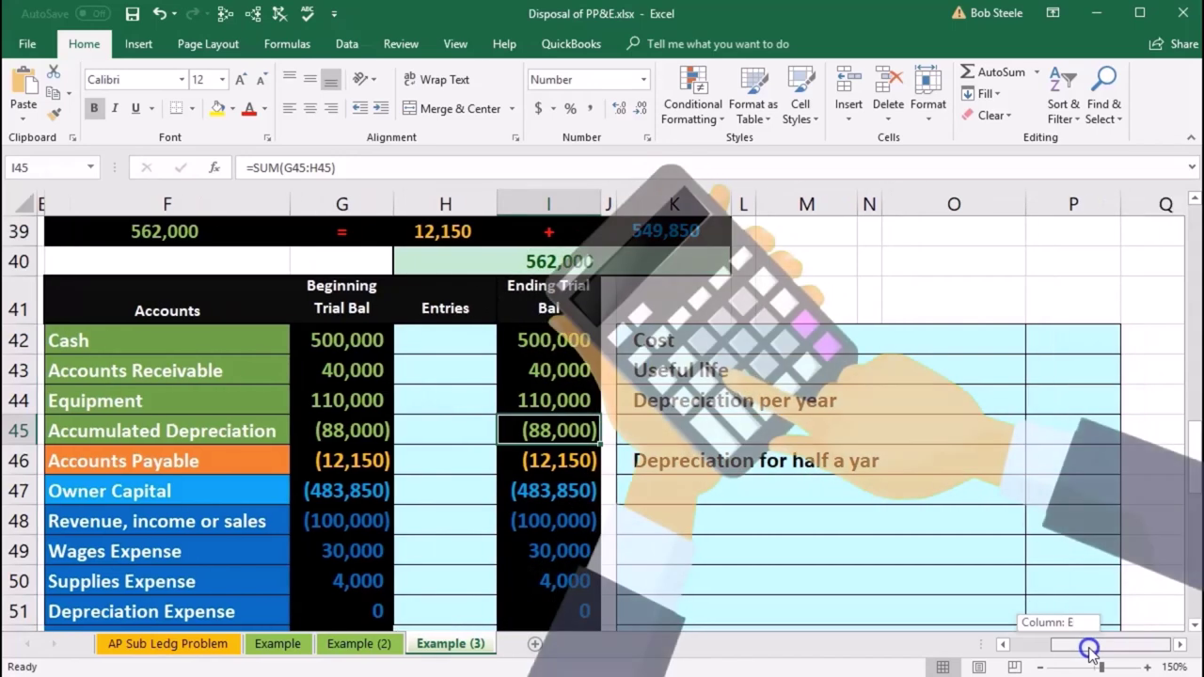
left_click(1066, 343)
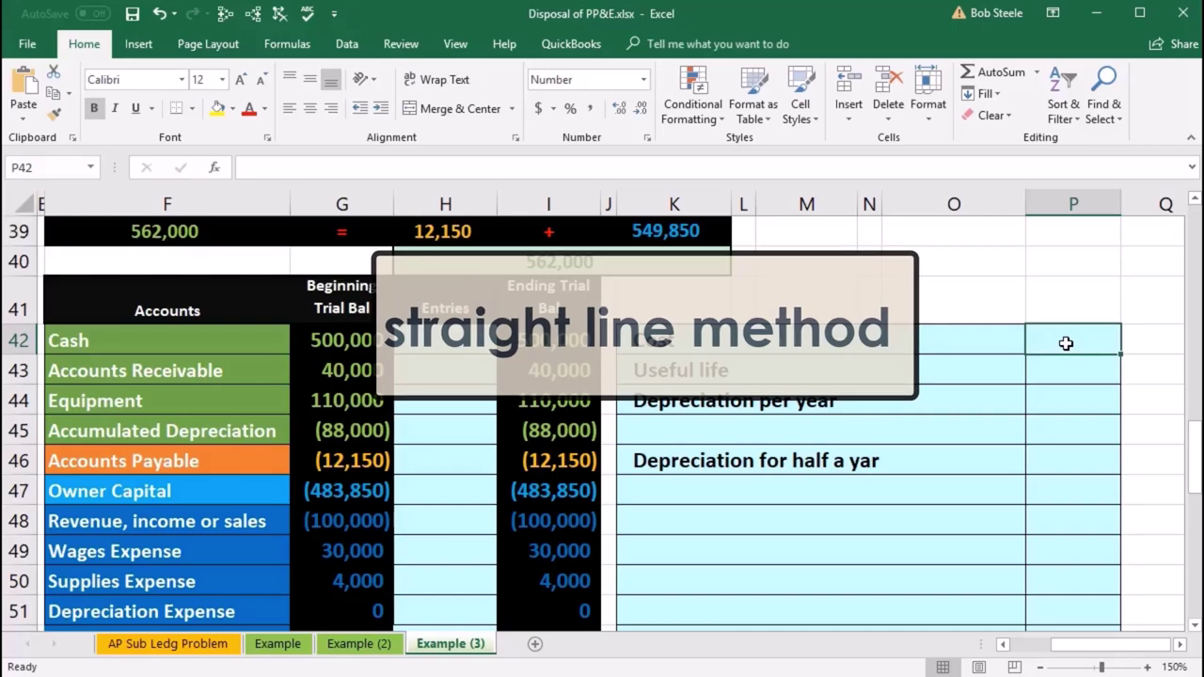
type("110000")
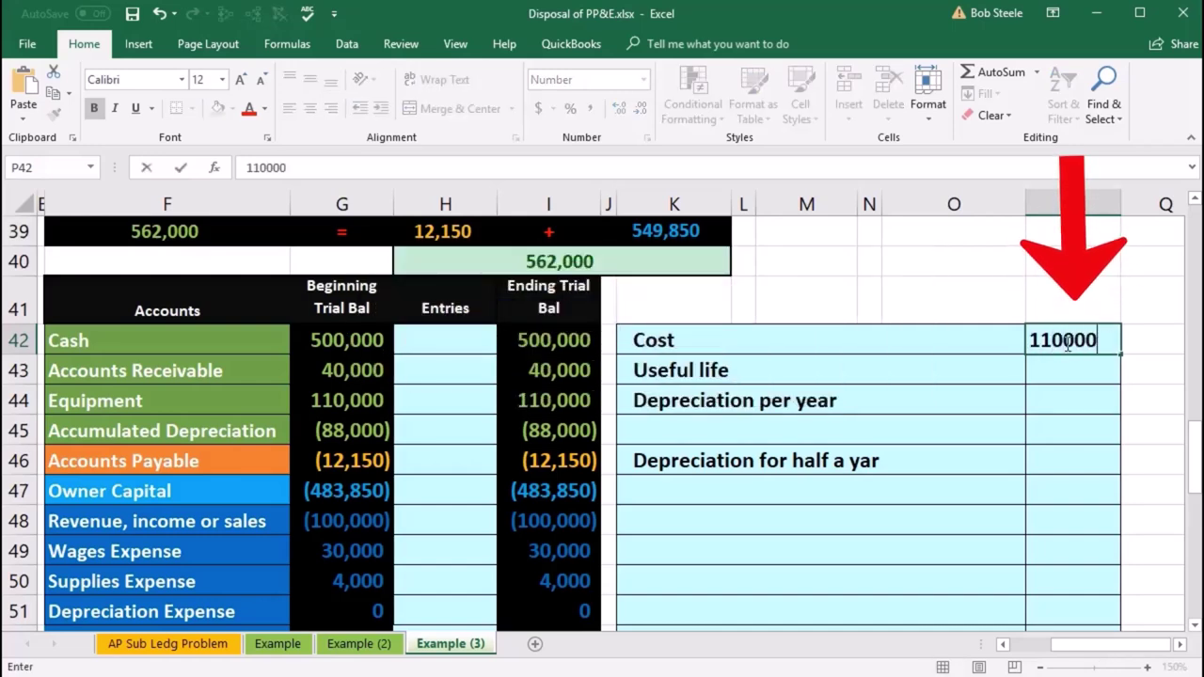
key("Return")
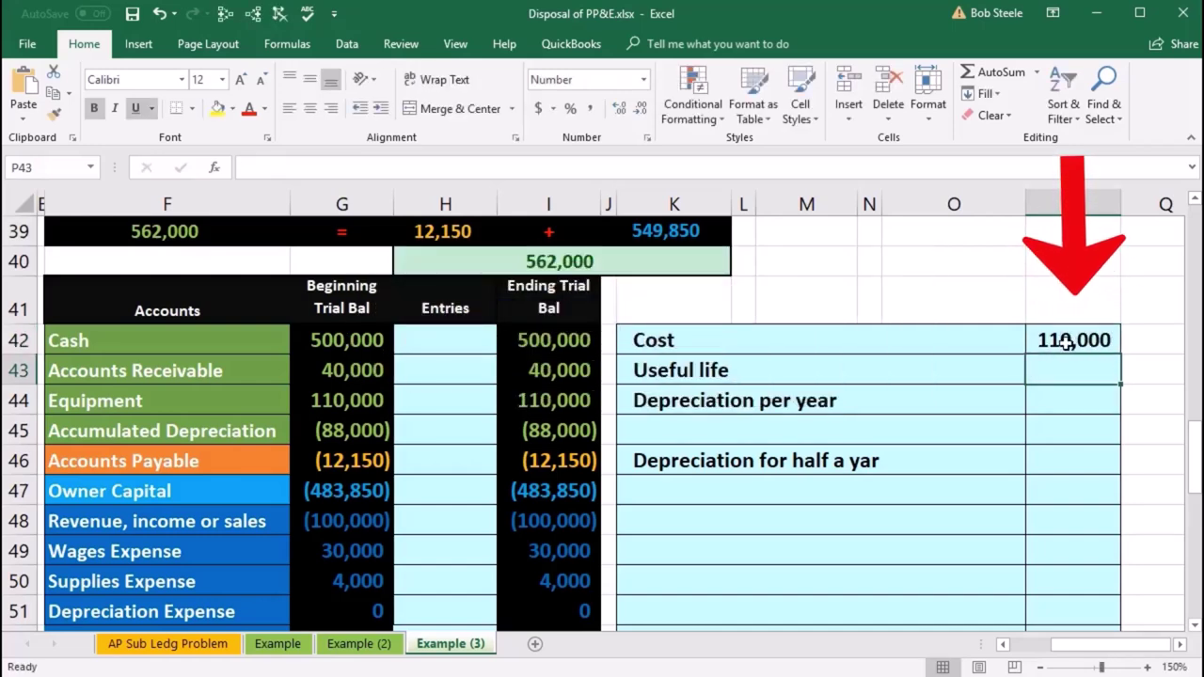
type("5")
key("Return")
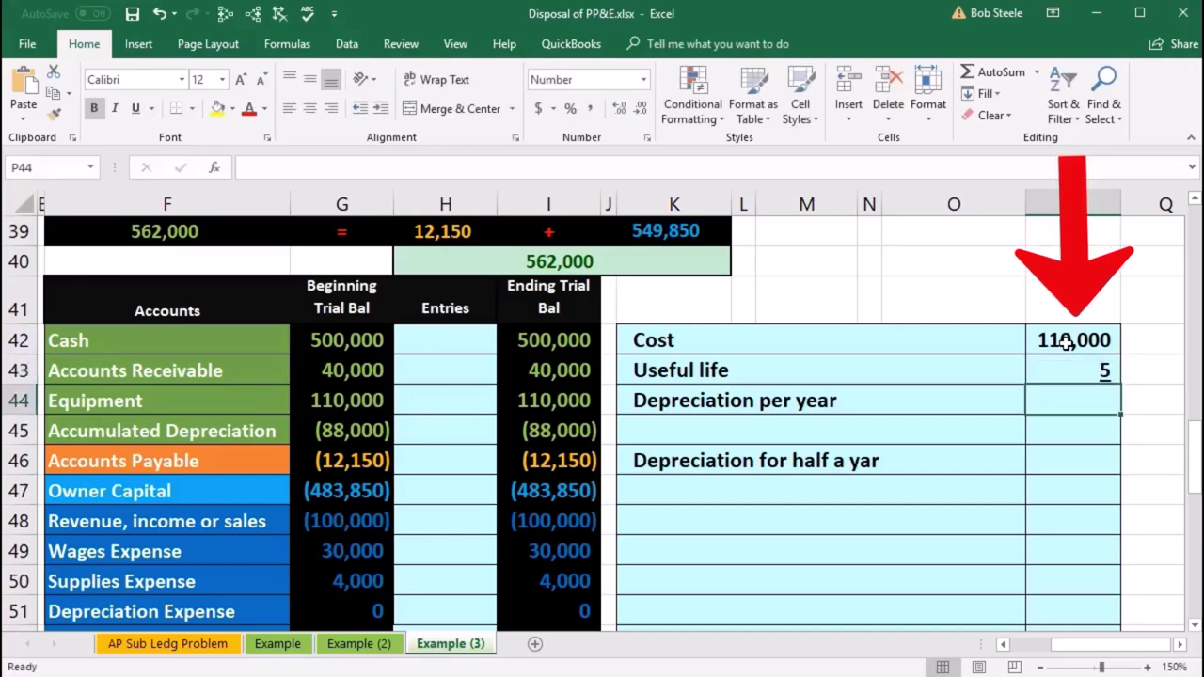
Step: Calculate Depreciation per year in cell P44 by dividing the cost in P42 by the useful life in P43
type("=")
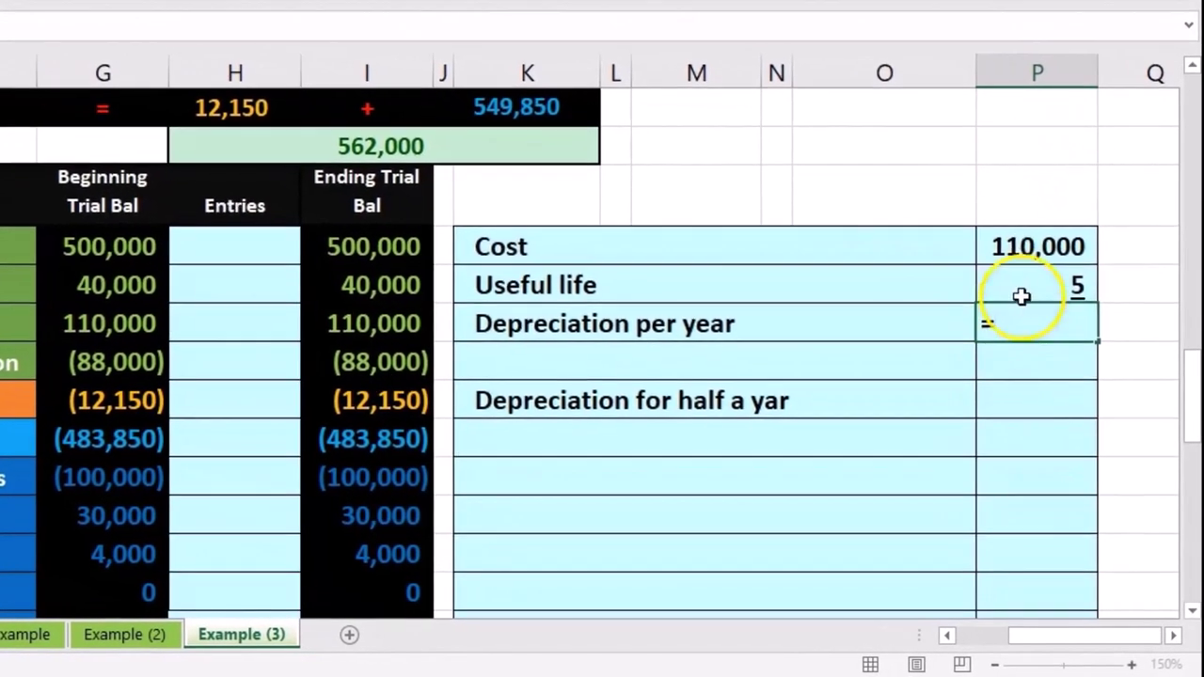
left_click(1017, 250)
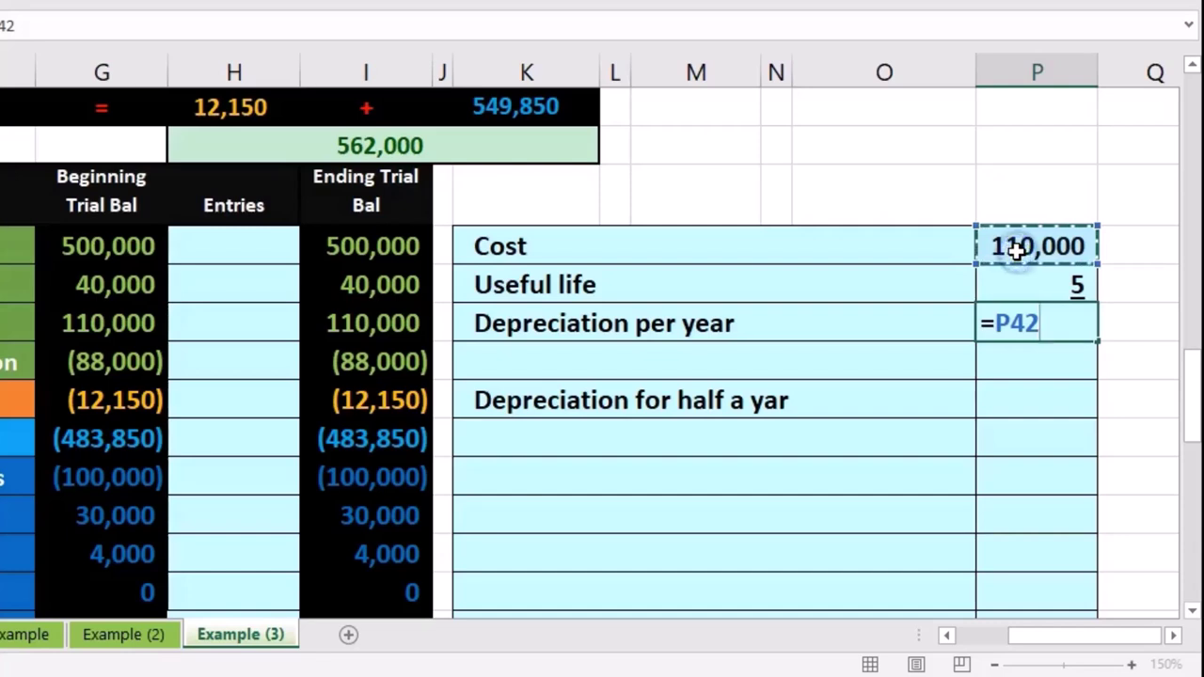
left_click(1009, 283)
key("Return")
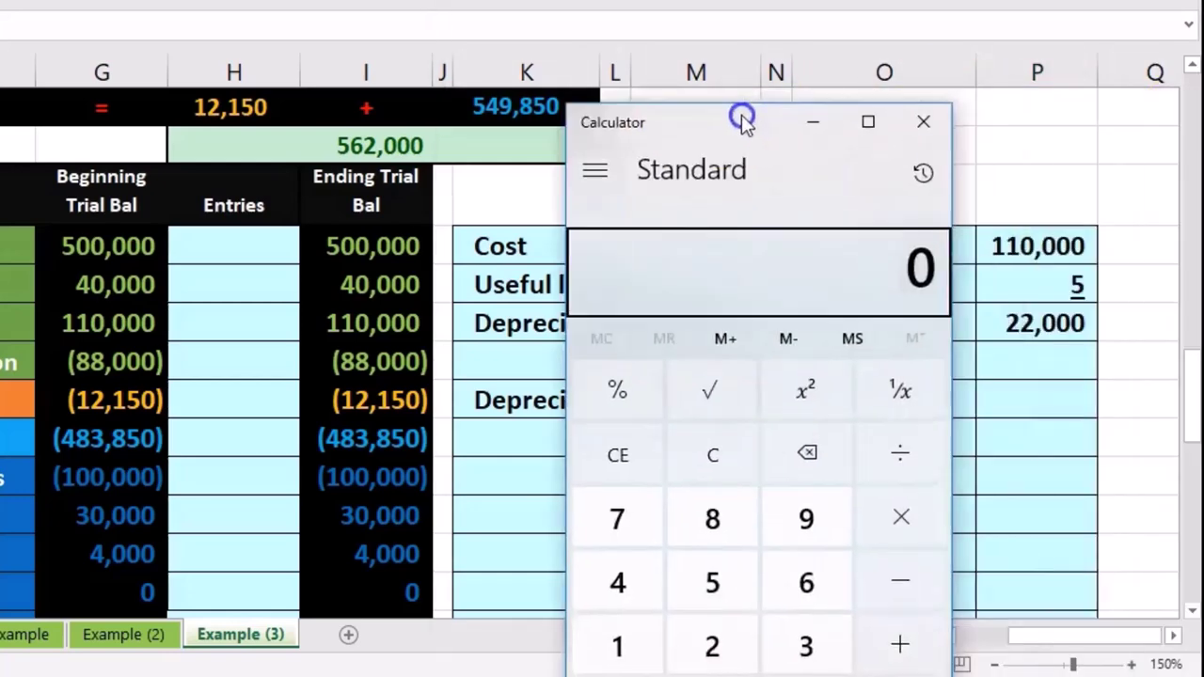
Step: Switch to Calculator and divide the 88,000 accumulated depreciation by the 22,000 yearly depreciation
left_click_drag(742, 119, 686, 26)
left_click(675, 344)
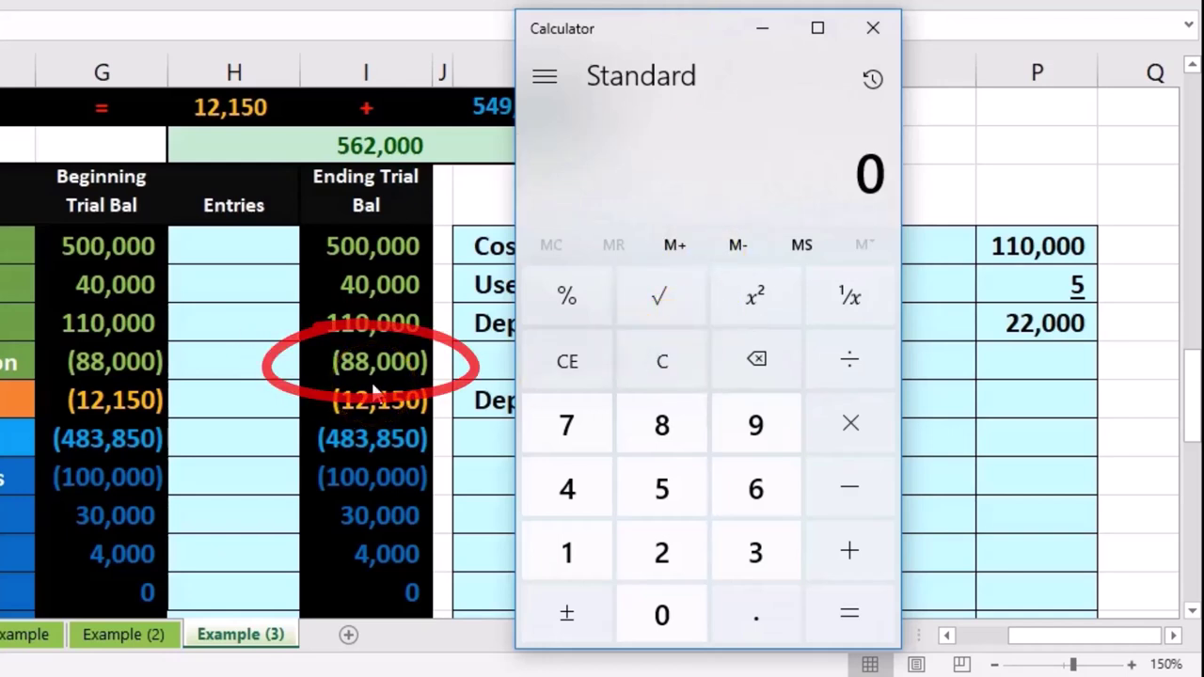
type("880000")
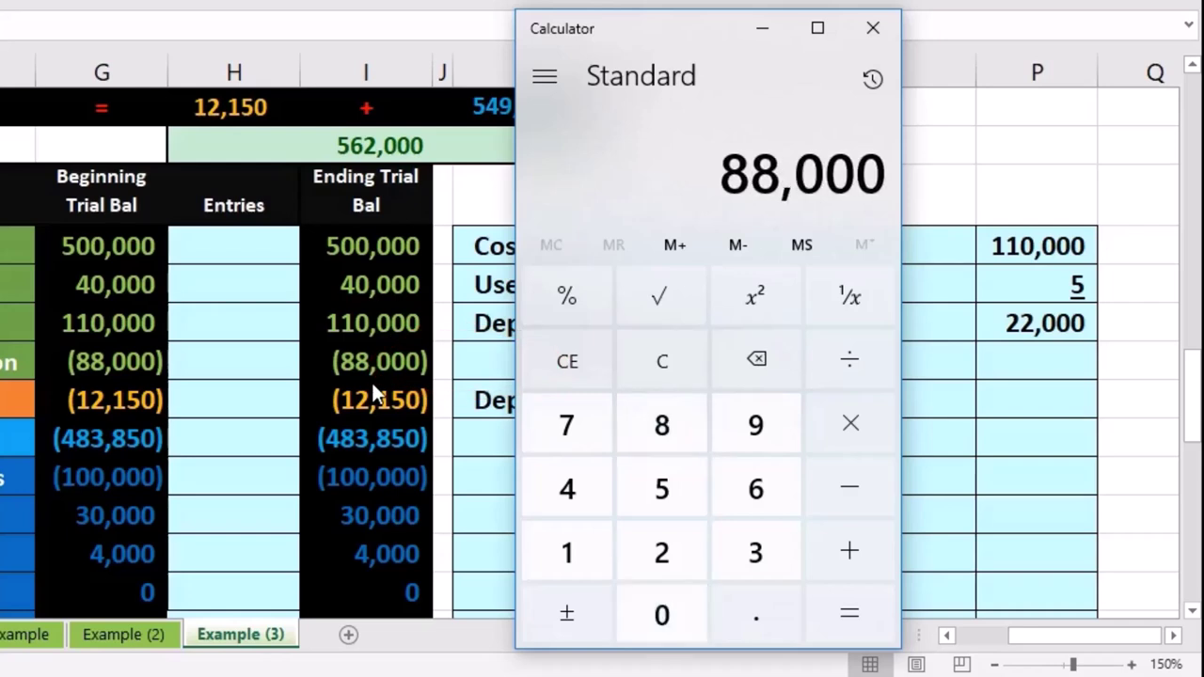
type("/2200")
type("0")
key("Return")
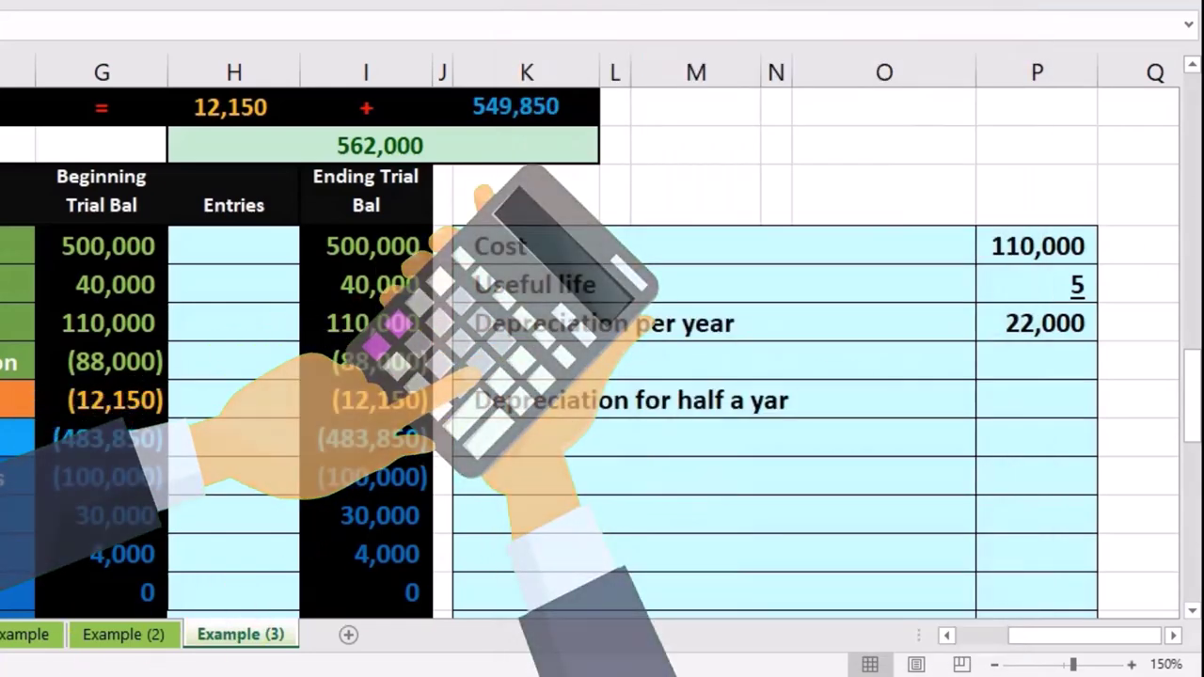
Step: Enter 2 in cell P45, between the yearly and half-year depreciation rows
left_click(1025, 358)
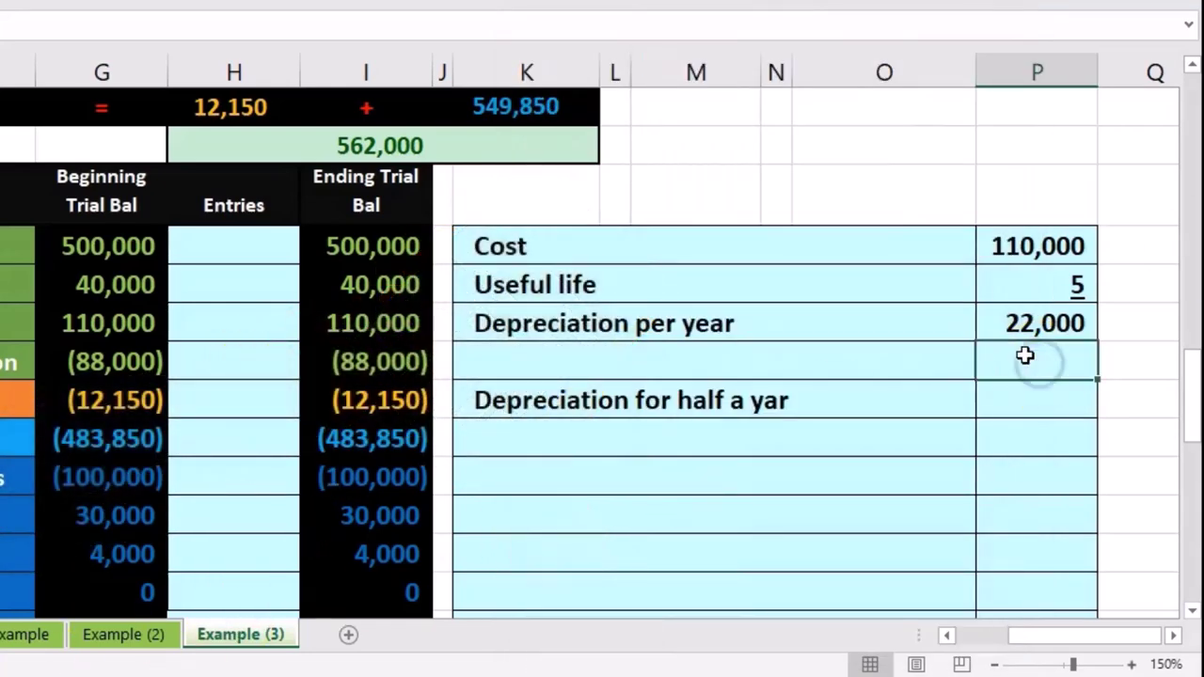
type("2")
key("Return")
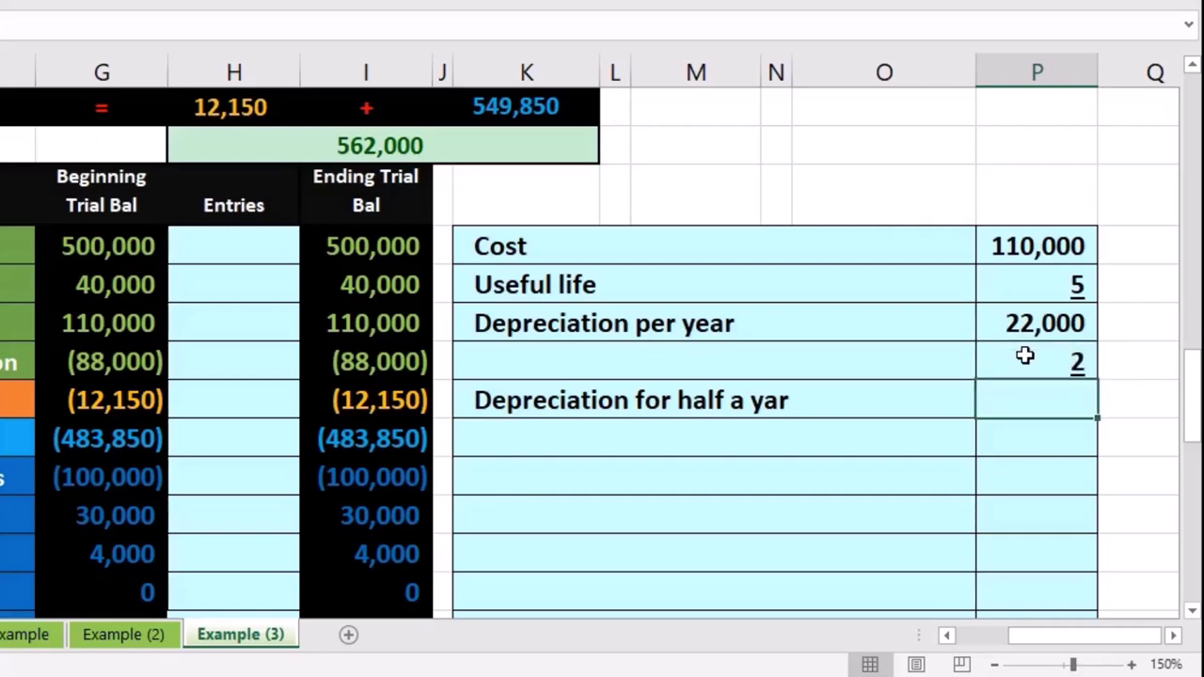
Step: Calculate the half-year depreciation in cell P46 by dividing the yearly depreciation in P44 by the 2 in P45
type("=")
left_click(1025, 329)
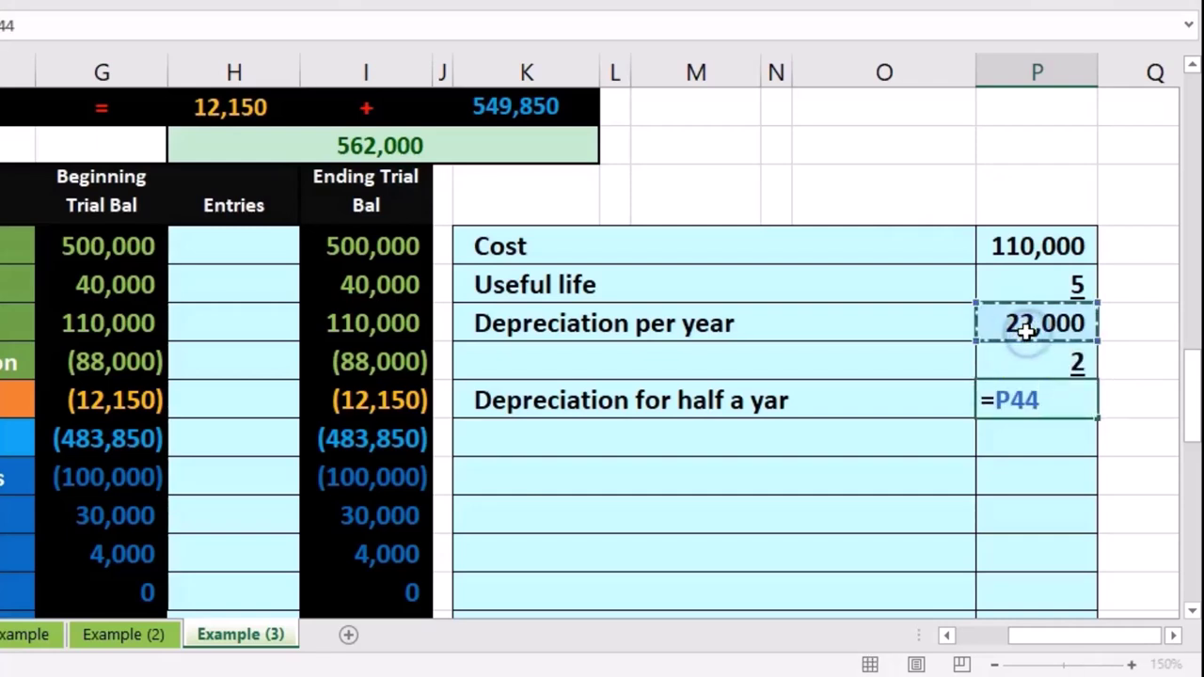
type("/")
left_click(1014, 351)
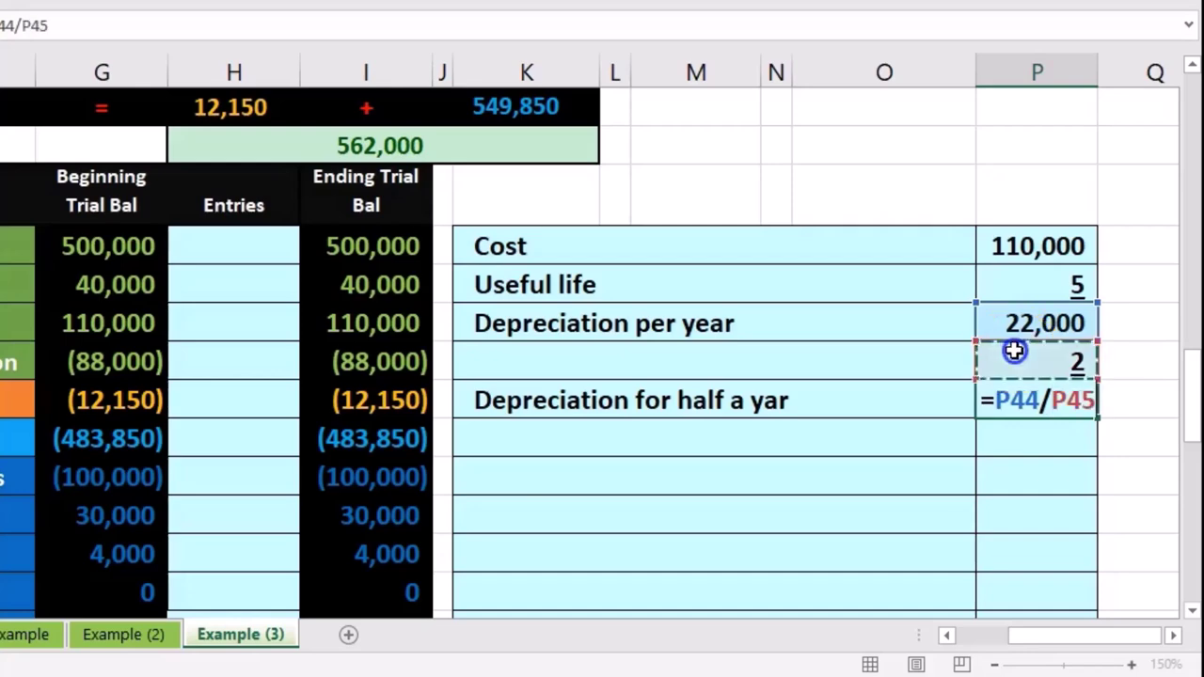
key("Return")
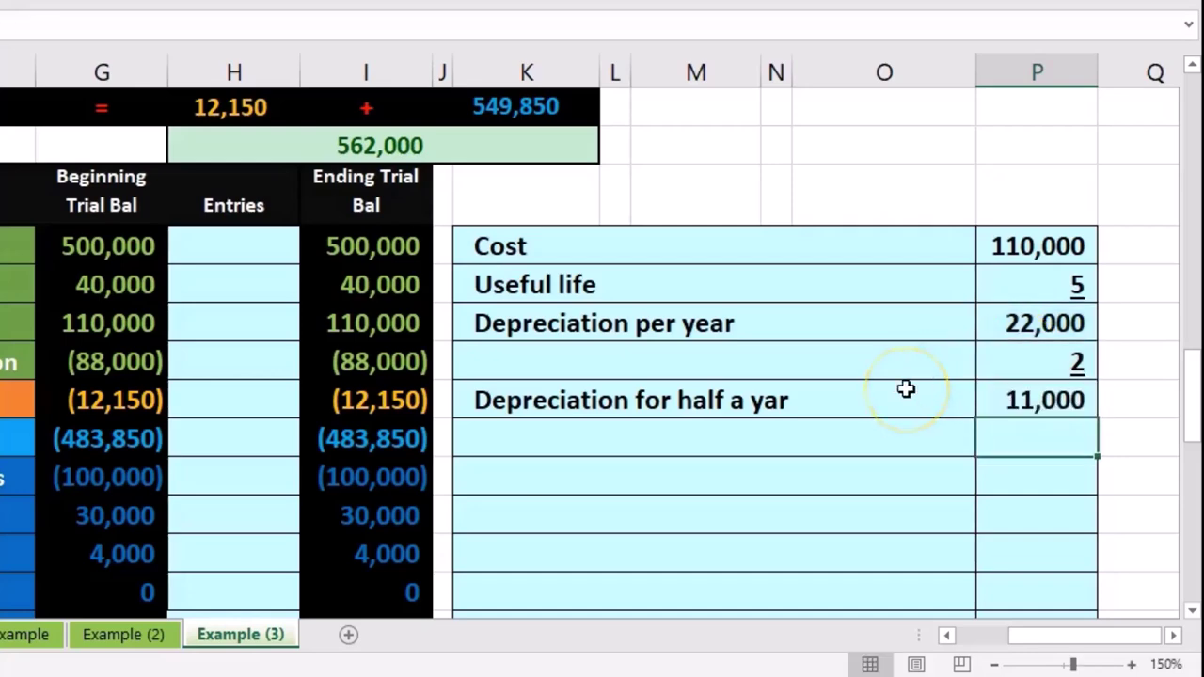
Step: Switch to Calculator and check the half-year depreciation by dividing 110,000 by 5 and the result by 2
key("alt+Tab")
left_click_drag(794, 108, 279, 60)
left_click(274, 388)
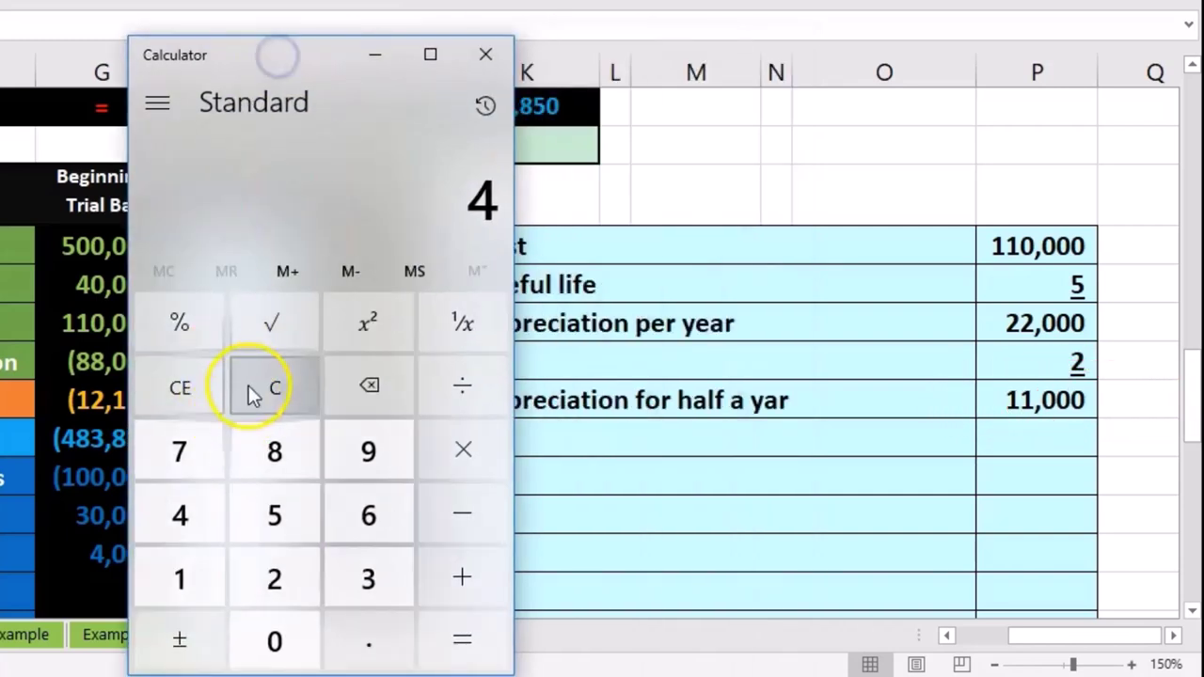
type("1100000")
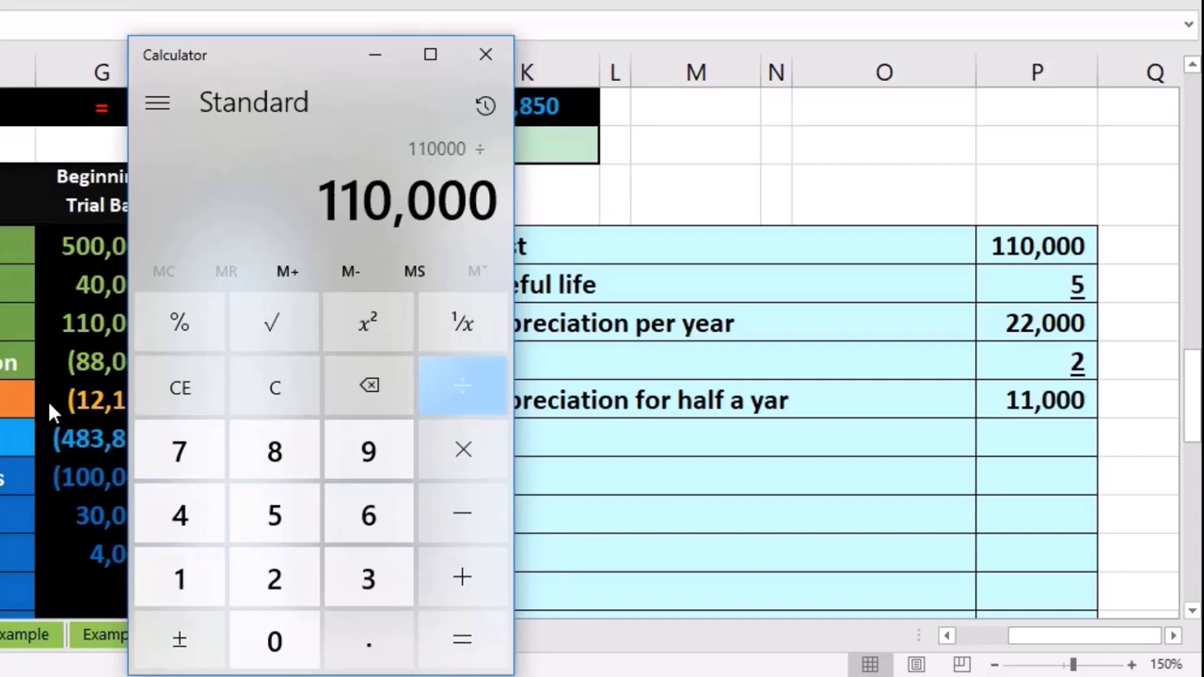
type("5")
key("Return")
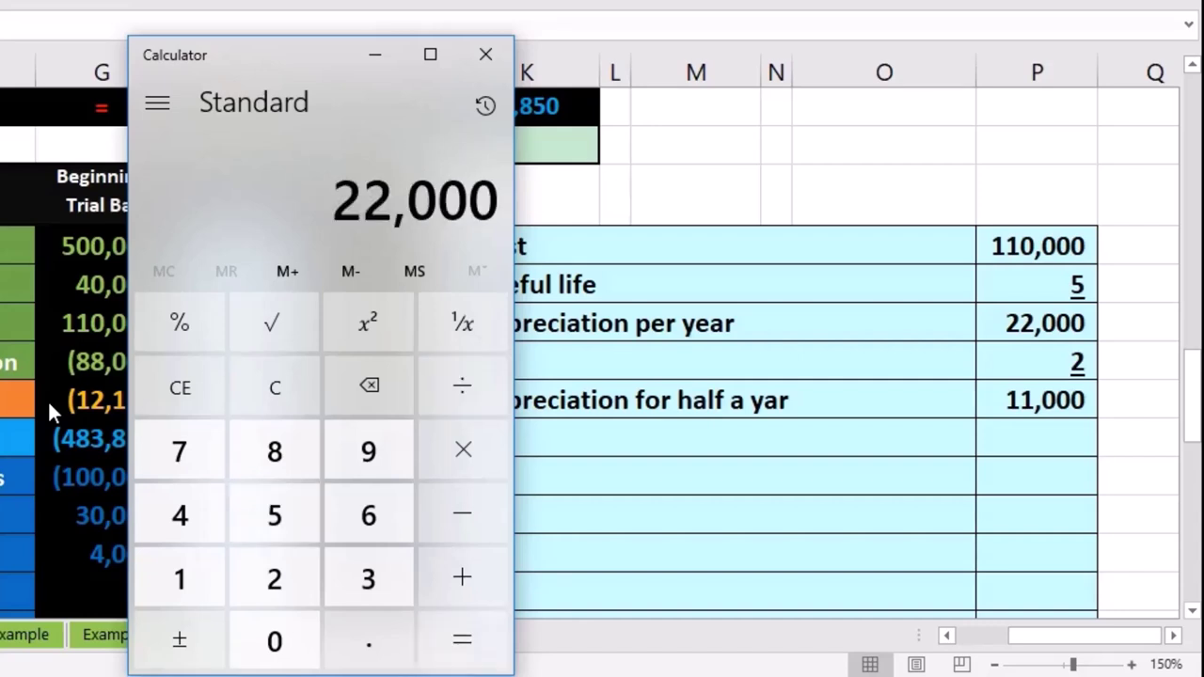
key("slash")
type("2")
key("Return")
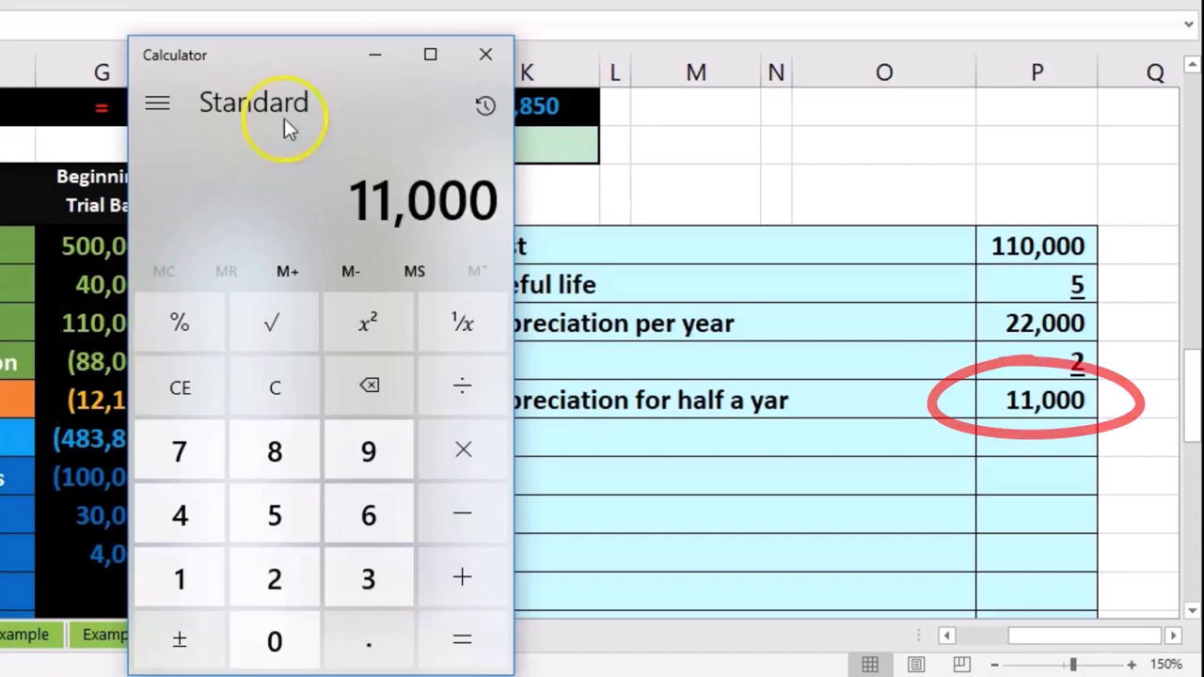
left_click_drag(288, 56, 1203, 103)
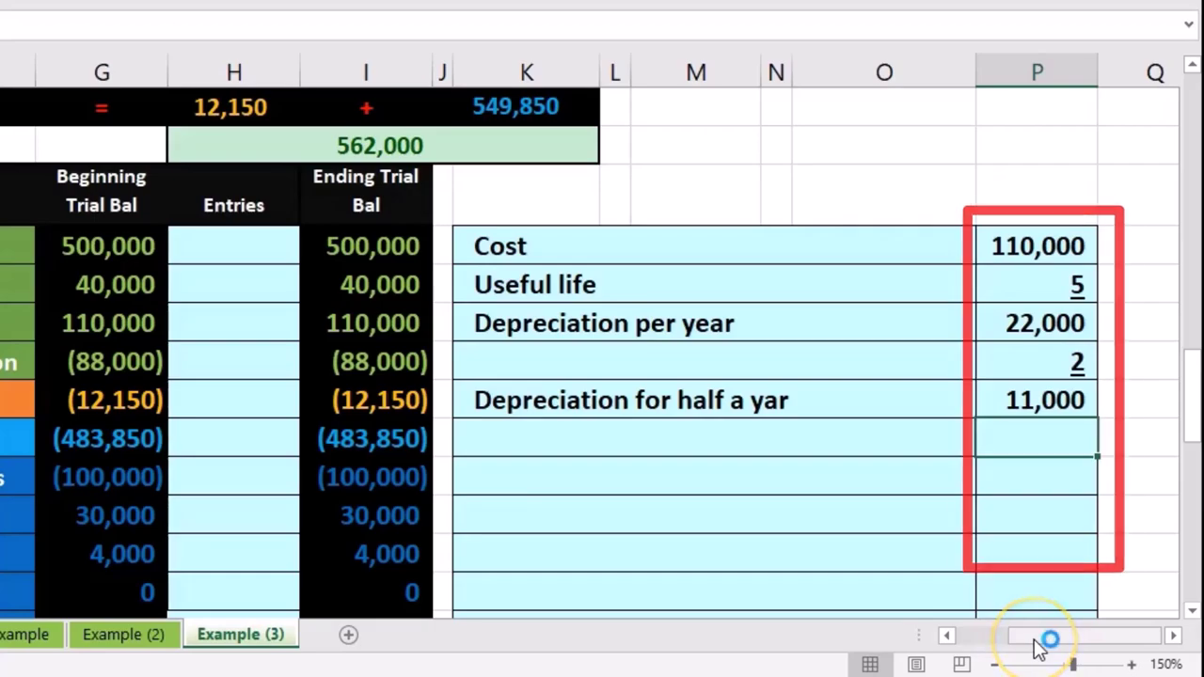
Step: Examine the trial balance rows for Accumulated Depreciation, Depreciation Expense and Gain loss on disposal
left_click_drag(1036, 643, 978, 640)
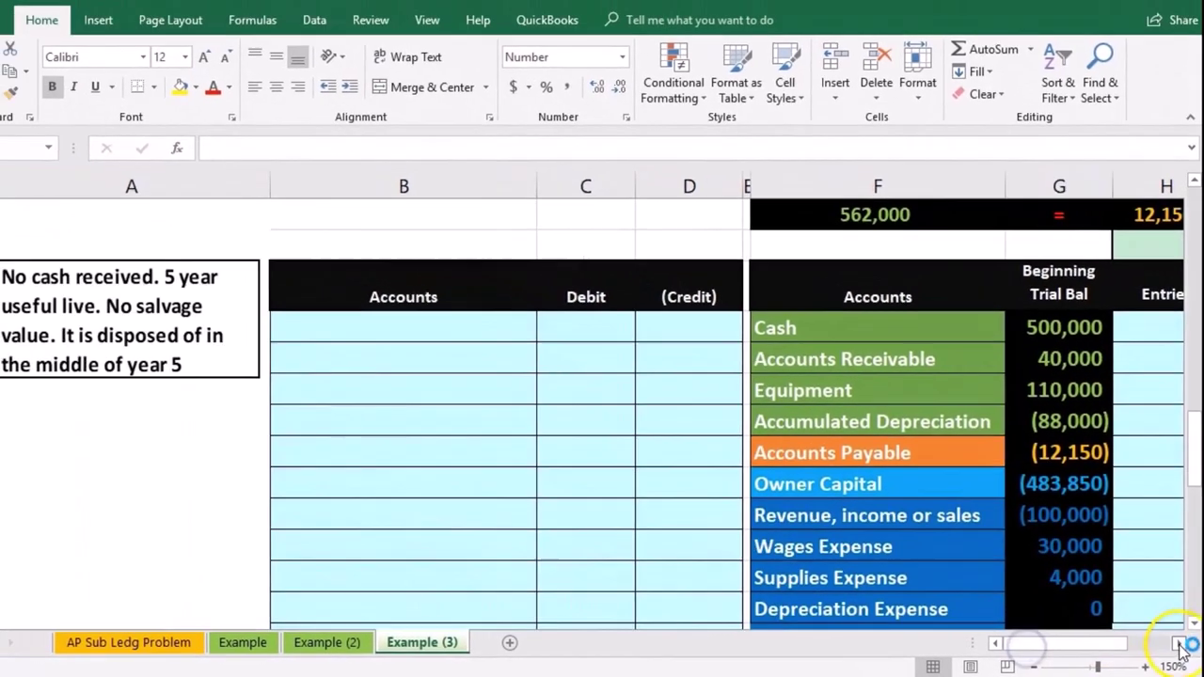
left_click(1180, 646)
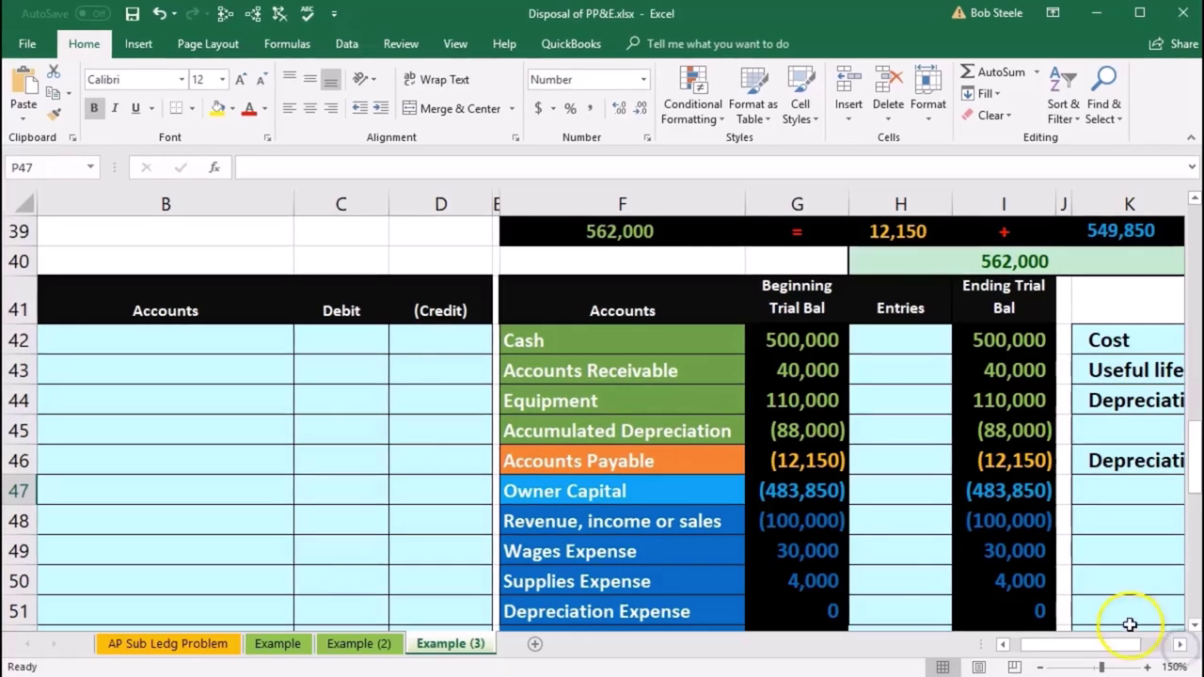
left_click(809, 430)
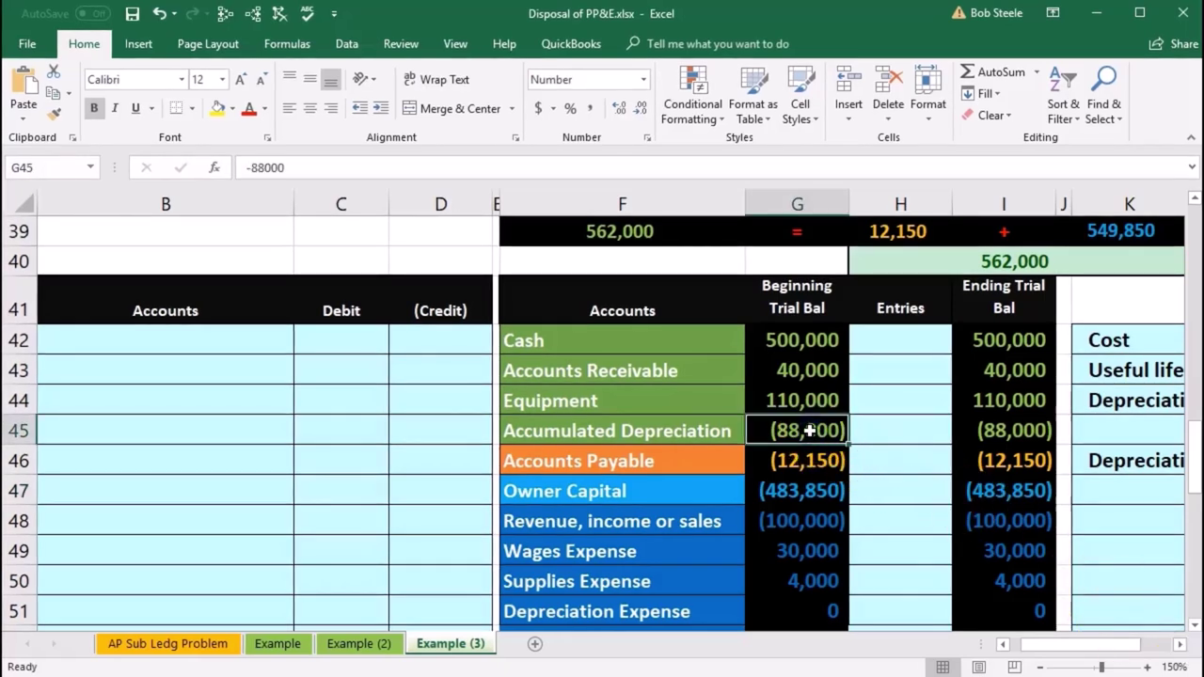
scroll(809, 430, "down", 1)
left_click(823, 528)
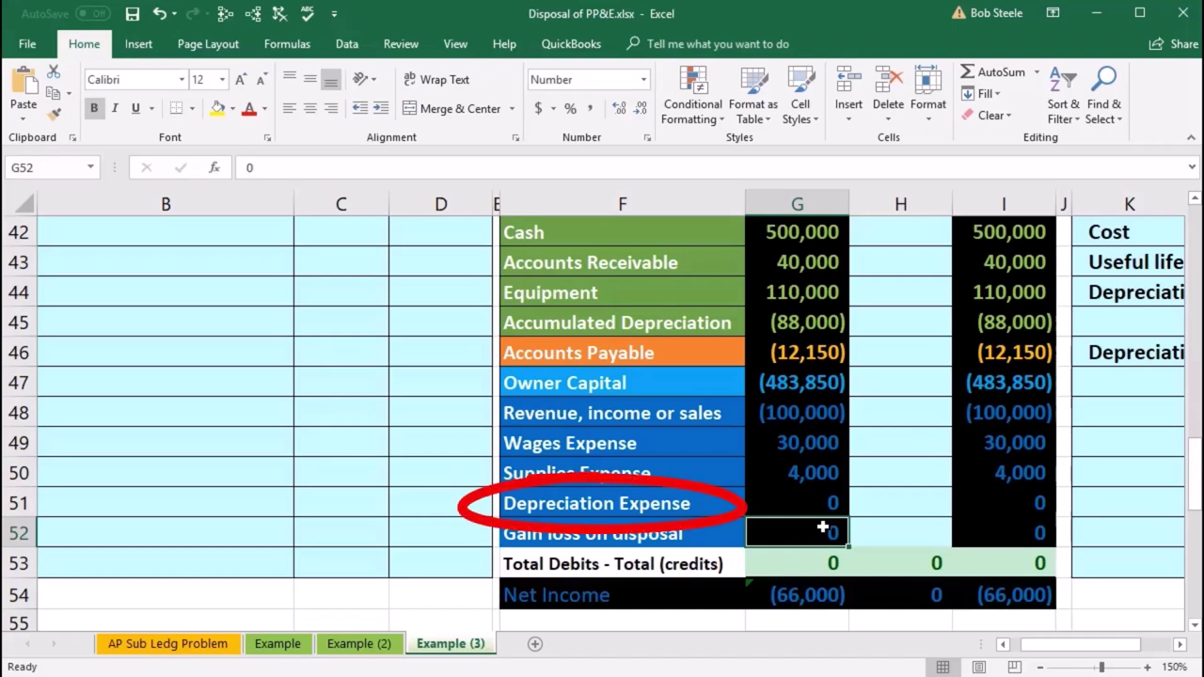
left_click(684, 500)
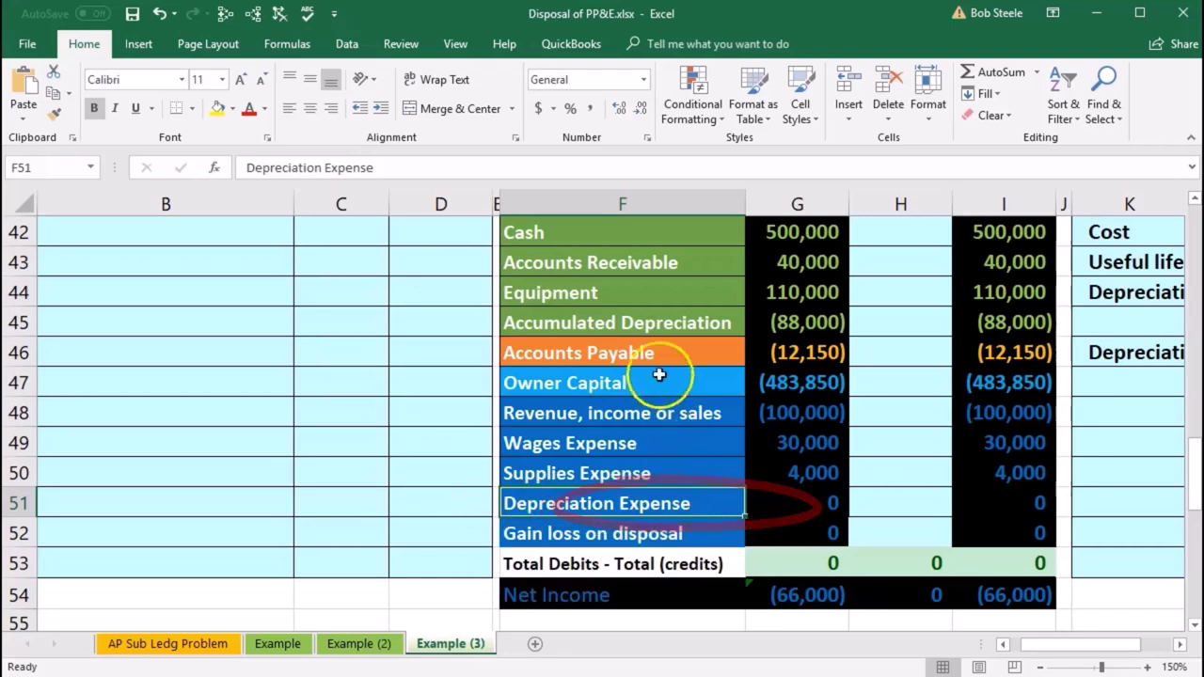
left_click(639, 324)
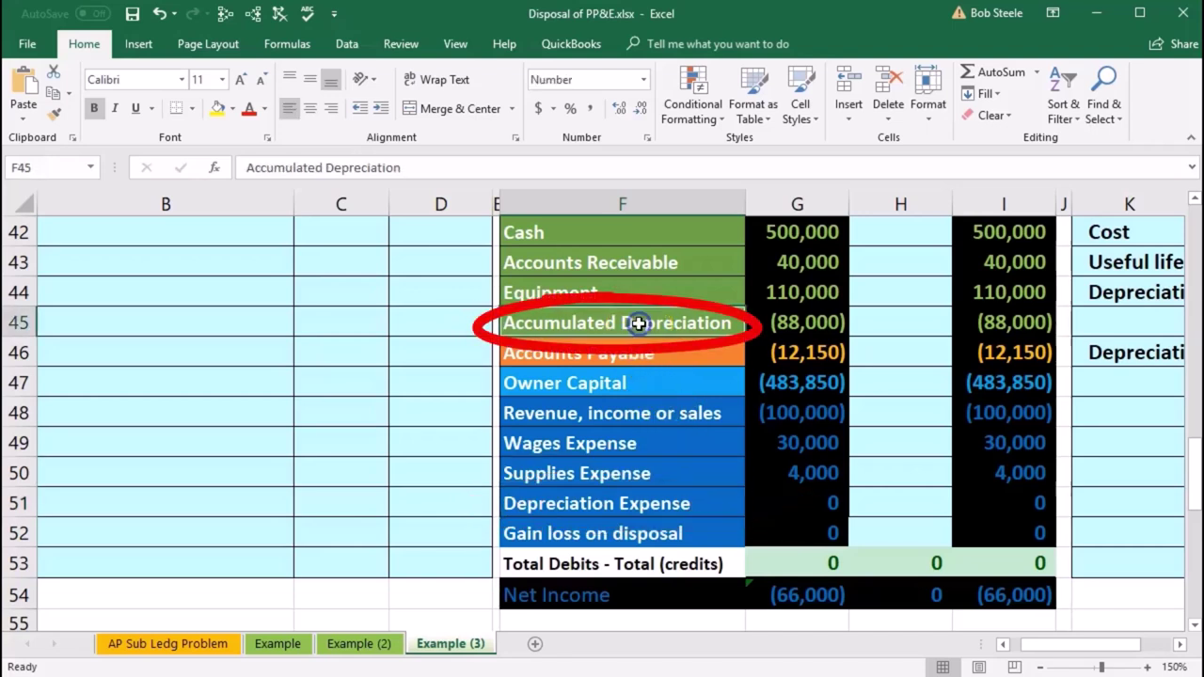
Step: Copy the Depreciation Expense account name from F51 and paste it as a value into journal cell B42
left_click(653, 508)
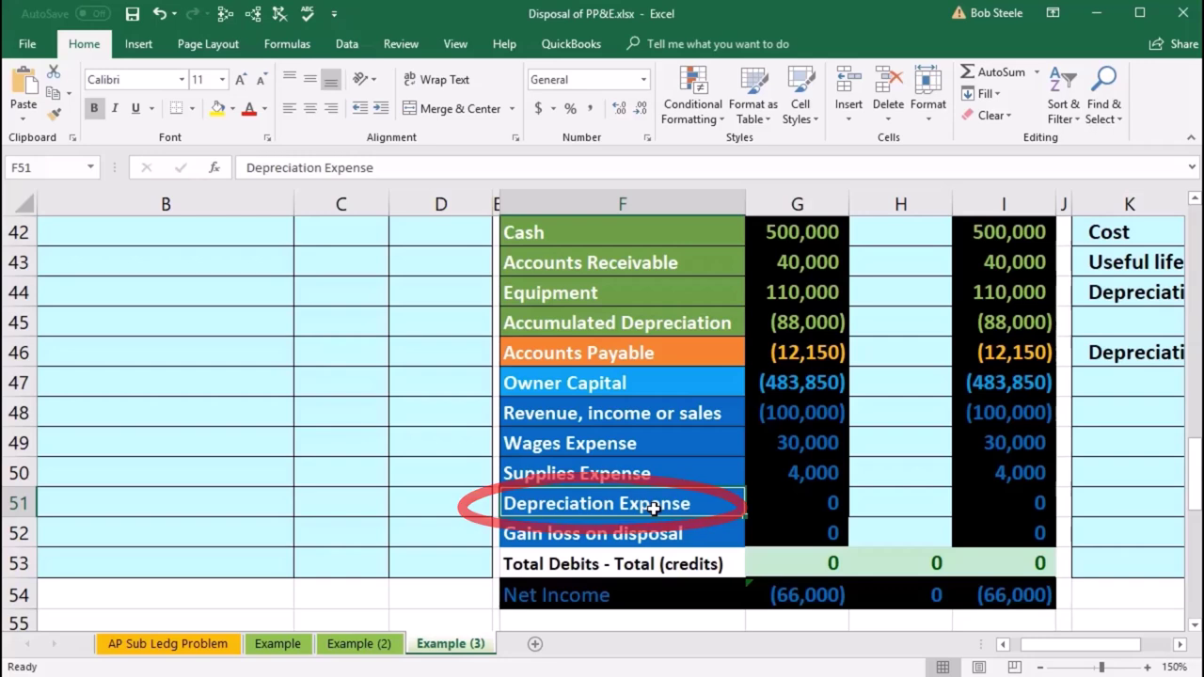
right_click(655, 511)
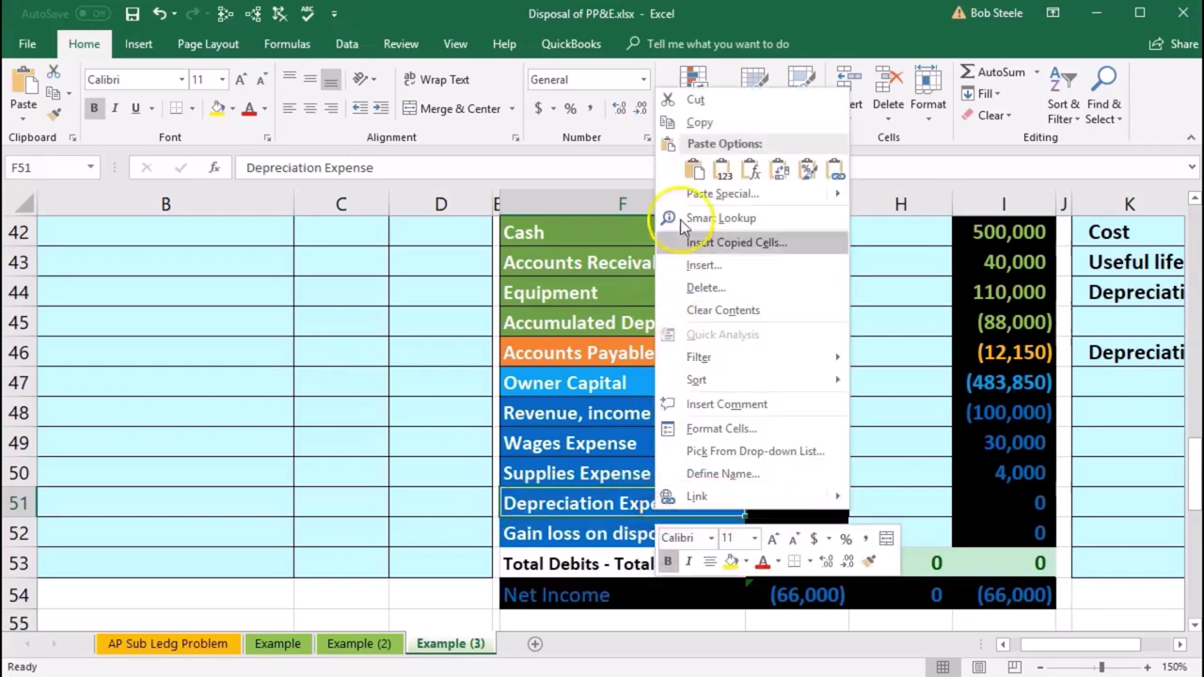
left_click(700, 125)
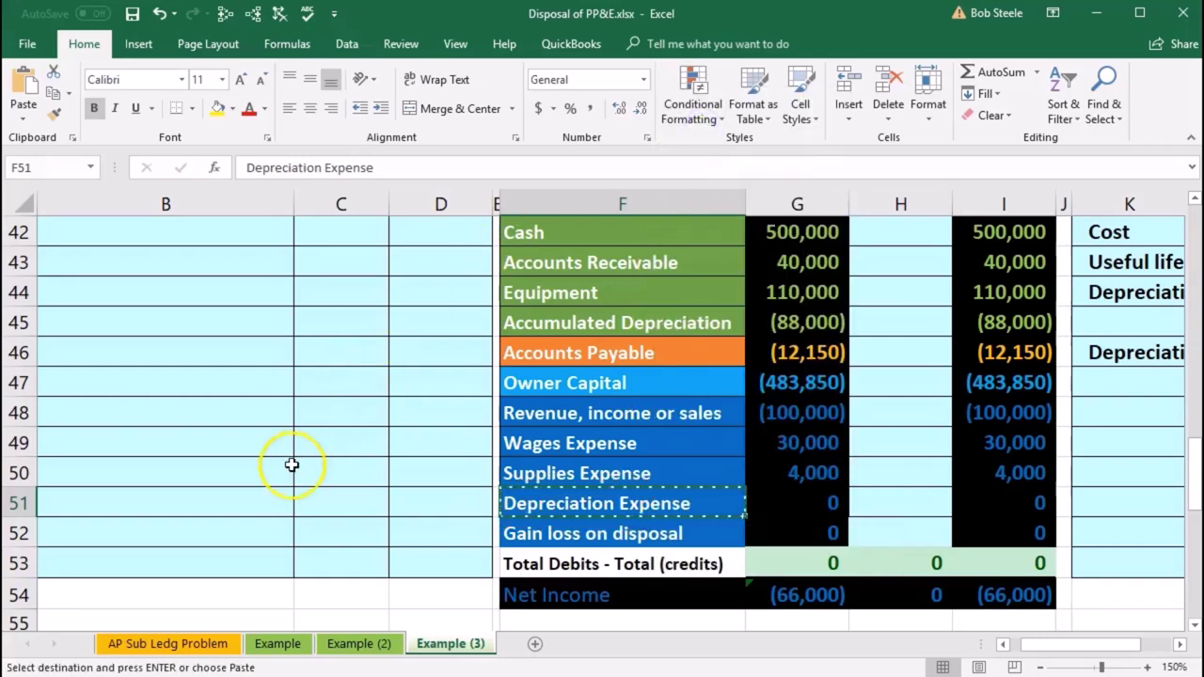
scroll(291, 461, "up", 1)
left_click(104, 336)
right_click(104, 337)
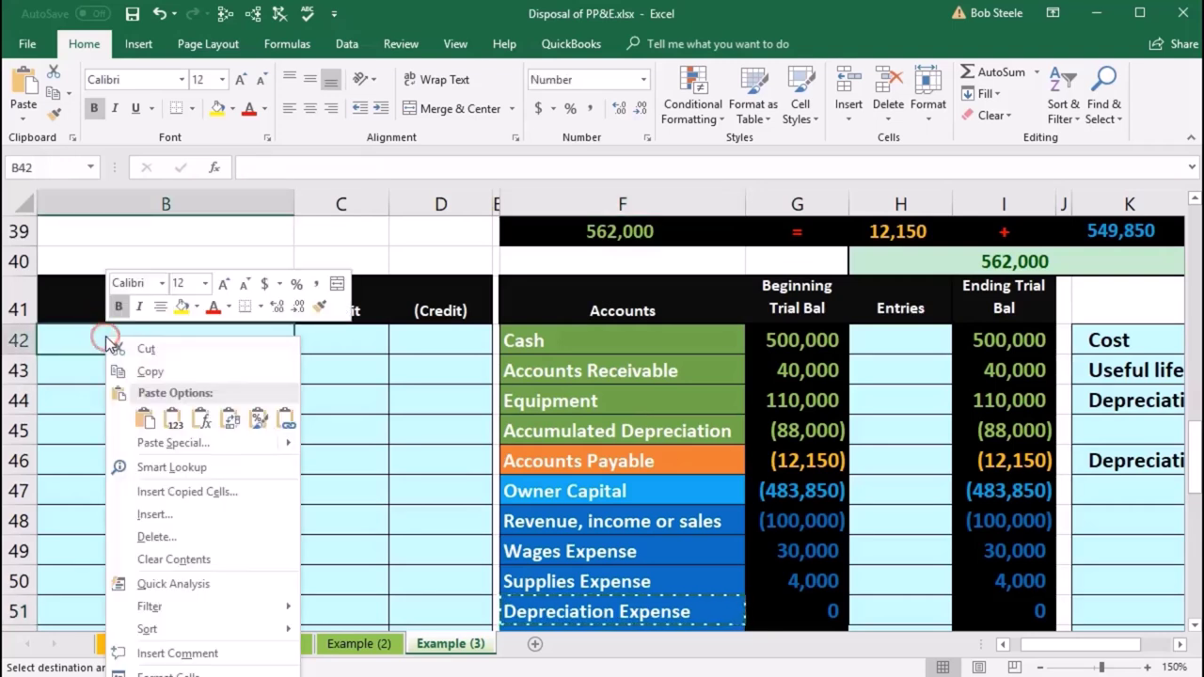
left_click(173, 416)
Step: Link the Depreciation Expense debit in C42 to the half-year depreciation in cell P46
left_click(329, 344)
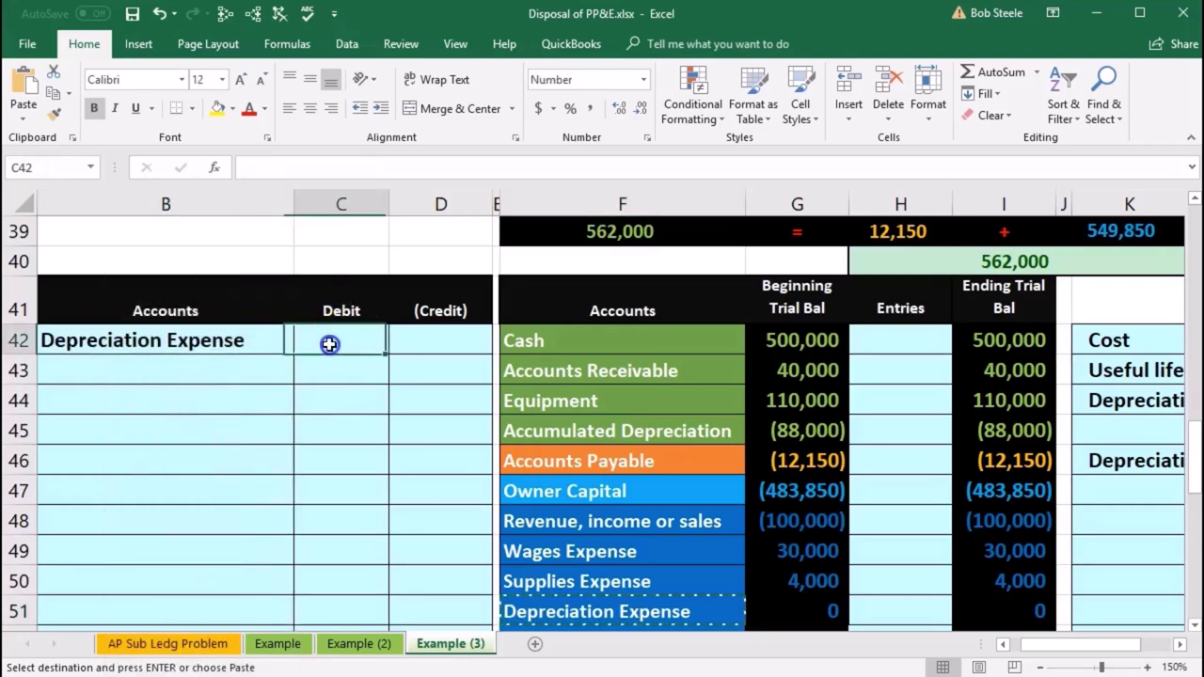
type("=")
key("Right")
key("Right")
key("Right")
key("Right")
key("Right")
key("Right")
key("Right")
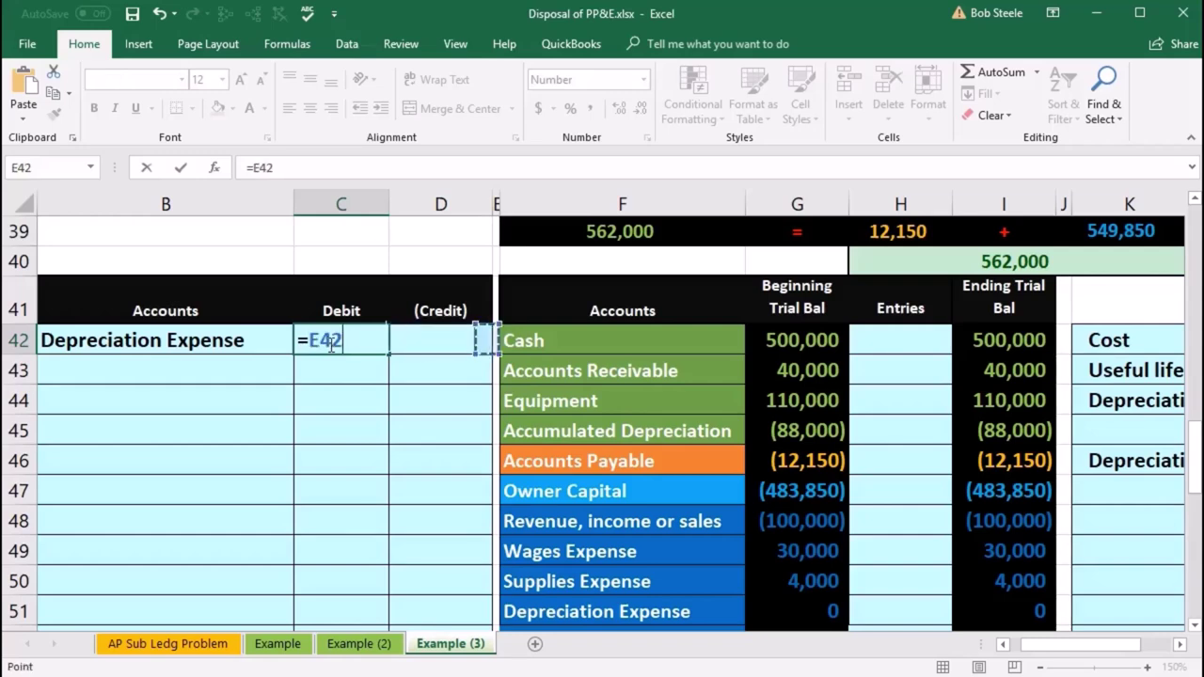
key("Right")
key("Right")
key("Right")
key("Right")
key("Right")
key("Right")
key("Down")
key("Down")
key("Down")
key("Down")
key("Return")
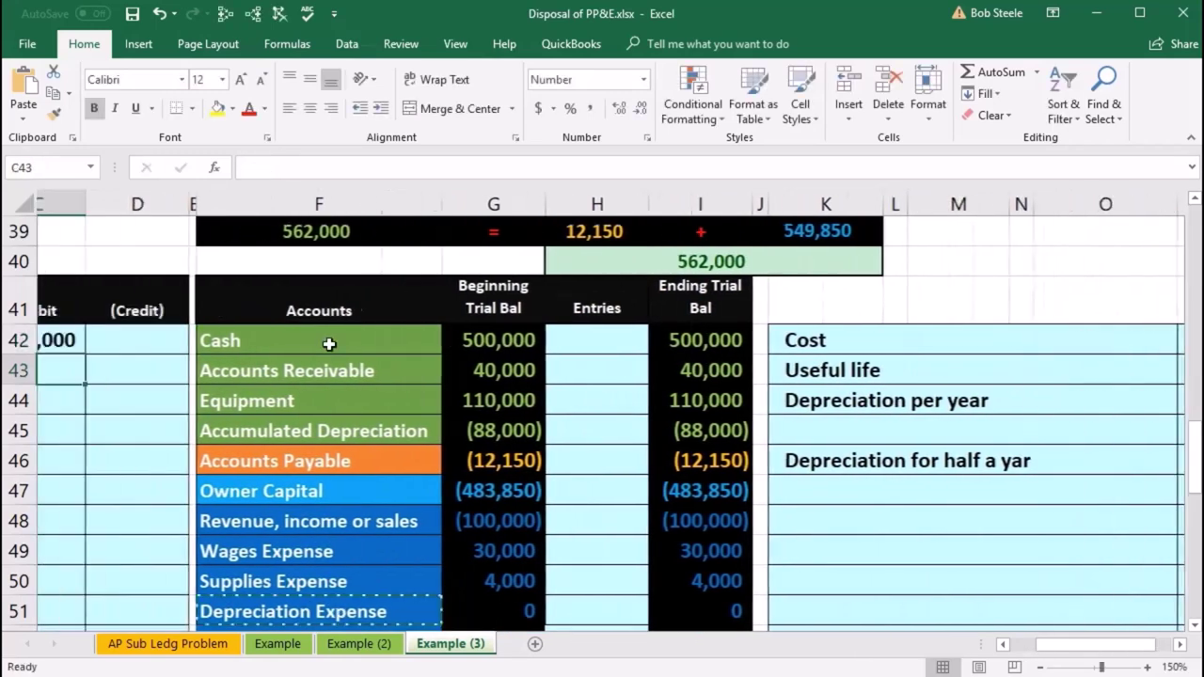
Step: Enter the matching credit in D43 as the negative of the debit in C42
key("Right")
key("Right")
key("Right")
key("Right")
key("Right")
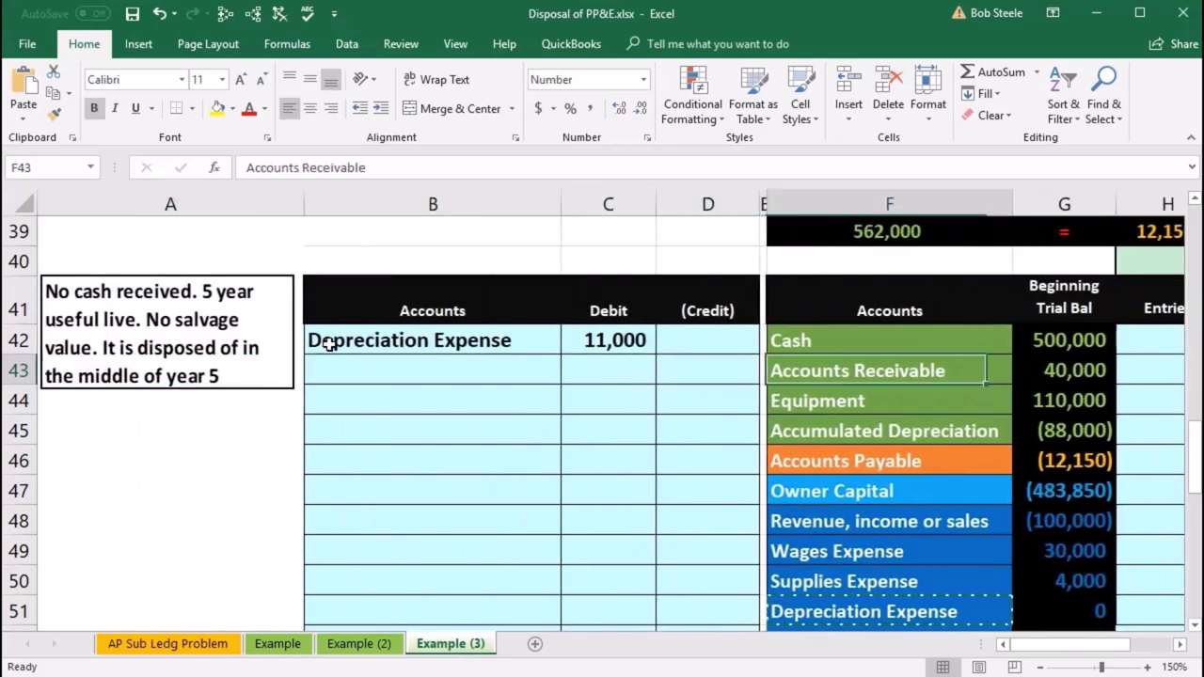
left_click(429, 375)
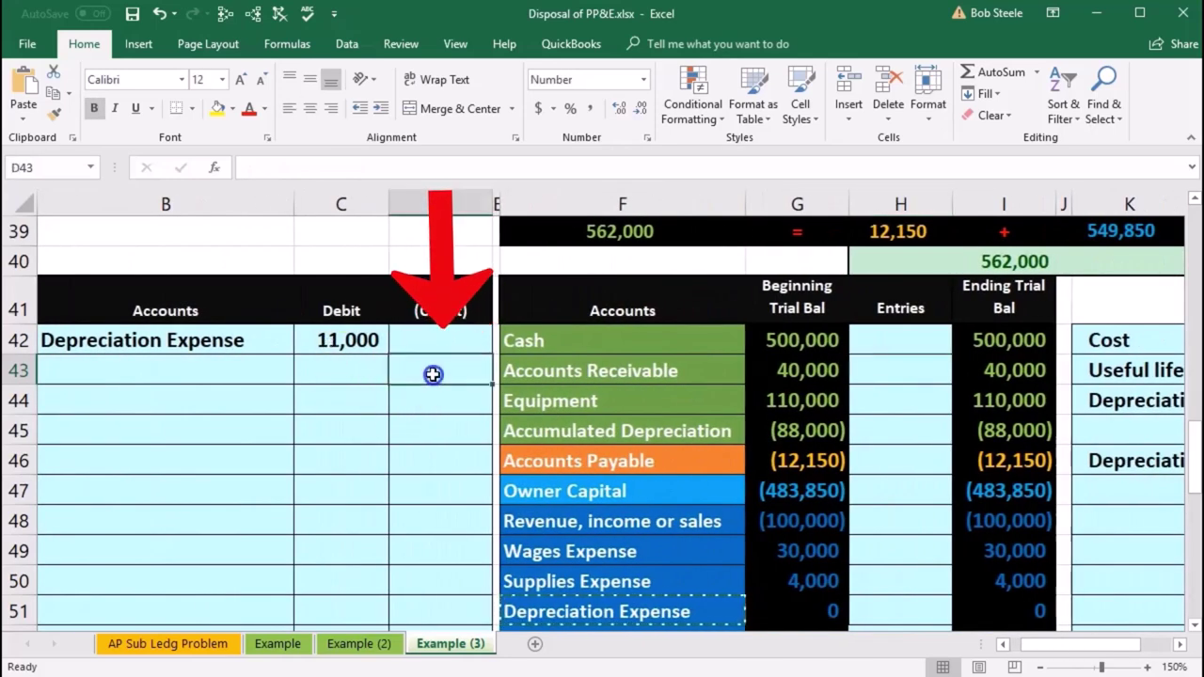
type("-")
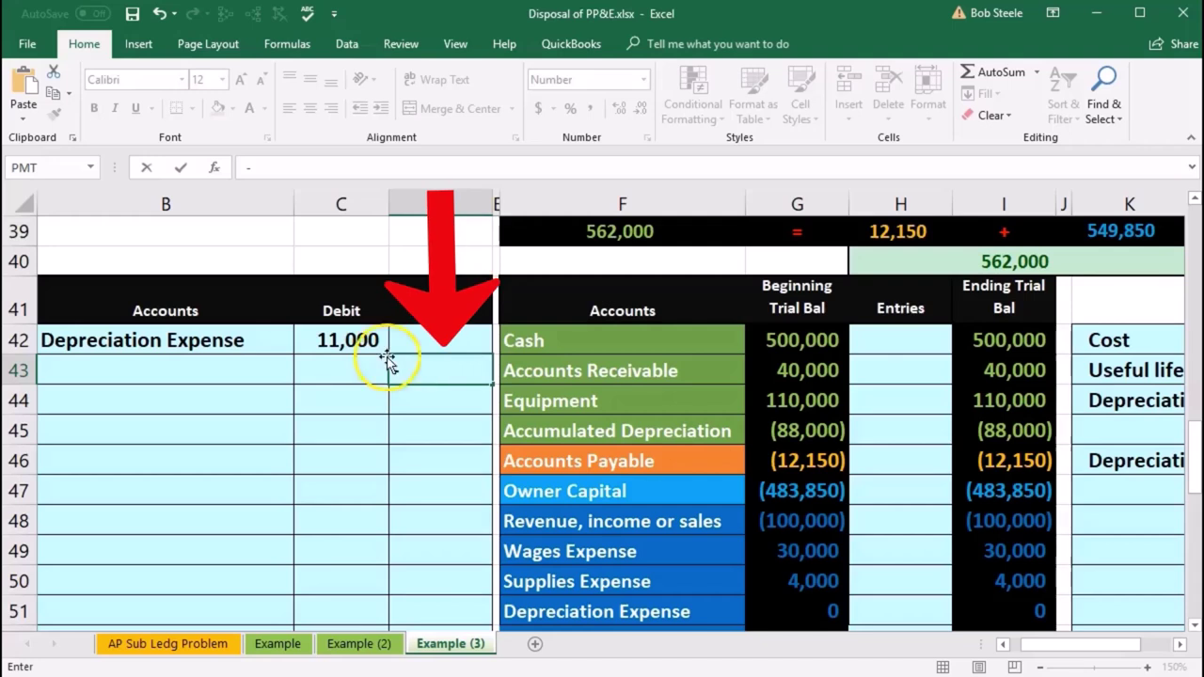
left_click(336, 337)
key("Return")
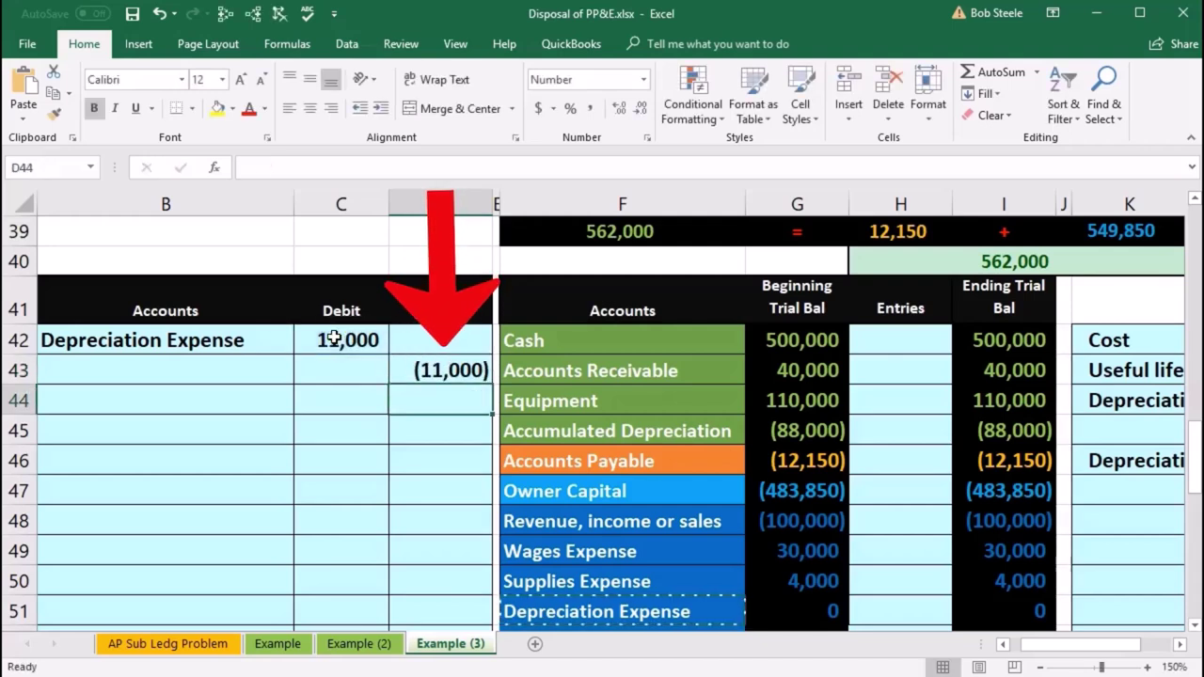
Step: Copy the Accumulated Depreciation account name from F45 and paste it as a value into journal cell B43
left_click(613, 430)
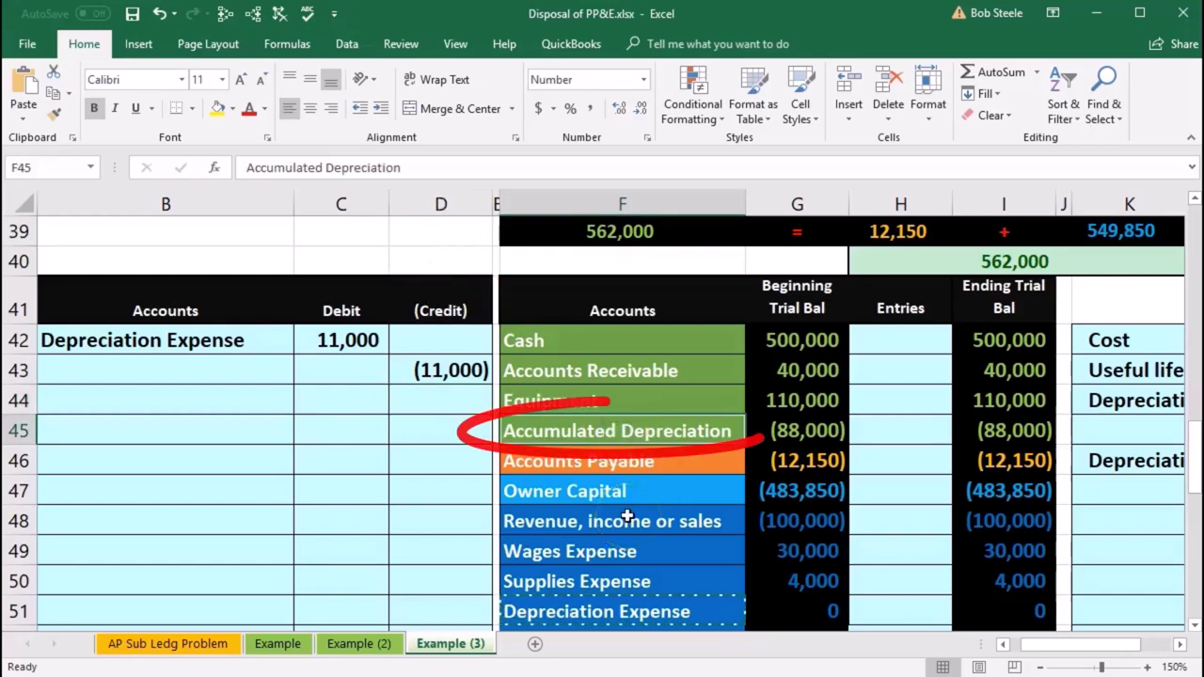
right_click(624, 426)
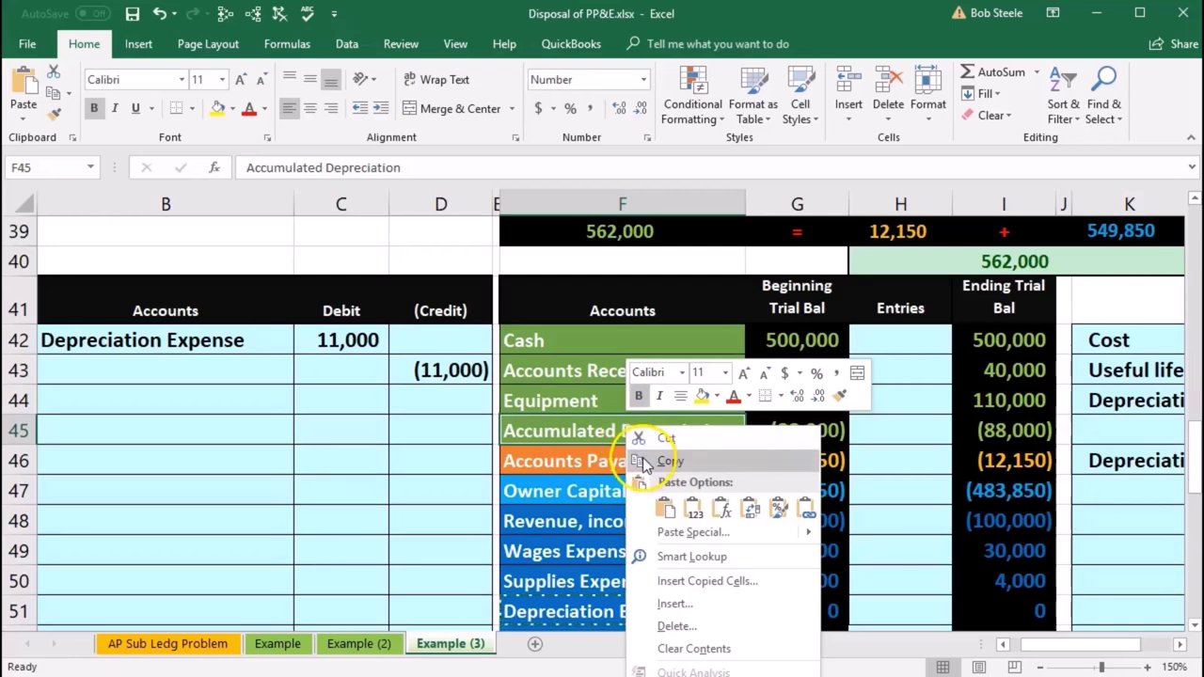
left_click(668, 461)
left_click(153, 369)
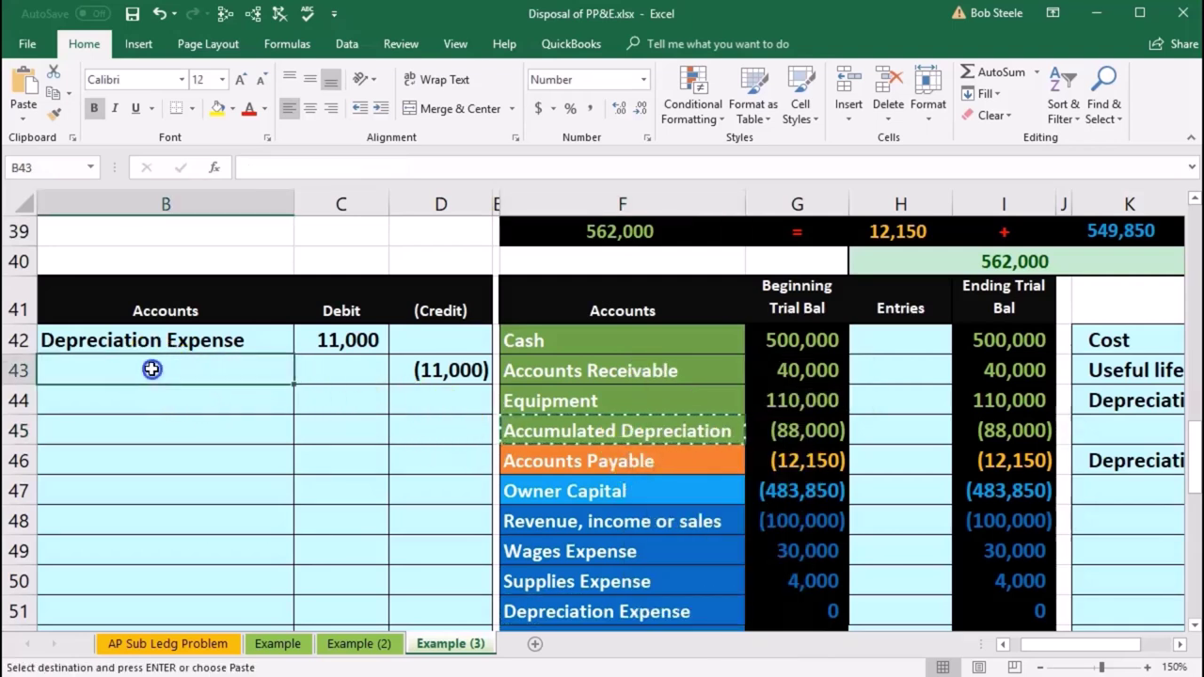
right_click(152, 369)
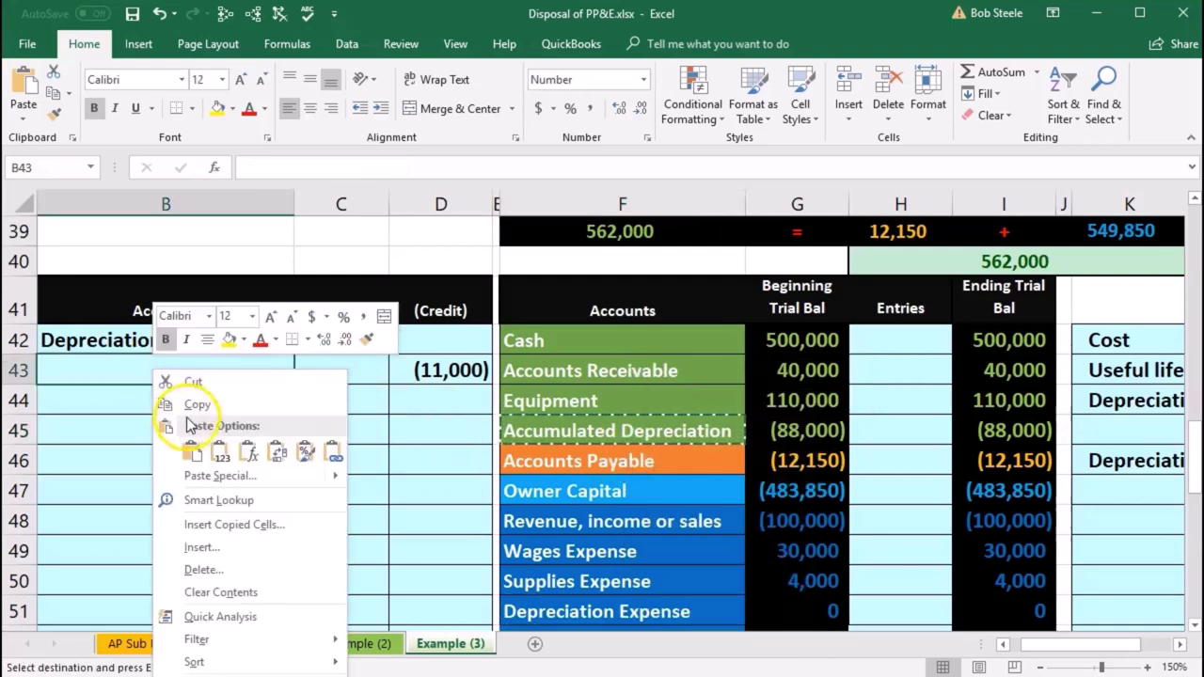
left_click(217, 451)
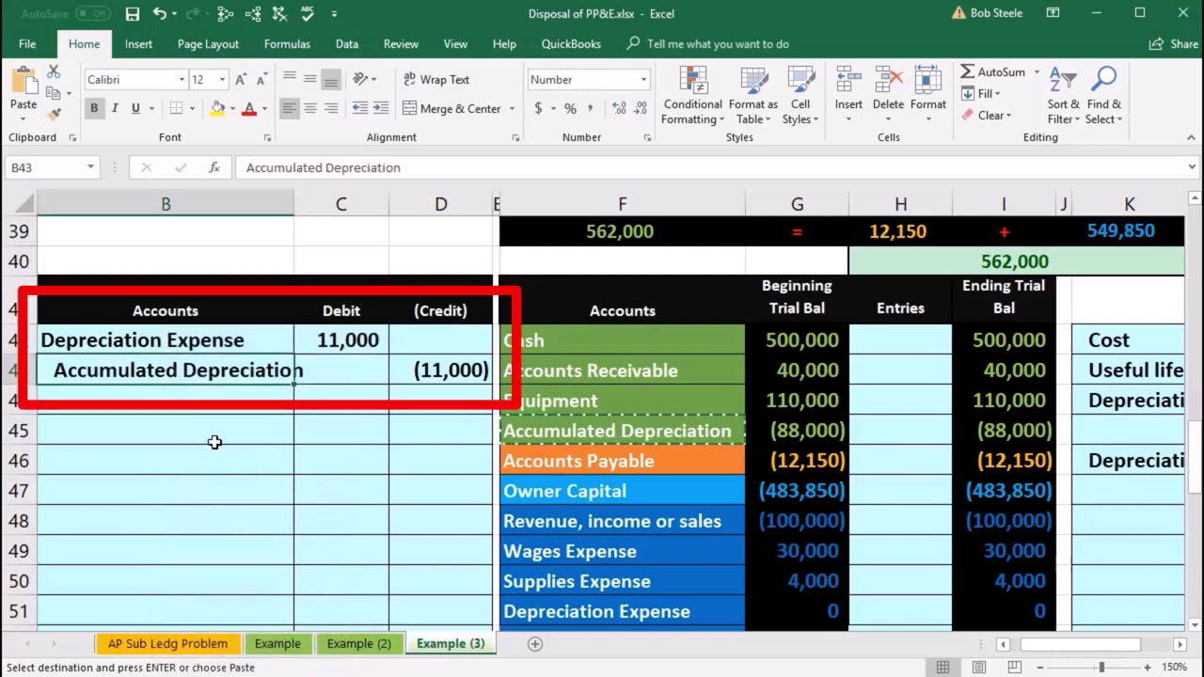
key("Escape")
left_click(188, 423)
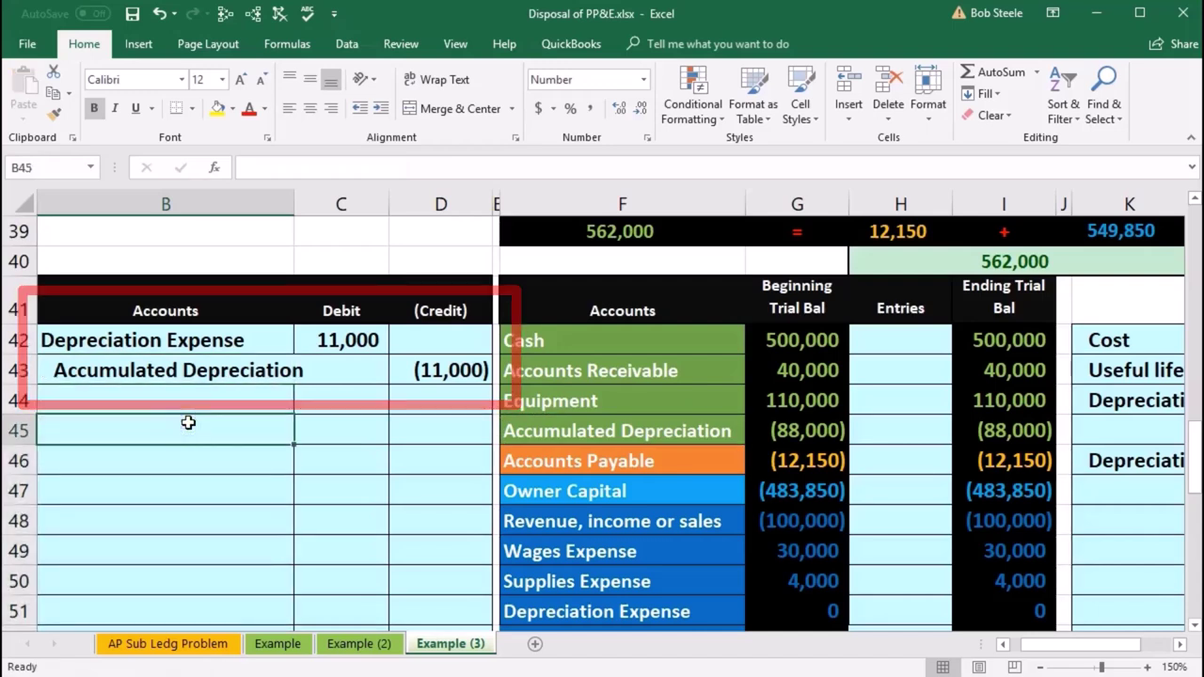
Step: Post the Depreciation Expense debit to the trial balance by linking Entries cell H51 to C42
left_click(883, 609)
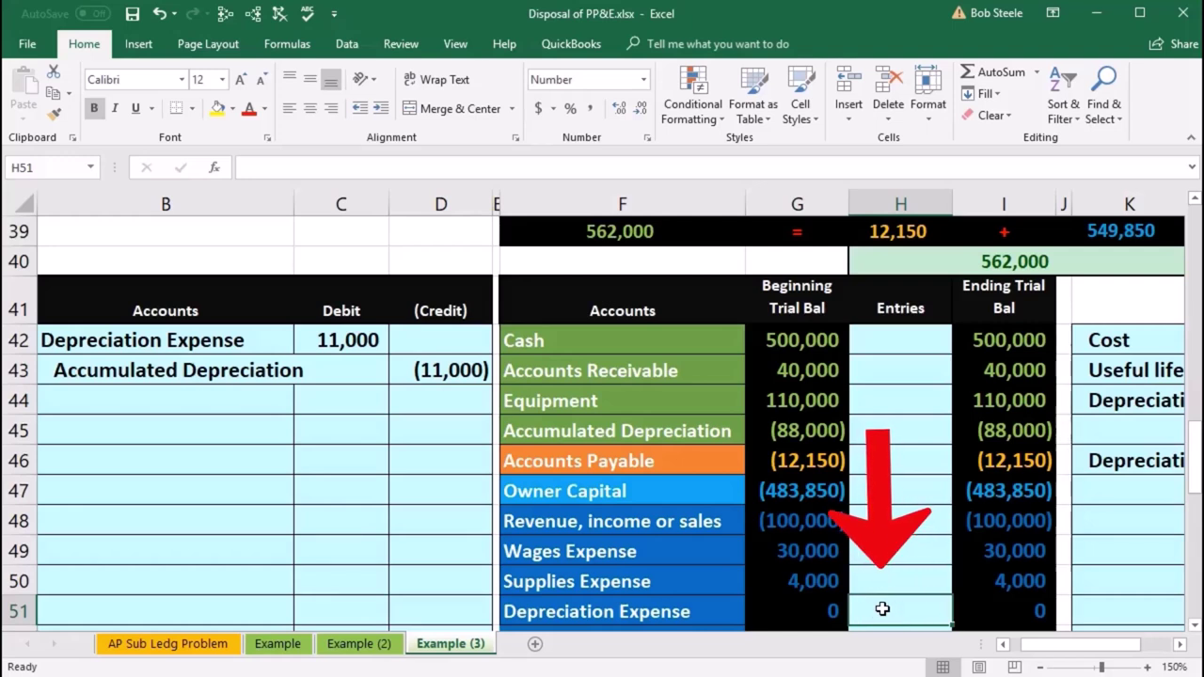
type("=")
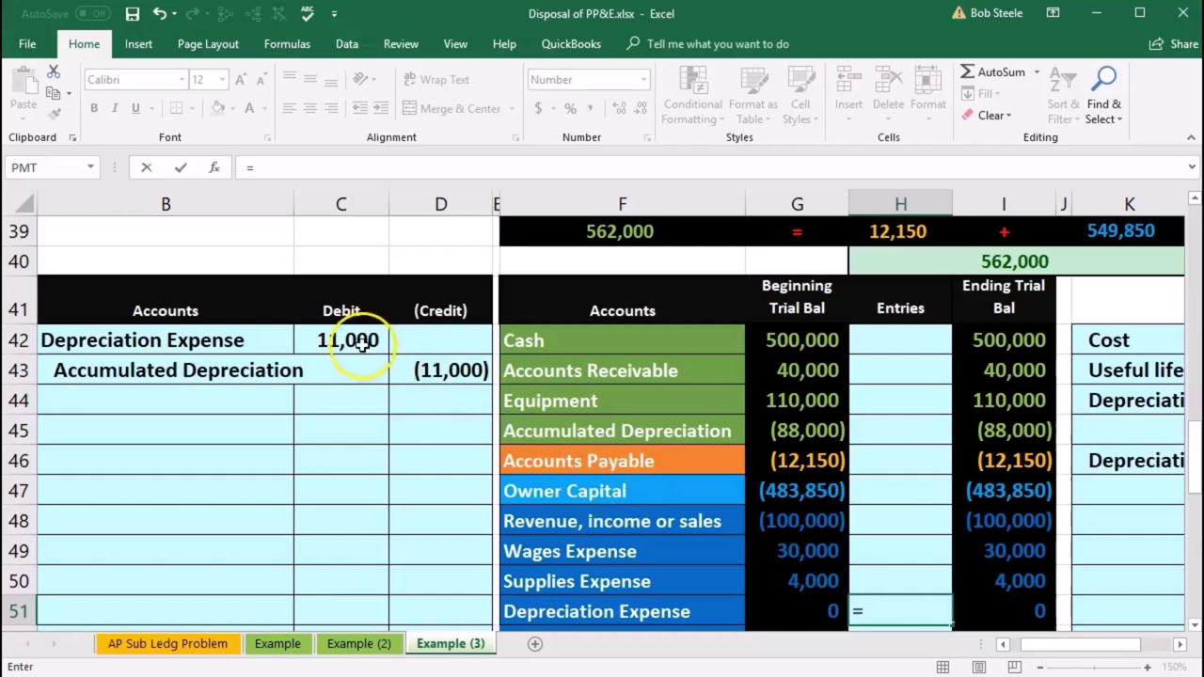
left_click(356, 342)
key("Return")
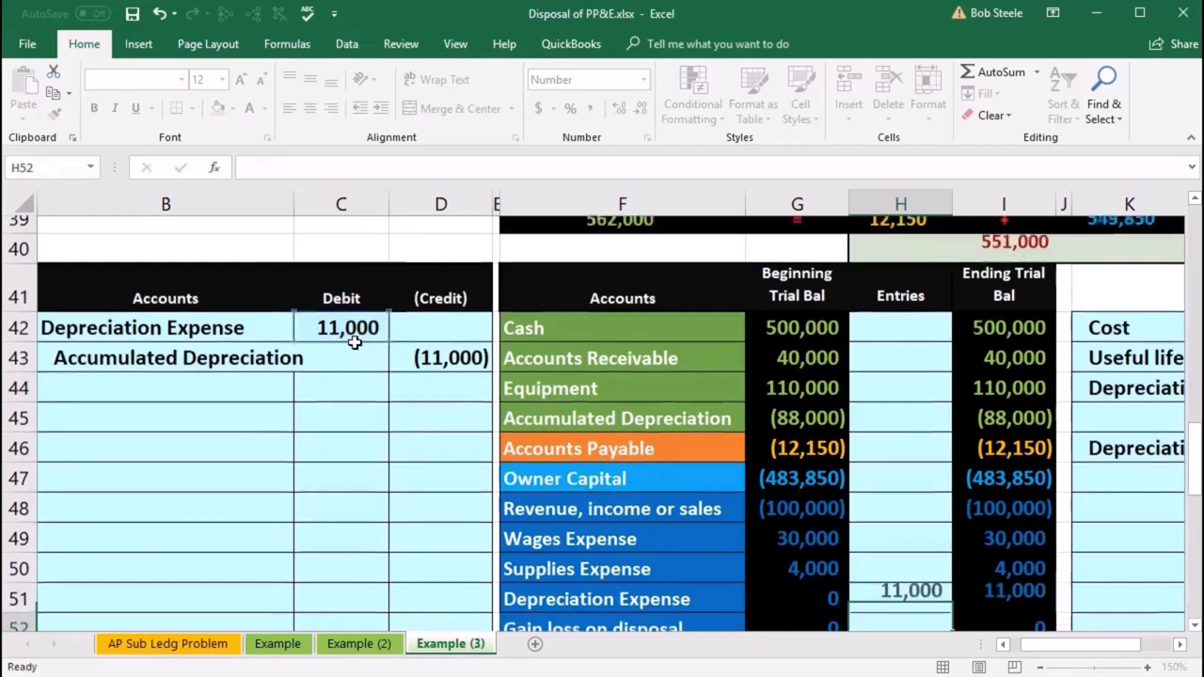
scroll(537, 458, "down", 1)
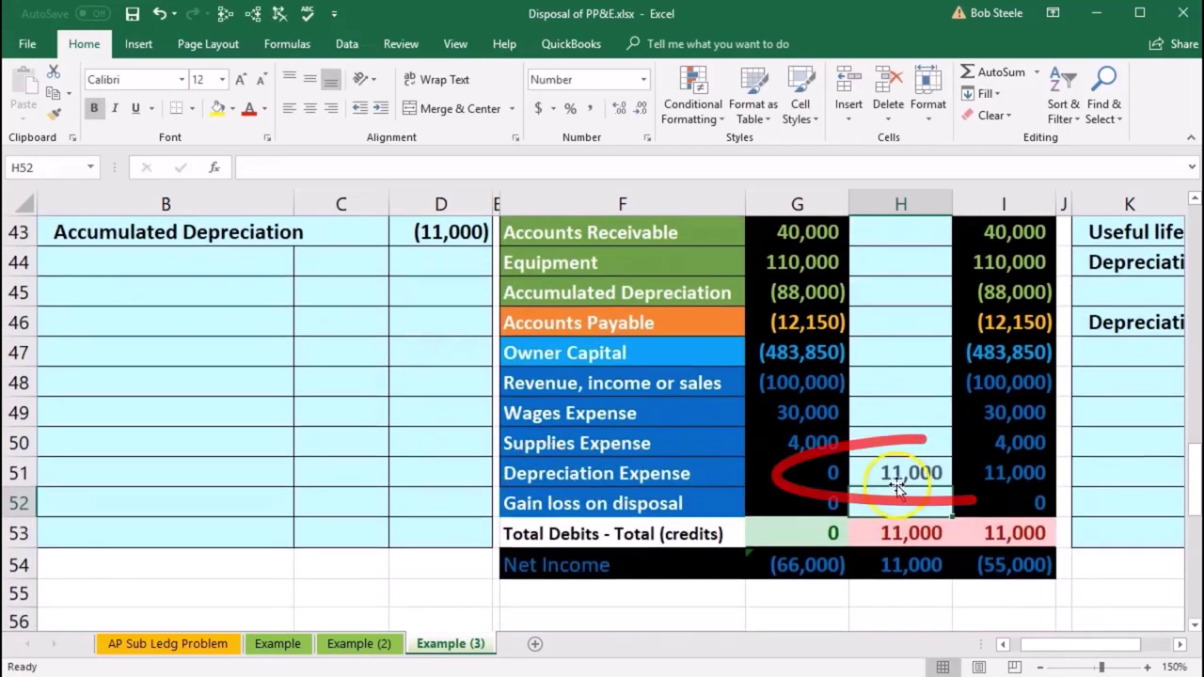
Step: Post the Accumulated Depreciation credit to the trial balance by linking Entries cell H45 to D43
left_click(985, 469)
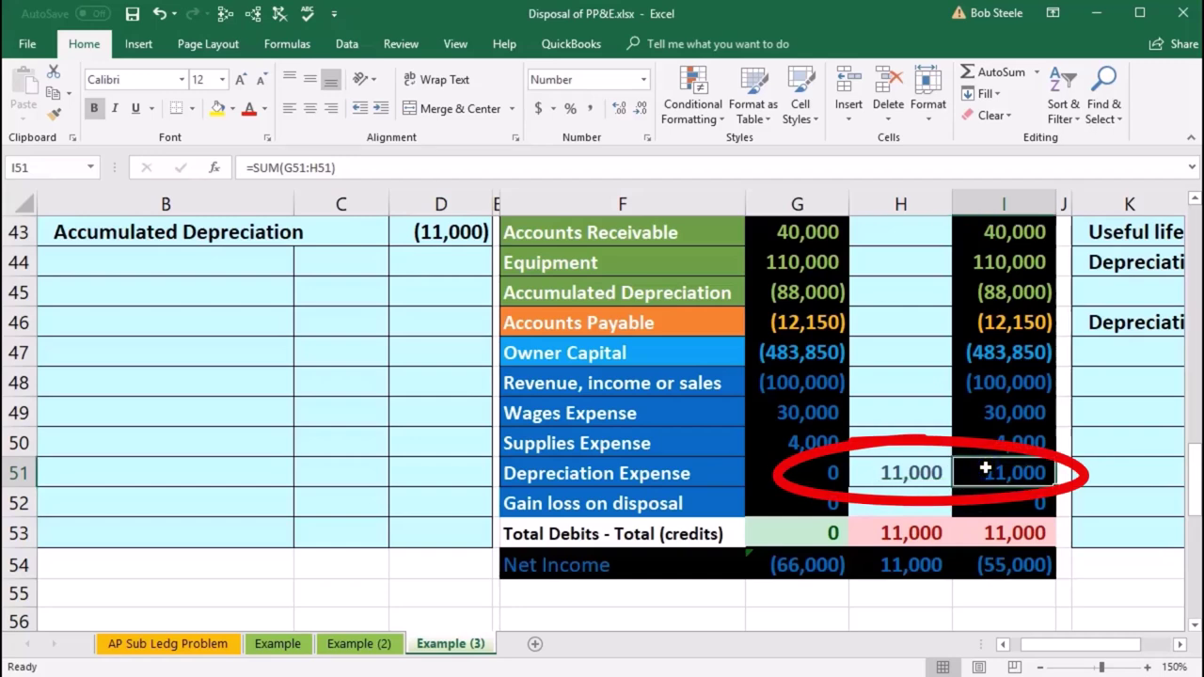
left_click(1007, 563)
double_click(1007, 564)
key("Return")
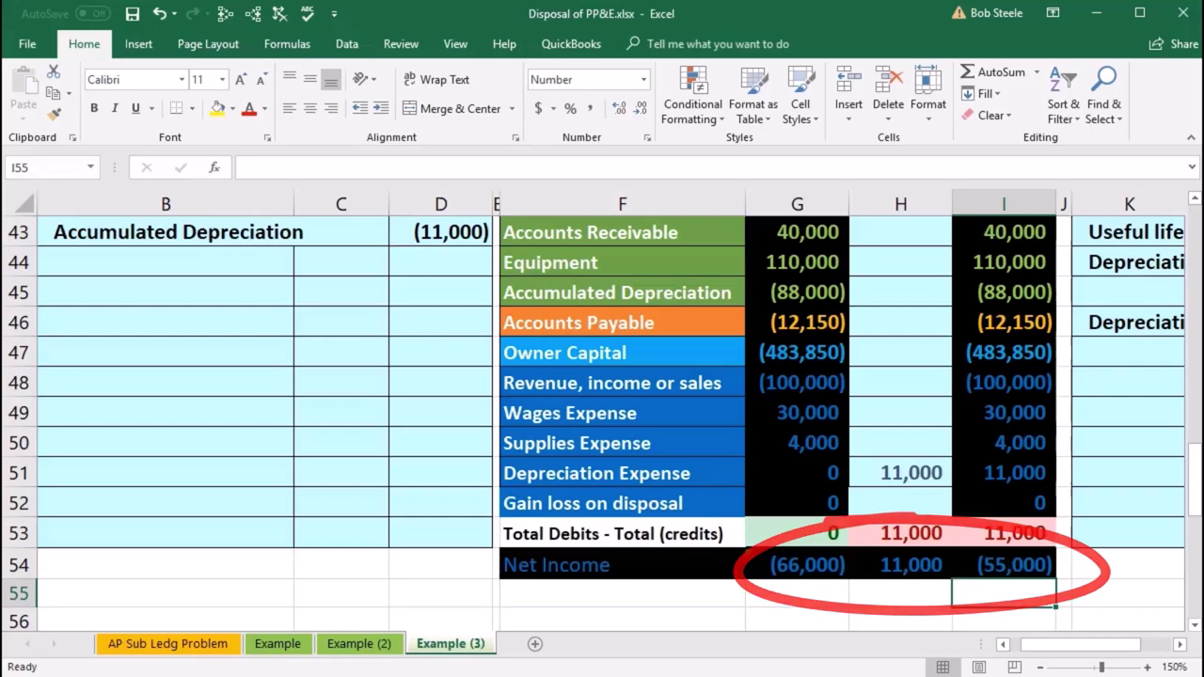
scroll(801, 548, "up", 1)
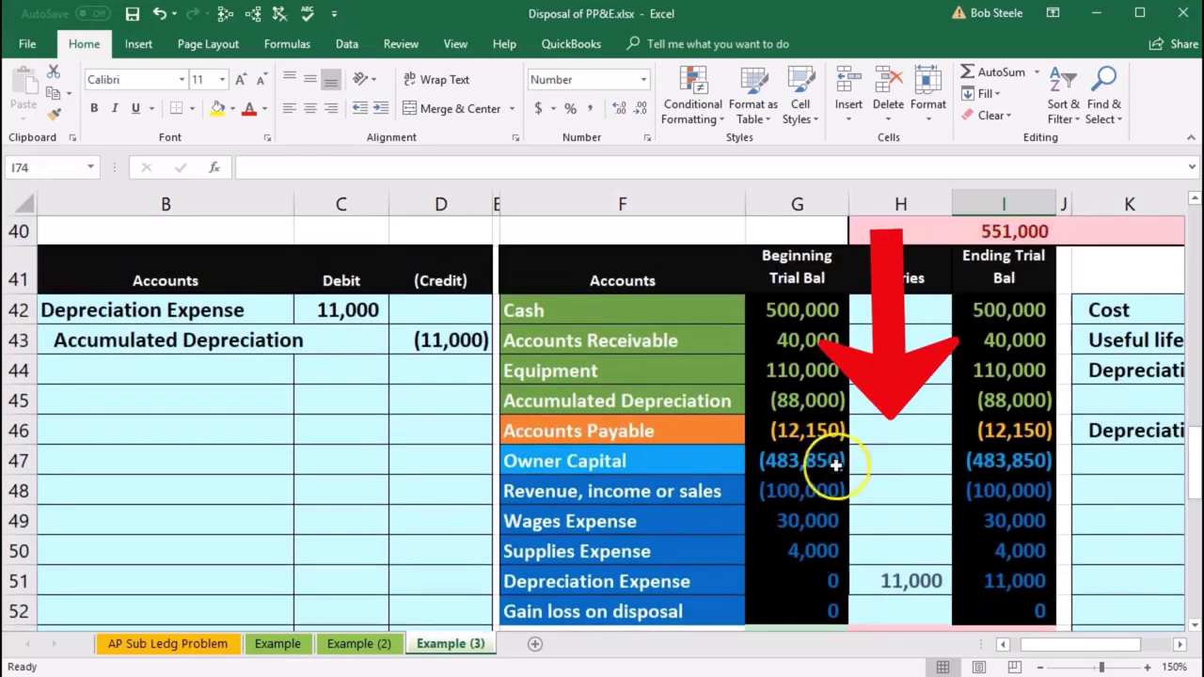
left_click(886, 400)
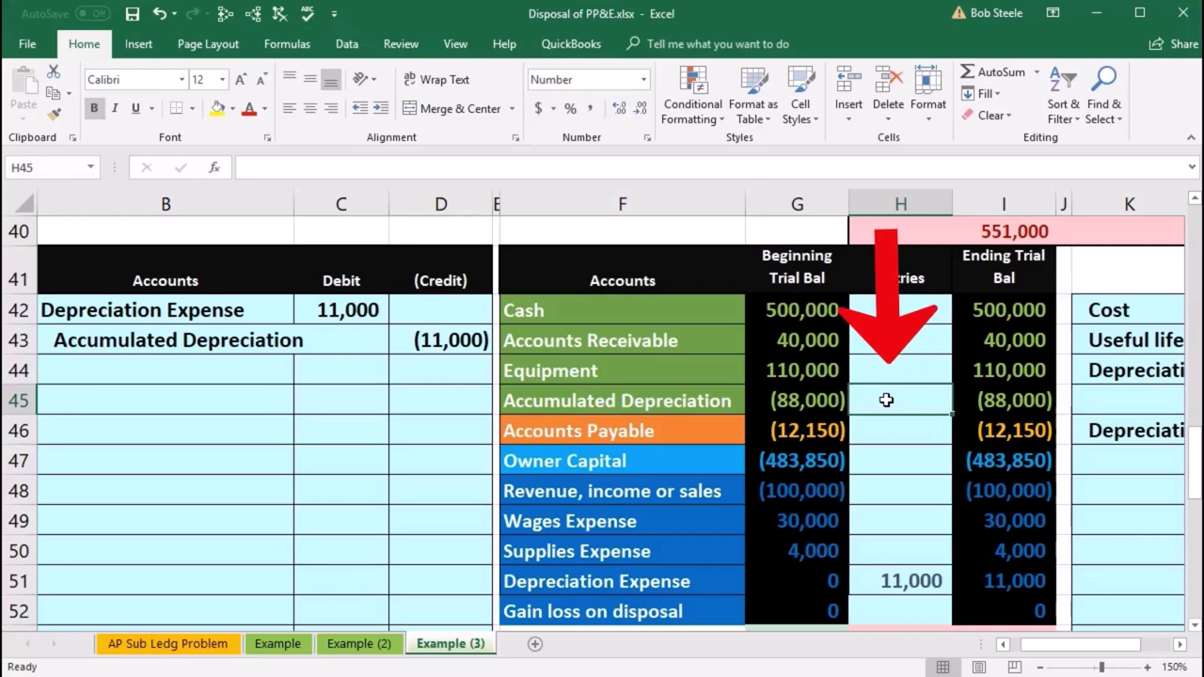
type("=")
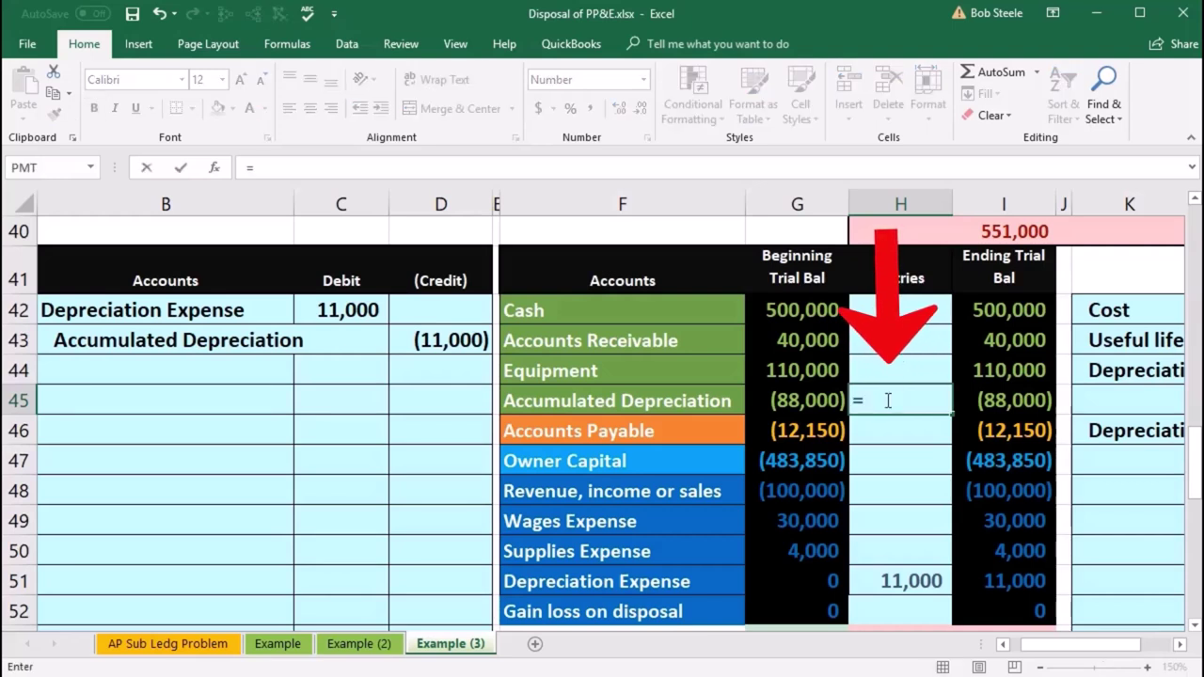
left_click(479, 342)
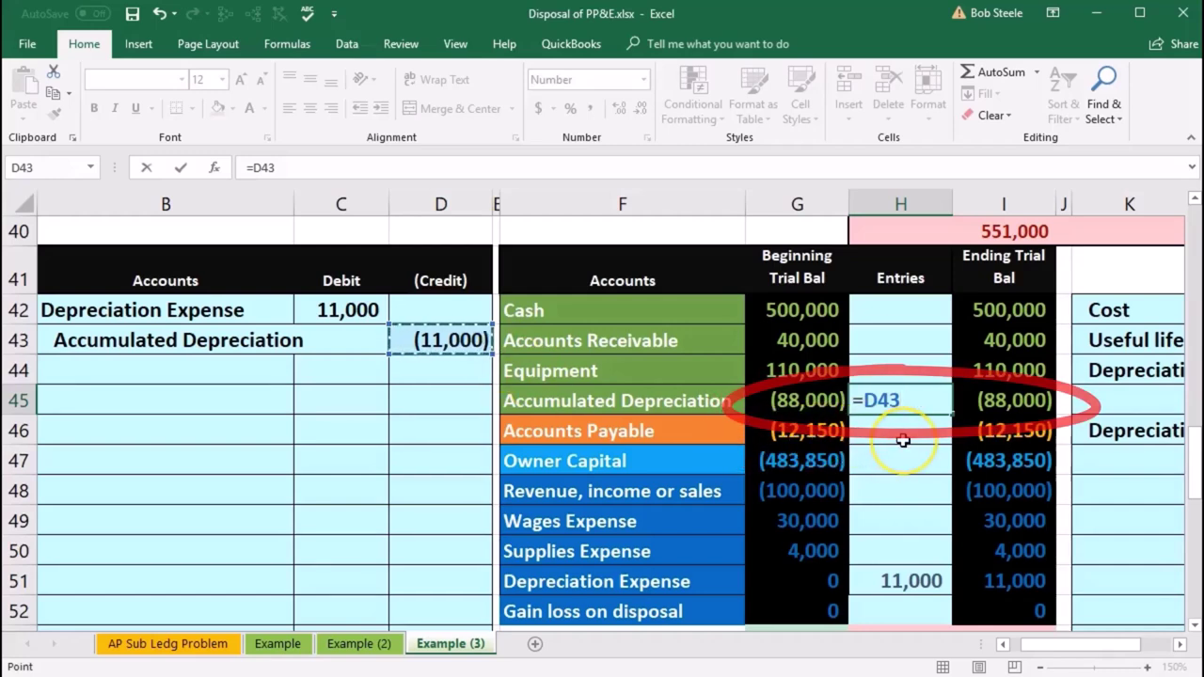
key("Return")
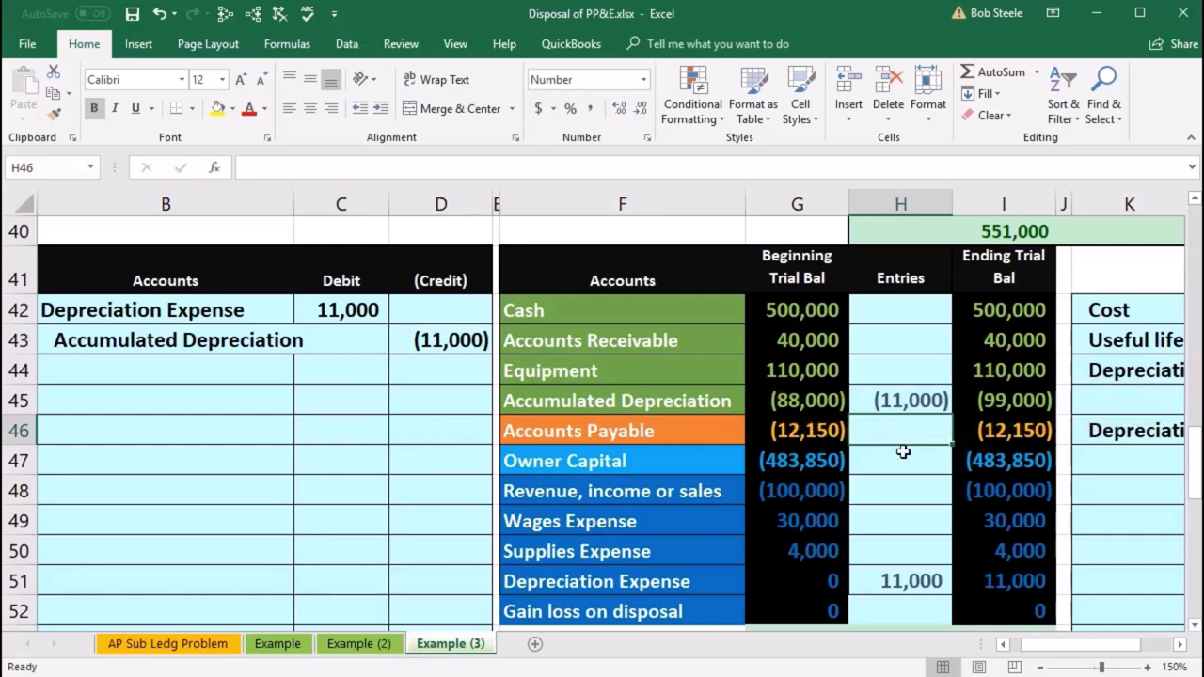
Step: Check the equipment's net book value by summing the ending Equipment and Accumulated Depreciation balances in I44:I45
scroll(903, 451, "down", 1)
scroll(930, 502, "up", 1)
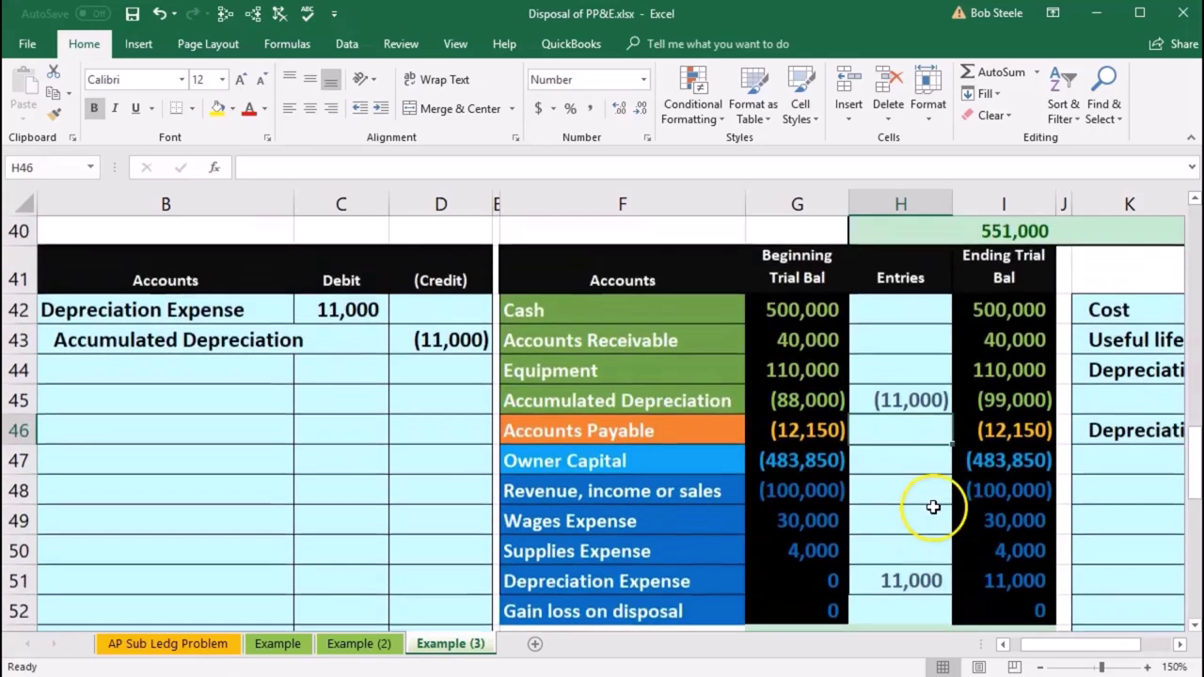
left_click(1004, 400)
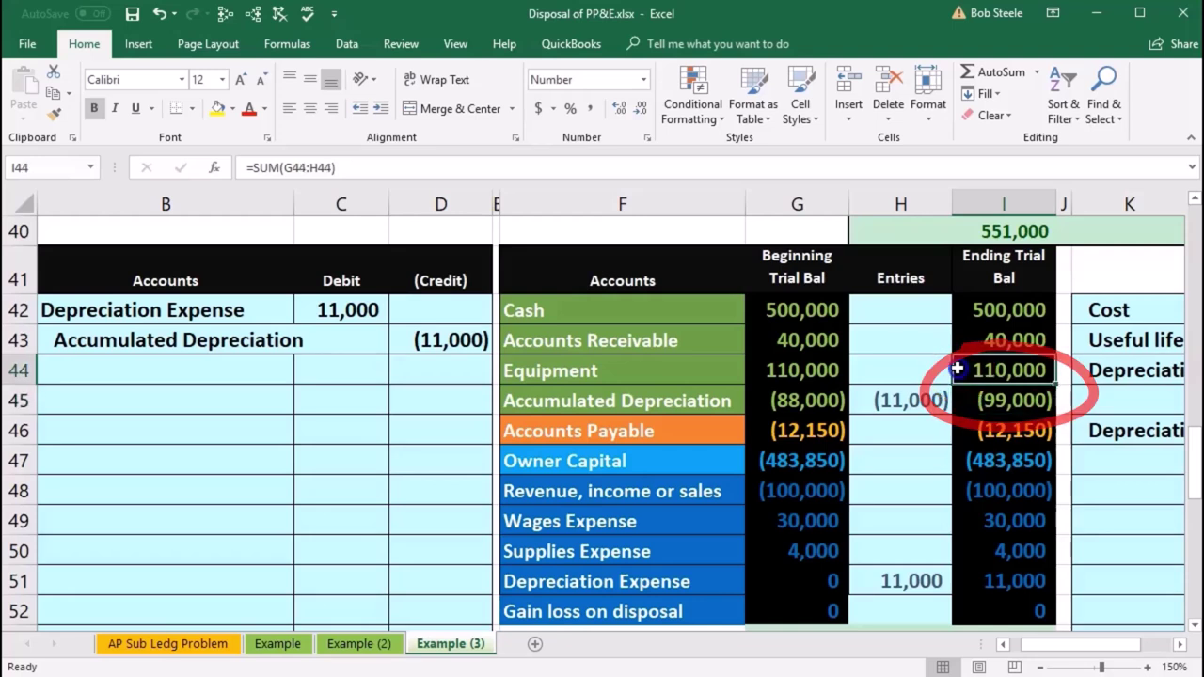
left_click_drag(956, 369, 956, 389)
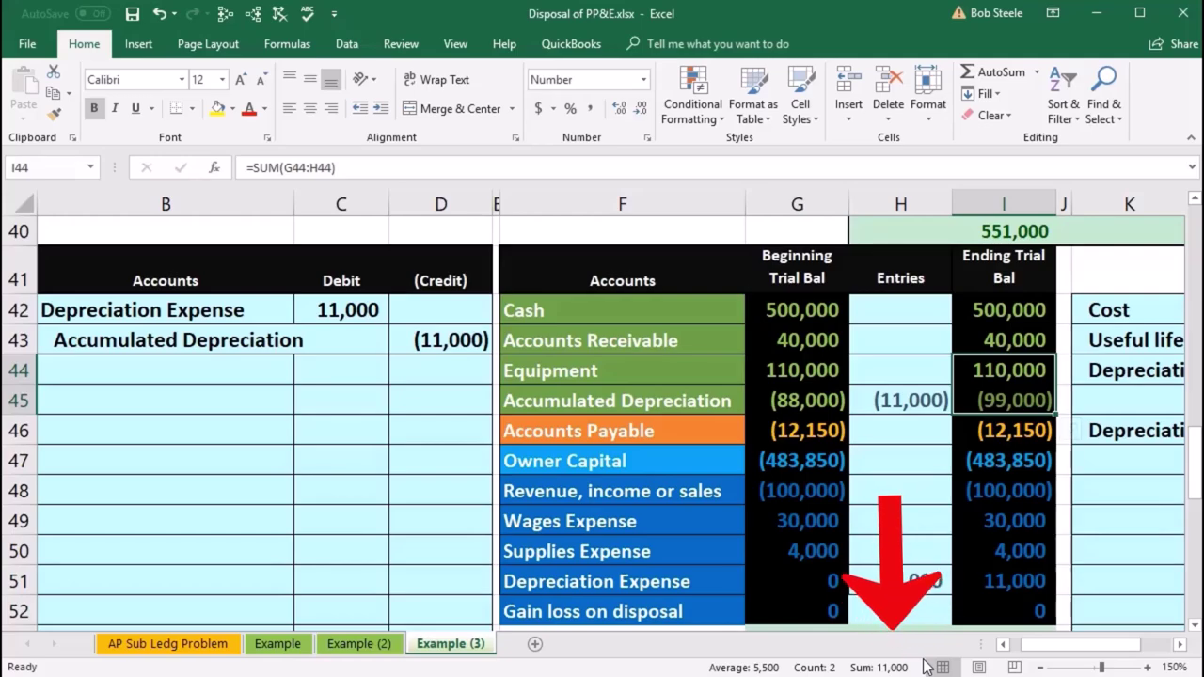
left_click_drag(1029, 645, 1041, 650)
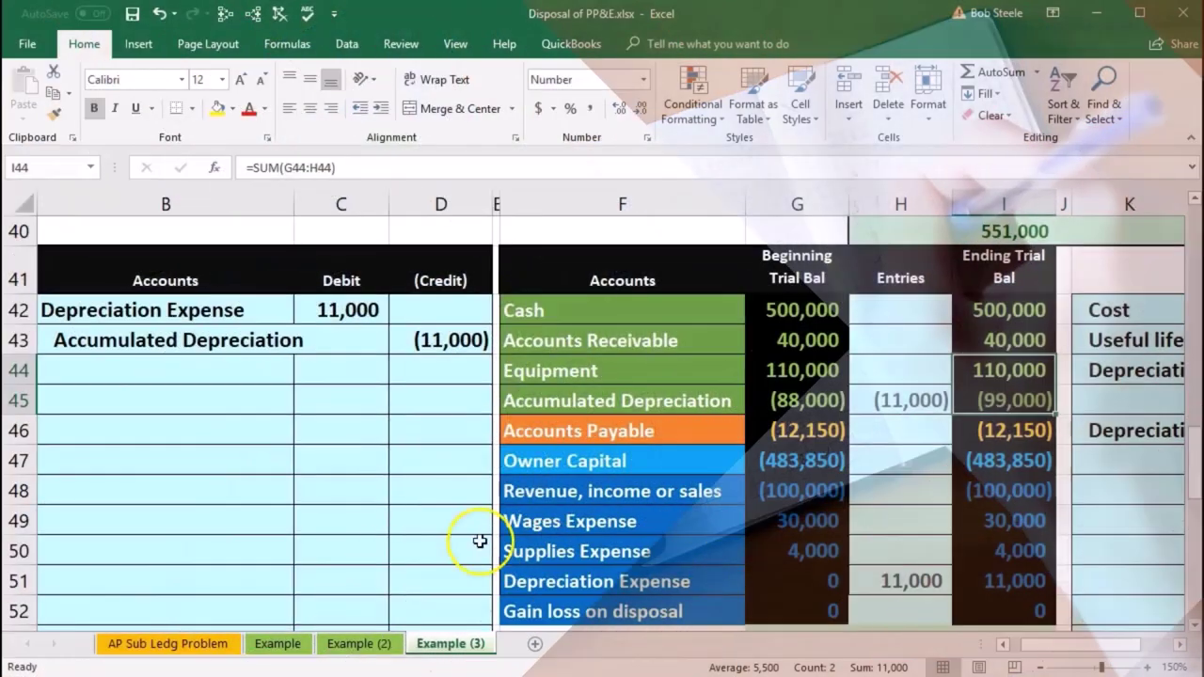
Step: Copy the Equipment account name from F44 and paste it as a value into journal cell B46
left_click(102, 403)
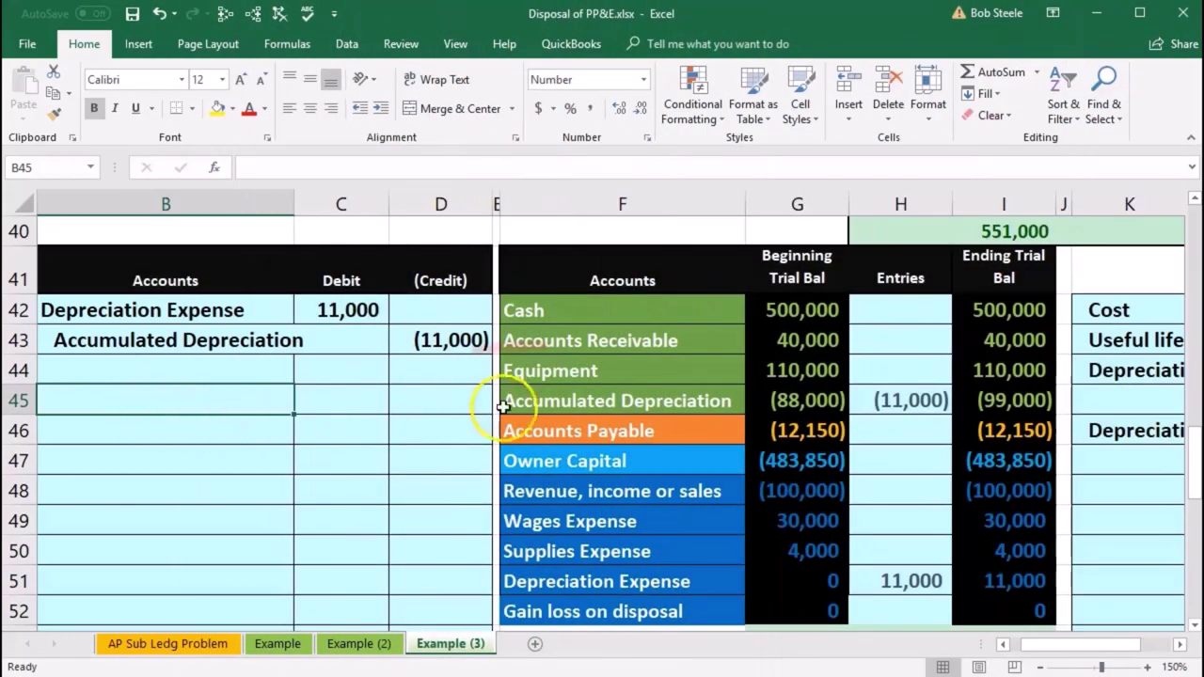
left_click(573, 369)
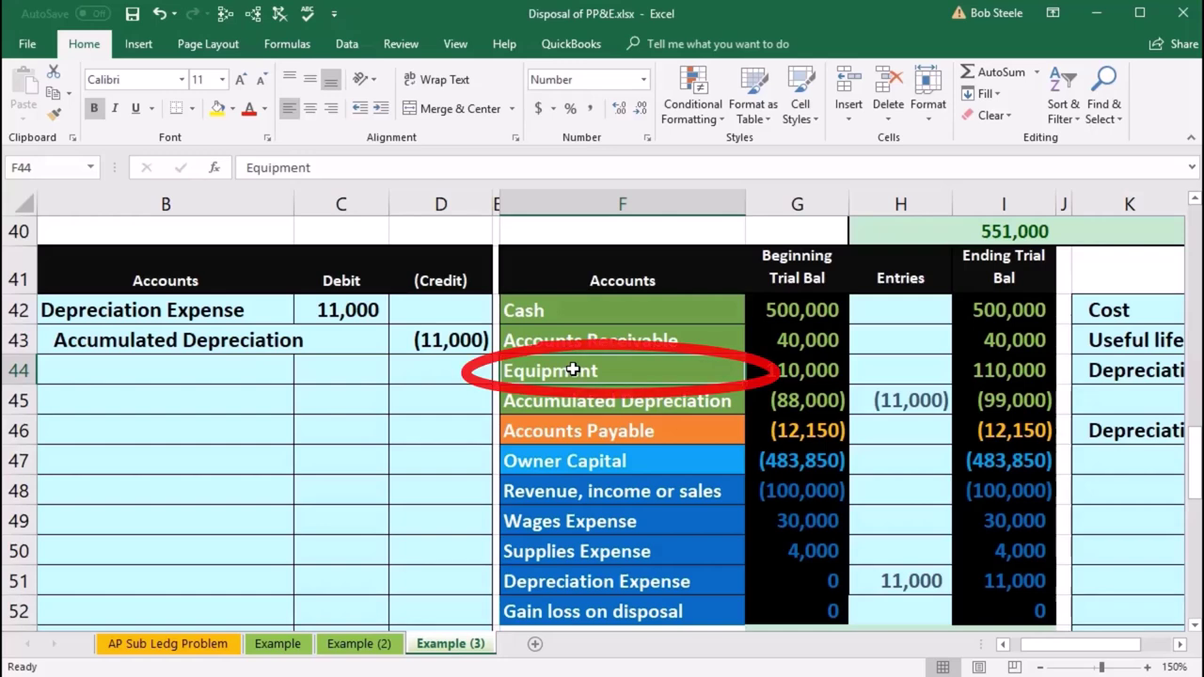
right_click(573, 370)
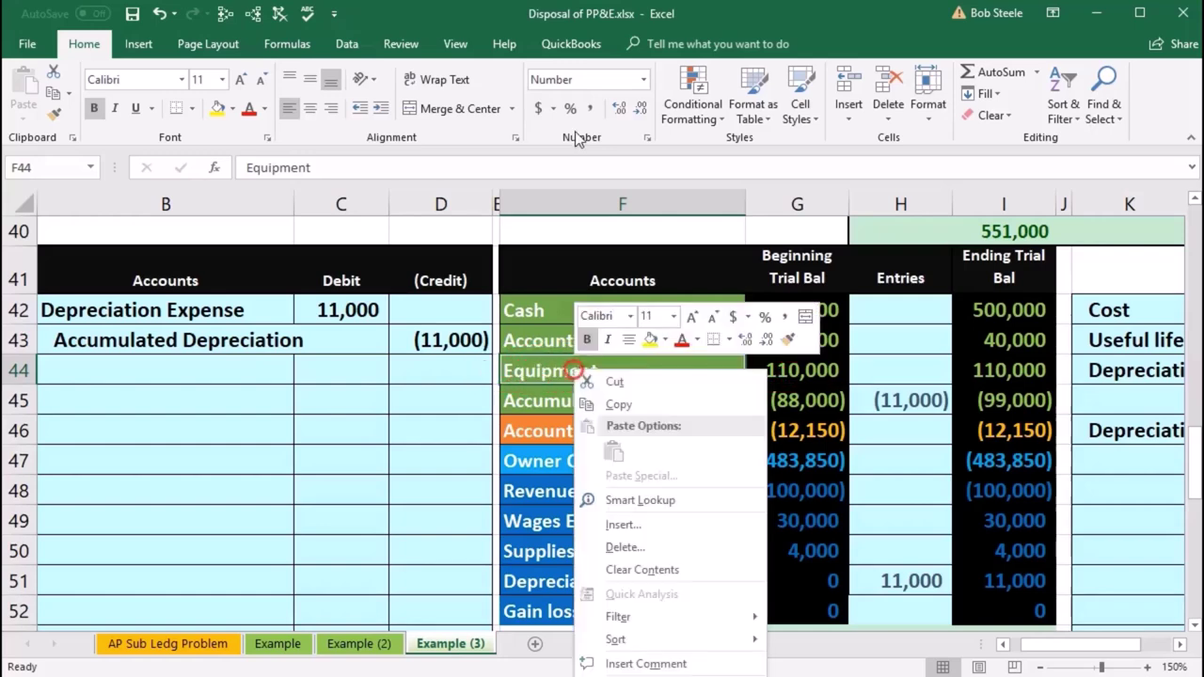
left_click(618, 405)
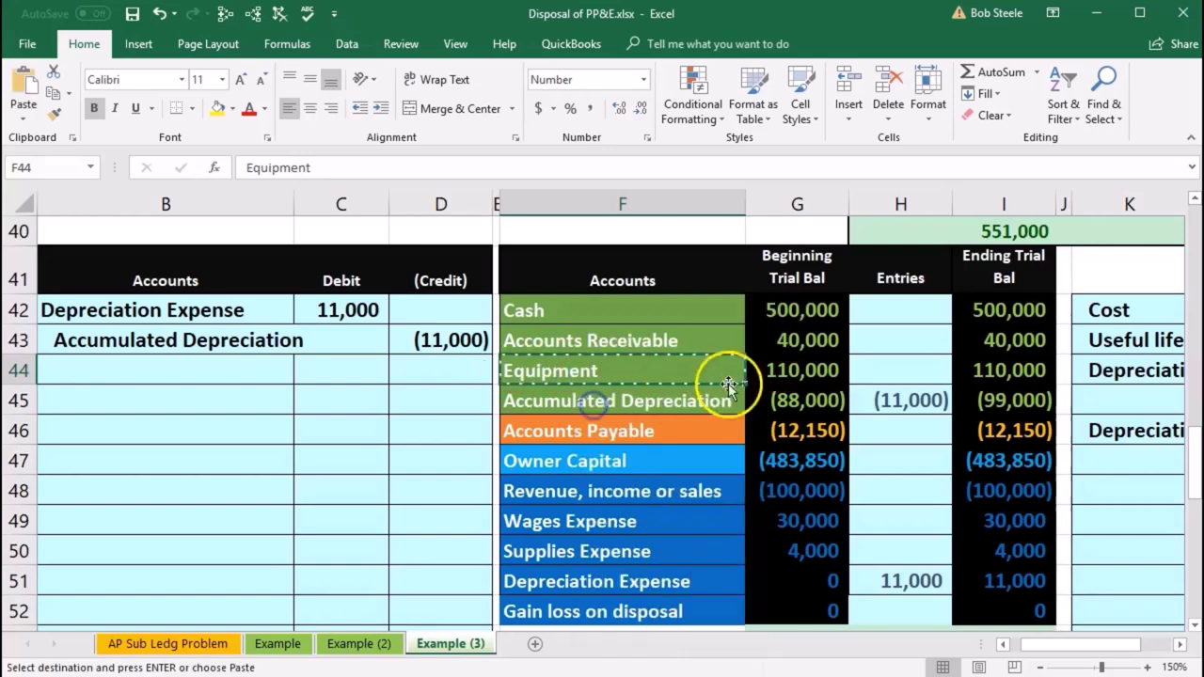
left_click(151, 406)
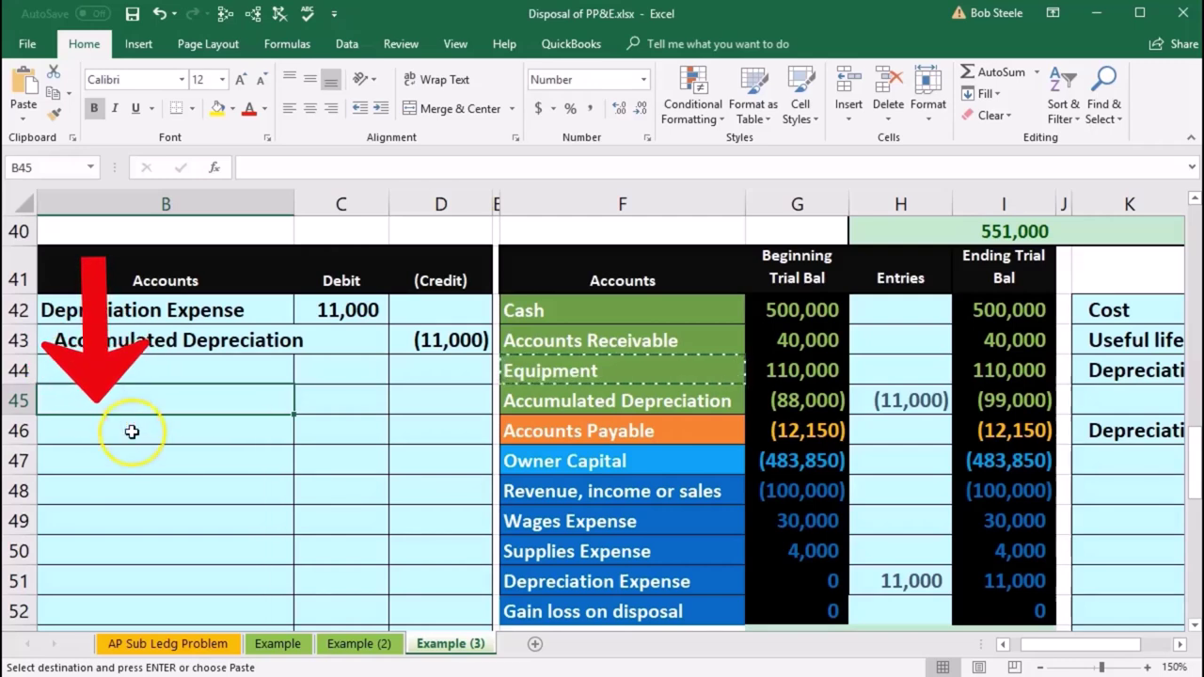
left_click(131, 429)
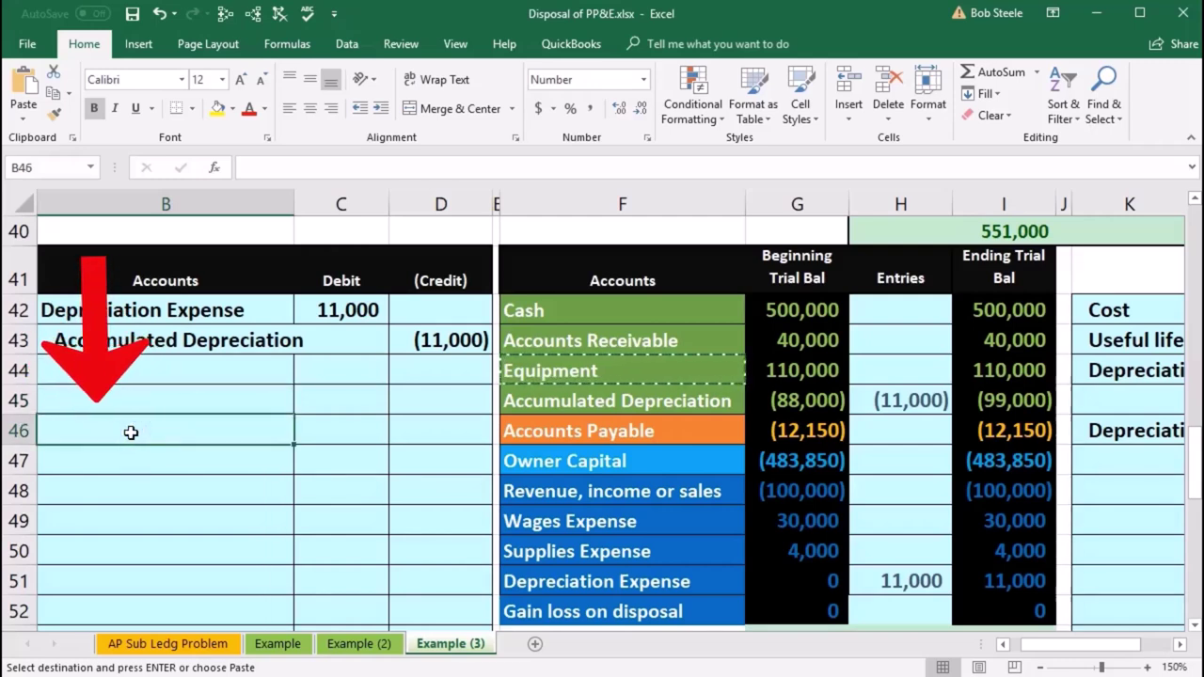
right_click(130, 432)
left_click(200, 515)
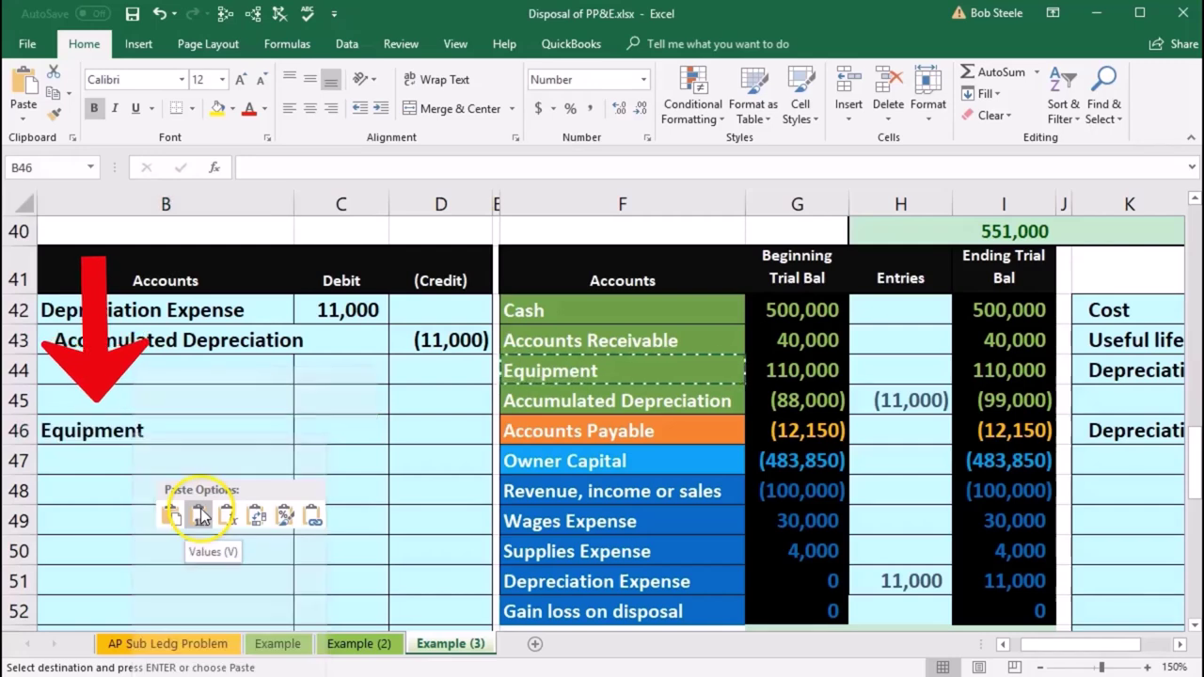
Step: Enter the Equipment credit of -110000 in D46 and indent the account name in B46
left_click(431, 432)
type("-")
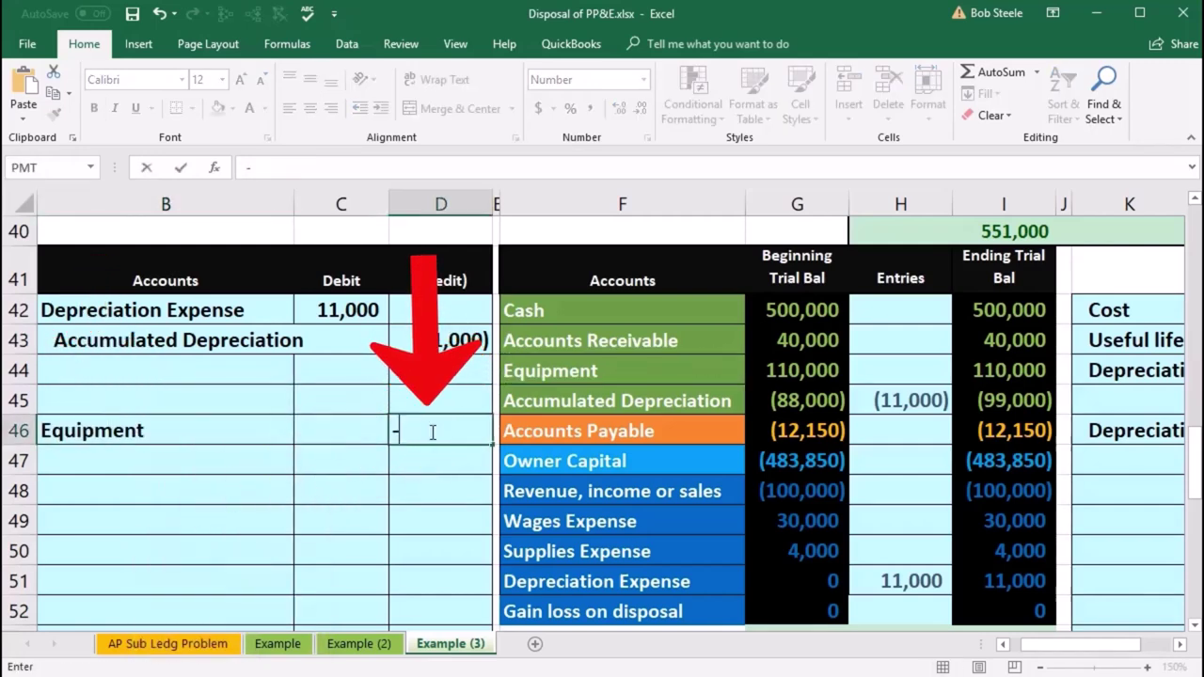
type("110000")
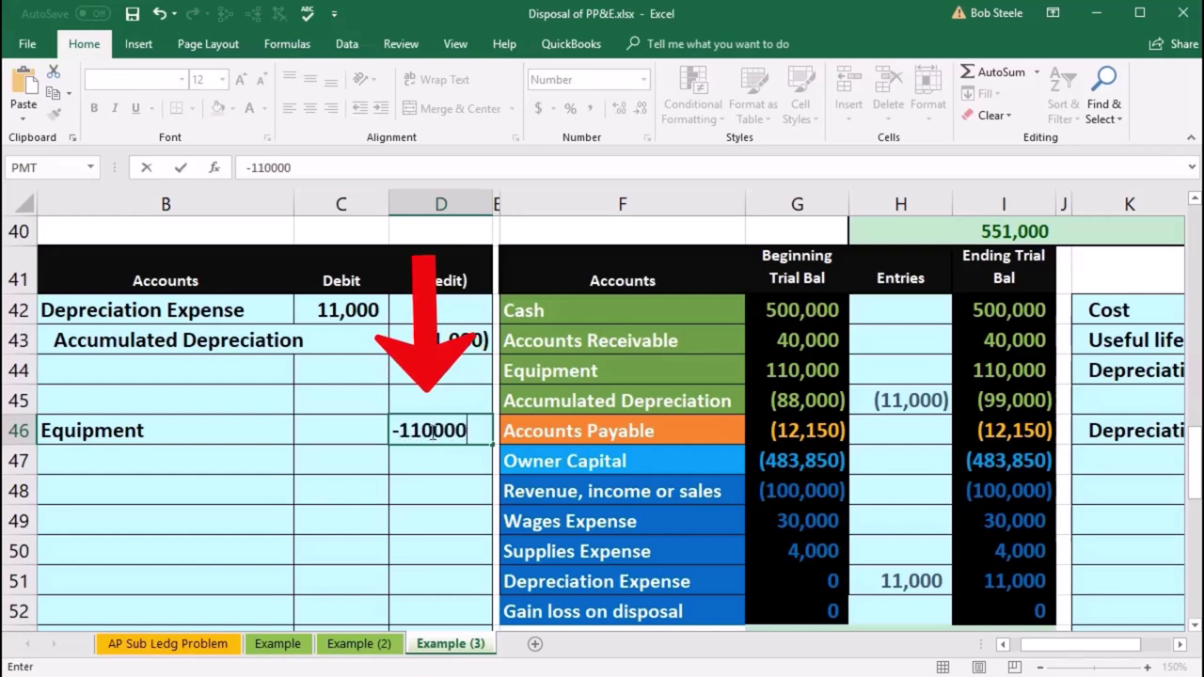
key("Return")
left_click(230, 426)
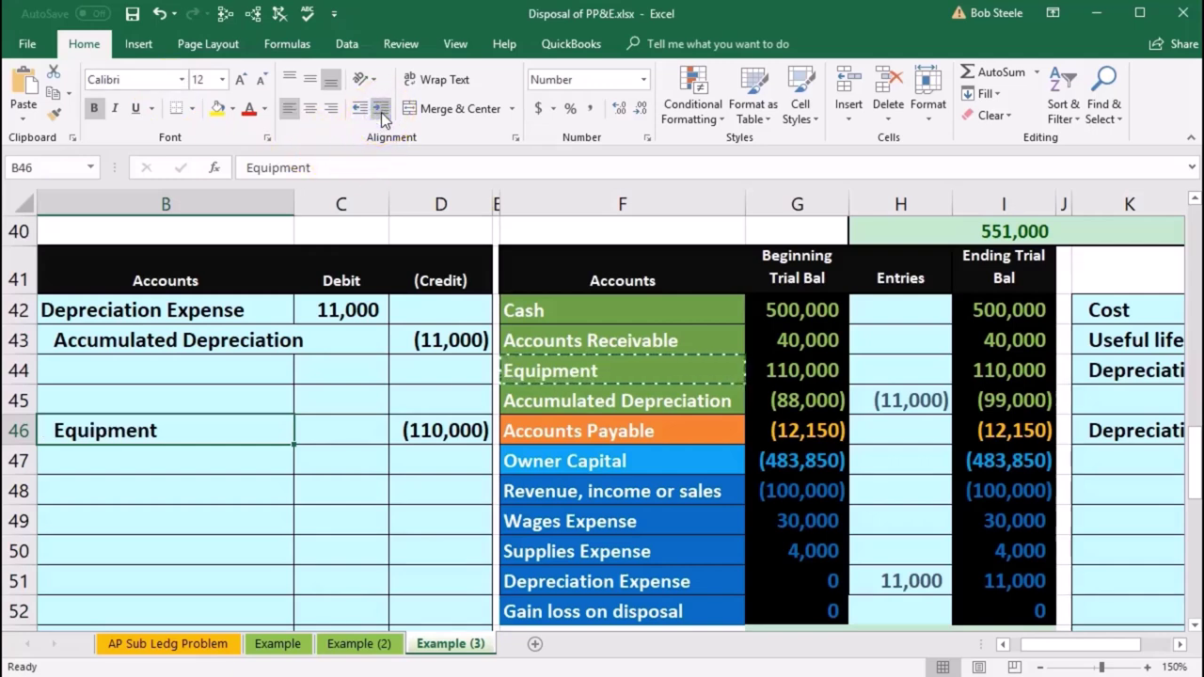
Step: Review the Accumulated Depreciation balances, then copy the account name from F45 and paste it as a value into B45
left_click(612, 405)
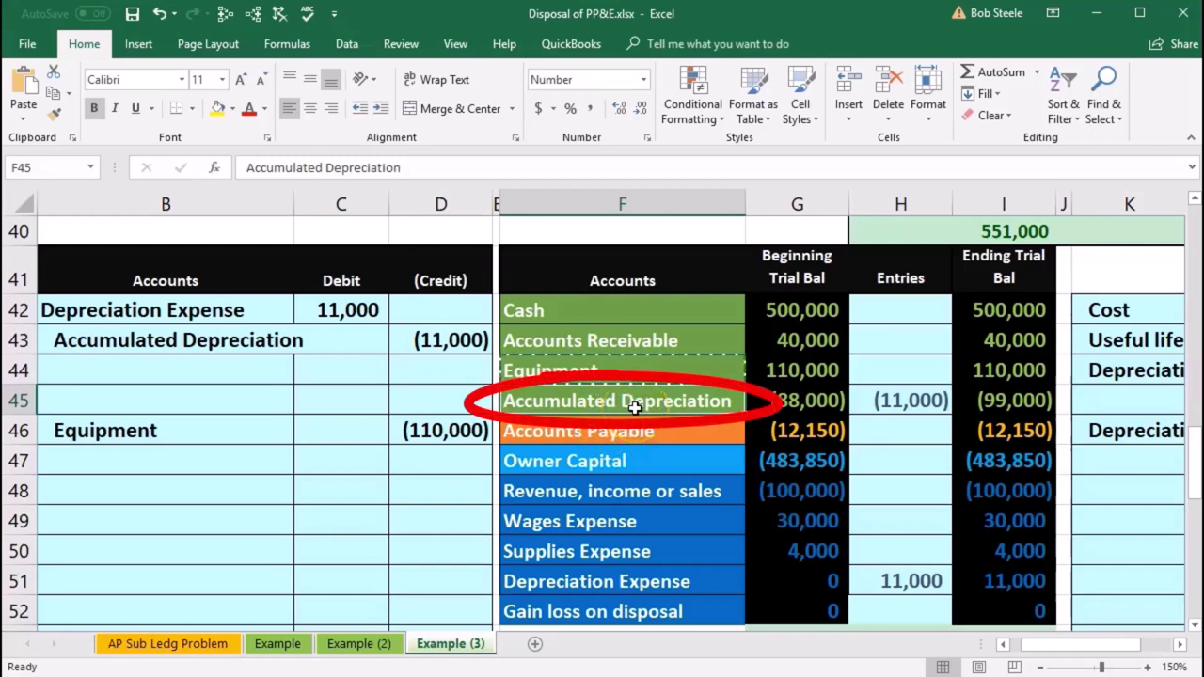
left_click(999, 395)
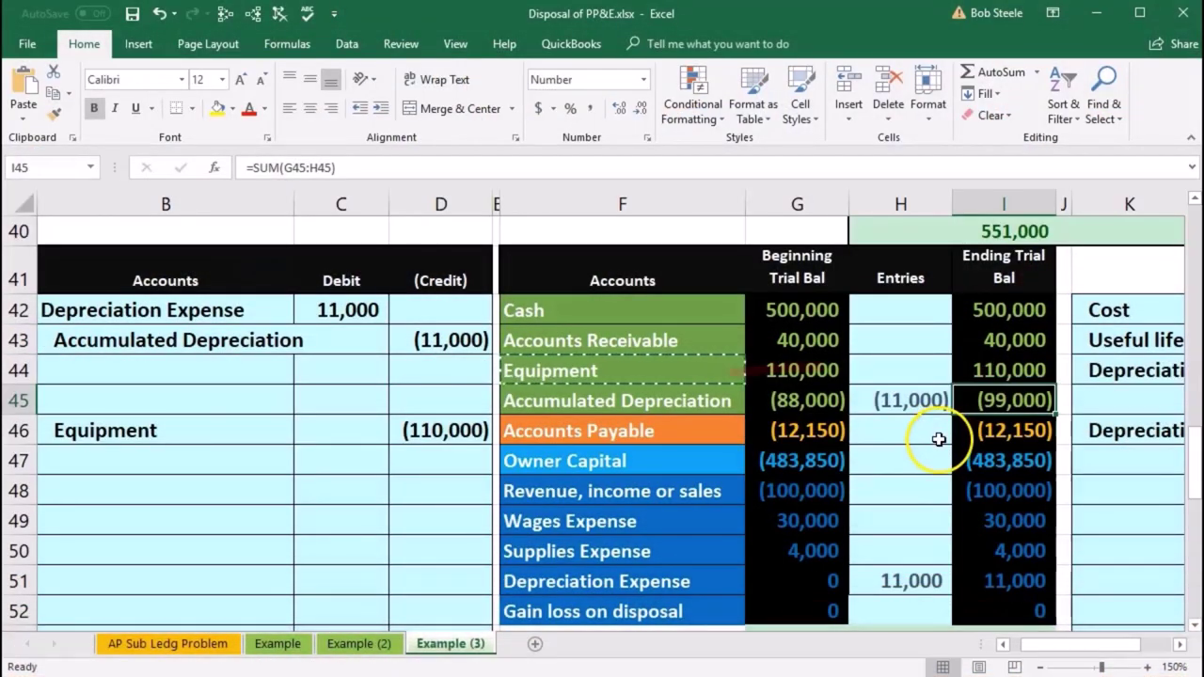
left_click(809, 400)
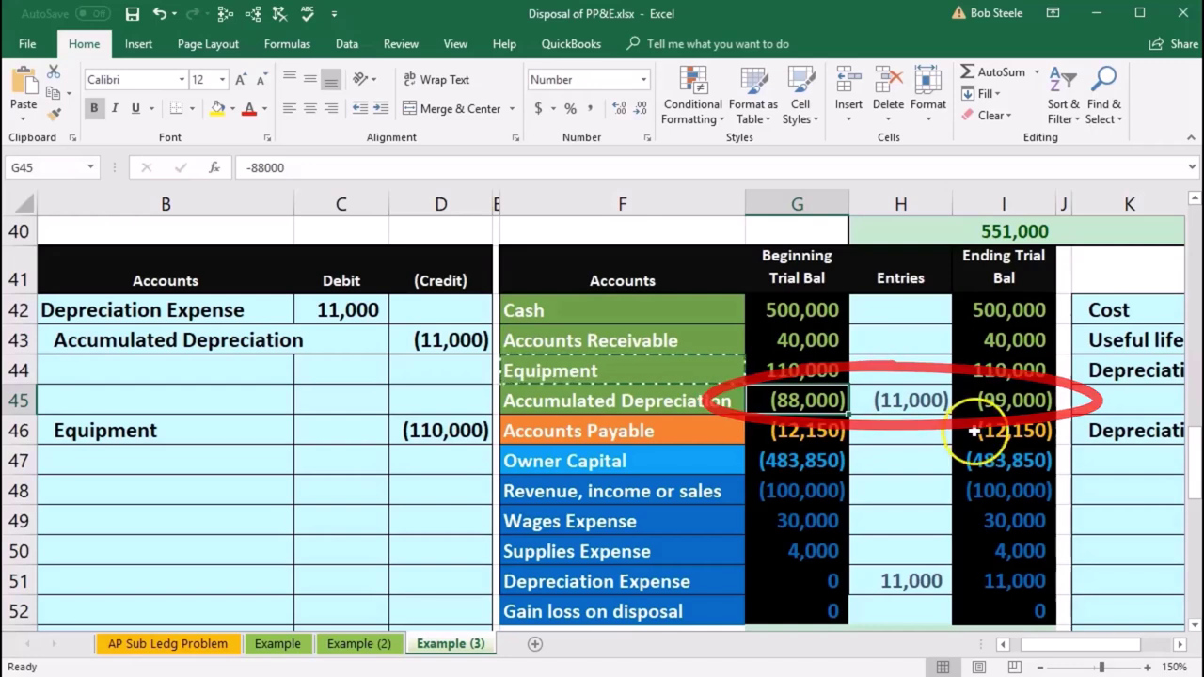
left_click(638, 401)
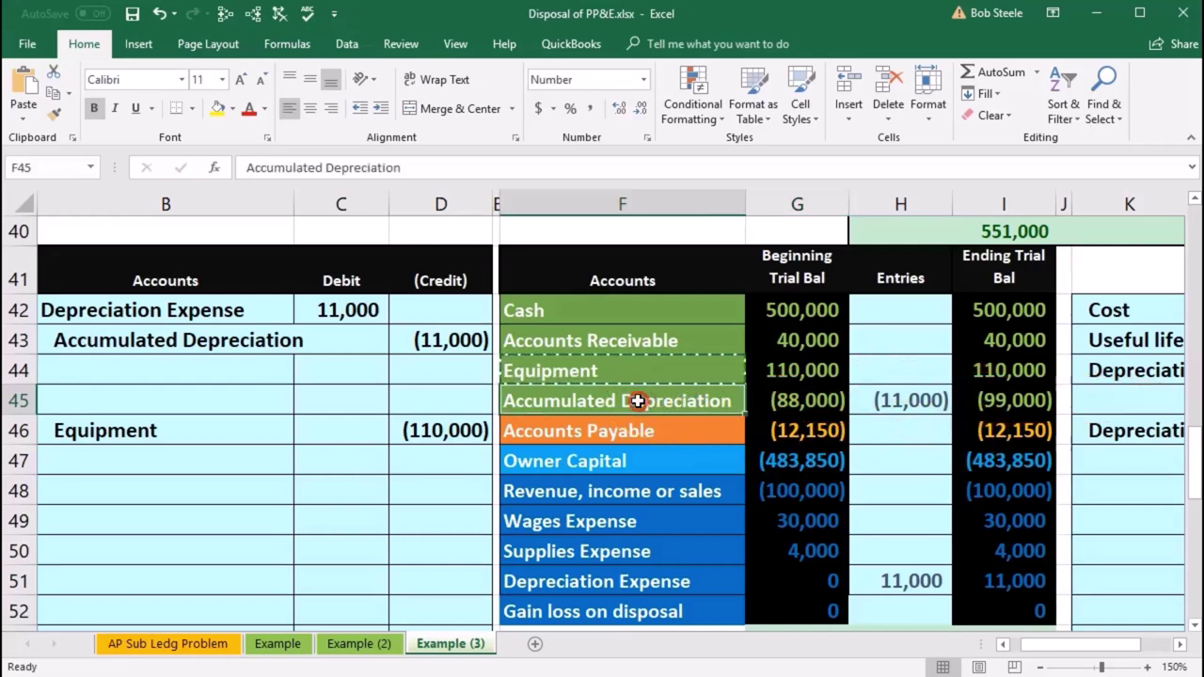
right_click(638, 401)
left_click(679, 436)
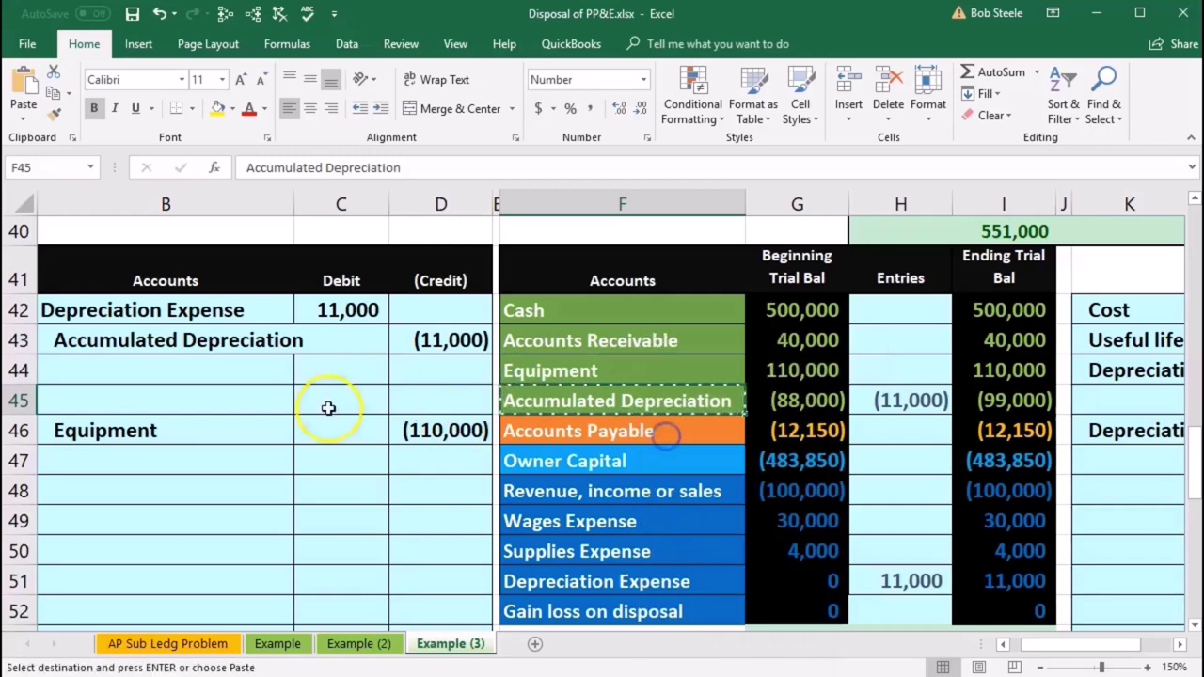
left_click(157, 391)
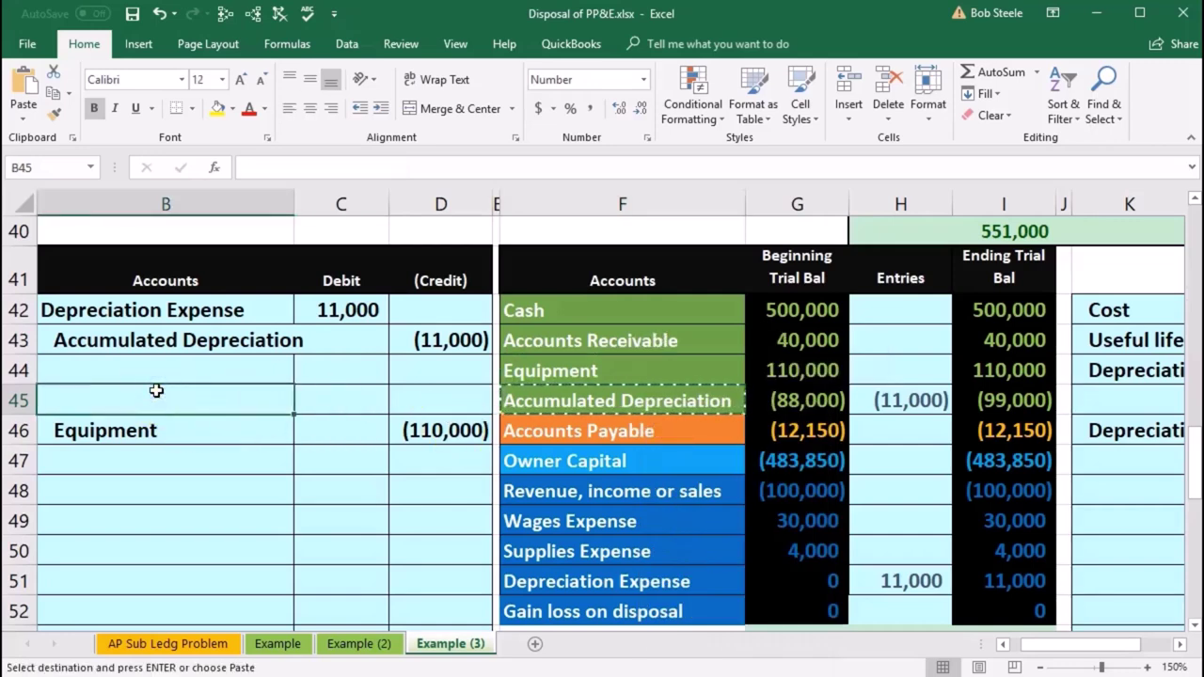
right_click(156, 391)
left_click(226, 470)
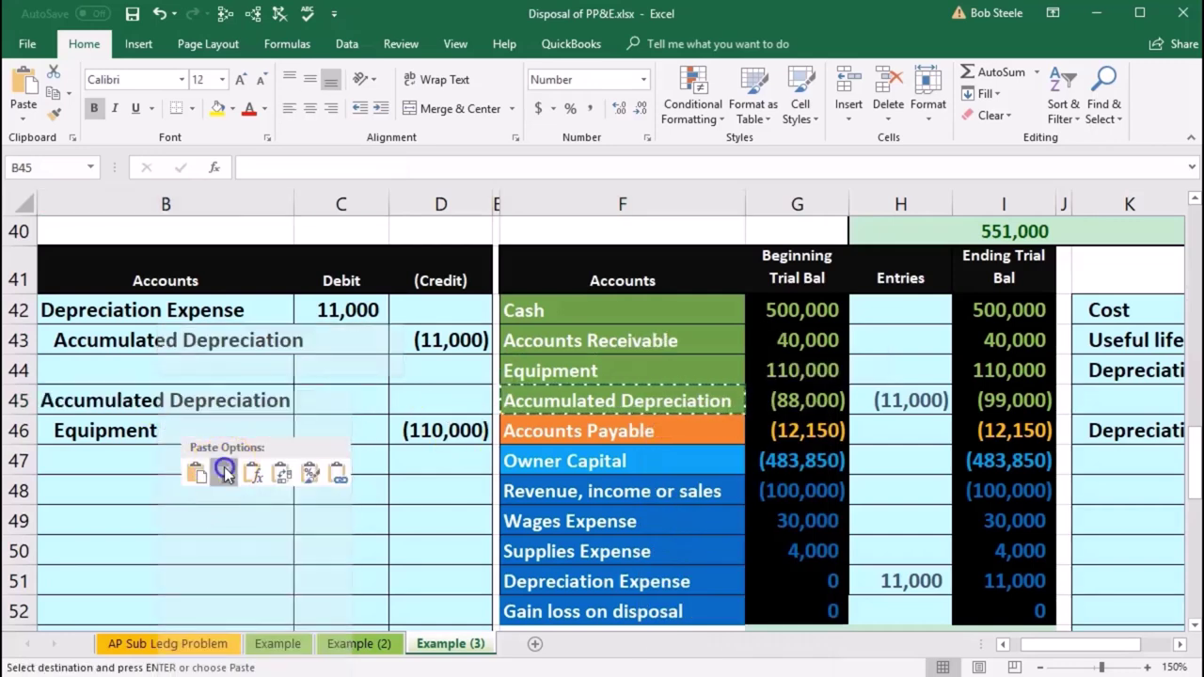
Step: Enter 99000 as the Accumulated Depreciation debit in C45
left_click(318, 407)
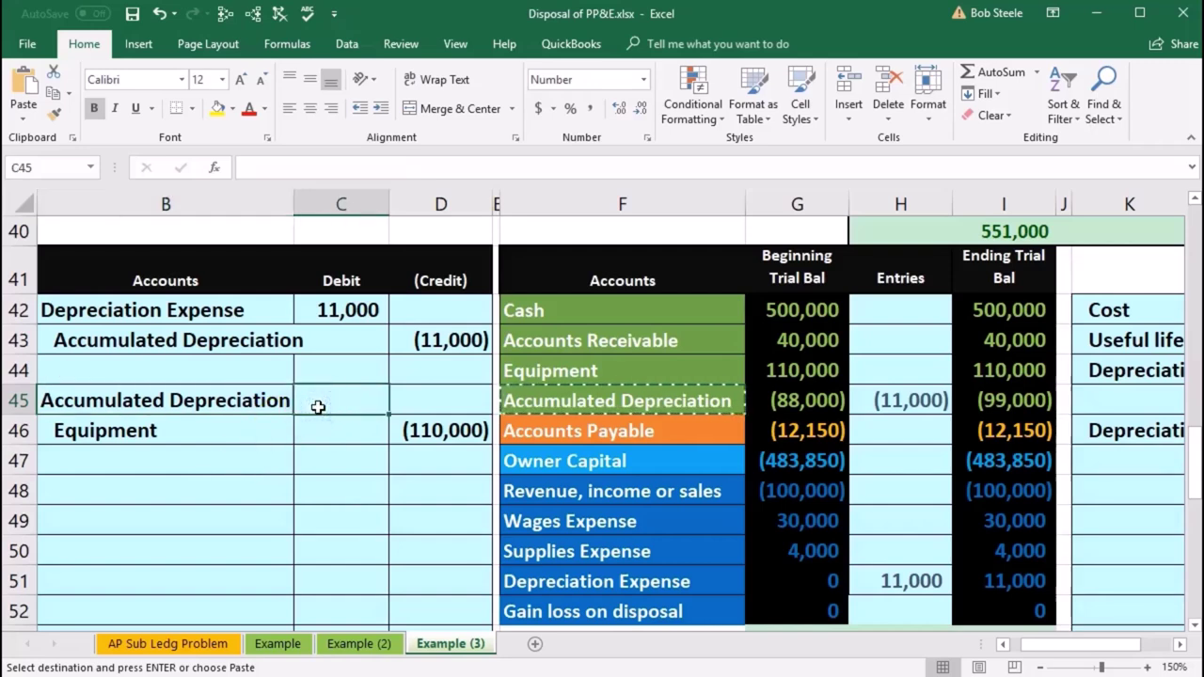
type("99")
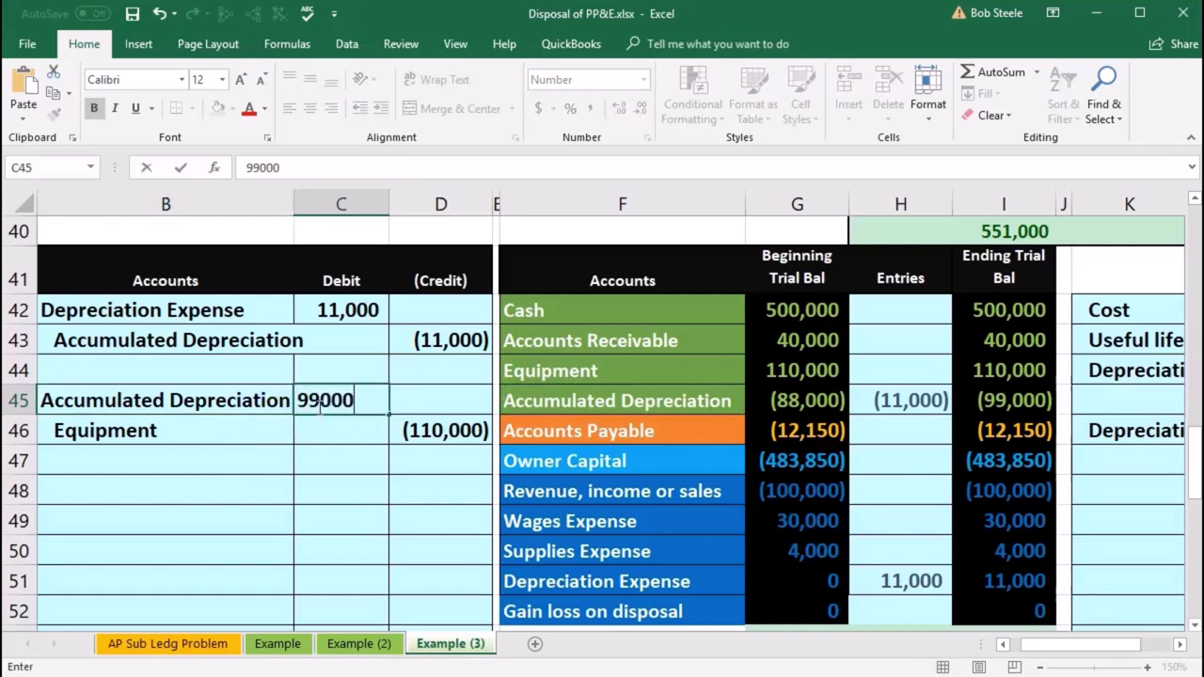
key("Return")
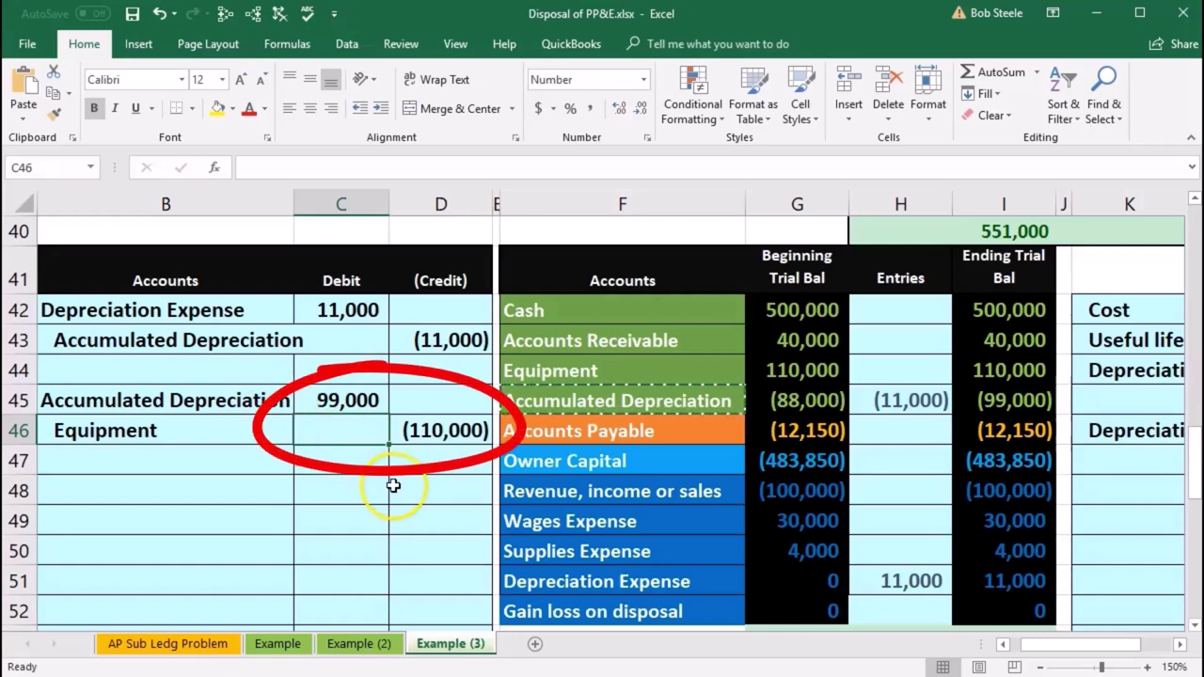
left_click(353, 459)
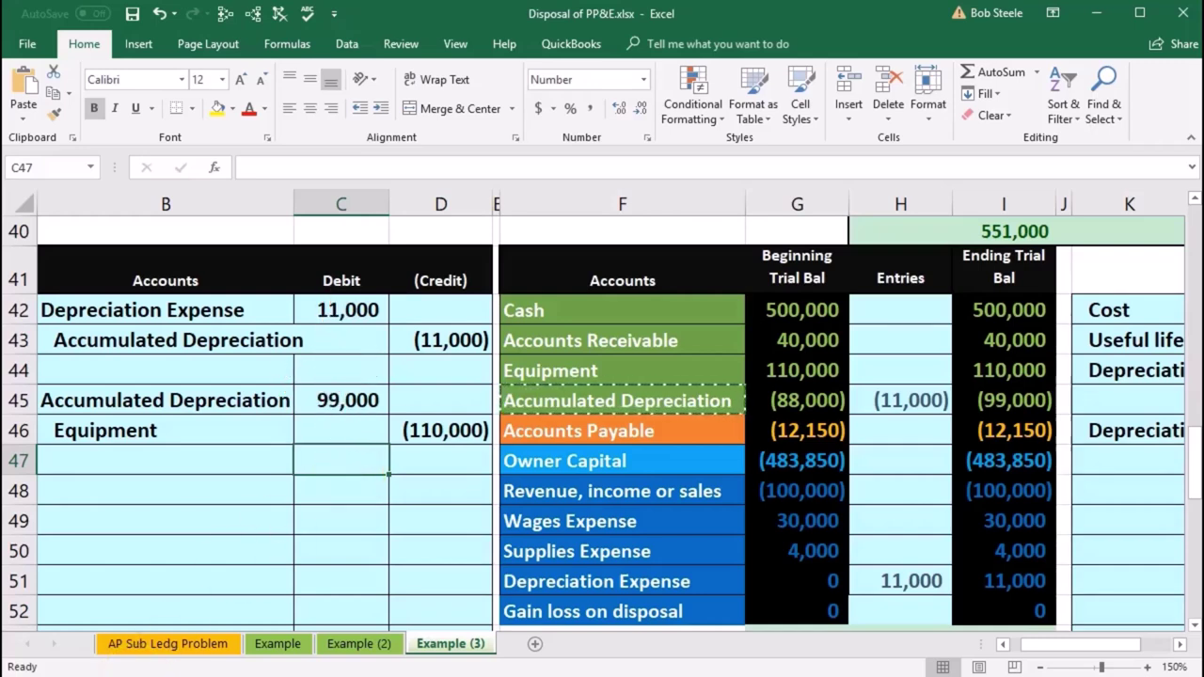
Step: Check the difference between the disposal entry's debit and credit by summing C45:D46
left_click_drag(340, 402, 409, 426)
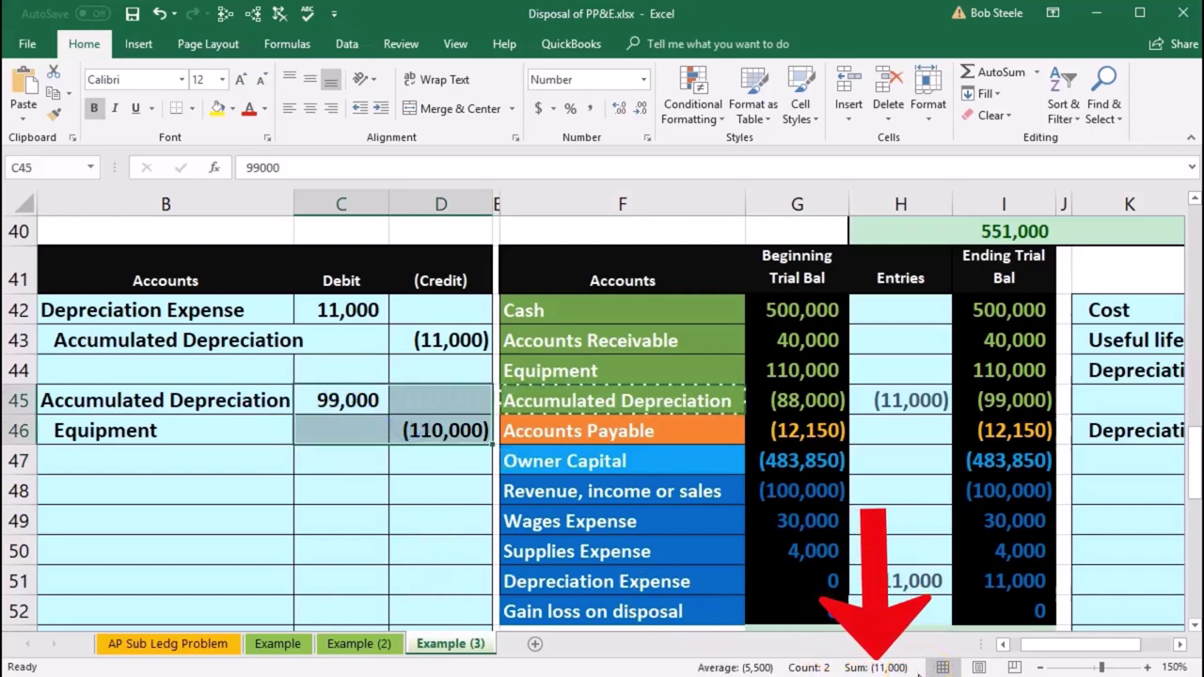
left_click(349, 461)
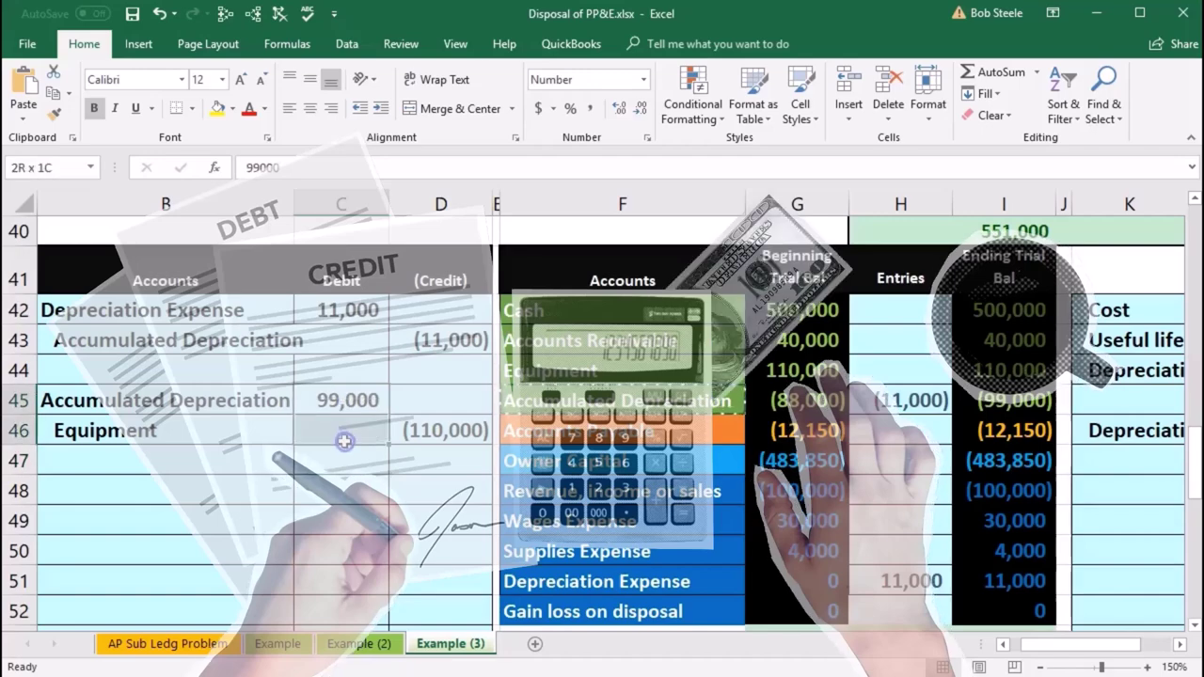
left_click_drag(442, 403, 444, 420)
left_click(341, 457)
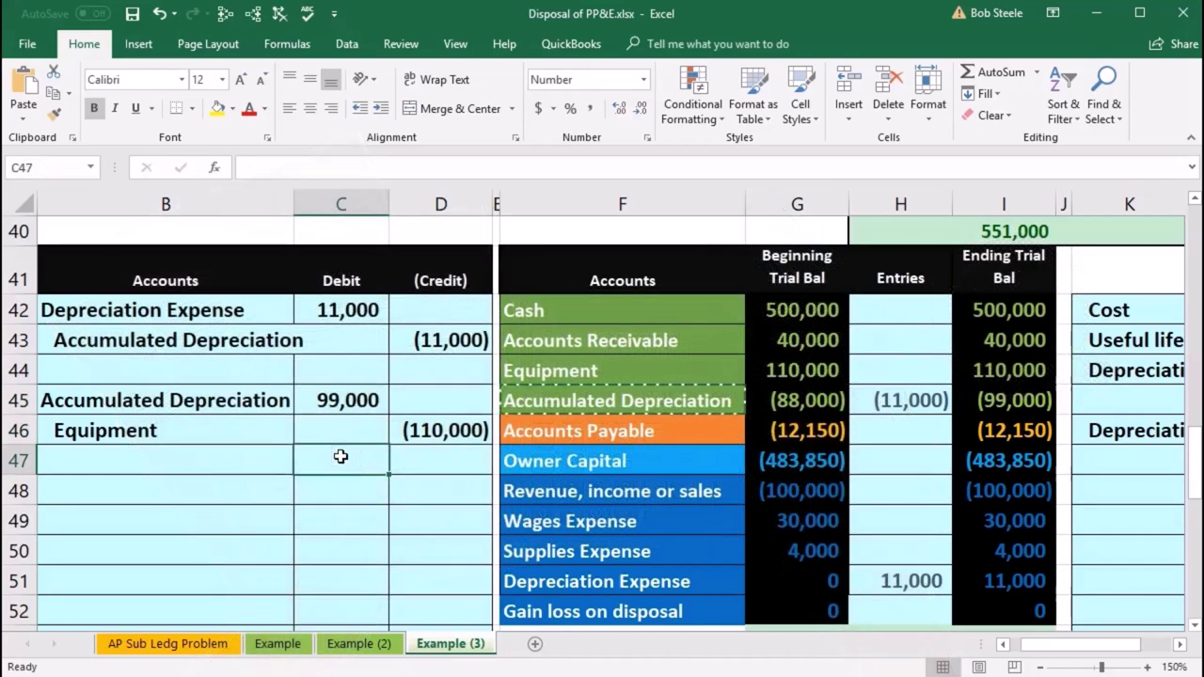
Step: Enter =-SUM(C45:D46) as the balancing debit in C47 and check it against the ending balances in I44:I45
type("-sum")
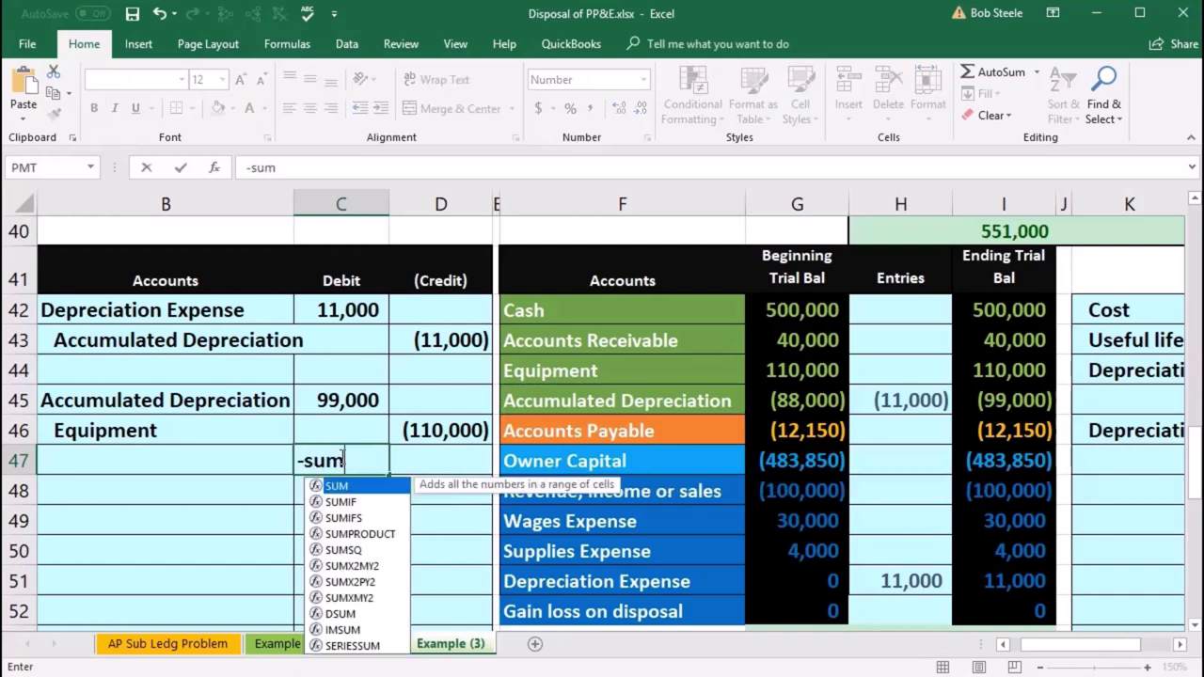
double_click(336, 488)
mouse_move(343, 399)
left_mouse_down()
mouse_move(400, 409)
mouse_move(411, 430)
left_mouse_up()
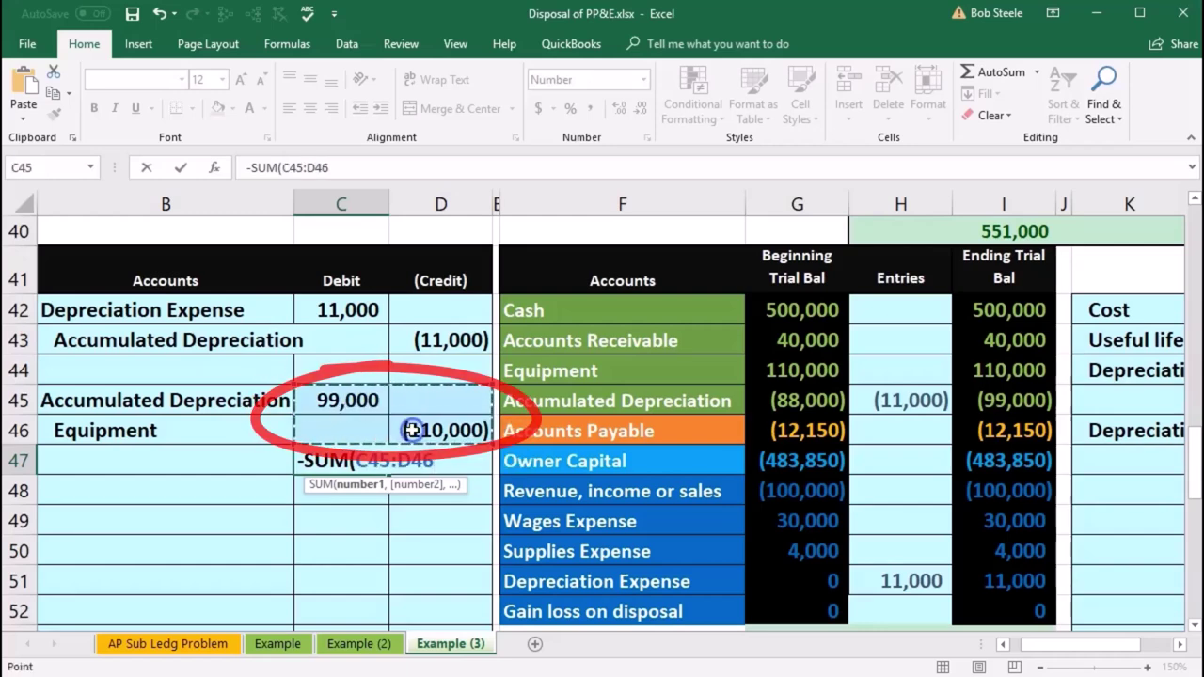
key("Return")
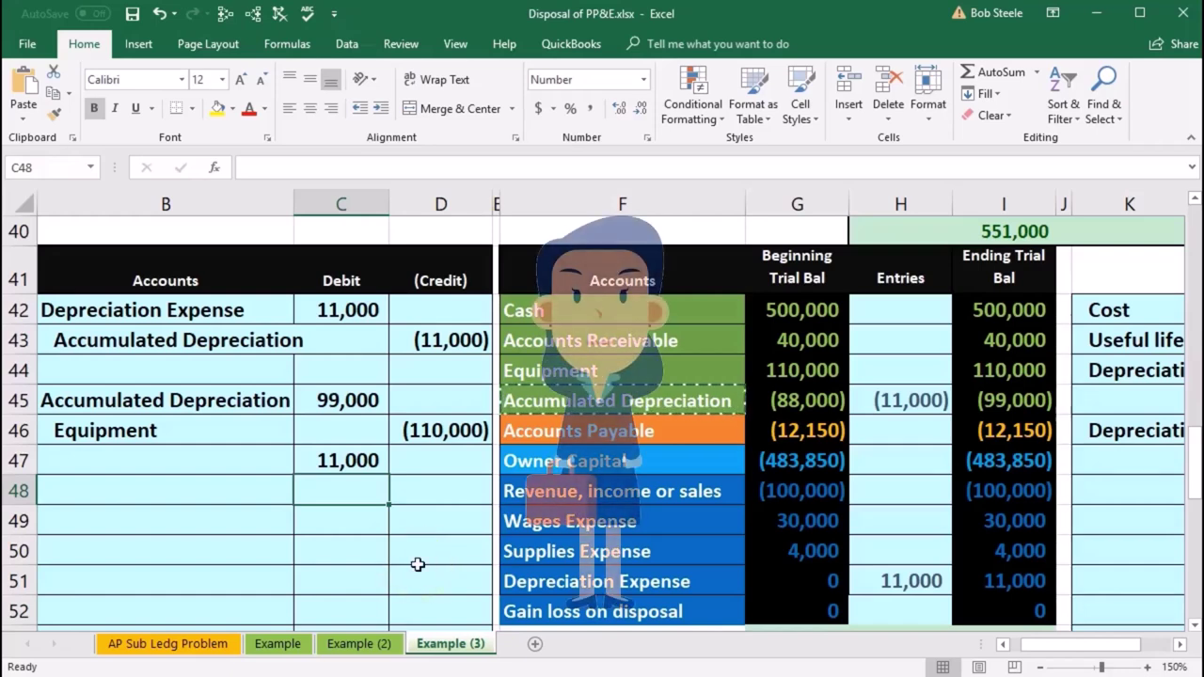
left_click(418, 564)
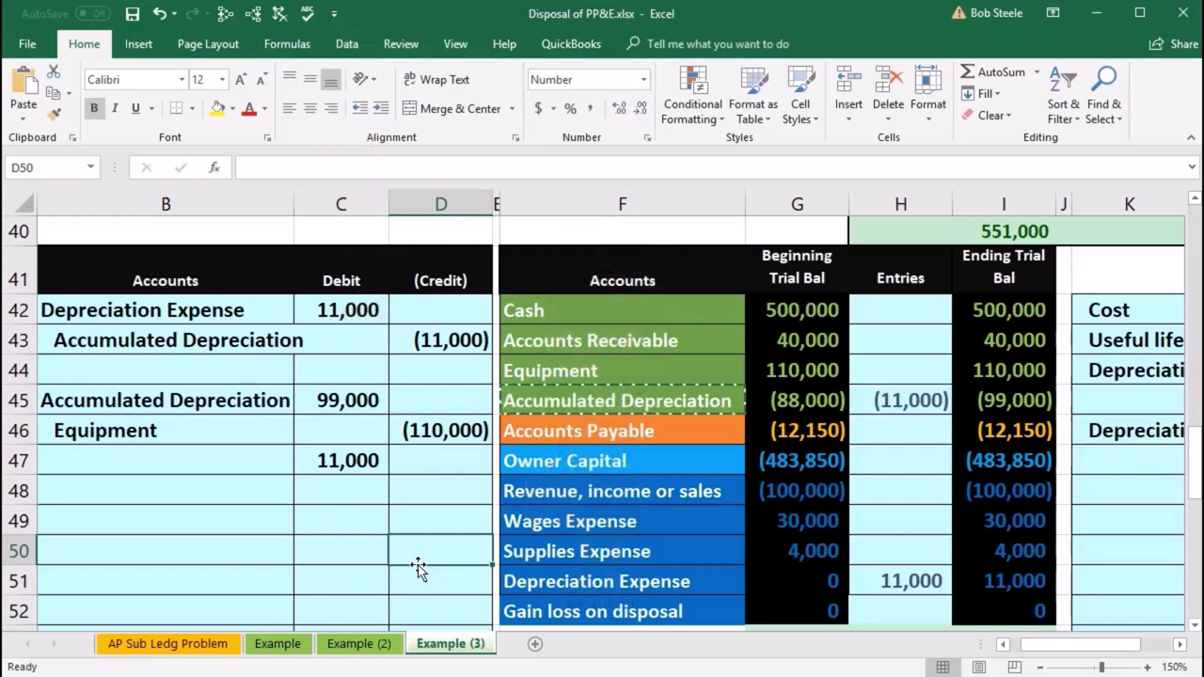
left_click(341, 461)
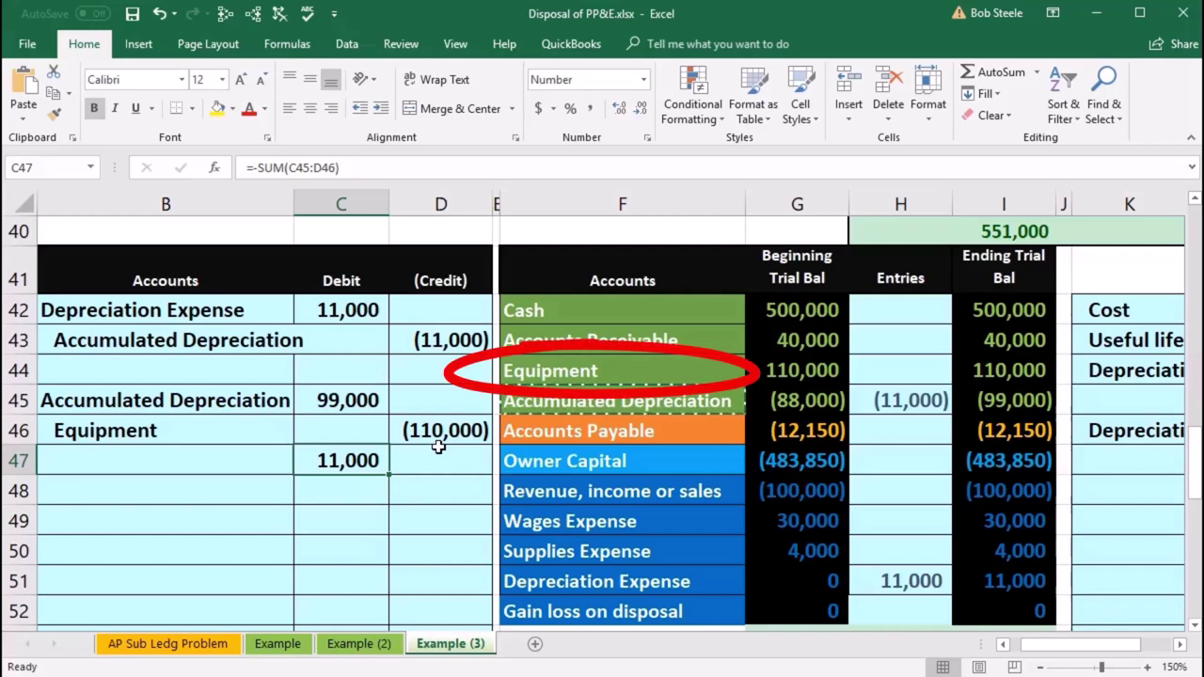
left_click_drag(989, 375, 988, 391)
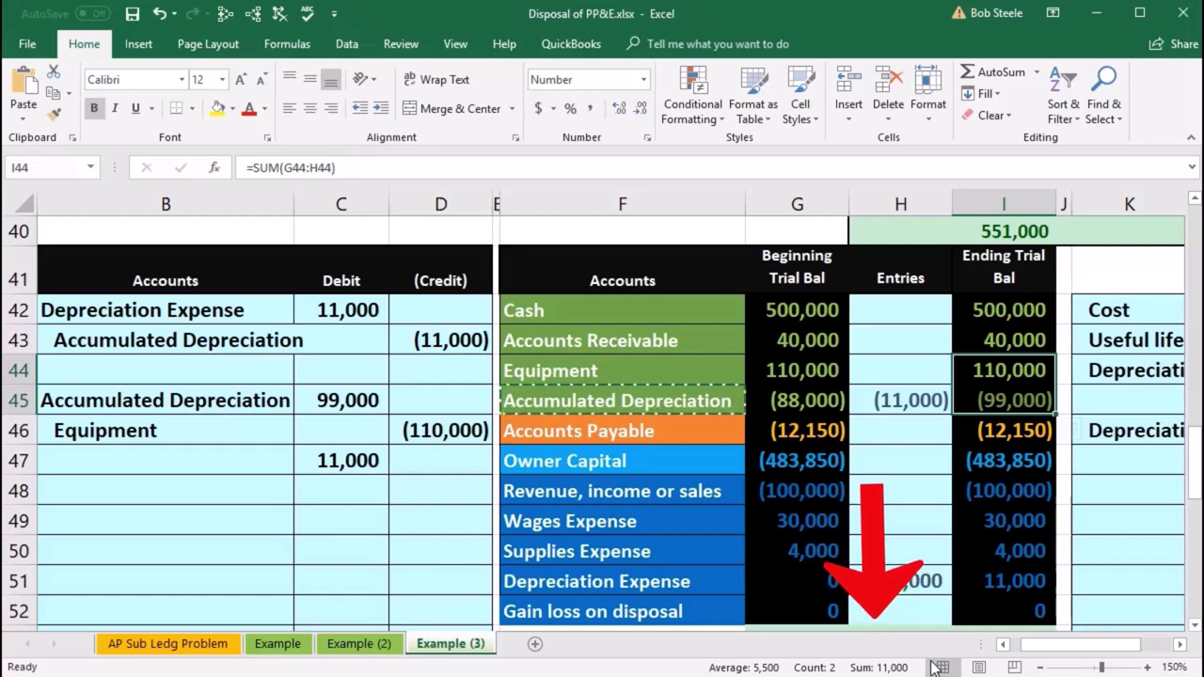
Step: Copy the Gain loss on disposal account name from F52 and paste it as a value into B47
left_click(598, 612)
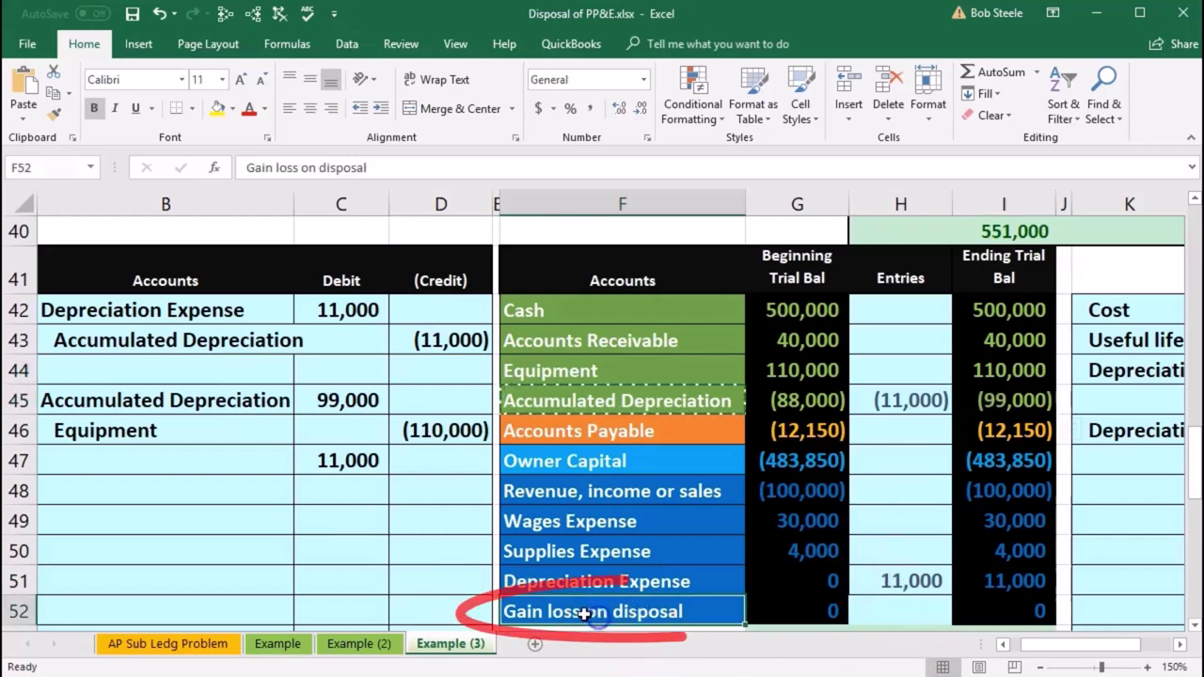
right_click(702, 614)
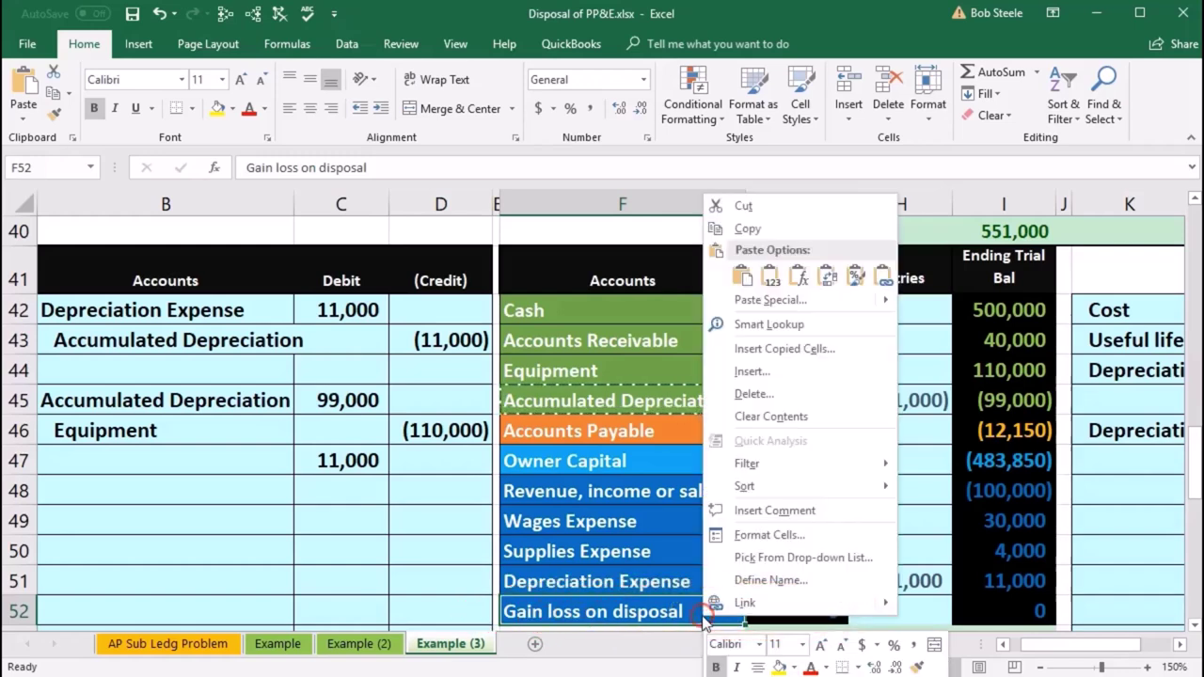
left_click(743, 229)
left_click(203, 458)
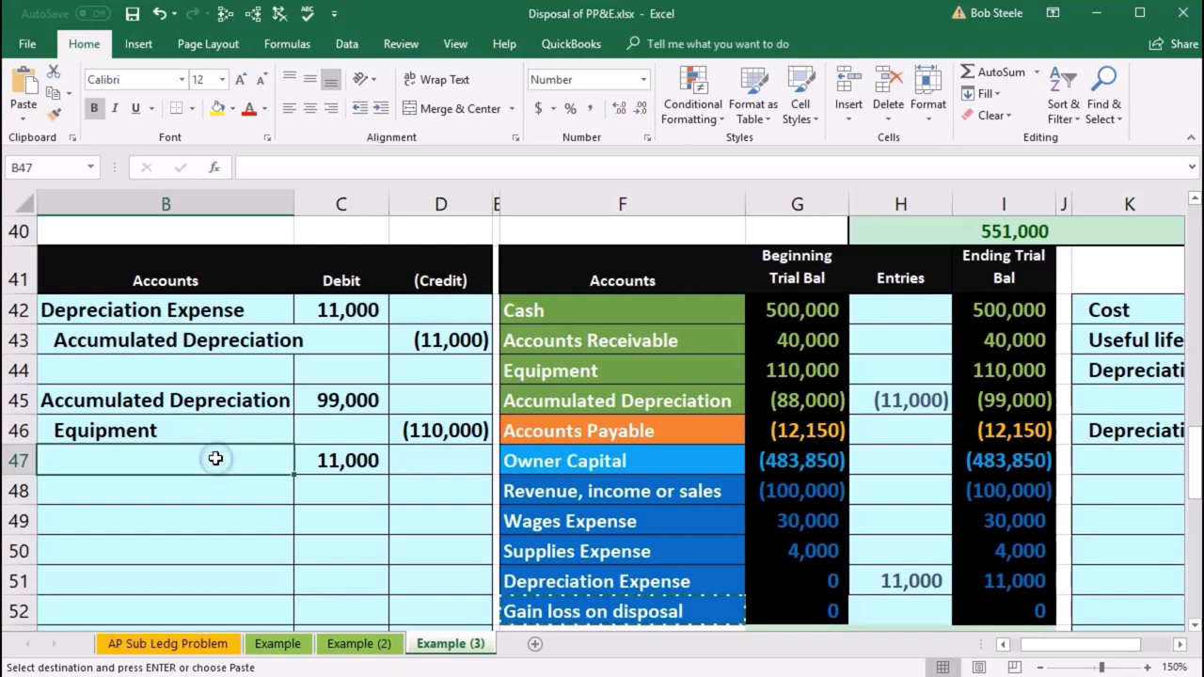
right_click(215, 458)
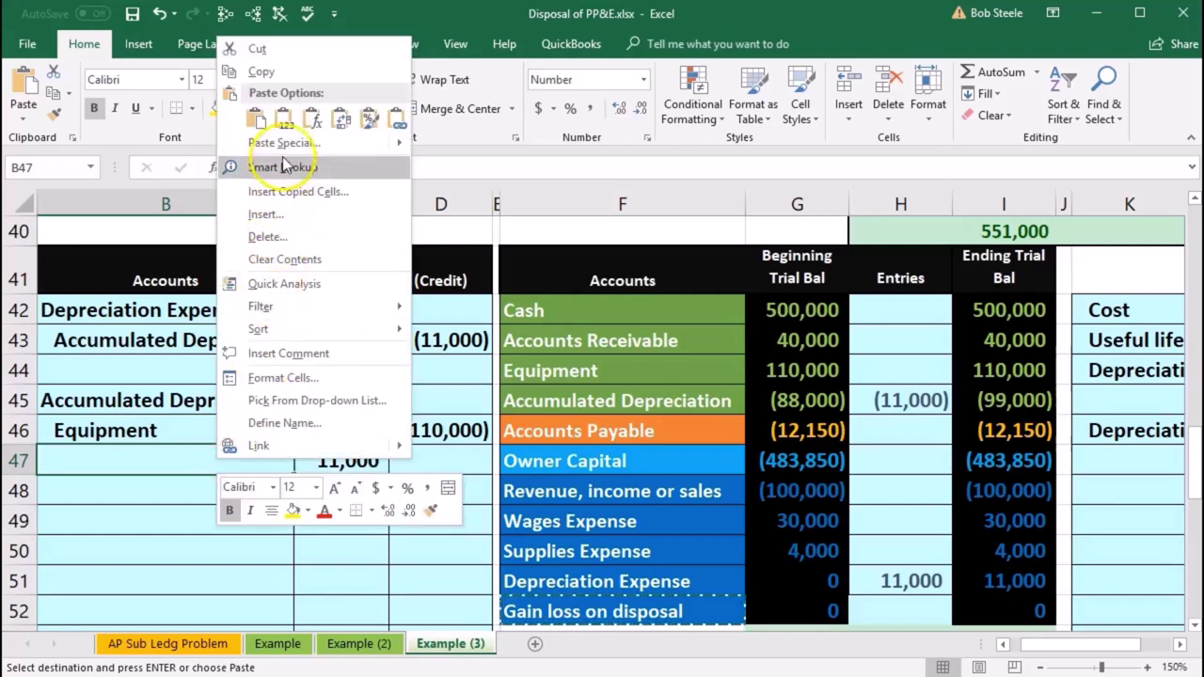
left_click(283, 118)
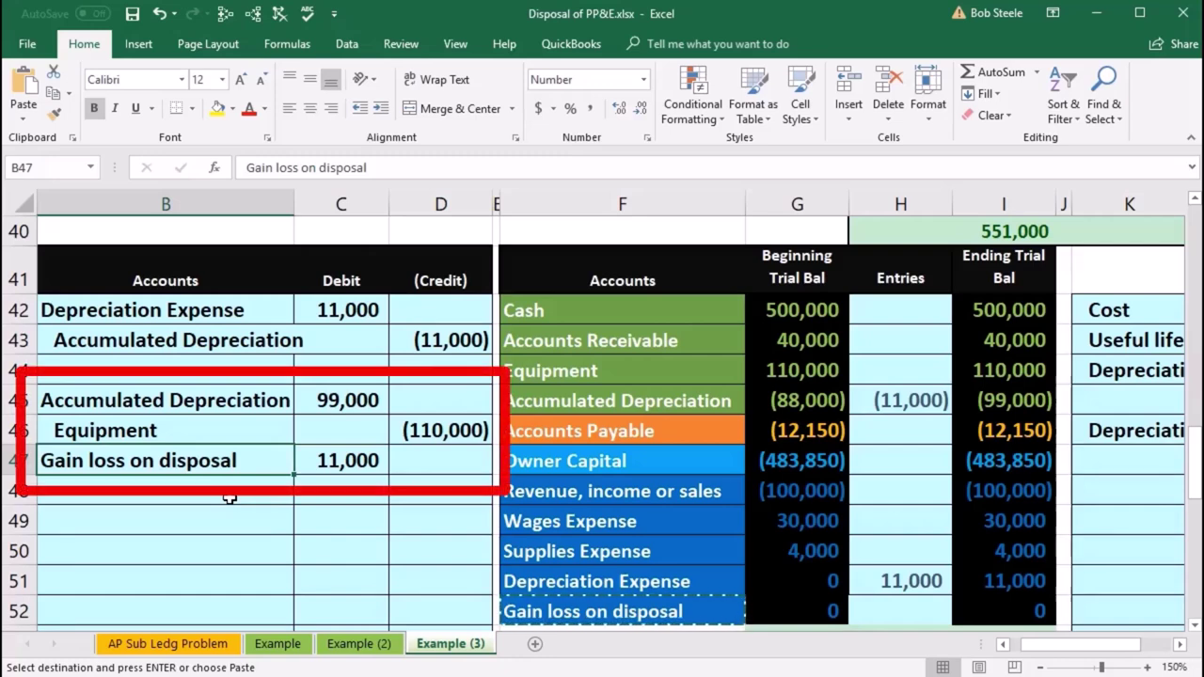
Step: Post the Accumulated Depreciation debit to the trial balance by extending the H45 formula to =D43+C45
left_click_drag(204, 398, 341, 399)
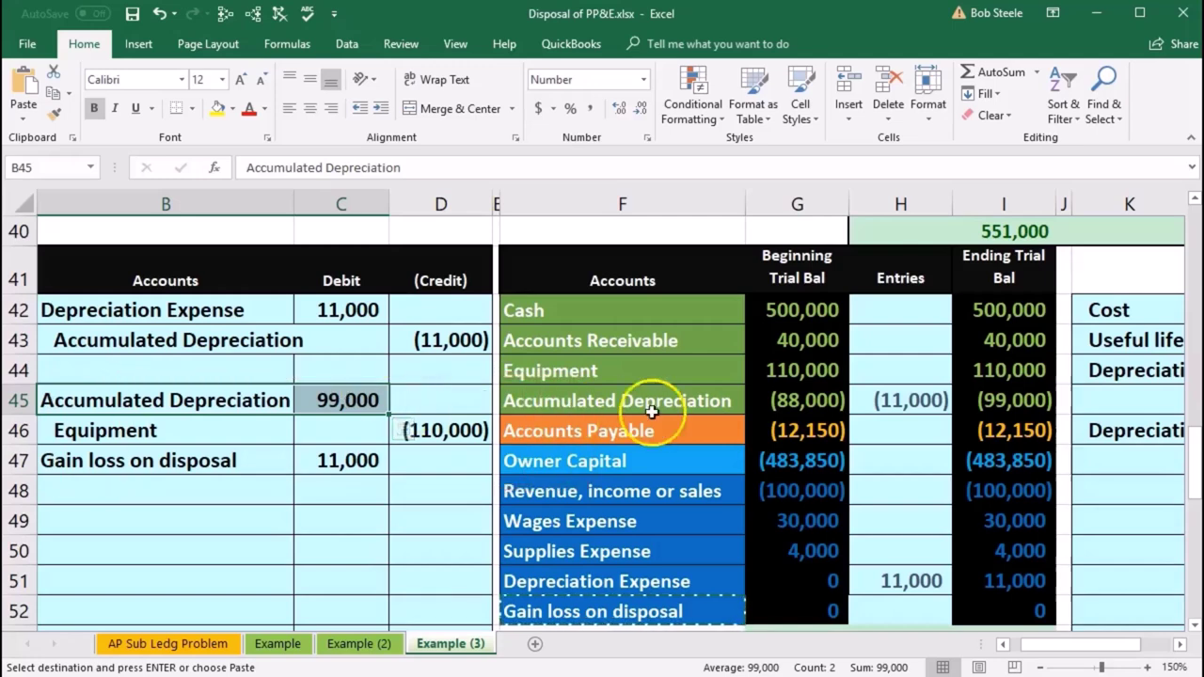
left_click(900, 401)
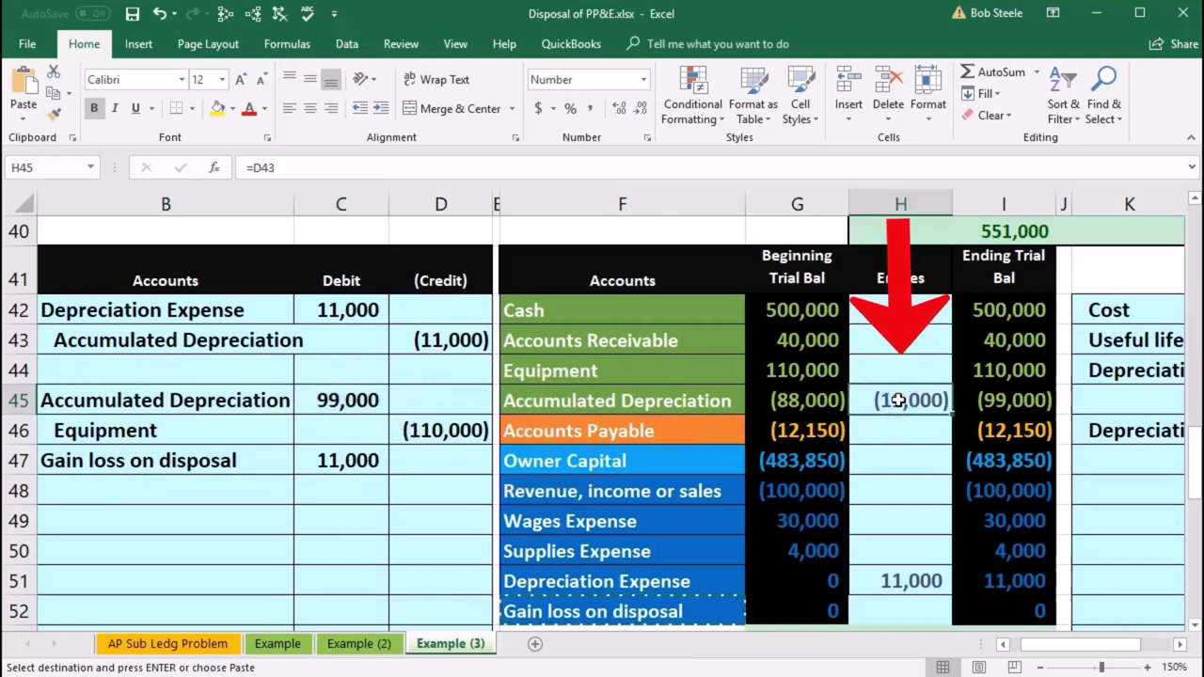
double_click(901, 401)
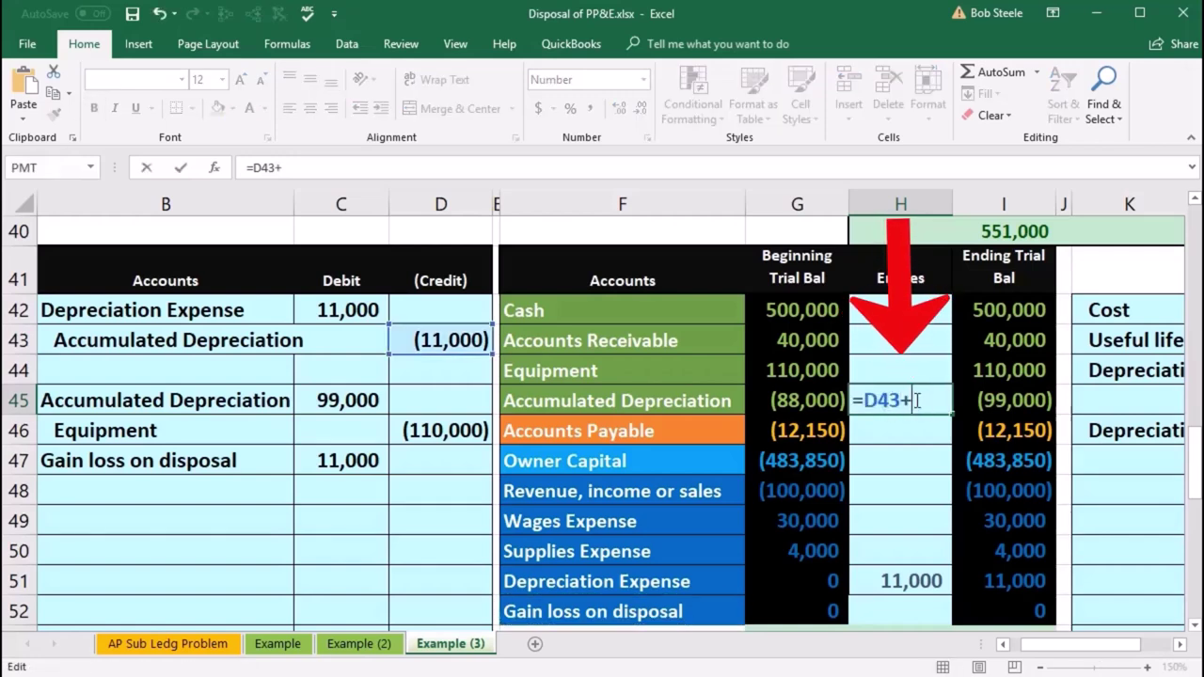
left_click(361, 401)
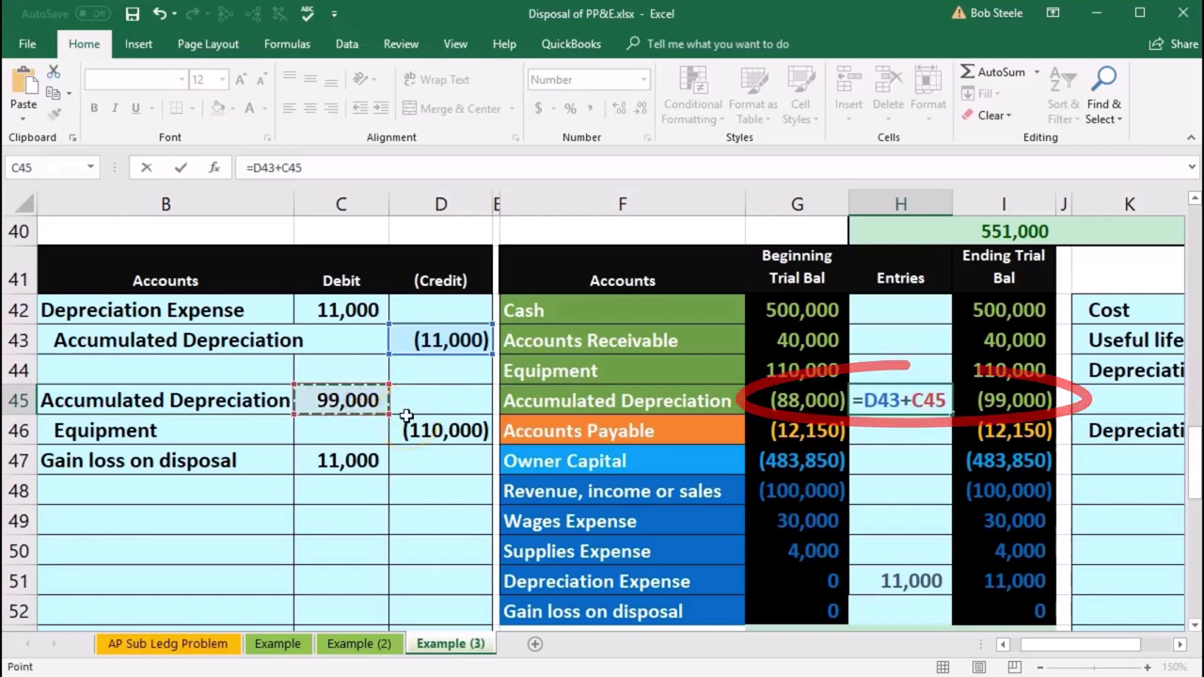
key("Return")
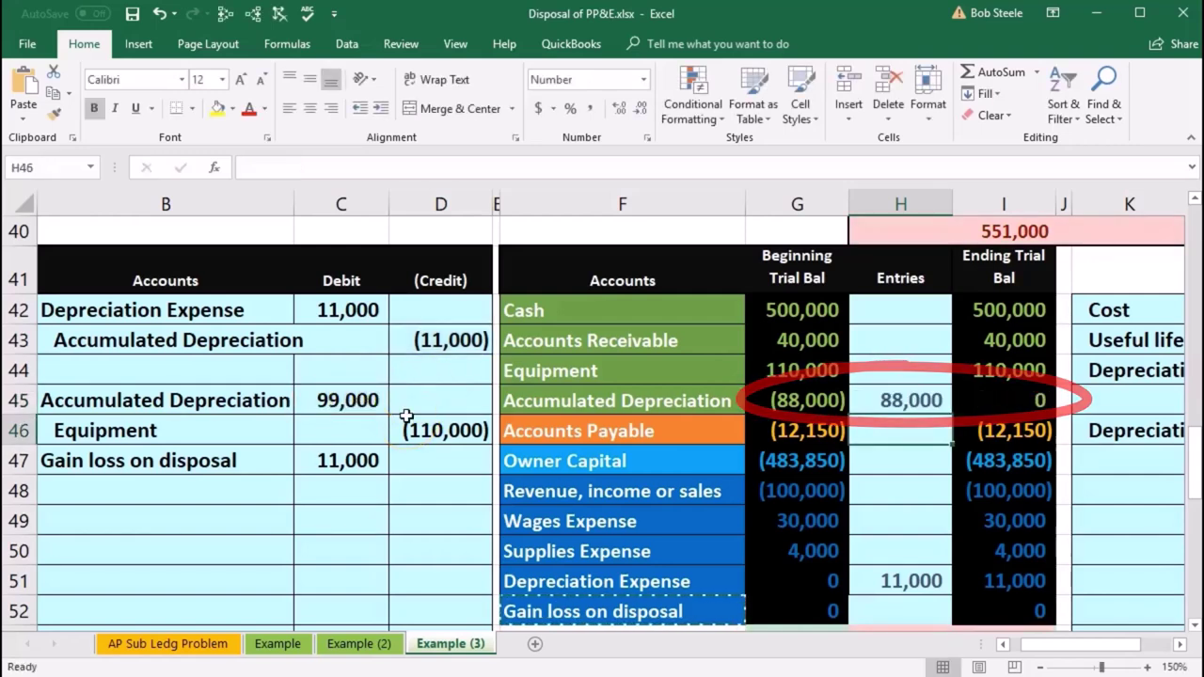
Step: Post the Equipment credit to the trial balance by entering =D46 in H44
left_click_drag(232, 435, 423, 420)
left_click_drag(577, 373, 769, 372)
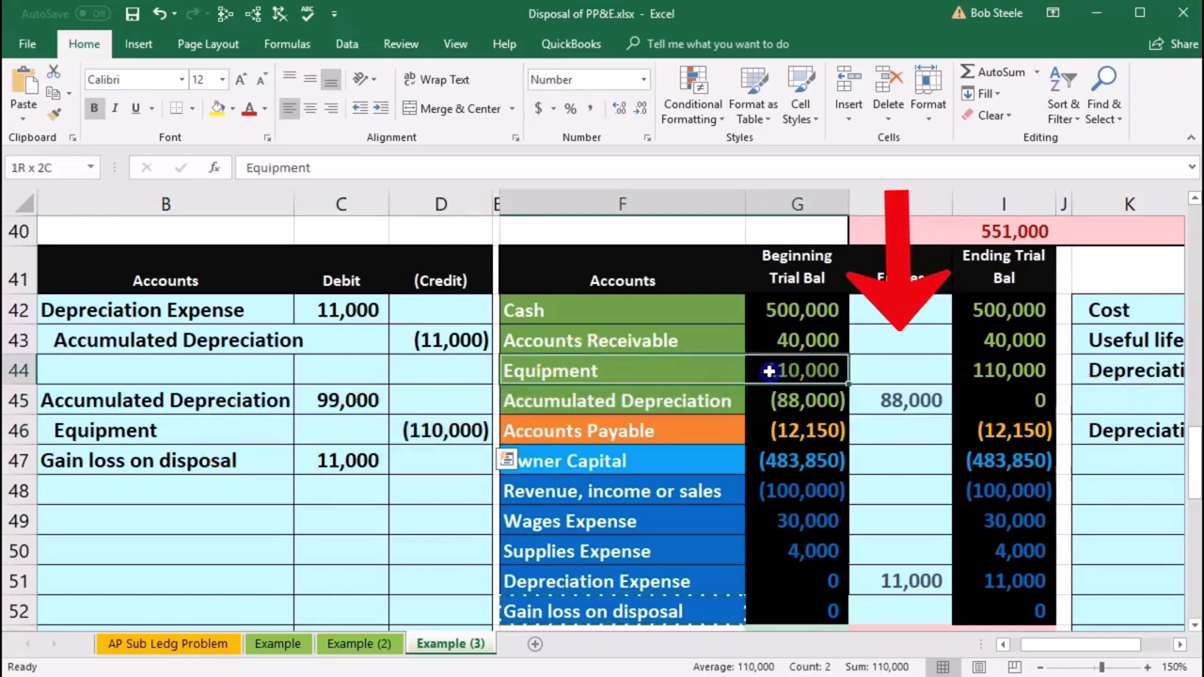
left_click(885, 361)
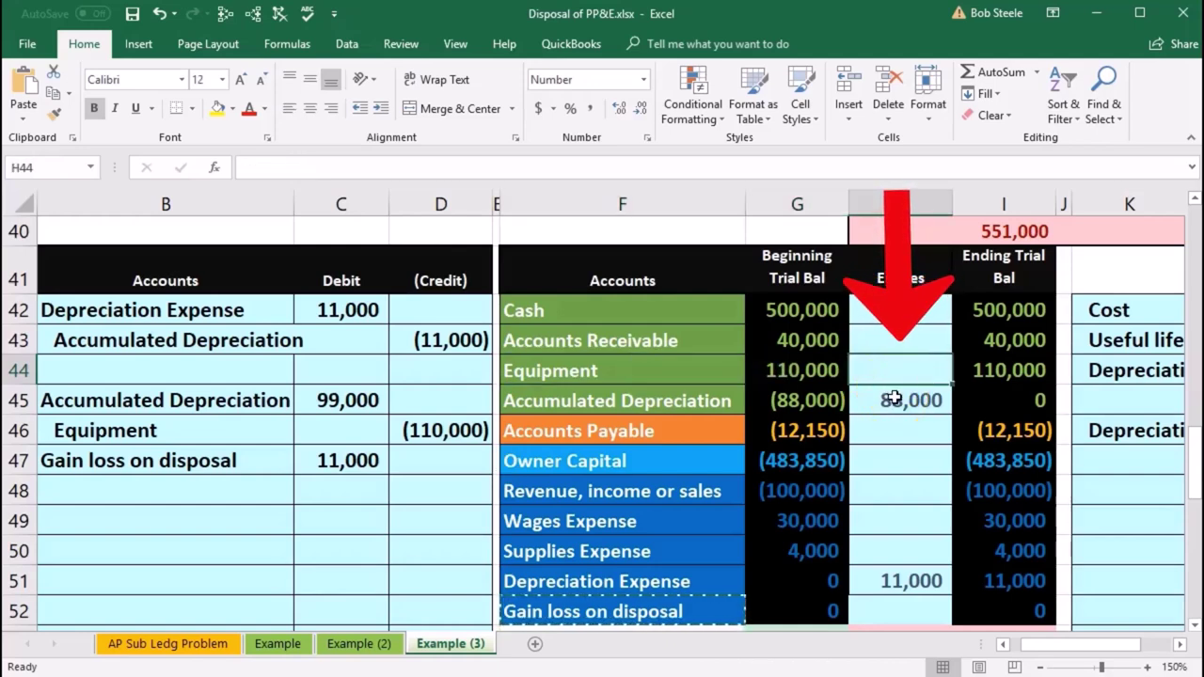
type("=")
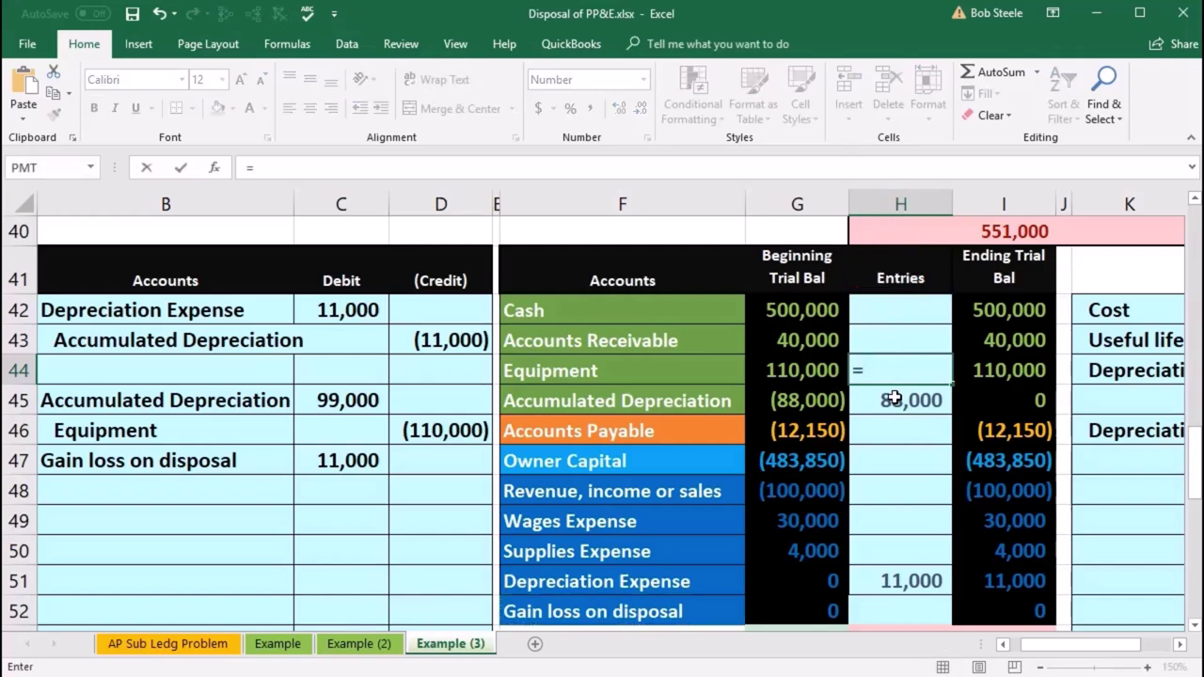
left_click(467, 428)
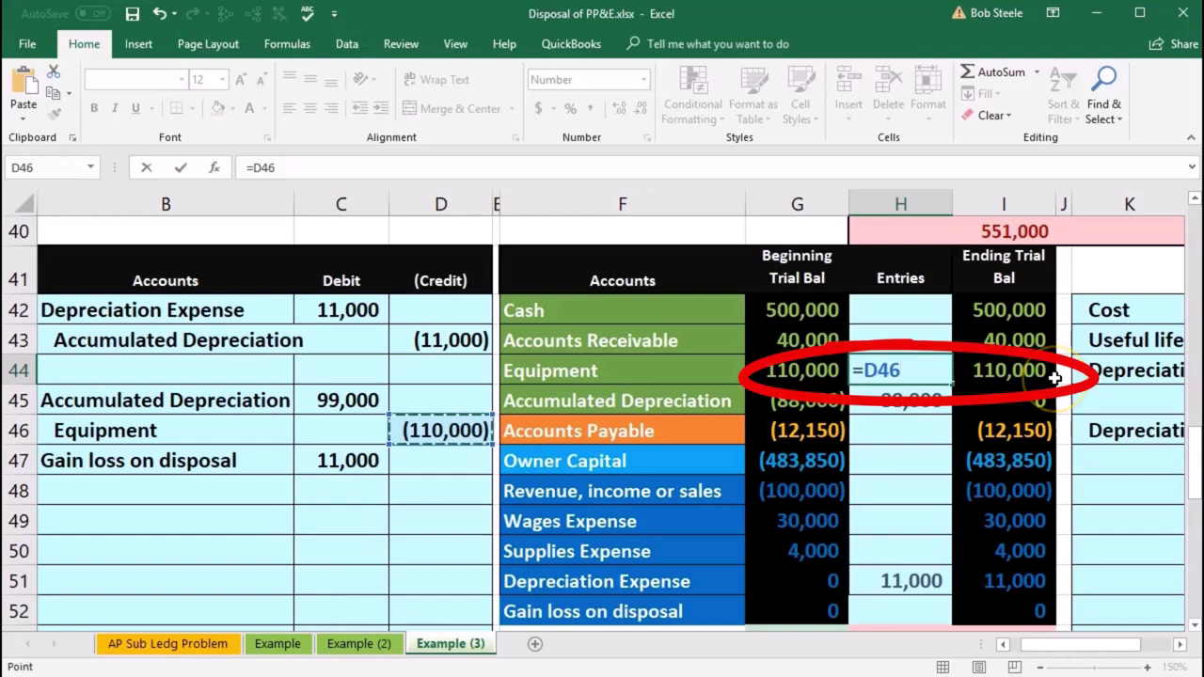
key("Return")
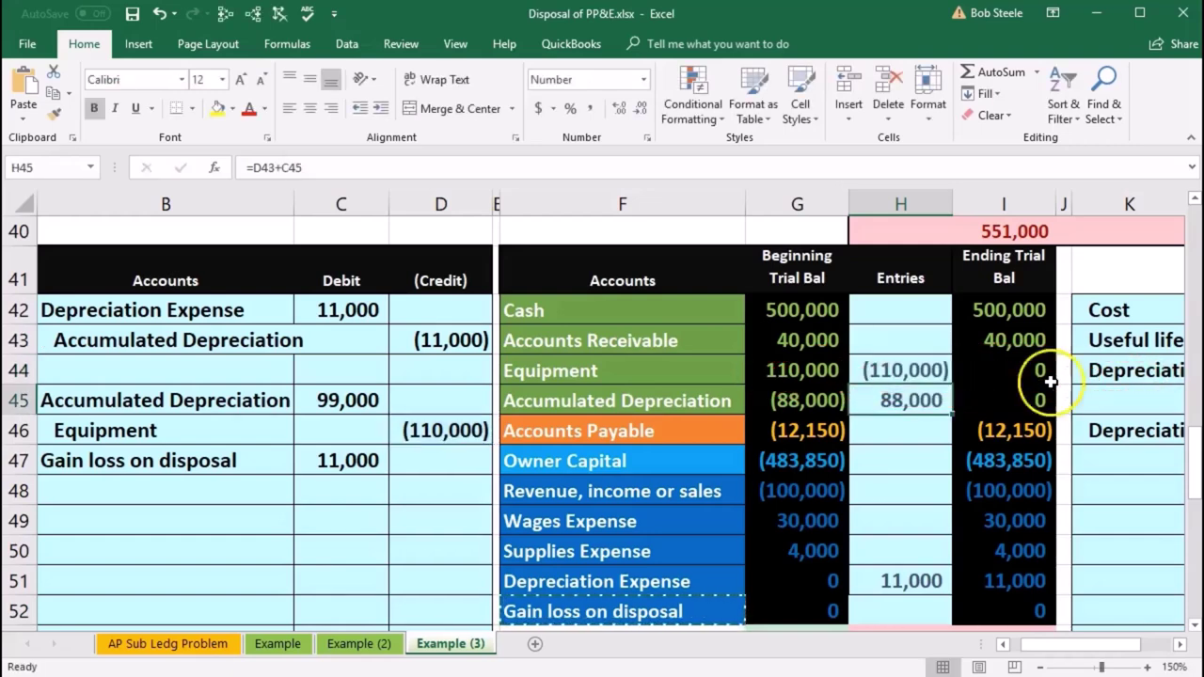
Step: Post the loss on disposal to the trial balance by entering =C47 in H52
left_click_drag(218, 463, 324, 463)
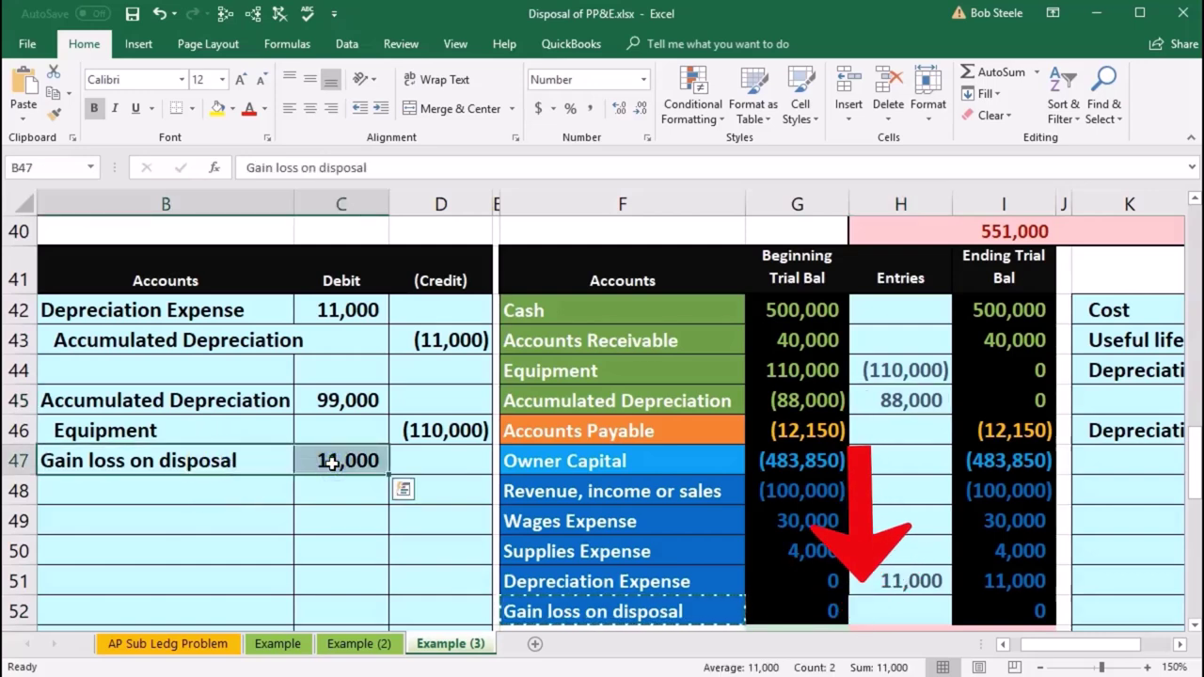
left_click_drag(653, 612, 771, 603)
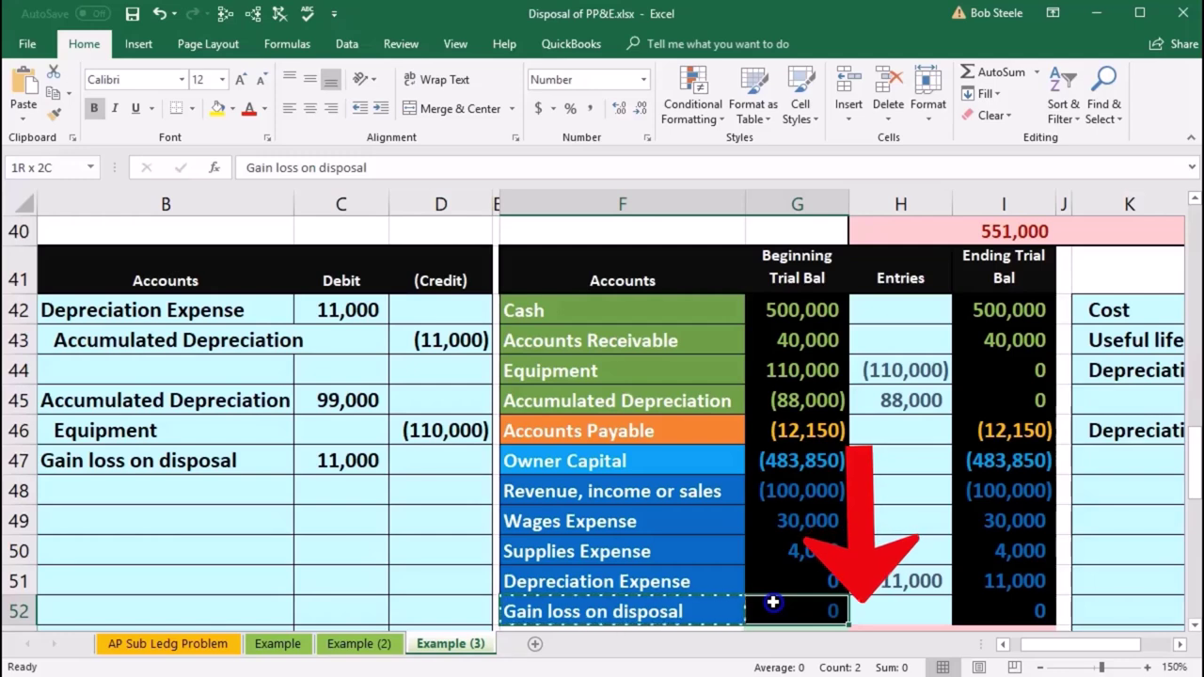
left_click(900, 609)
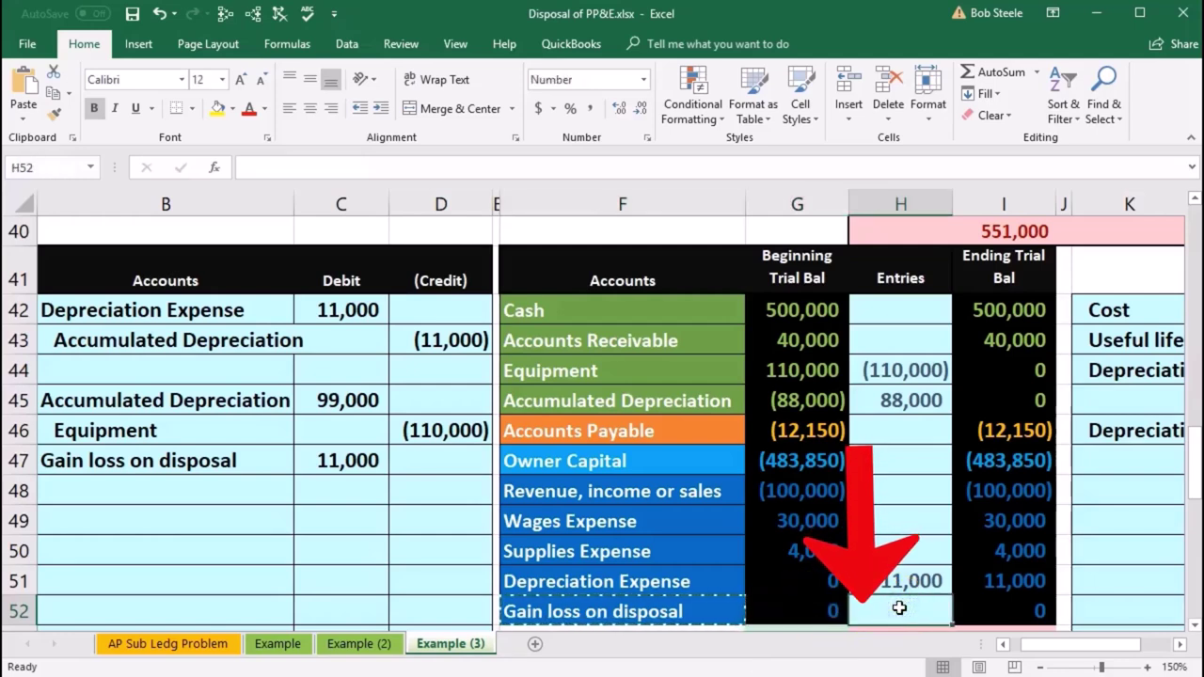
type("=")
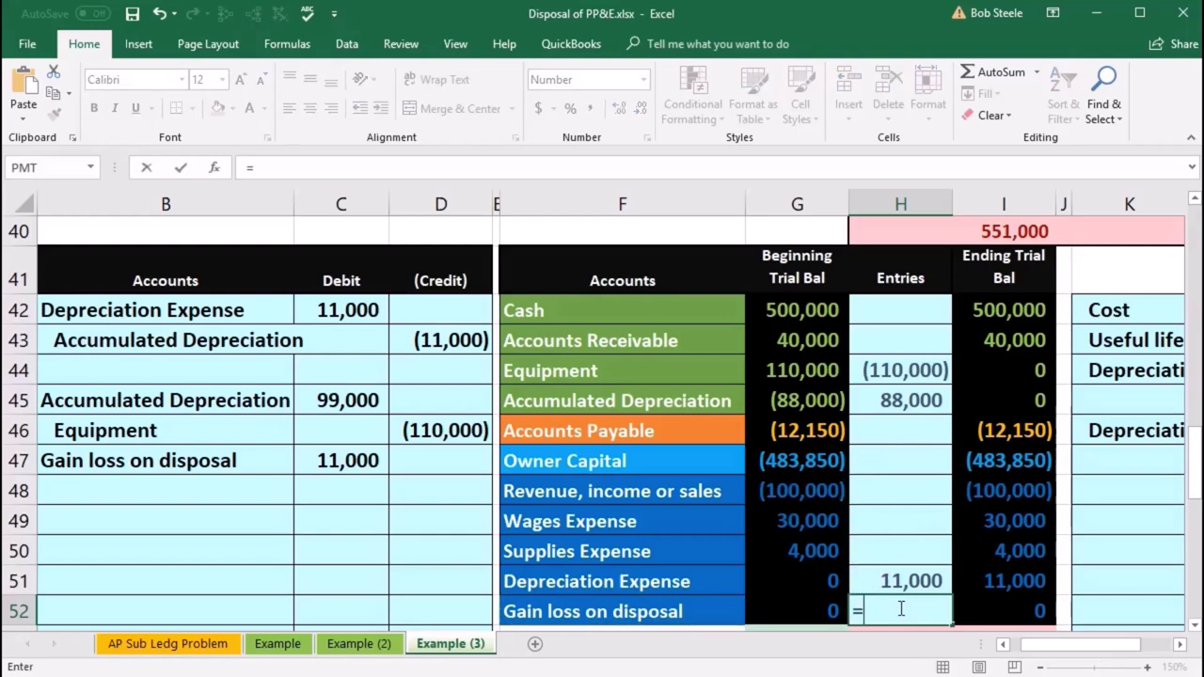
left_click(336, 460)
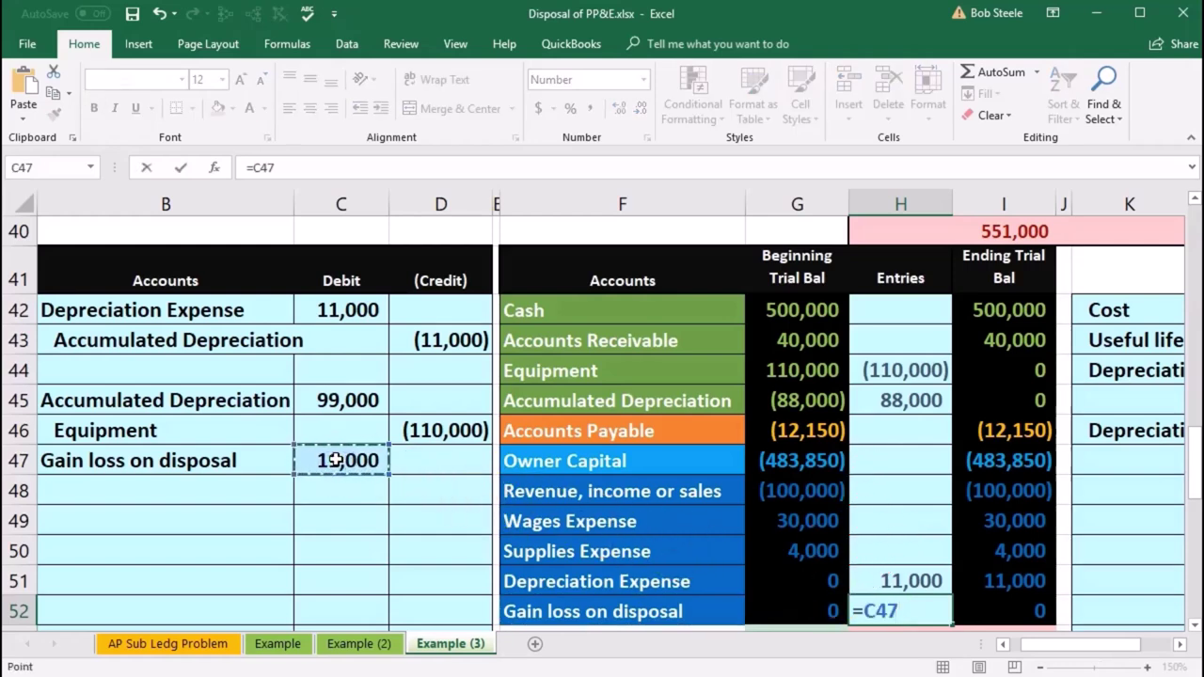
key("Return")
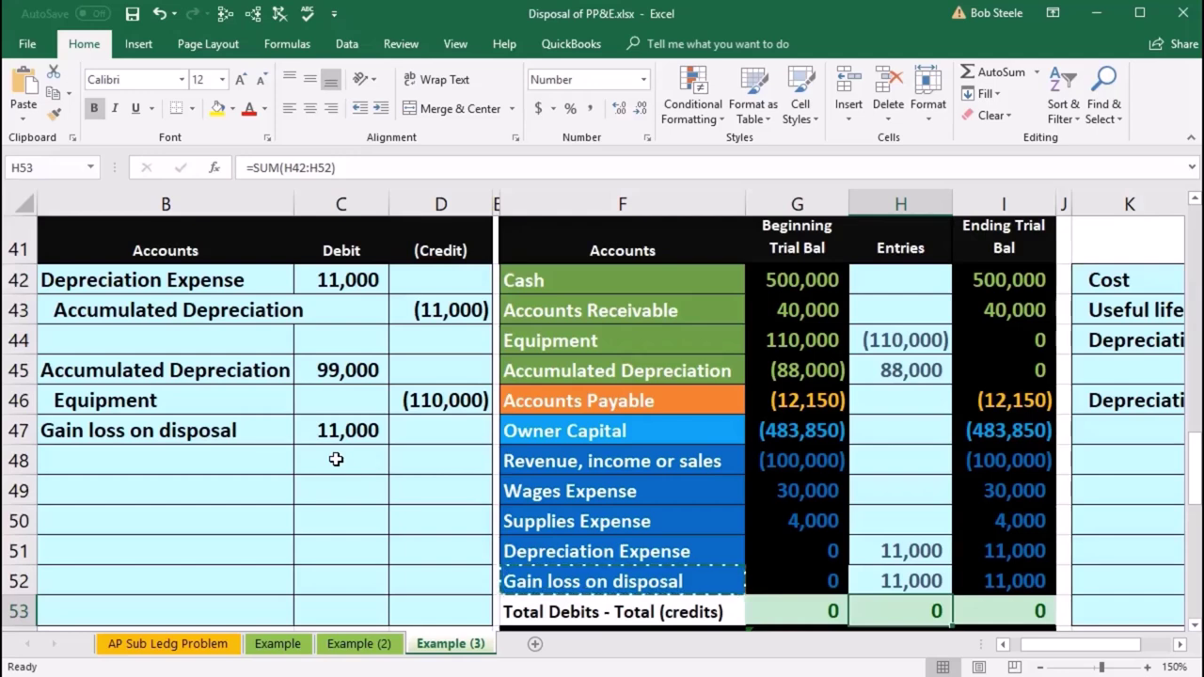
Step: Examine the Net Income row and the revenue and expense balances in I48:I52 for the effect of the entries
scroll(336, 459, "down", 1)
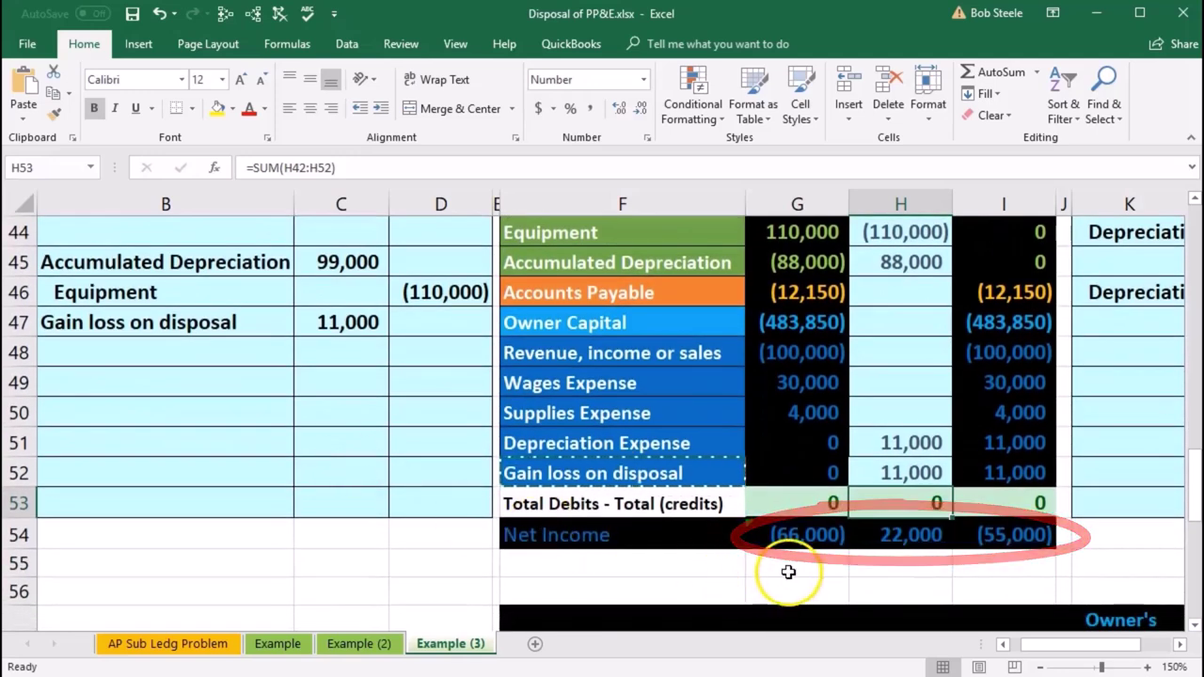
left_click(898, 538)
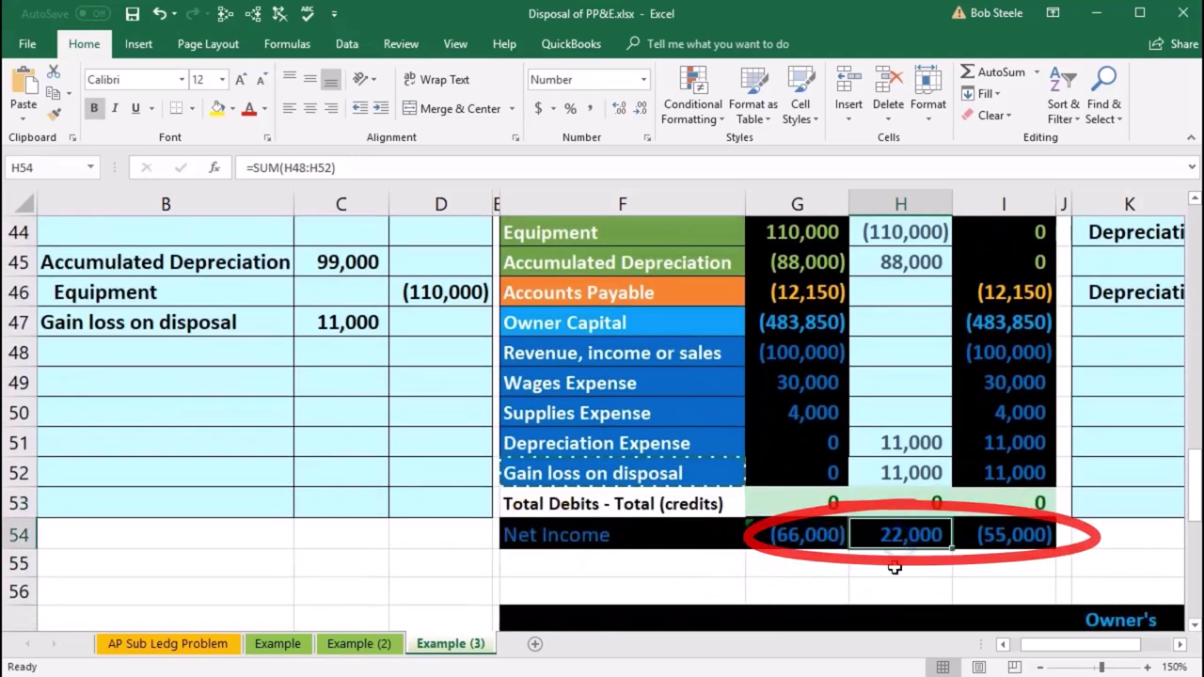
left_click(888, 466)
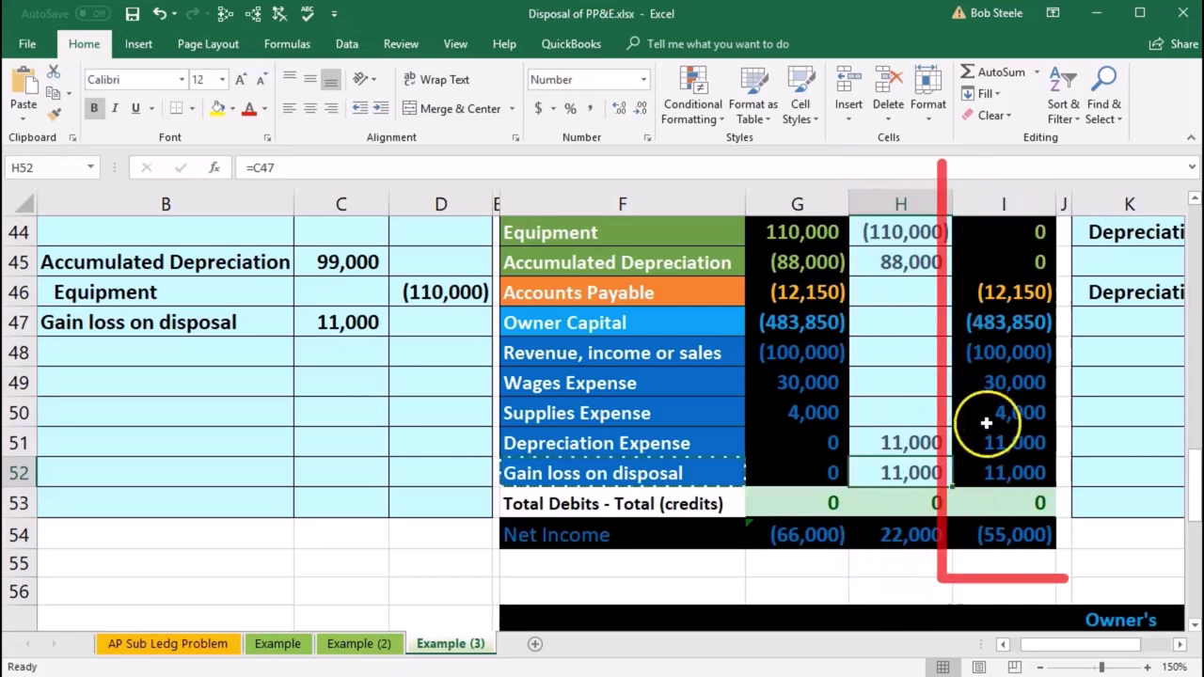
left_click(1004, 355)
mouse_move(1004, 355)
left_mouse_down()
mouse_move(1000, 474)
mouse_move(994, 464)
left_mouse_up()
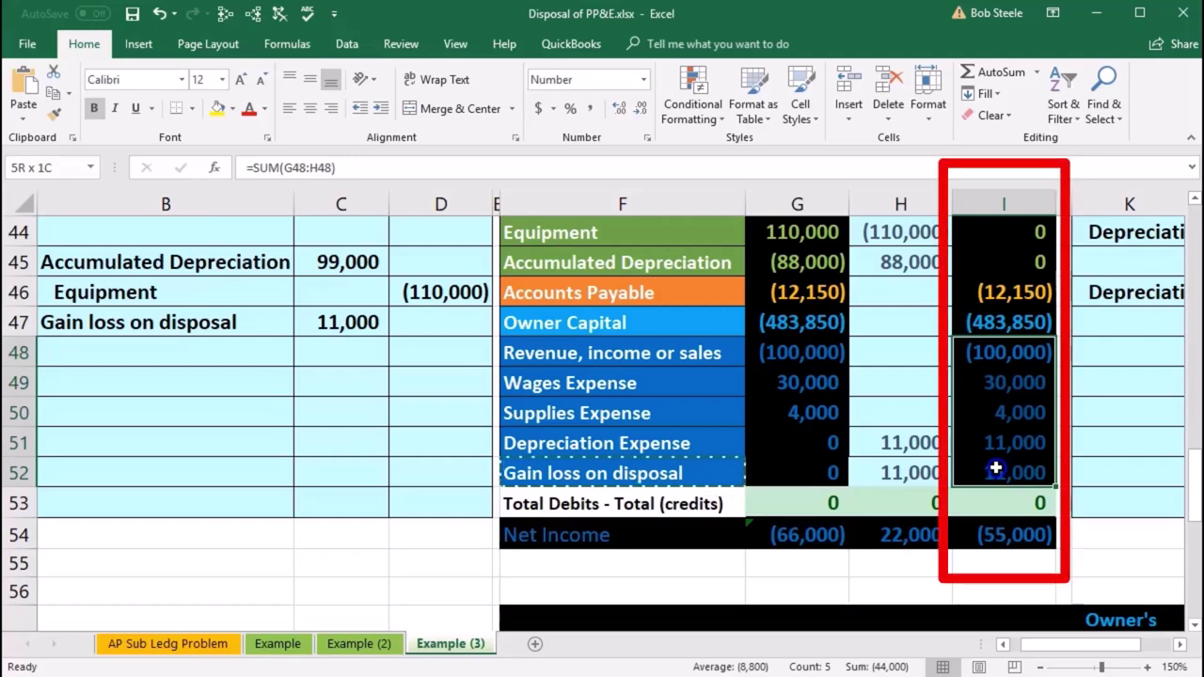
left_click(804, 536)
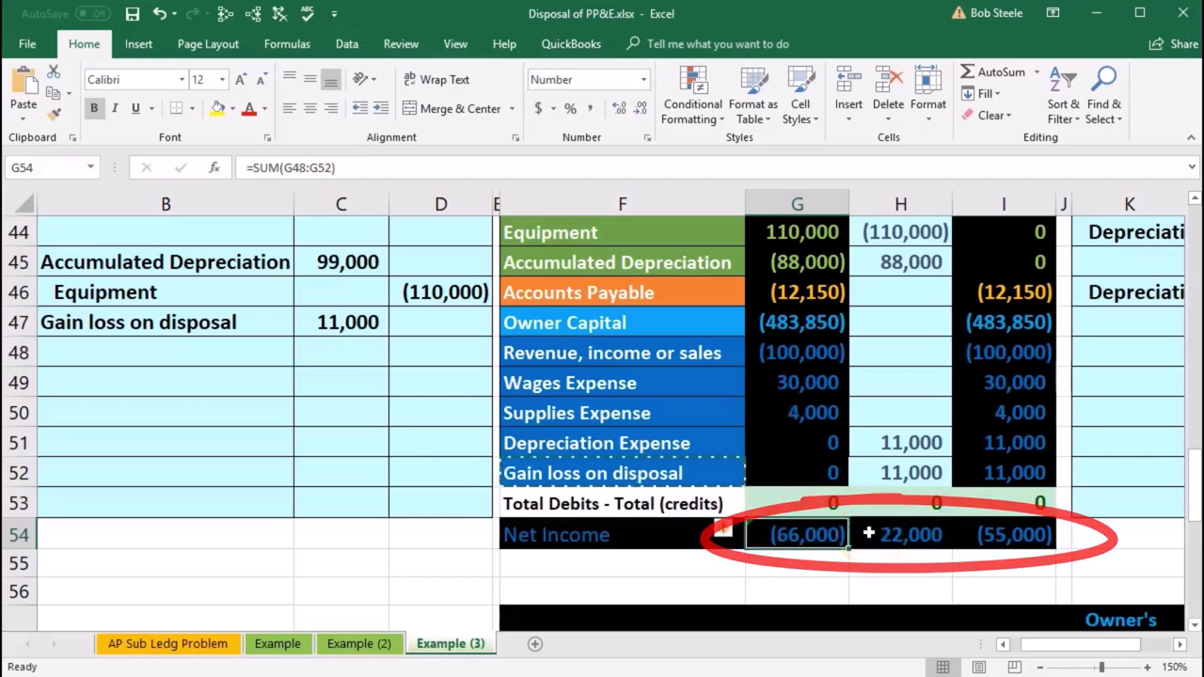
left_click(1013, 536)
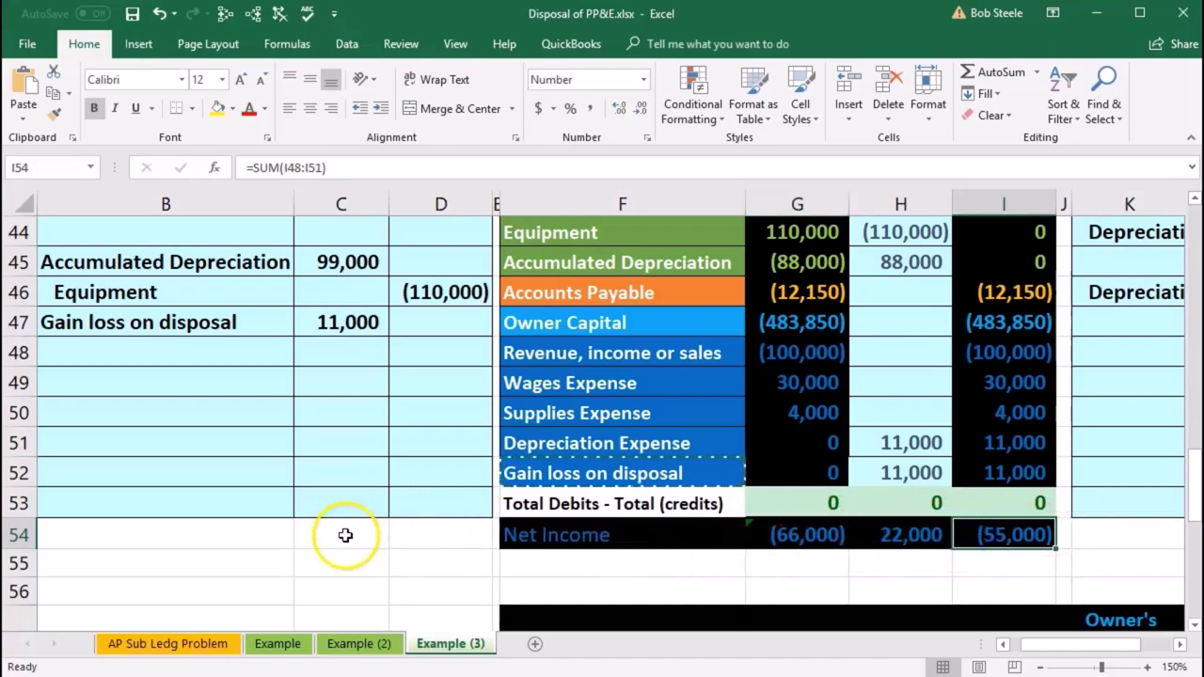
Step: Review the $15,000 cash disposal scenario against the half-year depreciation calculation in P42:P46 and the Accumulated Depreciation balance in I64
scroll(345, 536, "down", 4)
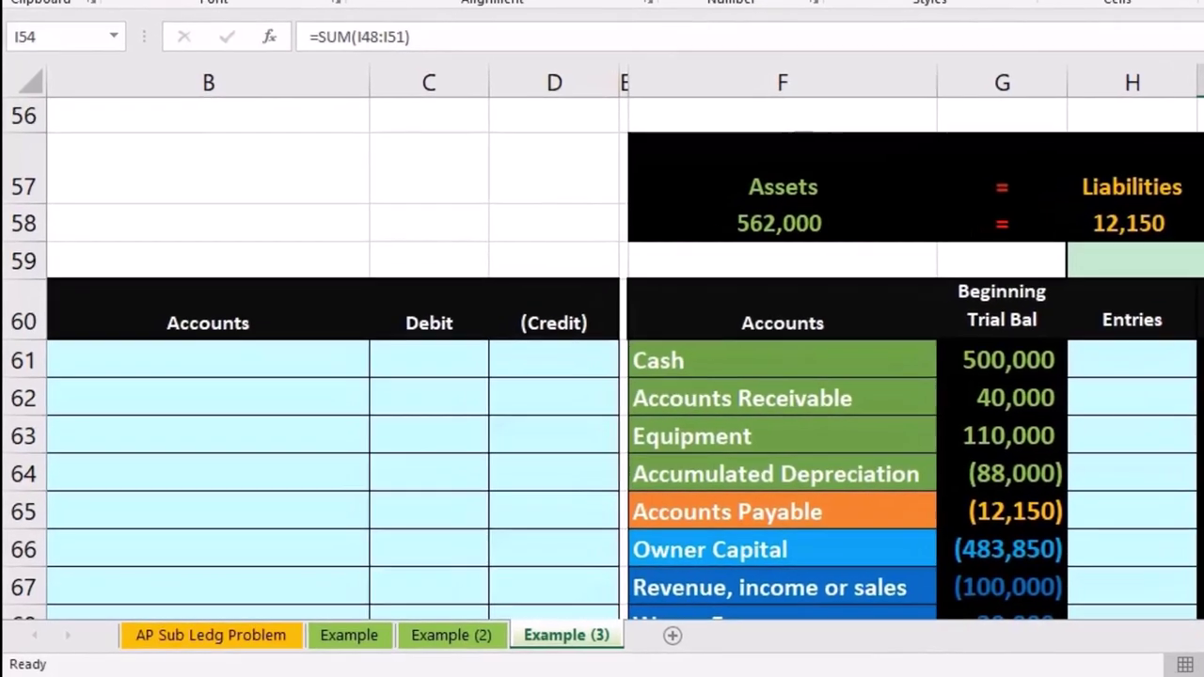
scroll(573, 524, "left", 1)
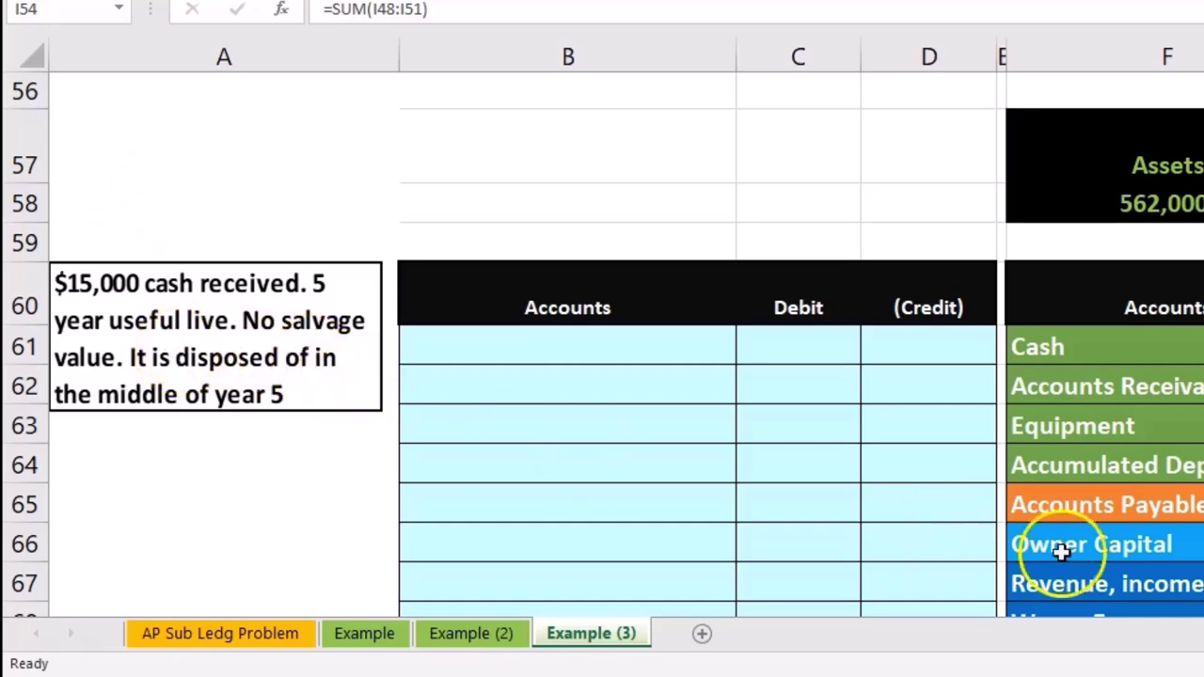
scroll(1184, 587, "right", 10)
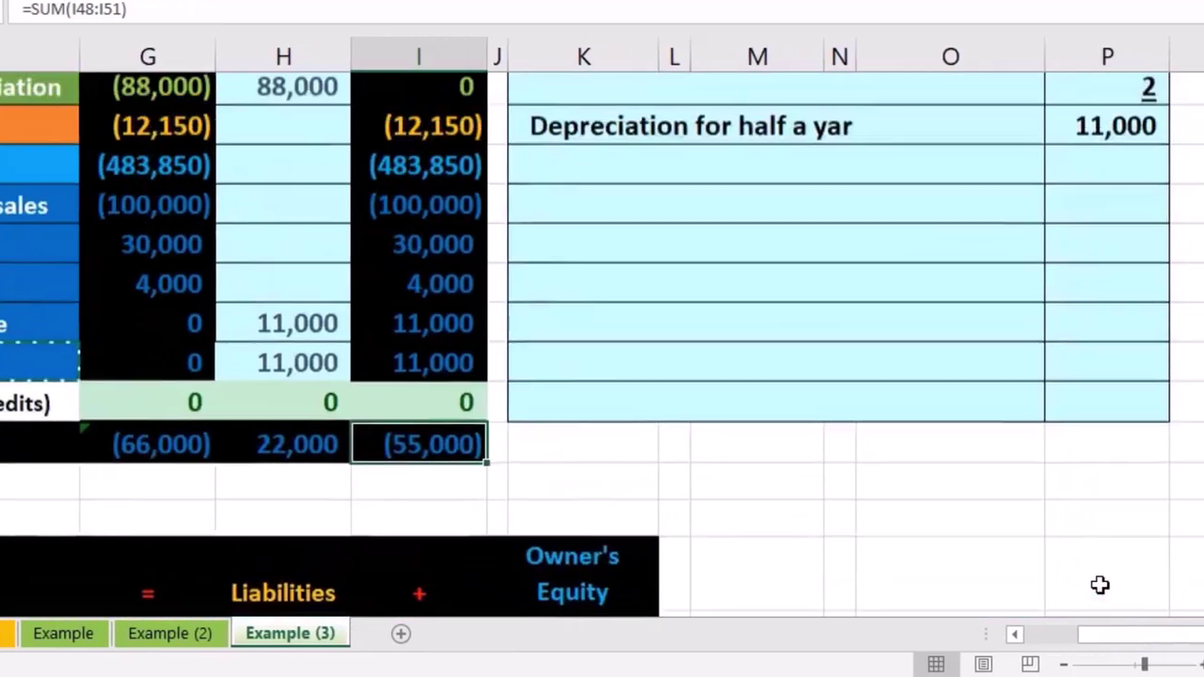
scroll(1091, 583, "up", 3)
left_click(1107, 267)
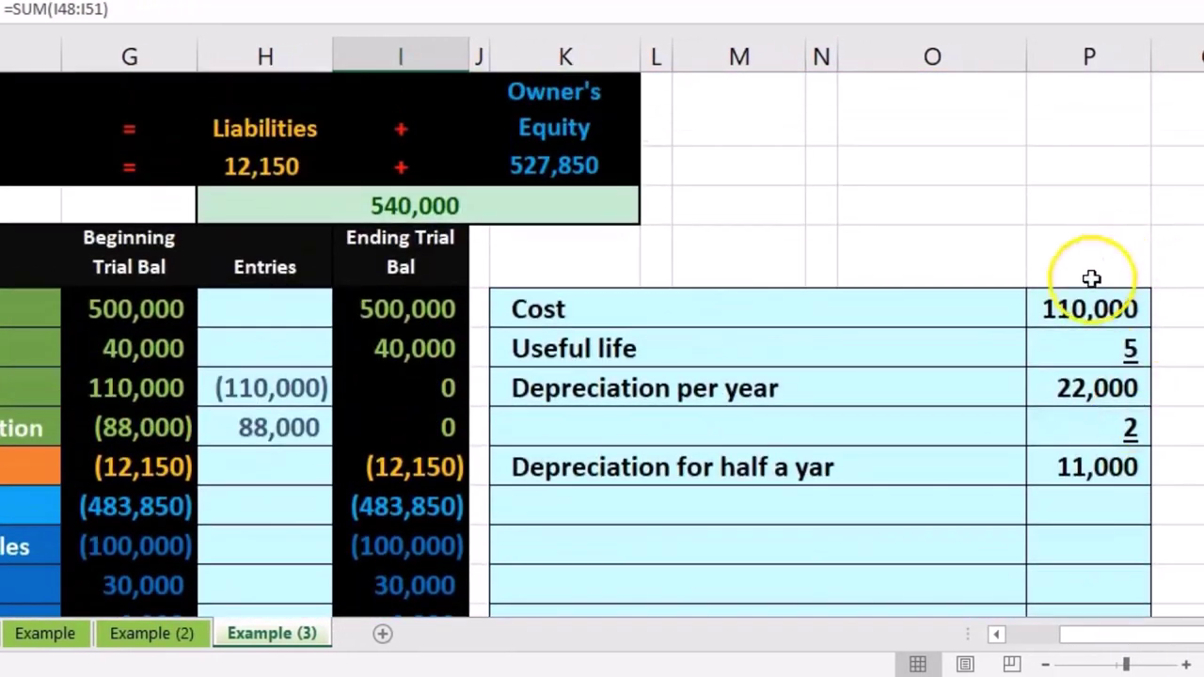
left_click(1097, 468)
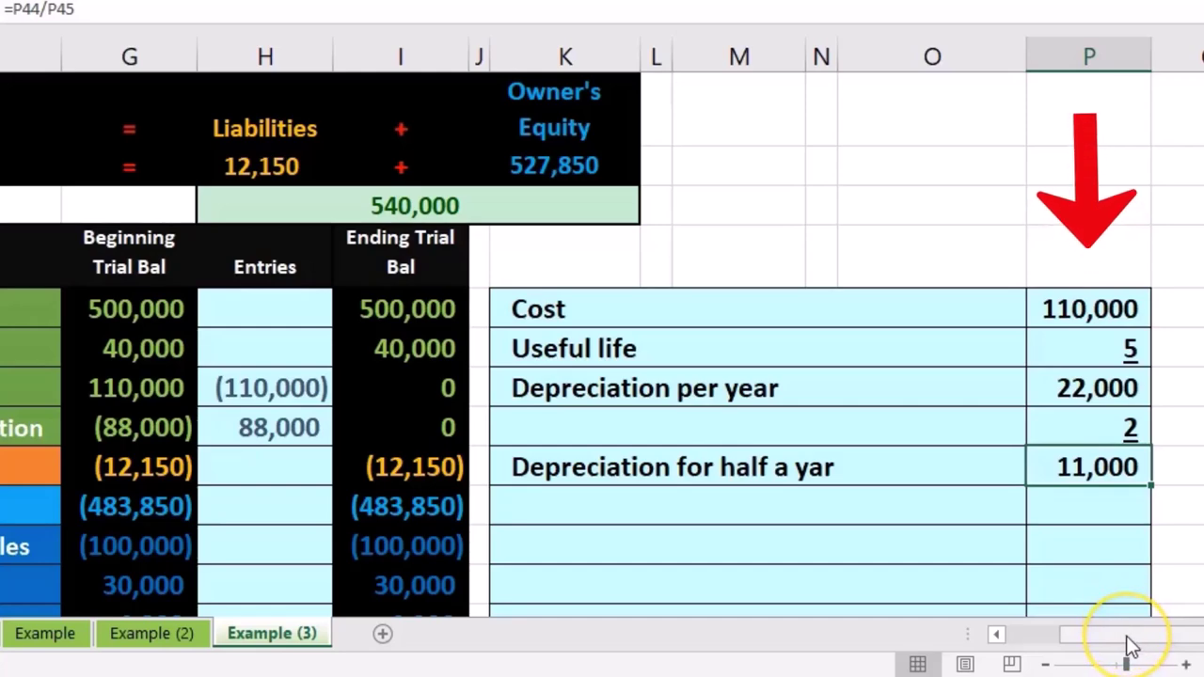
left_click_drag(1132, 646, 1070, 635)
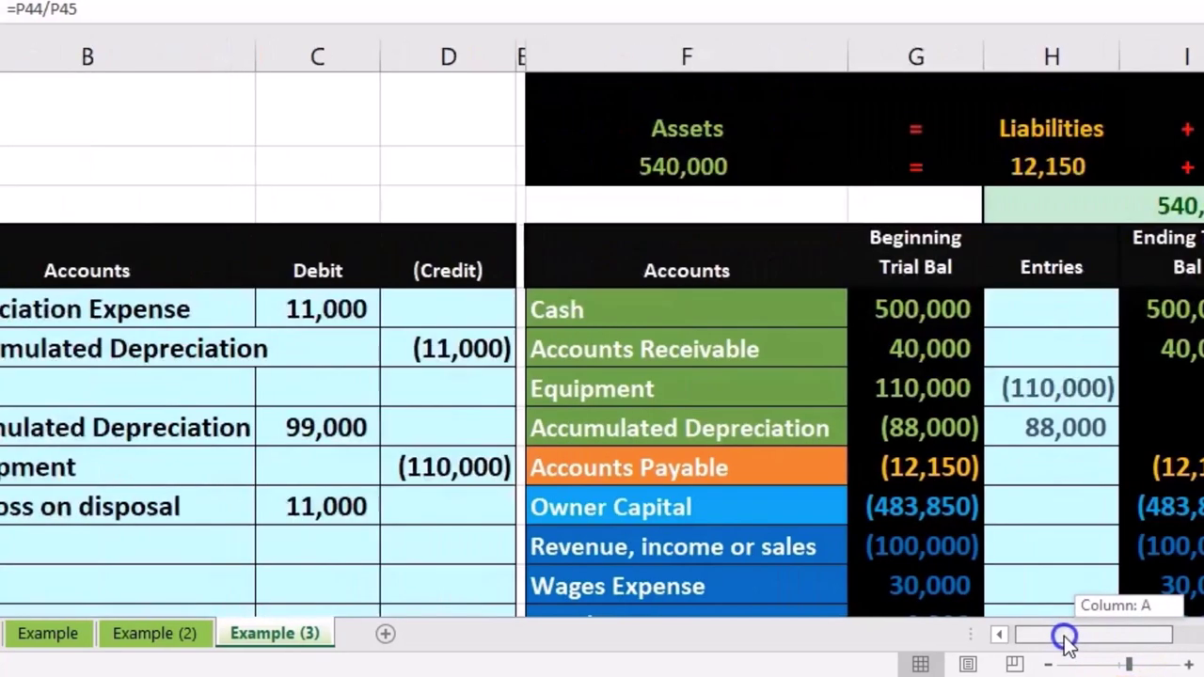
scroll(564, 495, "down", 3)
scroll(565, 495, "down", 3)
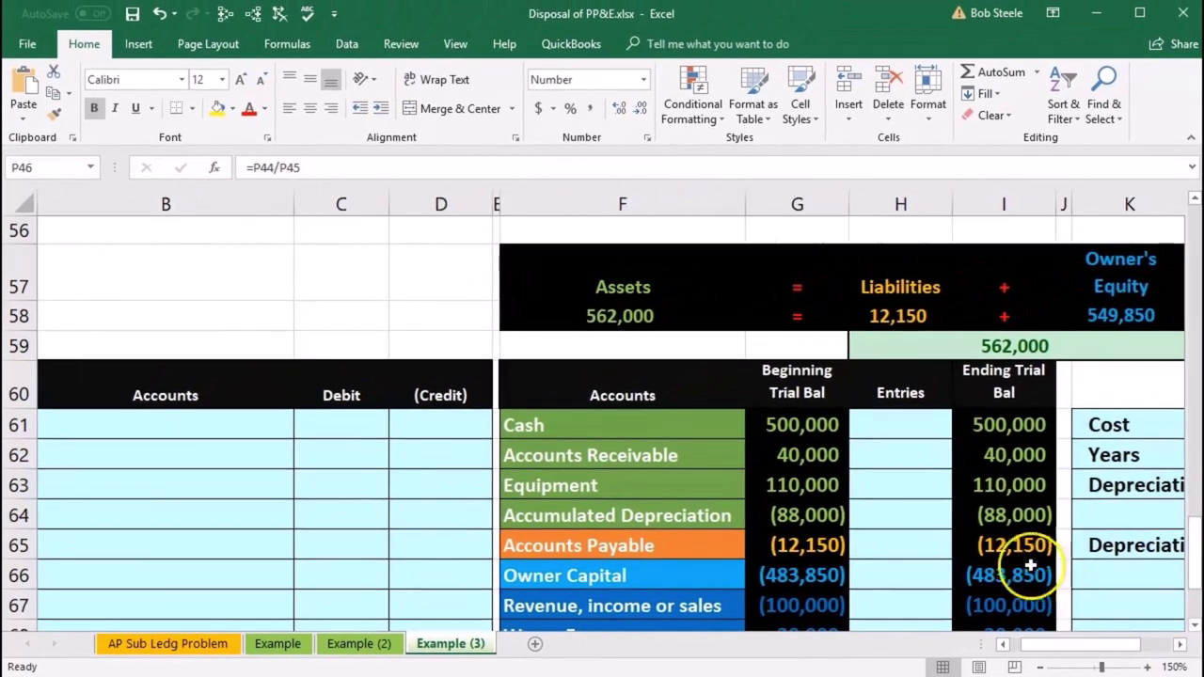
left_click(1035, 511)
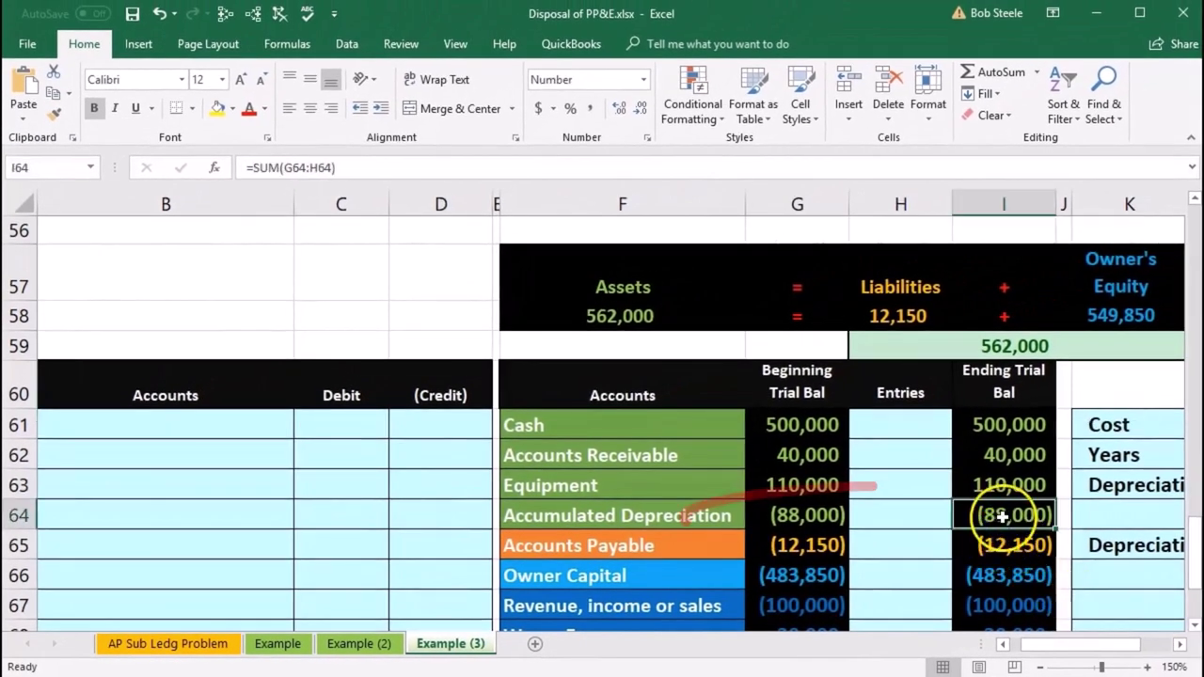
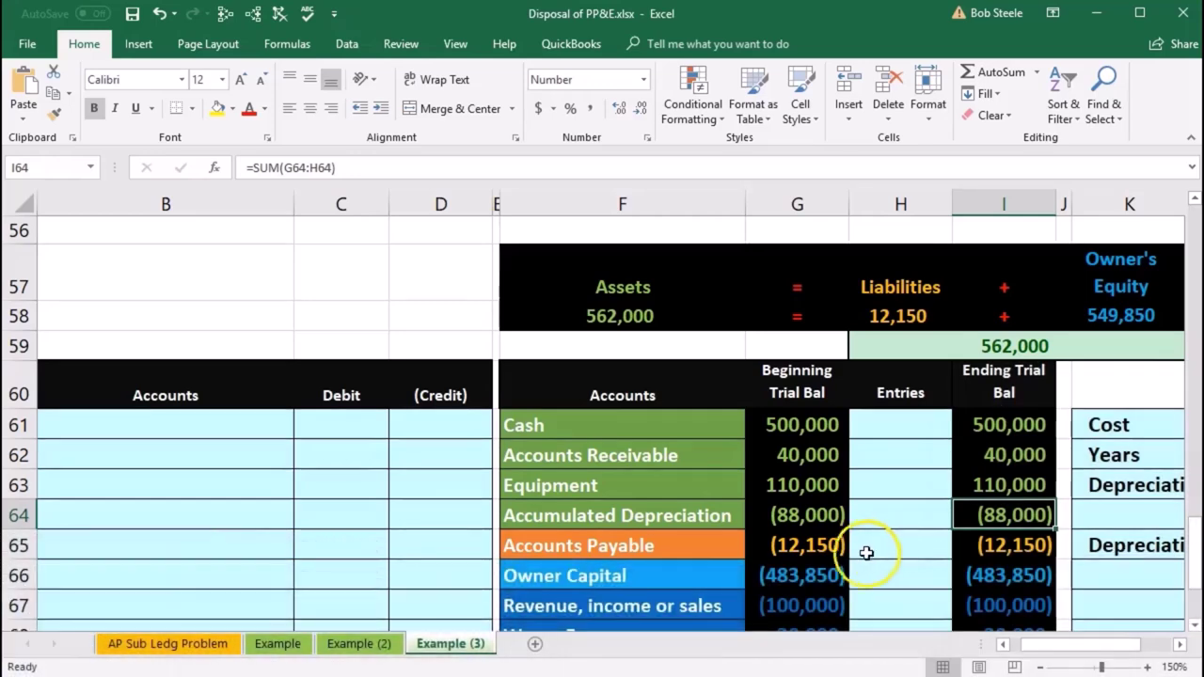
Step: Copy the Depreciation Expense account name from F70 into B61 of the new journal entry as values only
scroll(764, 570, "down", 1)
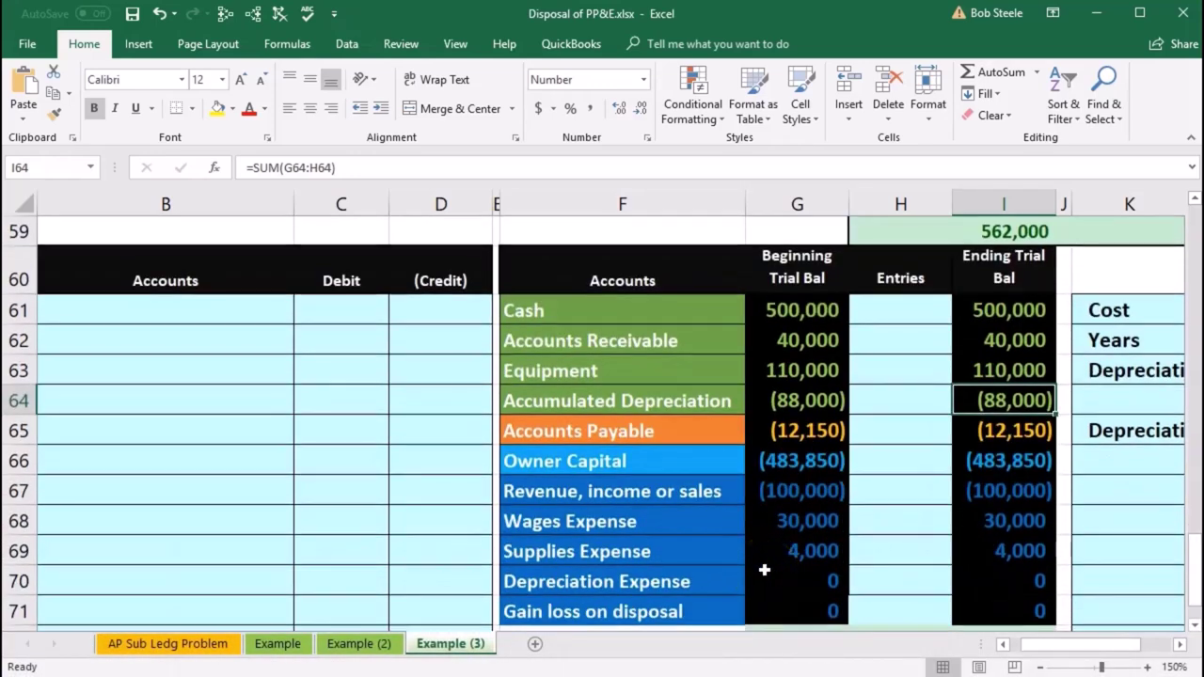
left_click(695, 591)
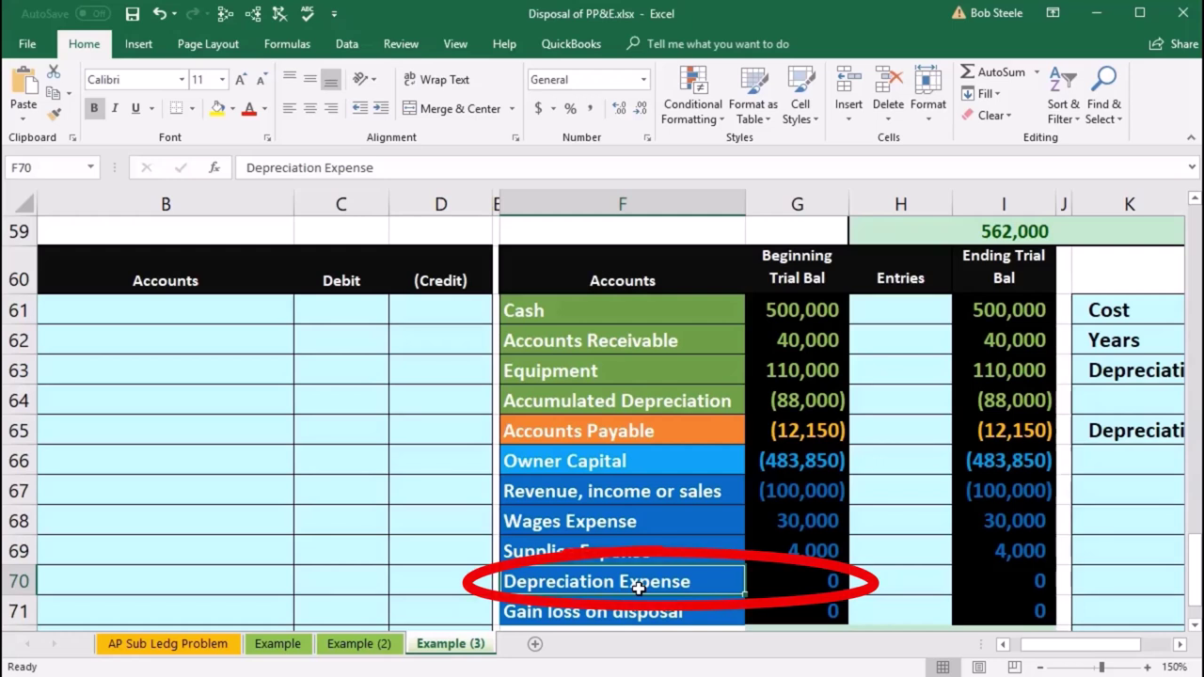
right_click(639, 588)
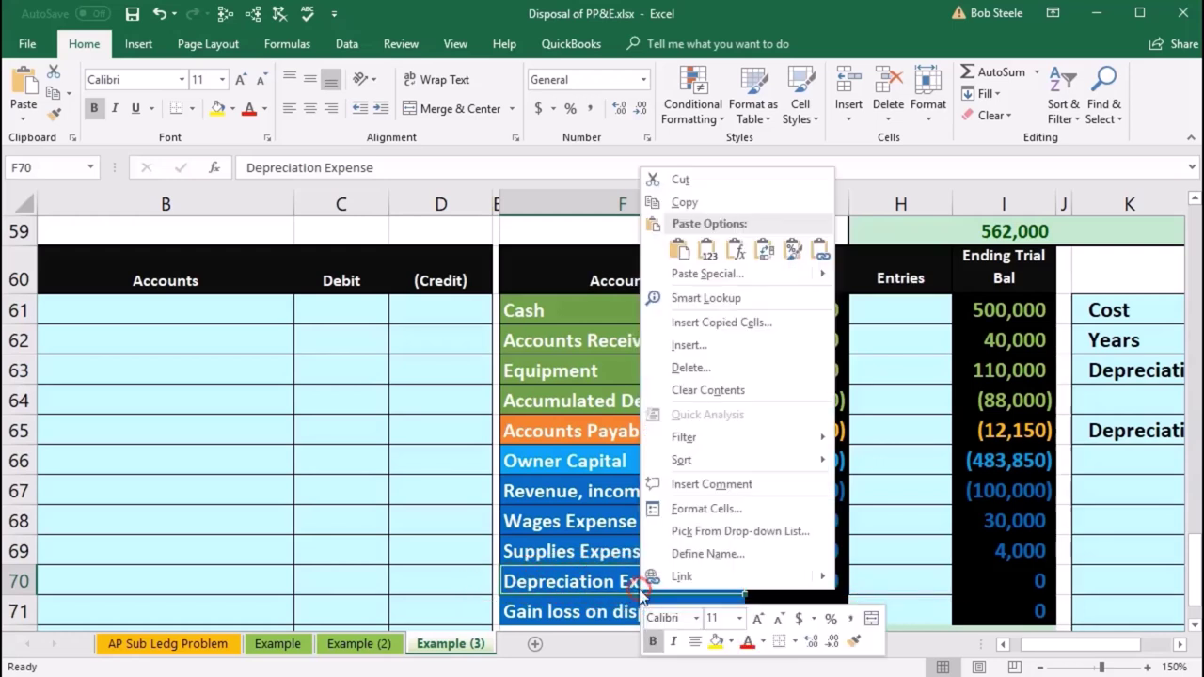
left_click(688, 202)
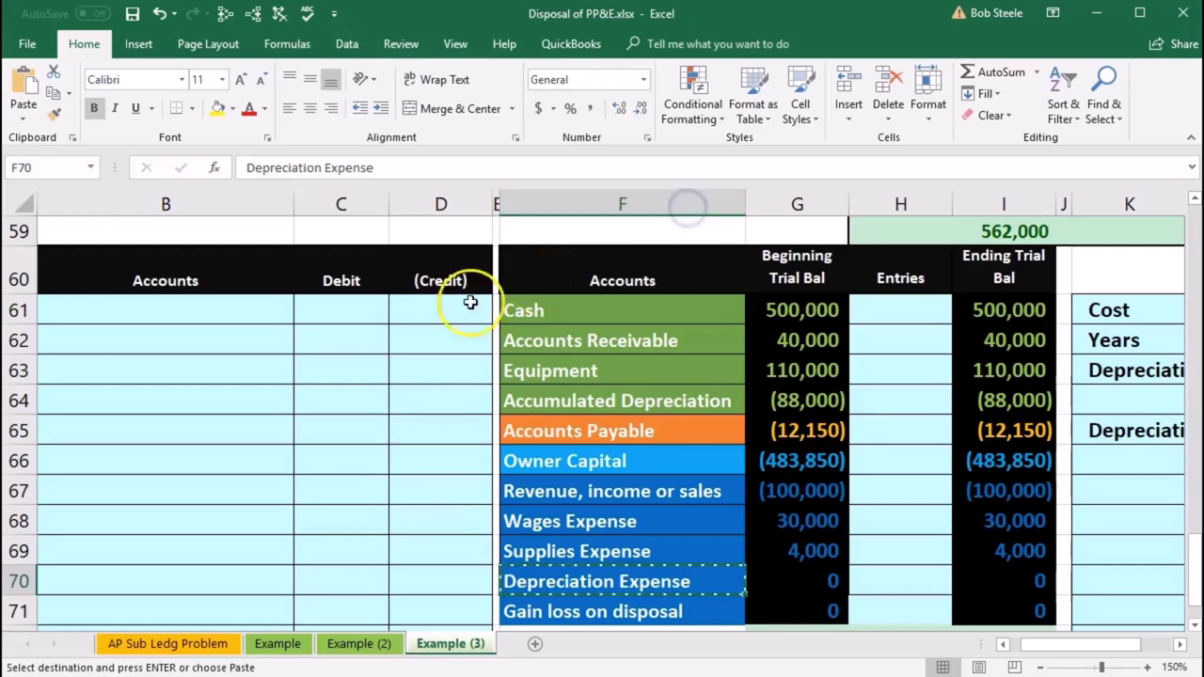
left_click(146, 309)
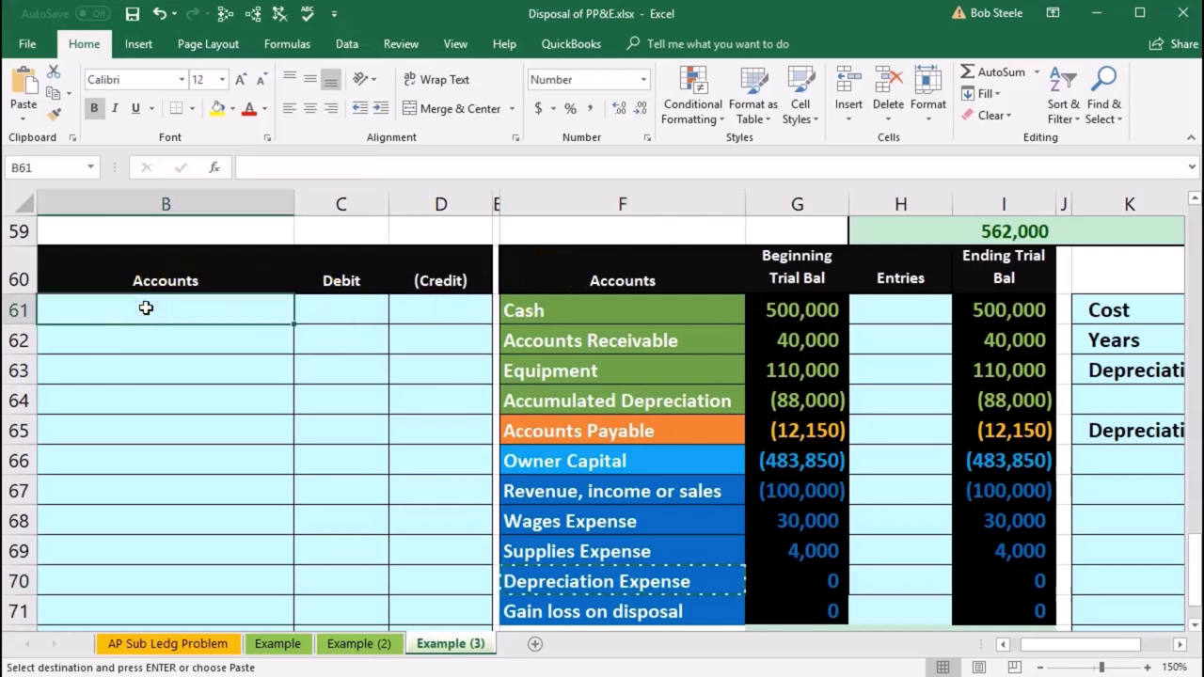
right_click(146, 308)
left_click(211, 388)
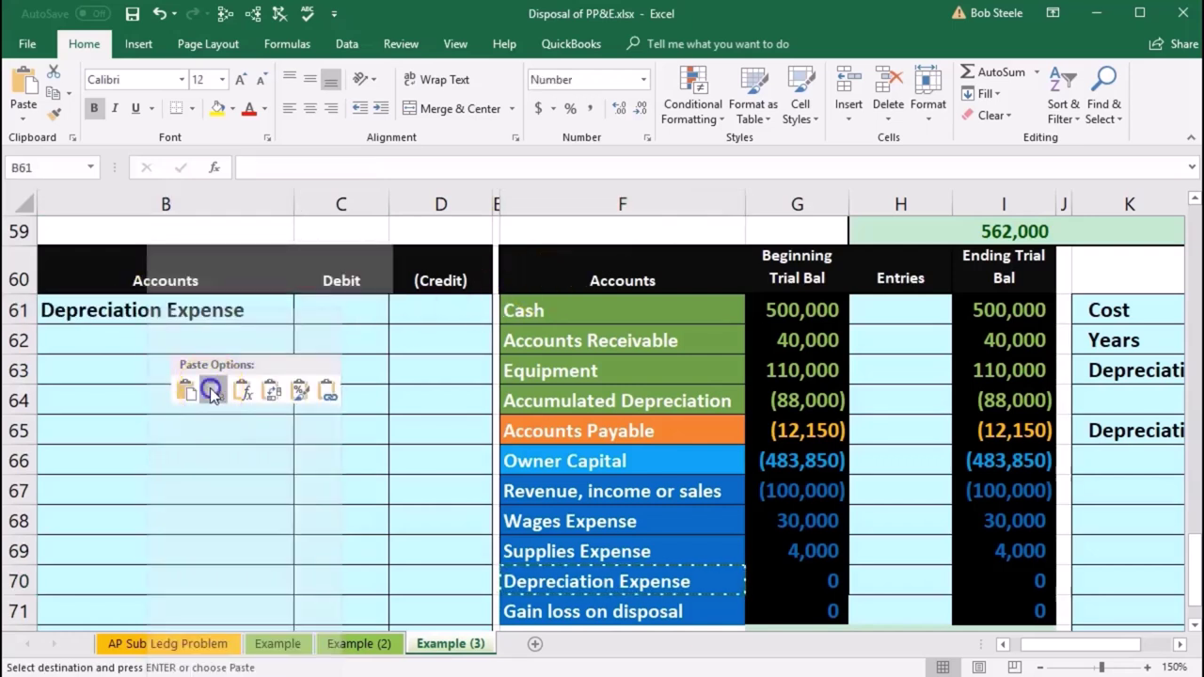
Step: Enter the 11,000 depreciation debit in C61 and the matching credit in D62 as the negative of C61
left_click(336, 305)
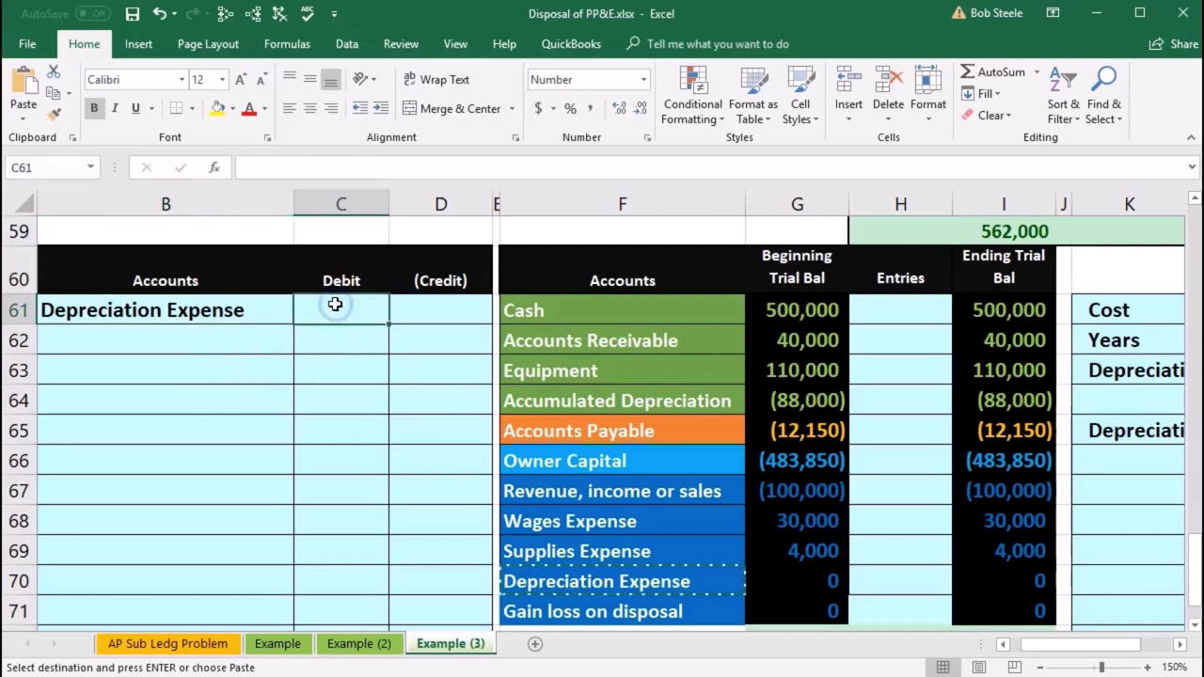
type("11,000")
key("Return")
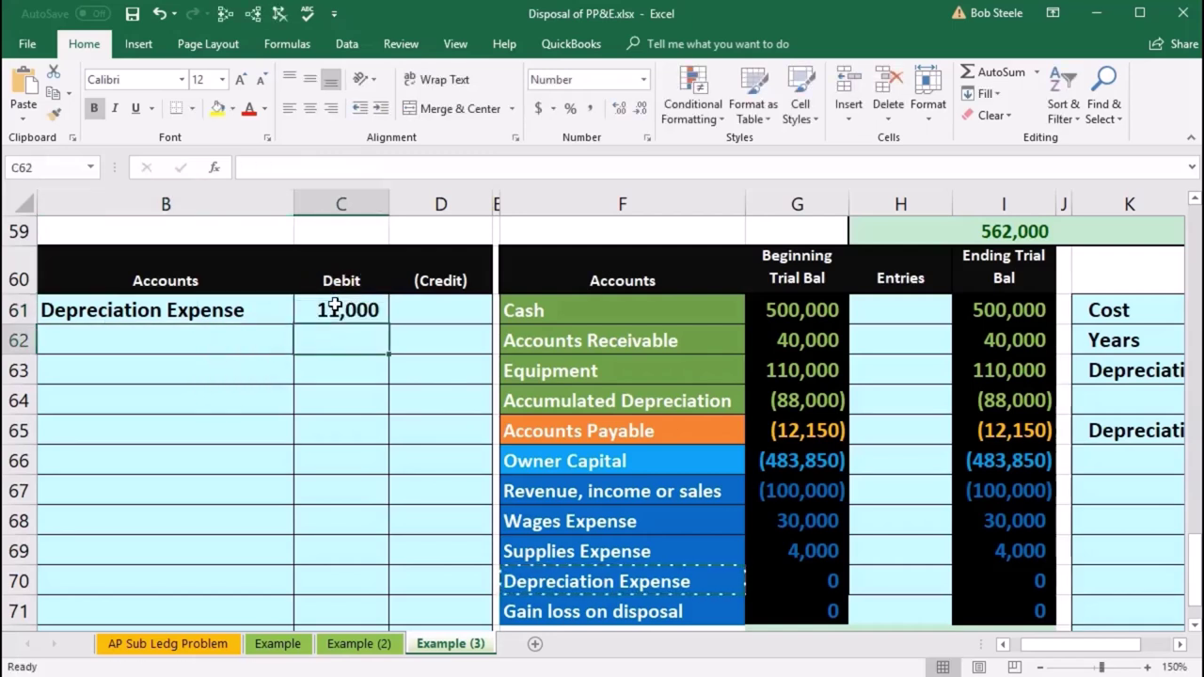
key("Right")
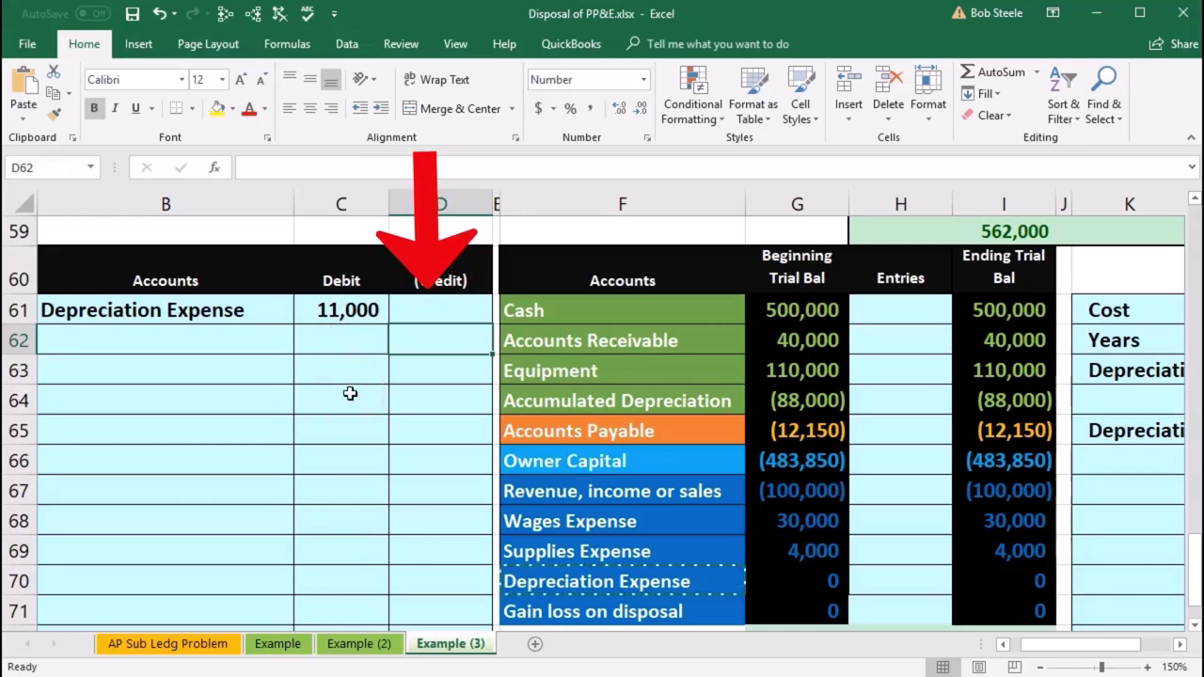
type("-")
left_click(349, 312)
key("Return")
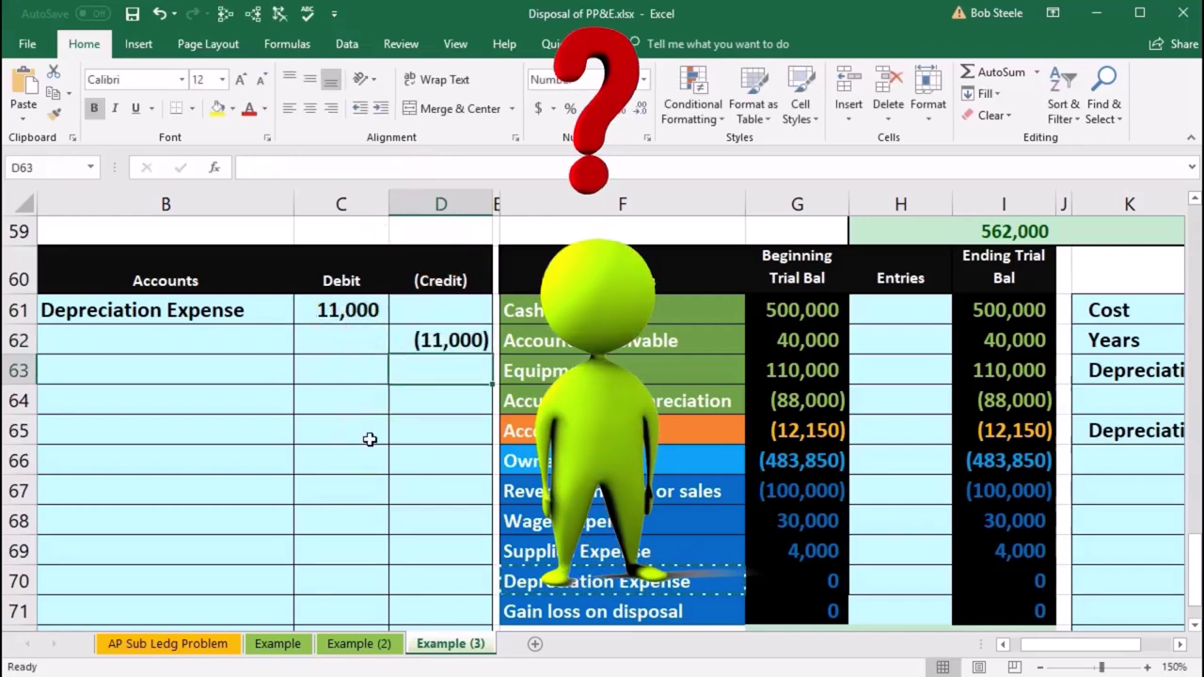
Step: Copy the Accumulated Depreciation account name from F64 into B62 as values only and indent it as the credit account
left_click(562, 401)
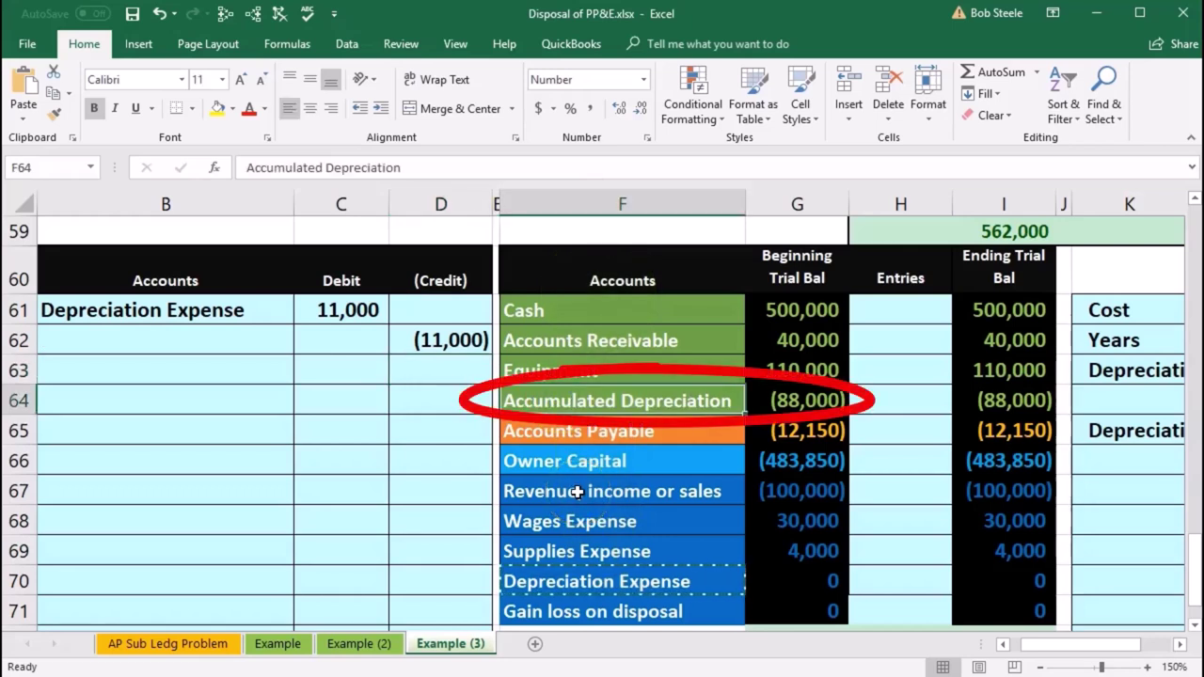
right_click(624, 401)
left_click(649, 438)
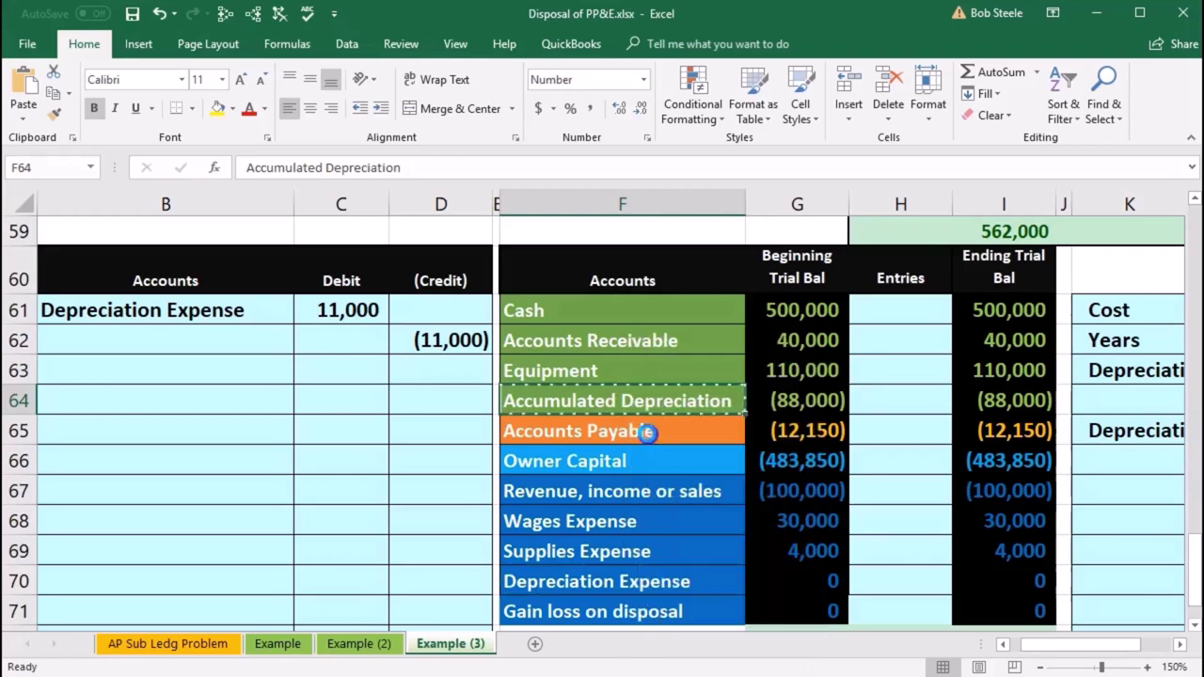
left_click(218, 341)
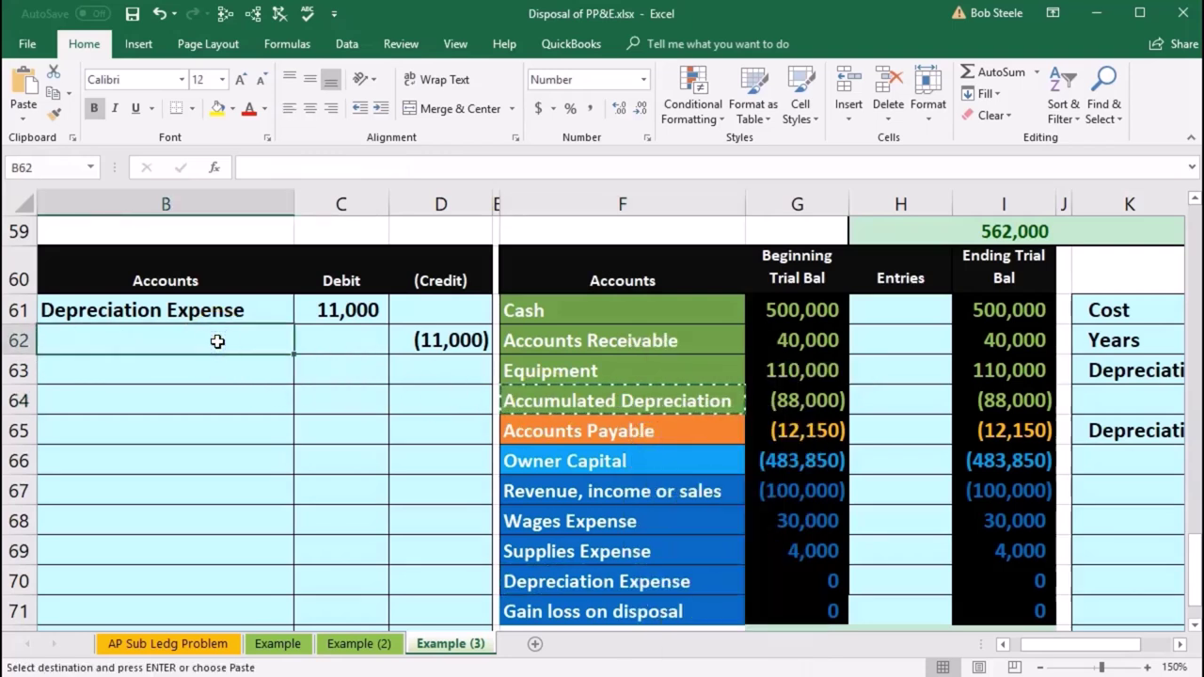
right_click(218, 342)
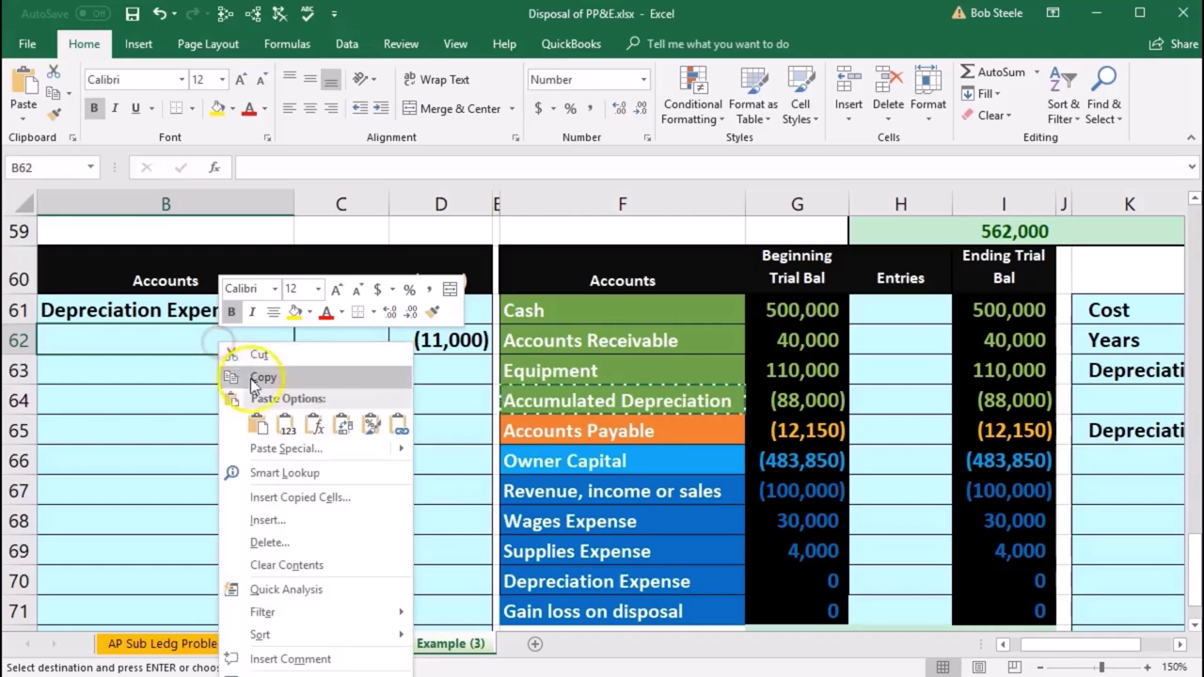
left_click(285, 422)
left_click(285, 421)
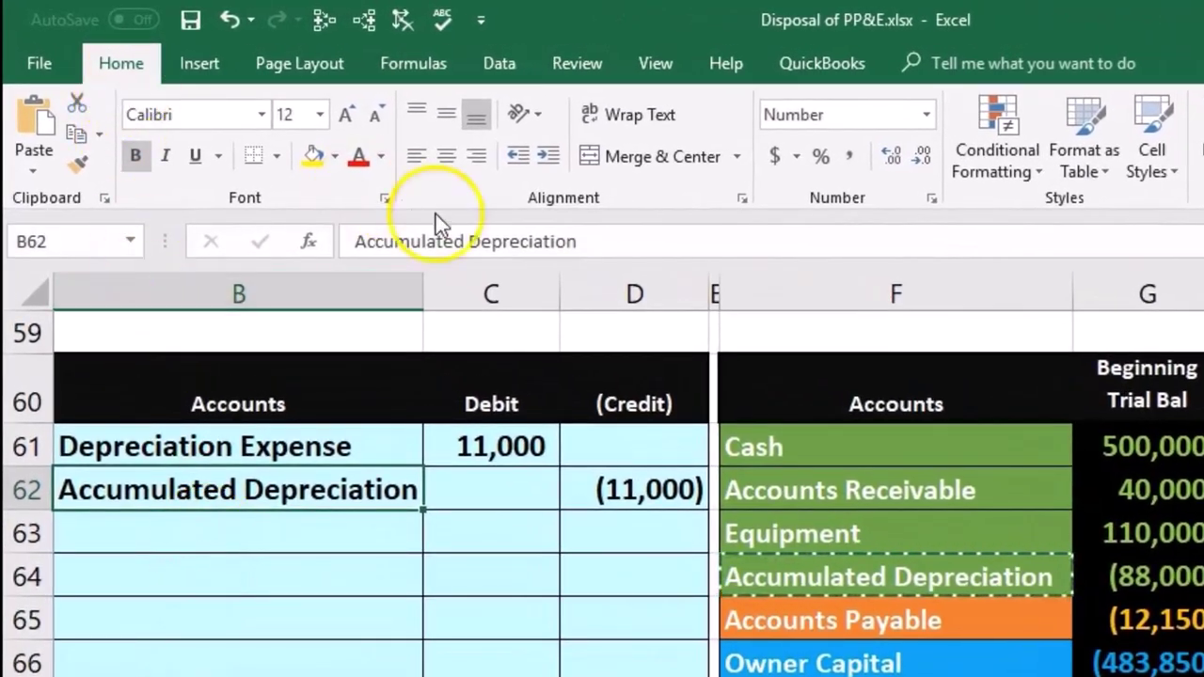
left_click(549, 155)
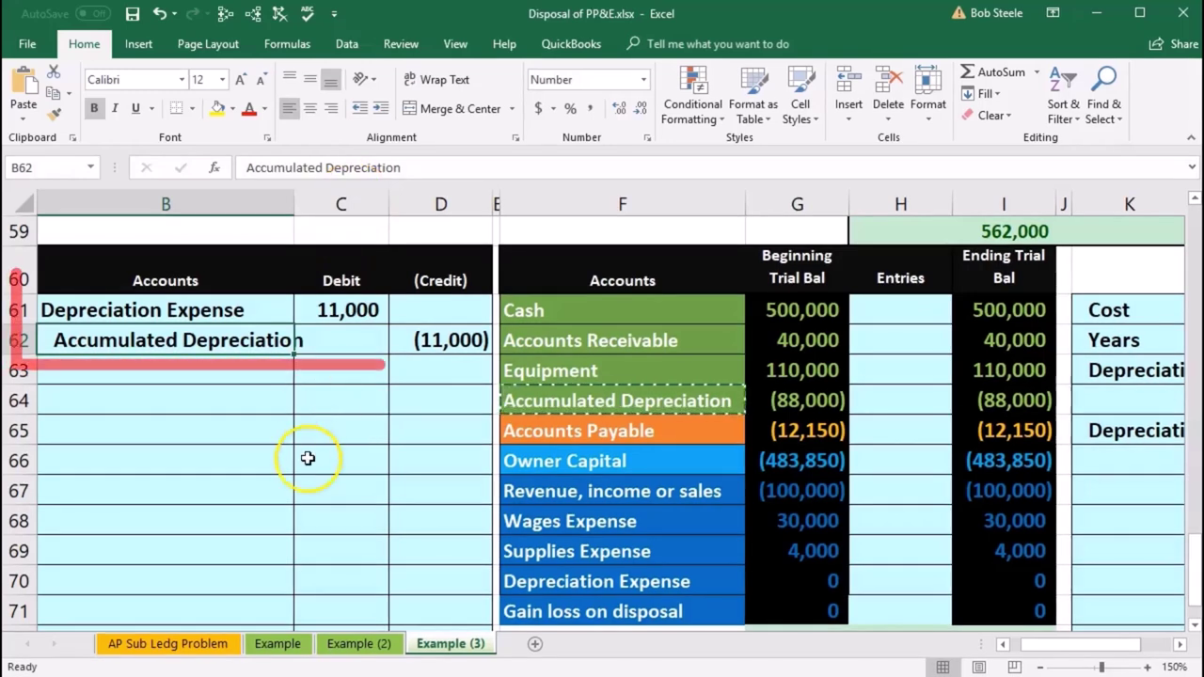
left_click(308, 458)
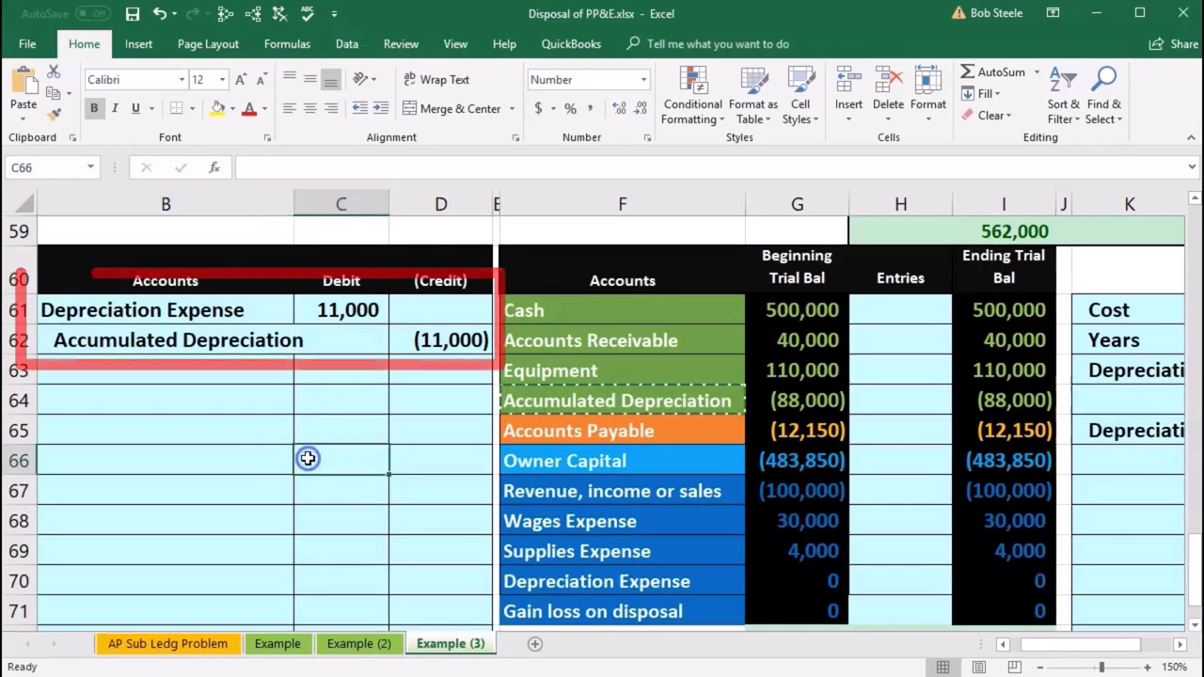
Step: Post the Depreciation Expense debit to the trial balance by entering =C61 in H70
left_click_drag(246, 311, 335, 320)
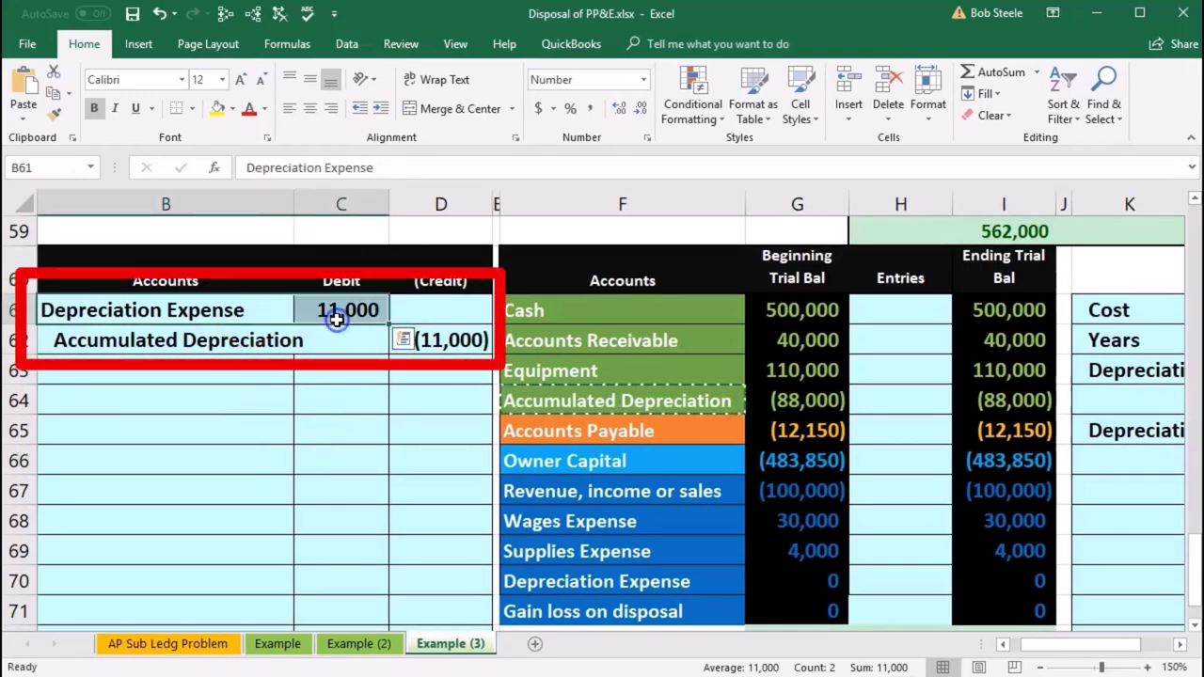
left_click(669, 588)
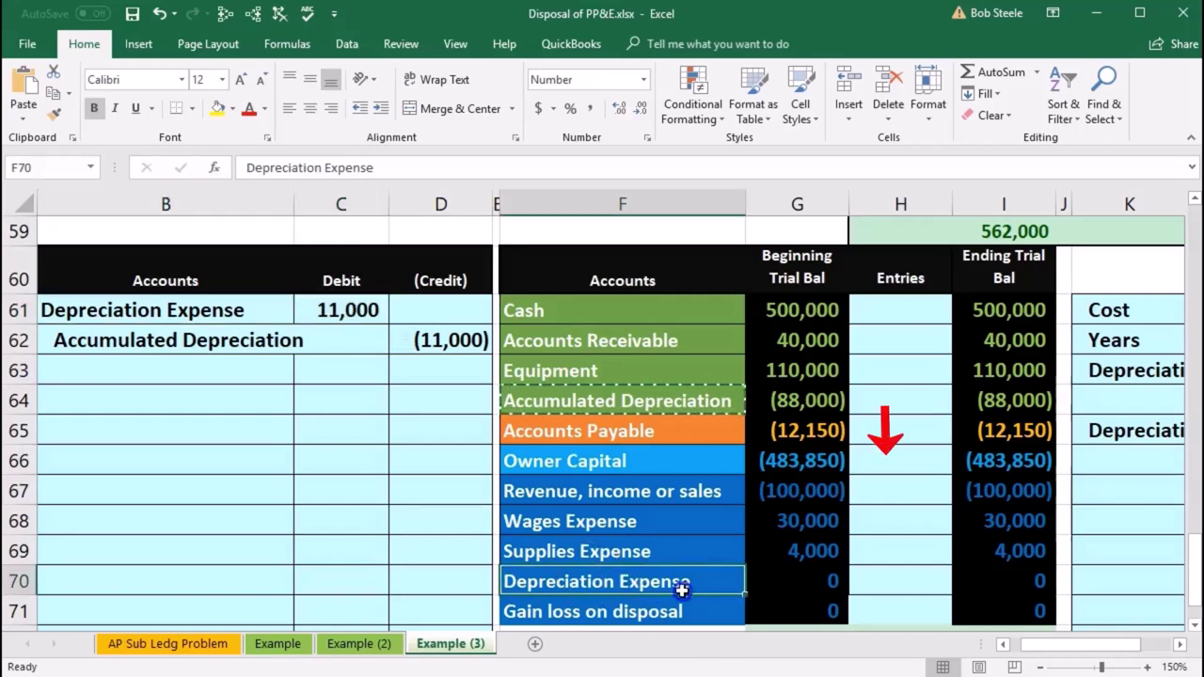
left_click(887, 581)
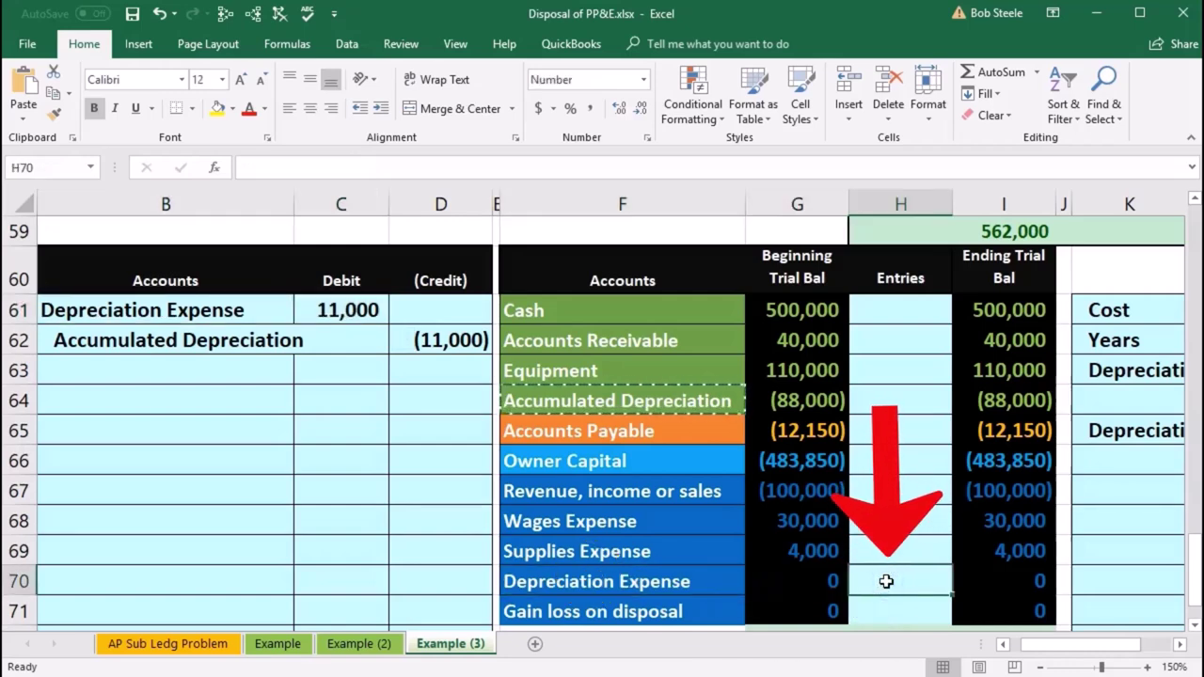
type("=")
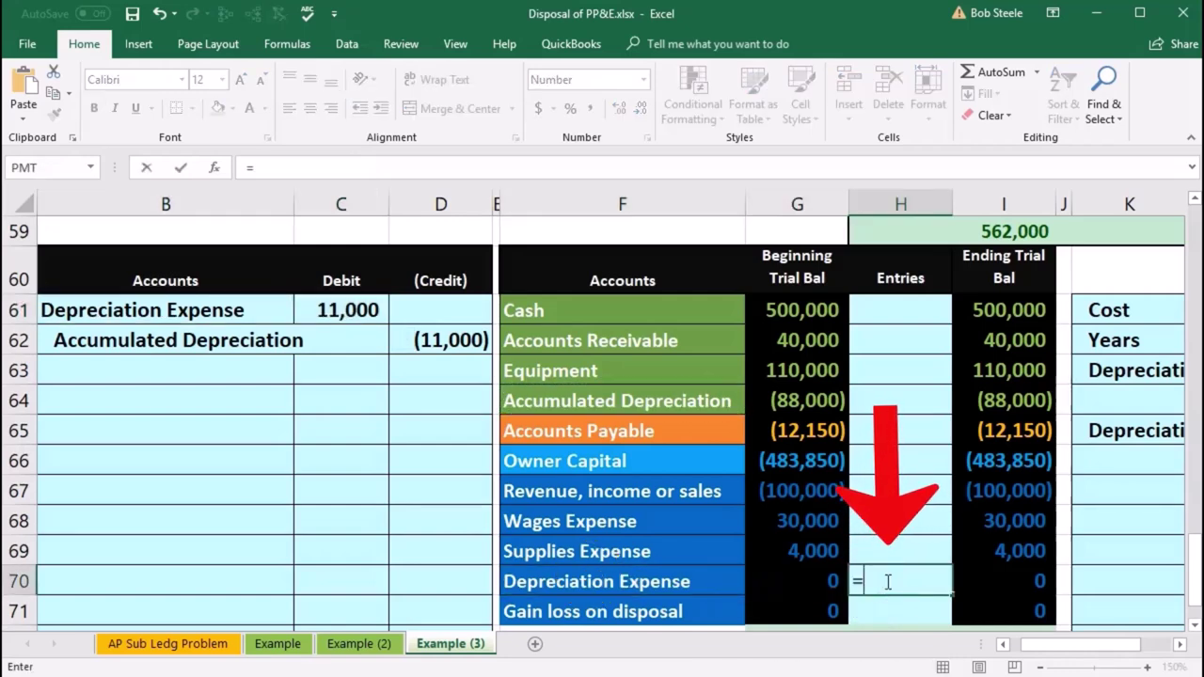
left_click(350, 311)
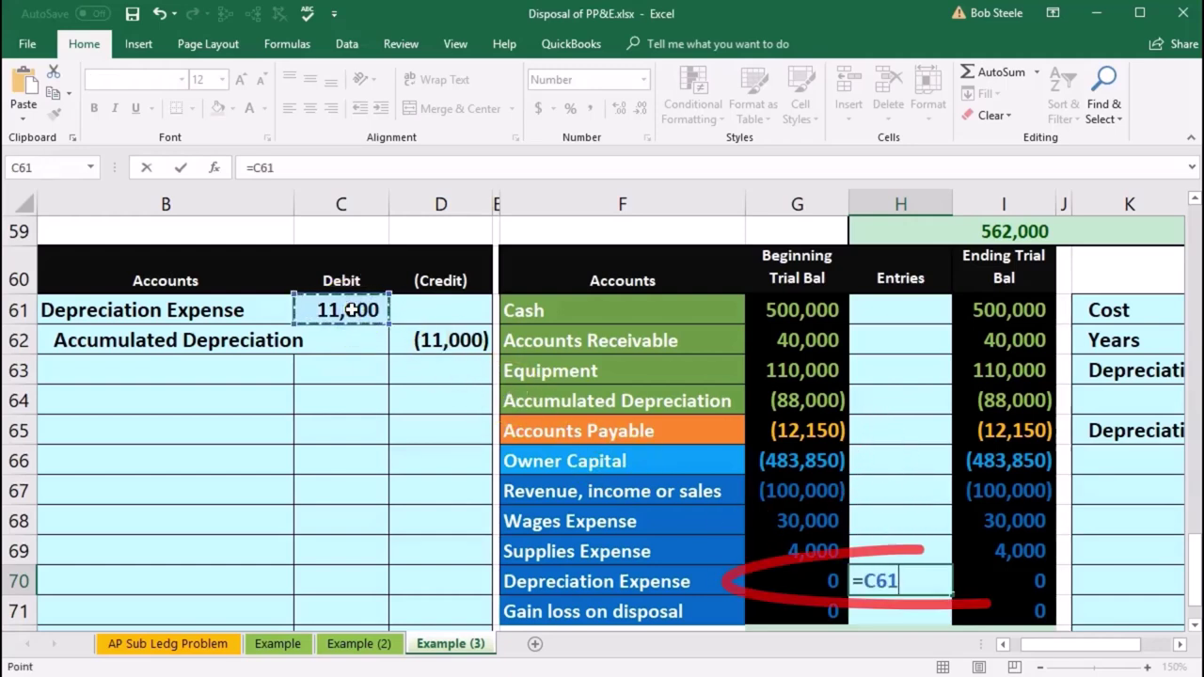
key("Return")
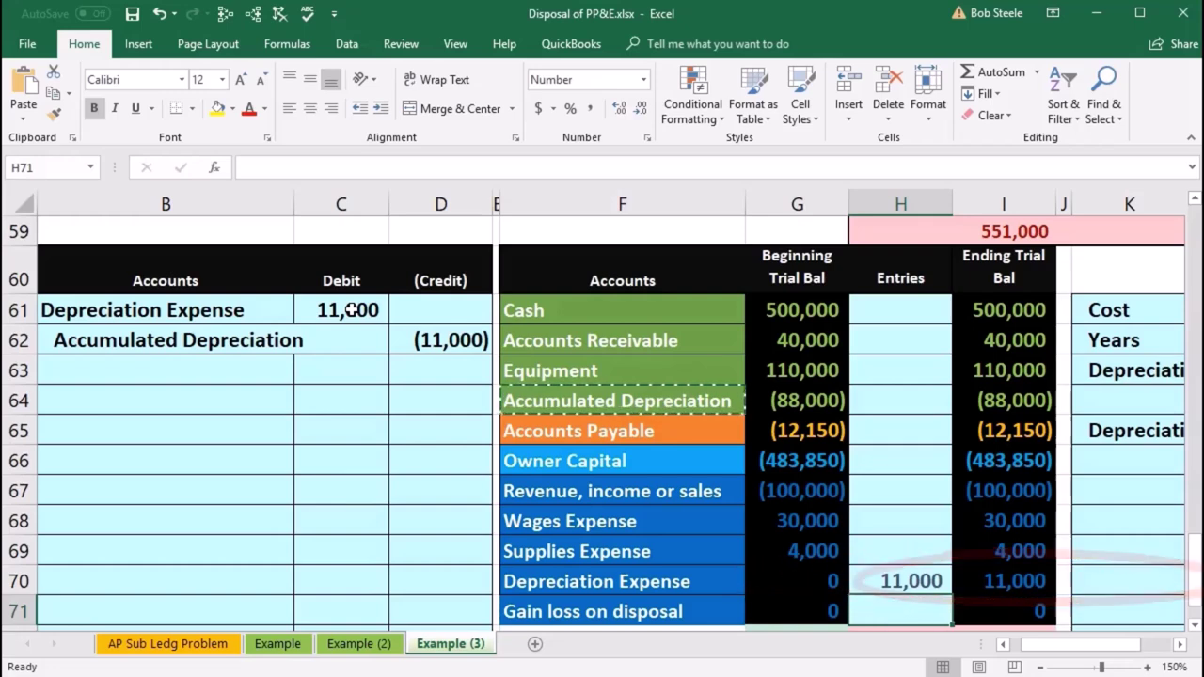
Step: Post the Accumulated Depreciation credit to the trial balance by entering =D62 in H64
left_click_drag(282, 340, 415, 344)
left_click_drag(556, 400, 842, 402)
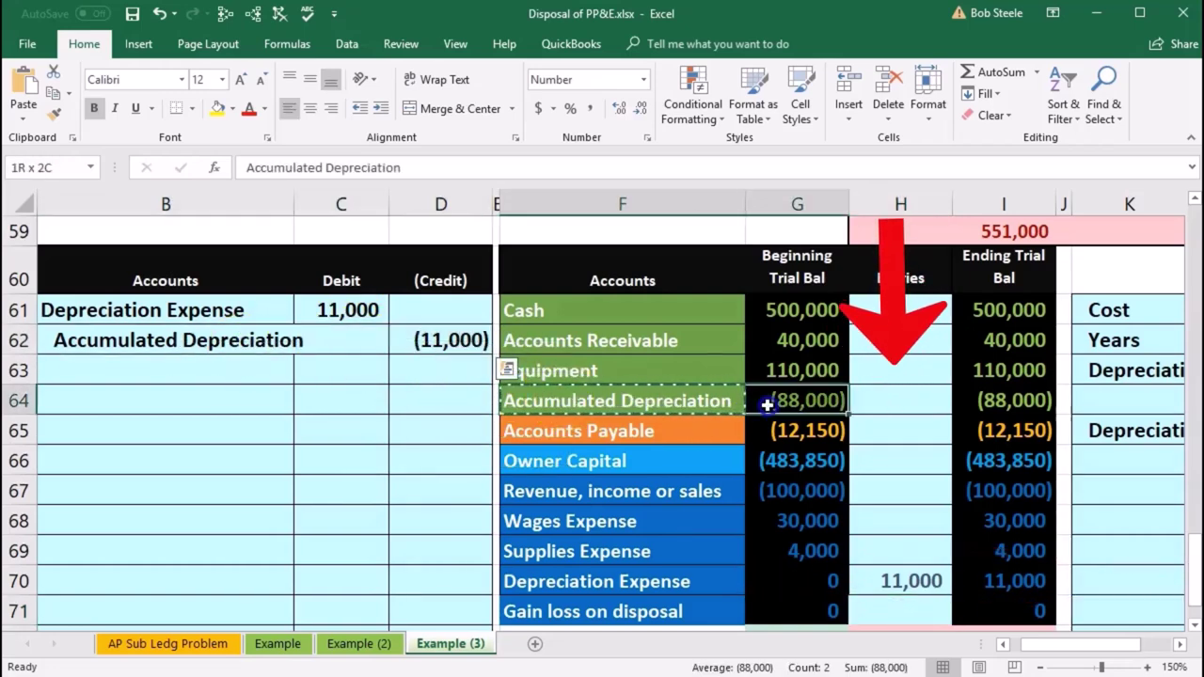
key("ctrl+c")
left_click(900, 397)
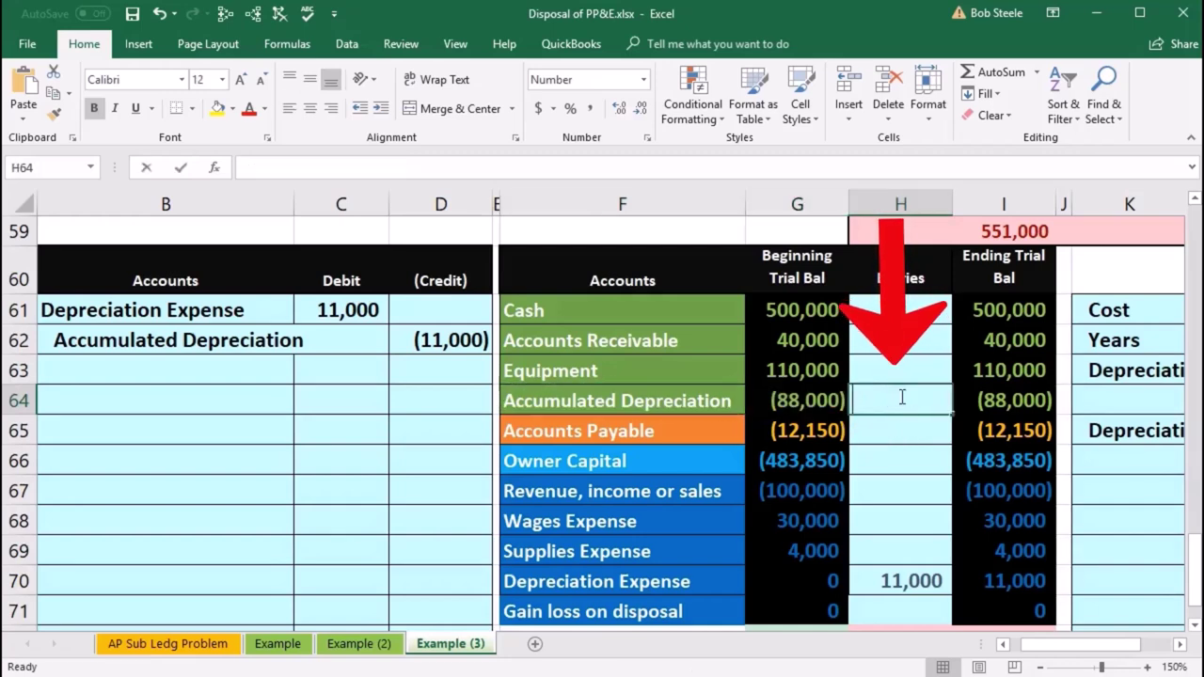
type("=")
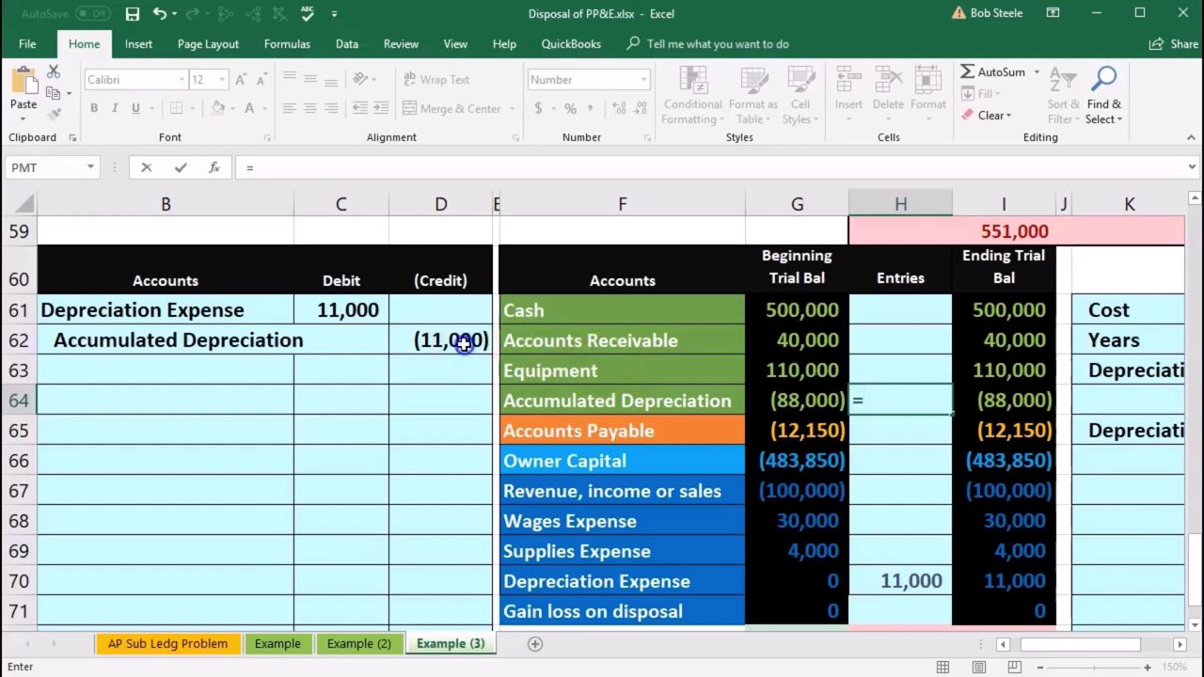
mouse_move(844, 467)
left_mouse_down()
mouse_move(1000, 483)
mouse_move(1062, 465)
left_mouse_up()
key("ctrl+Return")
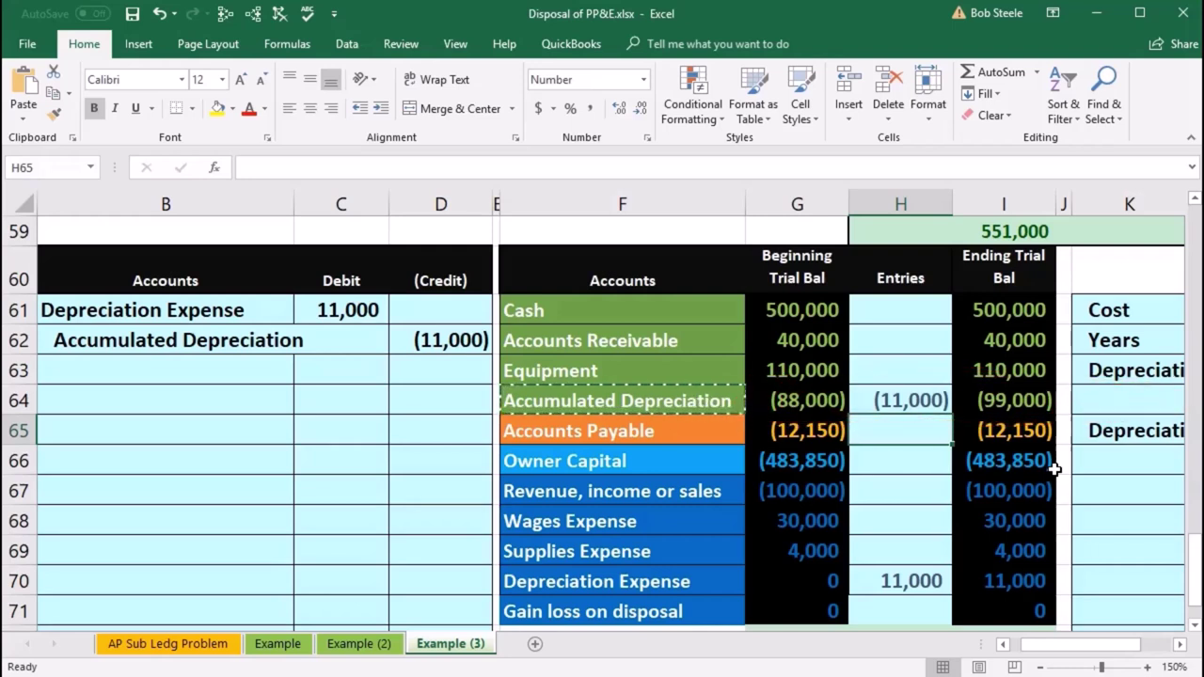
Step: Copy the Cash account name from F61 into B64 as values only to start the disposal entry
left_click(1024, 381)
left_click_drag(1024, 381, 1027, 400)
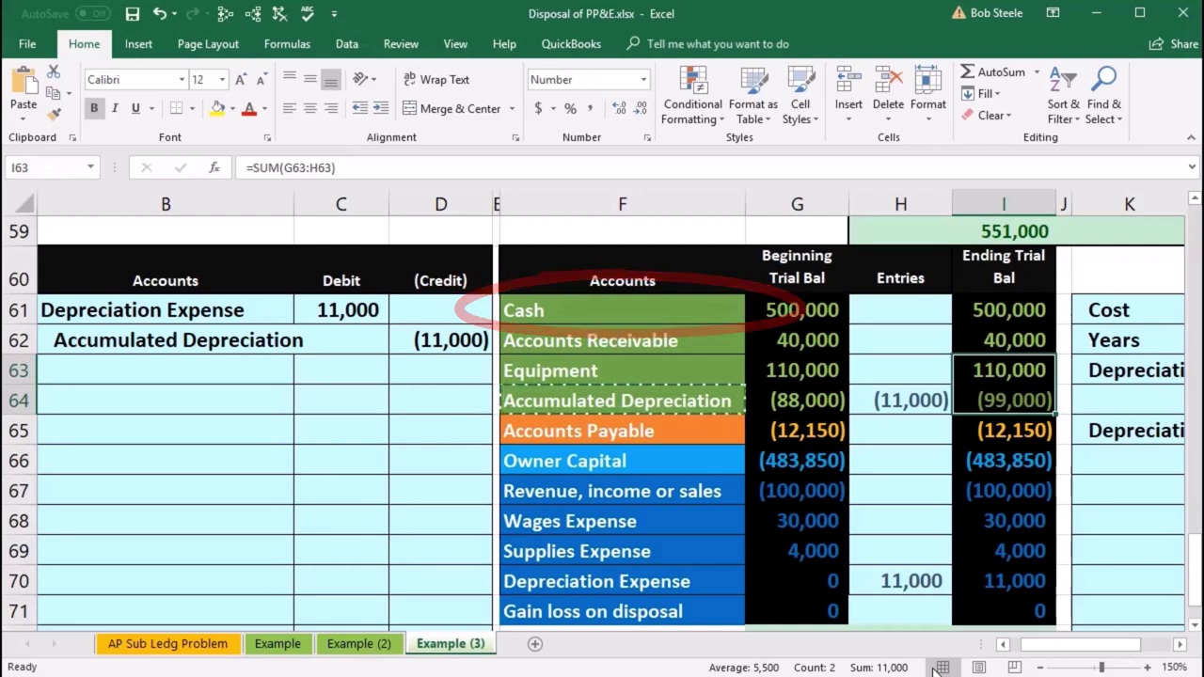
left_click(760, 315)
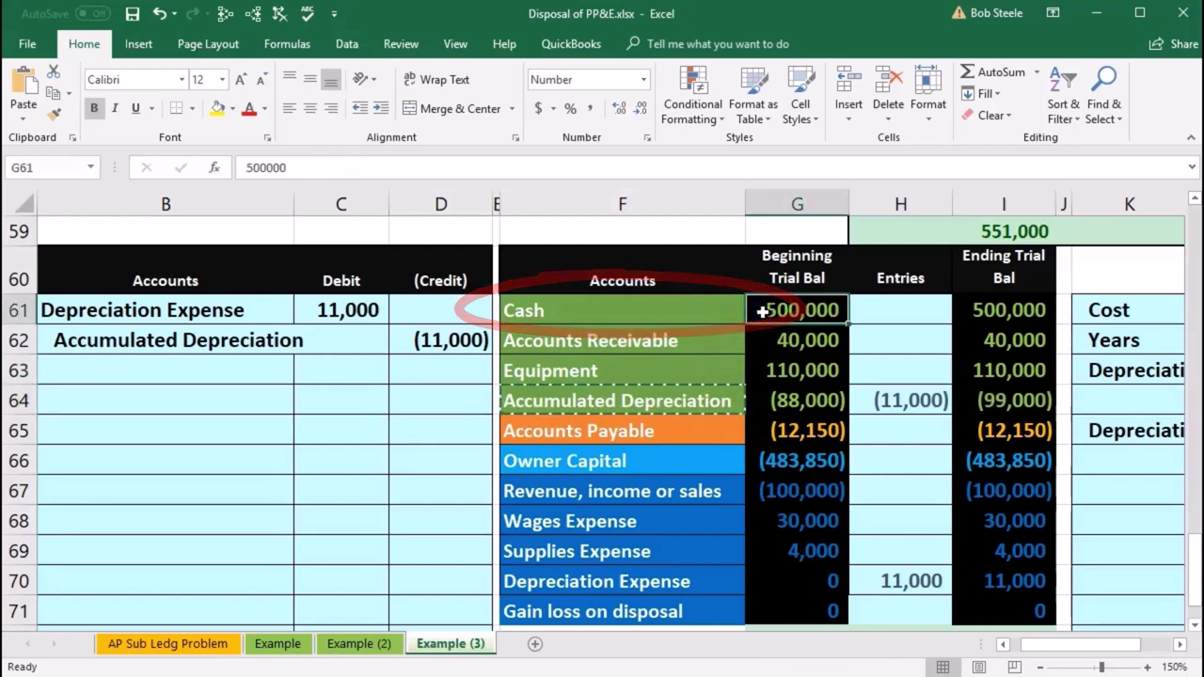
left_click(572, 306)
right_click(574, 309)
left_click(597, 344)
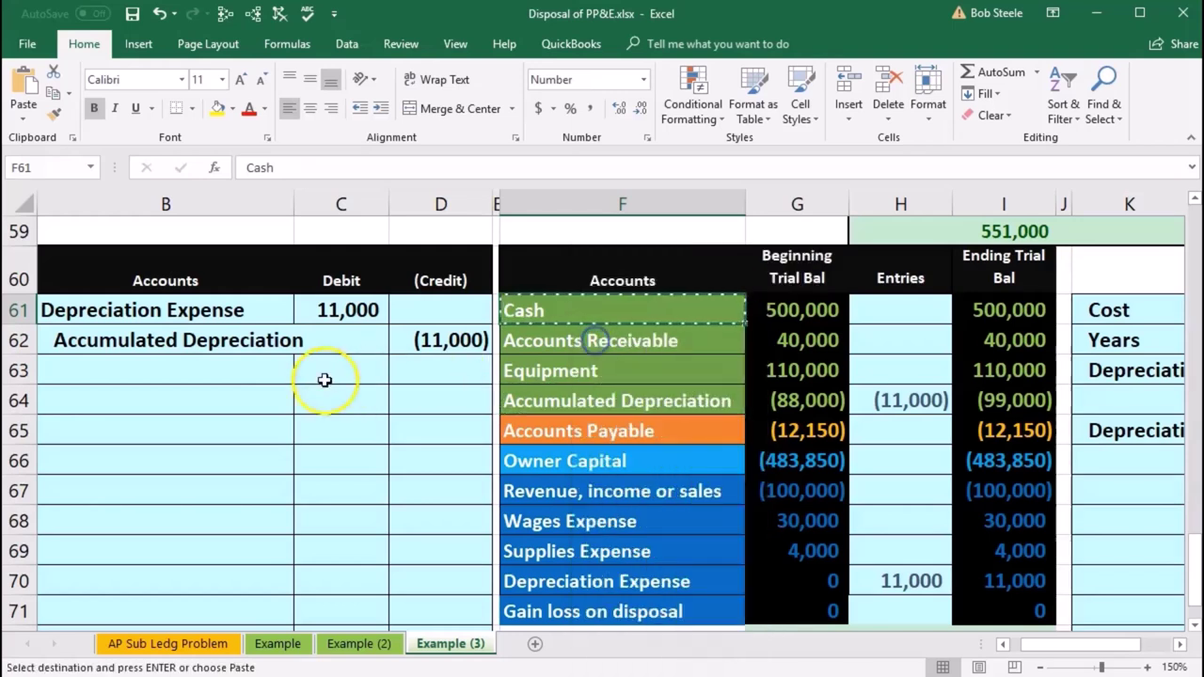
left_click(199, 400)
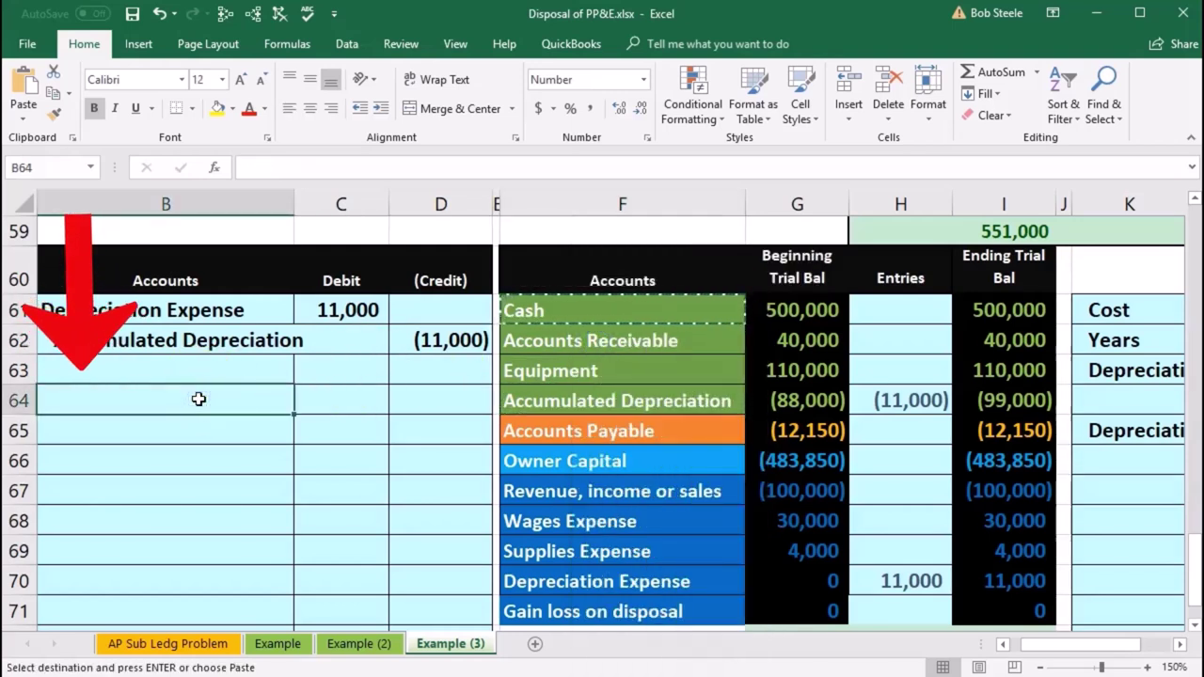
right_click(198, 400)
left_click(267, 482)
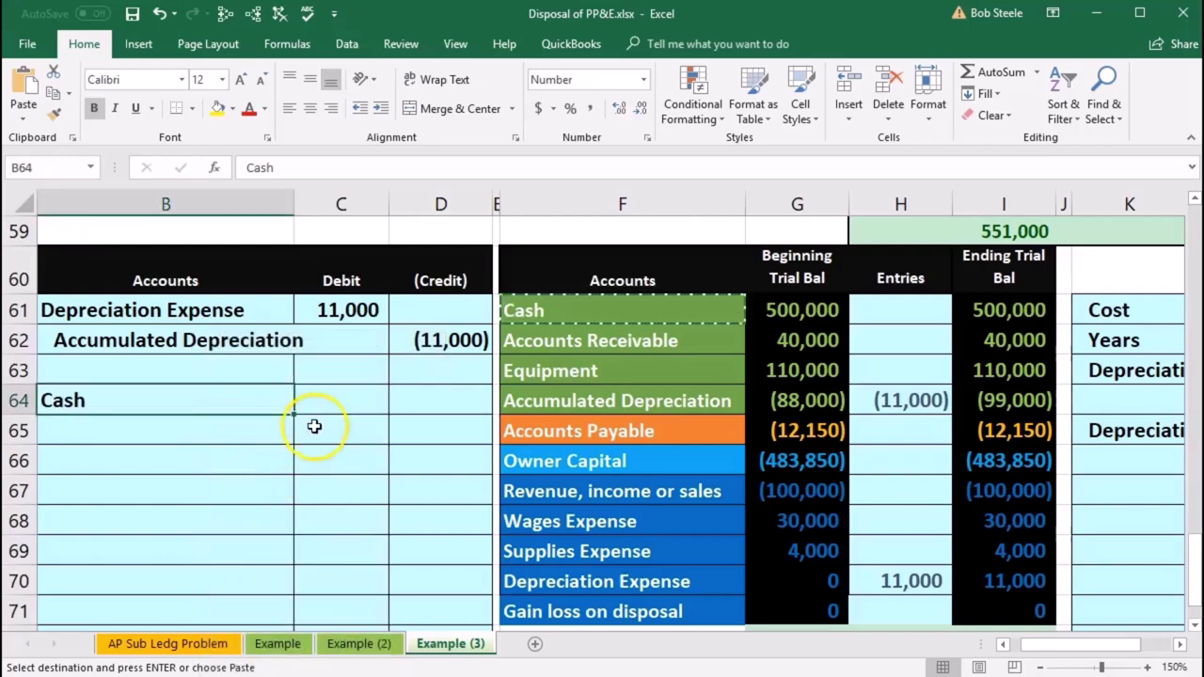
Step: Enter the 15,000 cash debit in C64
left_click(329, 400)
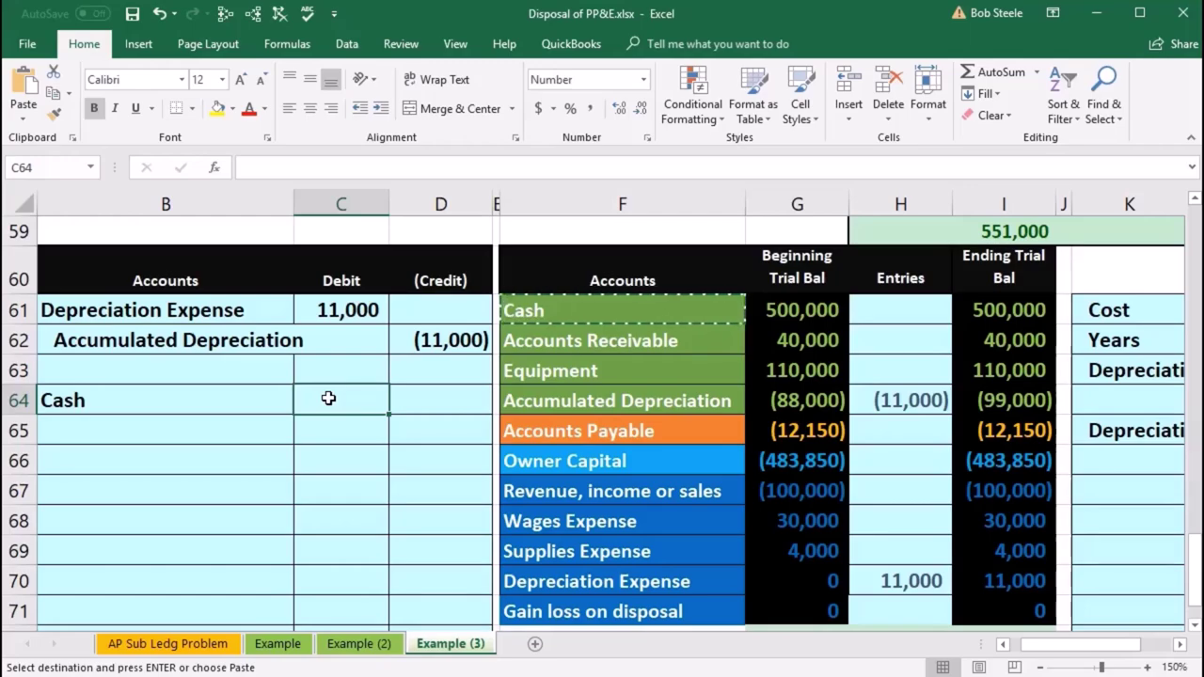
type("15000")
key("Return")
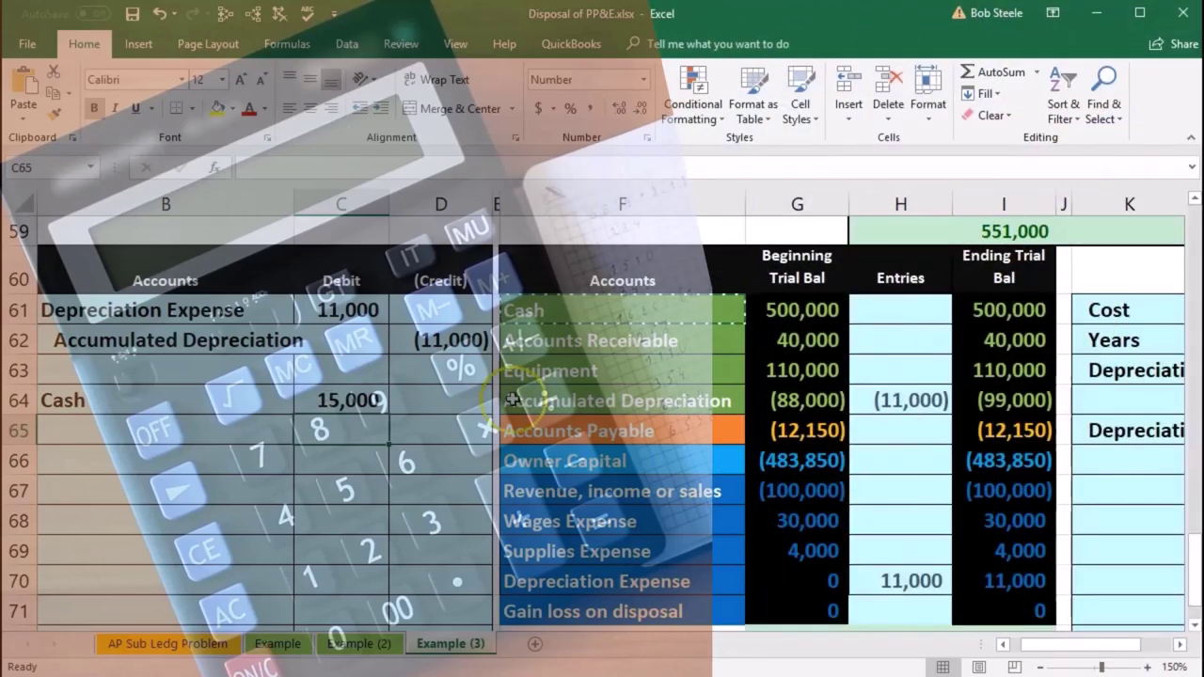
Step: Copy the Accumulated Depreciation account name from F64 into B65 as values only, below Cash in the disposal entry
mouse_move(906, 345)
left_mouse_down()
mouse_move(751, 398)
mouse_move(1054, 356)
mouse_move(875, 342)
left_mouse_up()
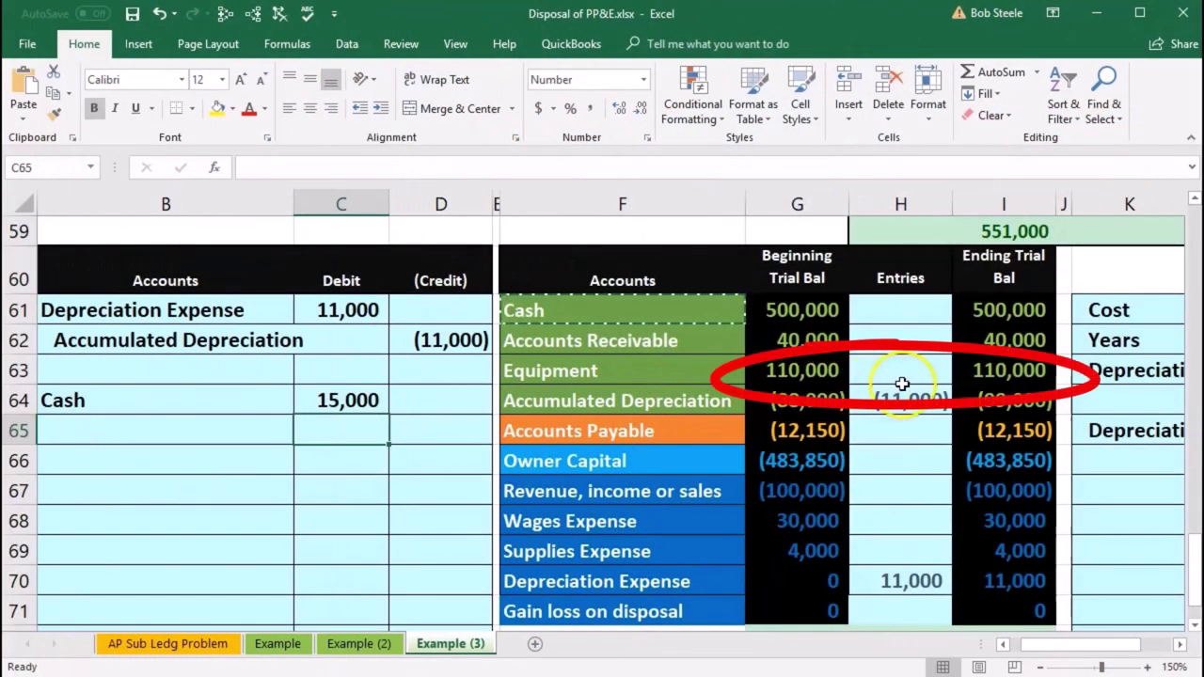
left_click(992, 375)
left_click(992, 399)
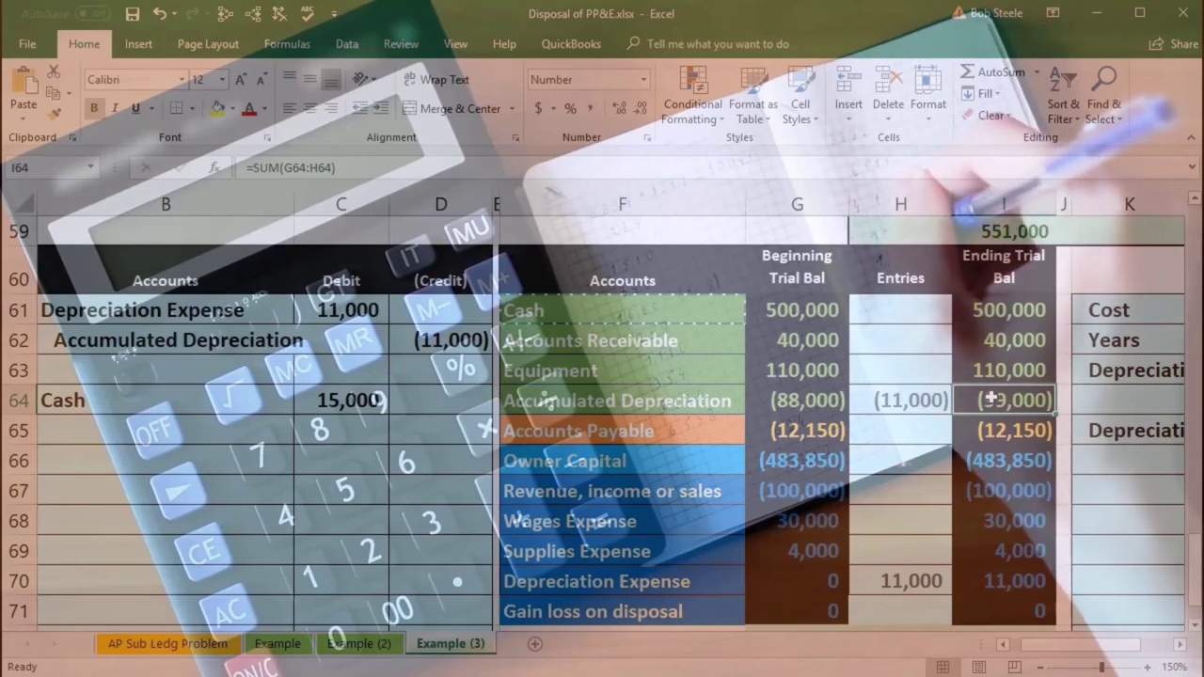
left_click(1018, 610)
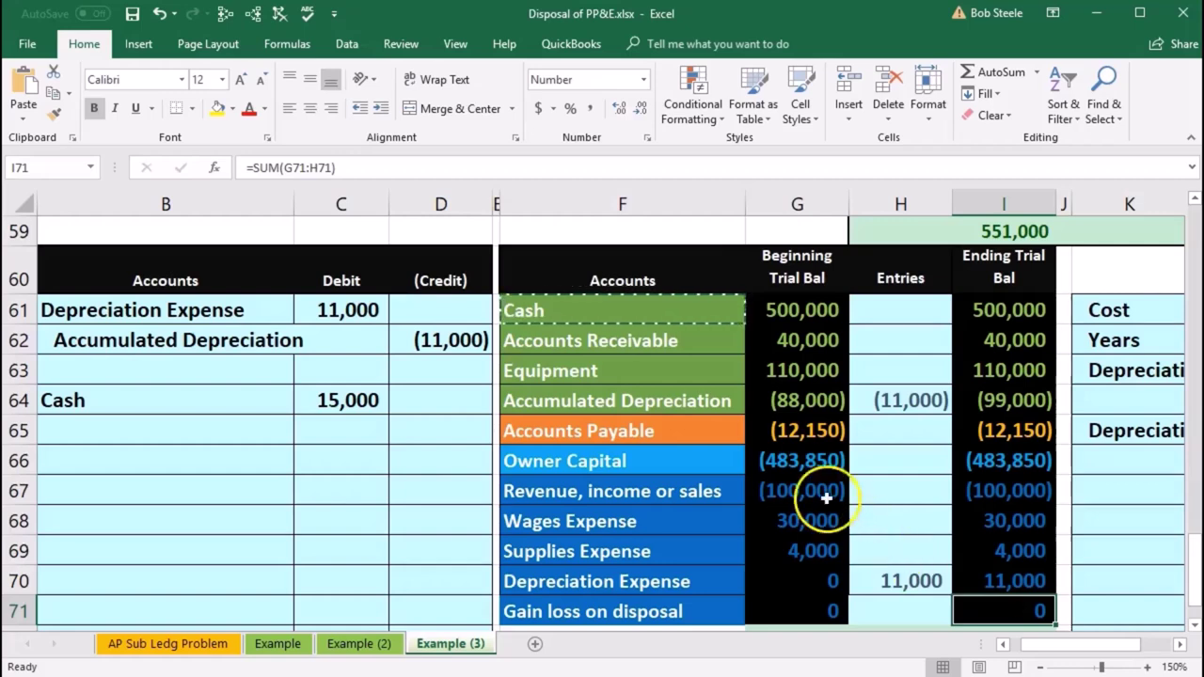
left_click(664, 402)
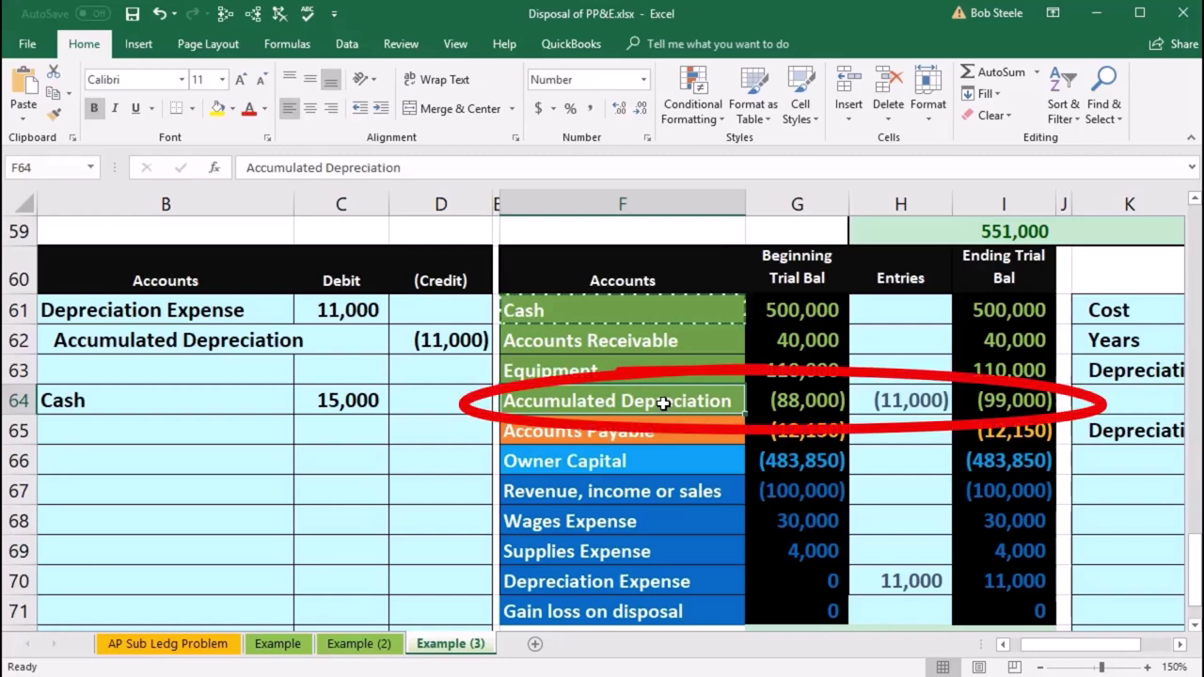
left_click(1003, 402)
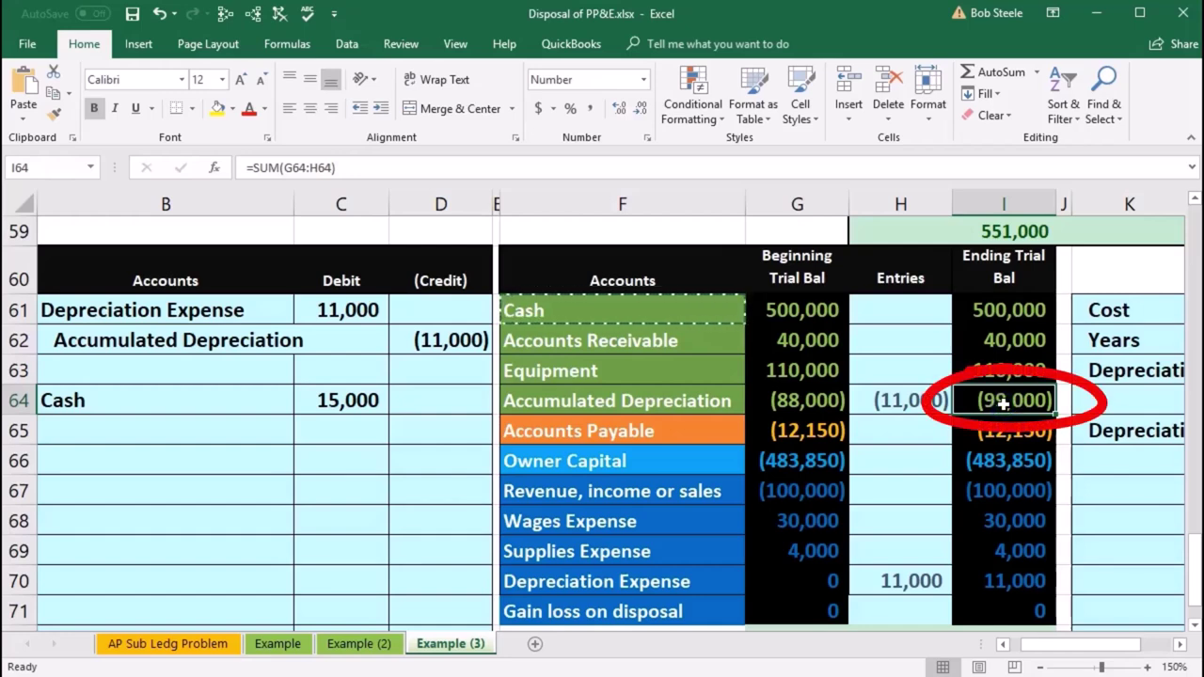
left_click(657, 397)
right_click(658, 397)
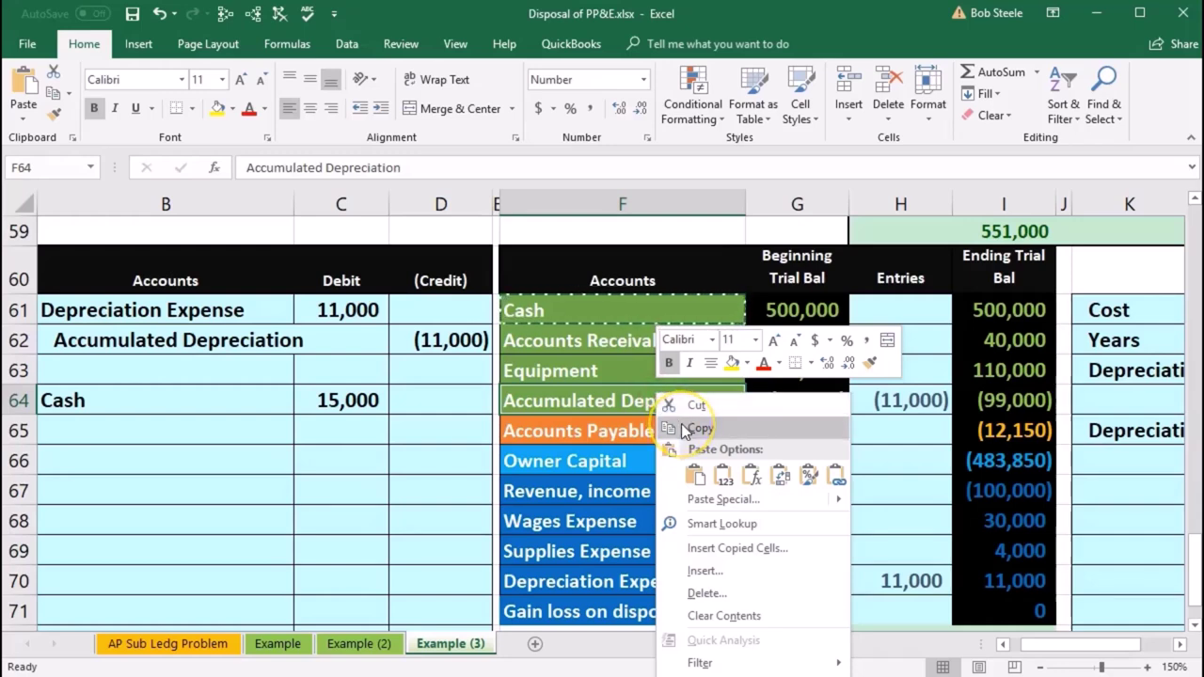
left_click(684, 428)
left_click(208, 434)
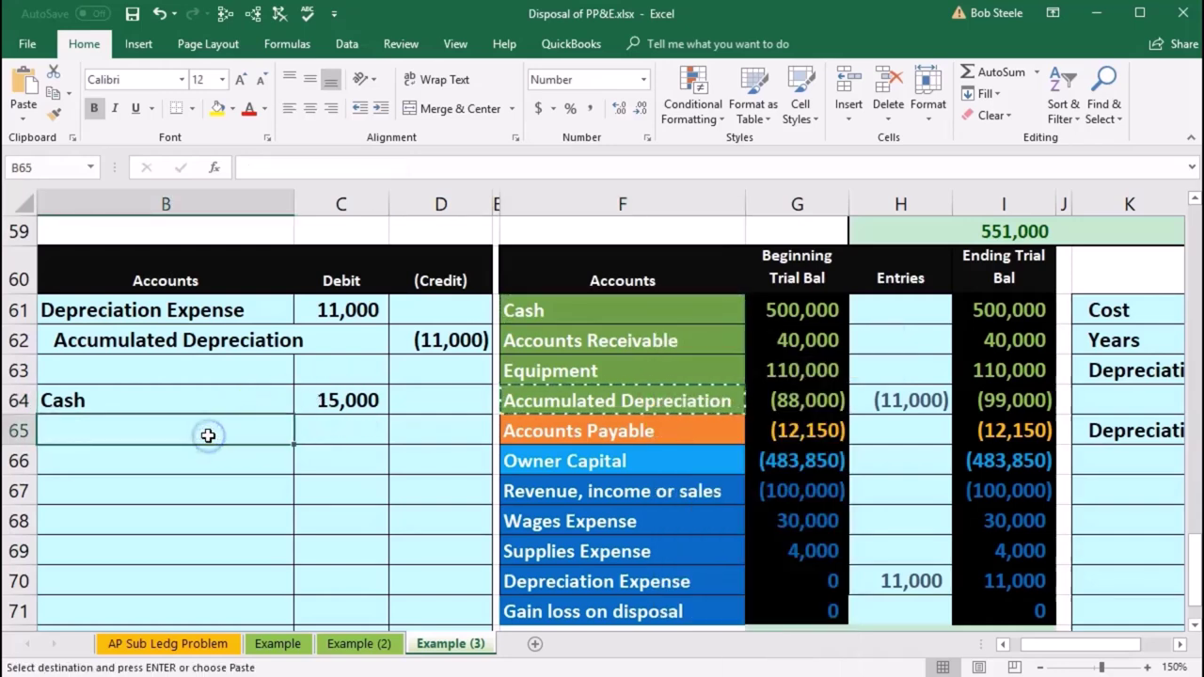
right_click(208, 435)
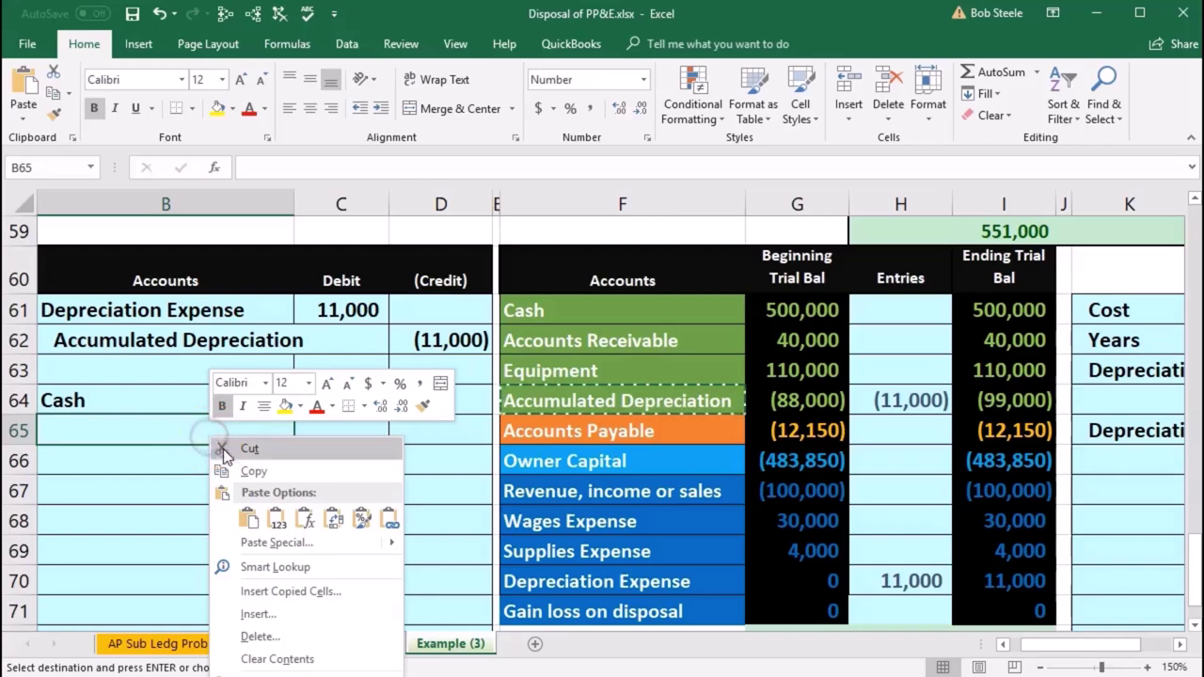
left_click(271, 508)
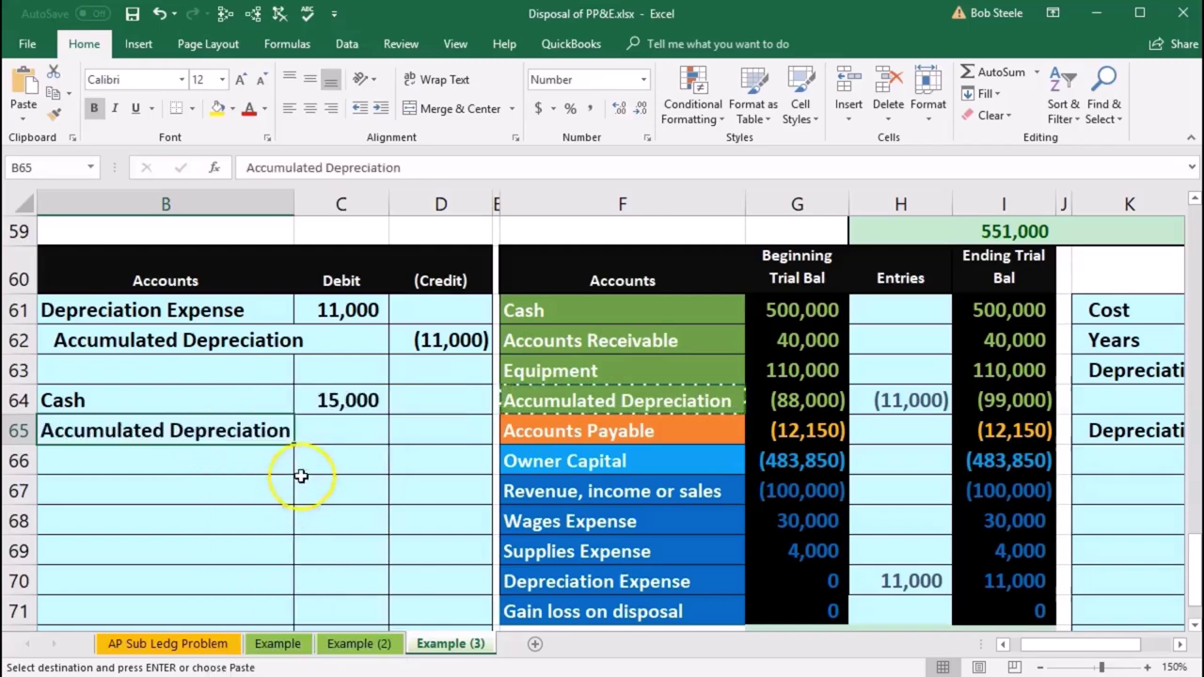
Step: Enter the 99,000 Accumulated Depreciation debit in C65
left_click(329, 439)
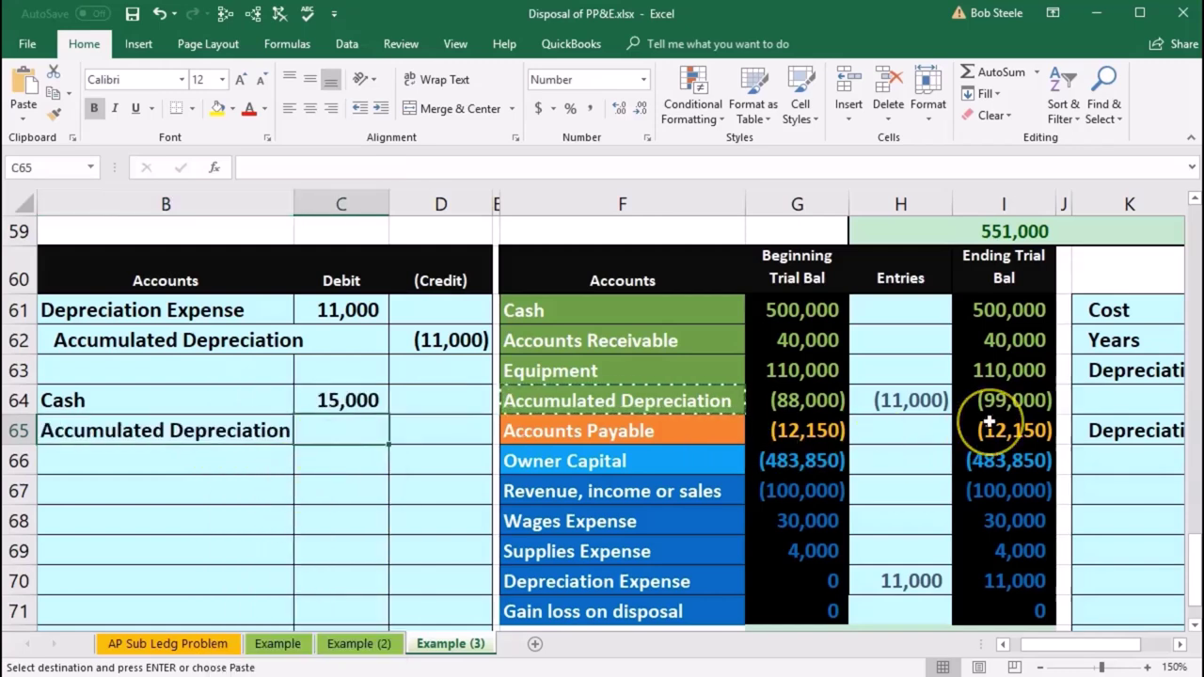
type("99,00")
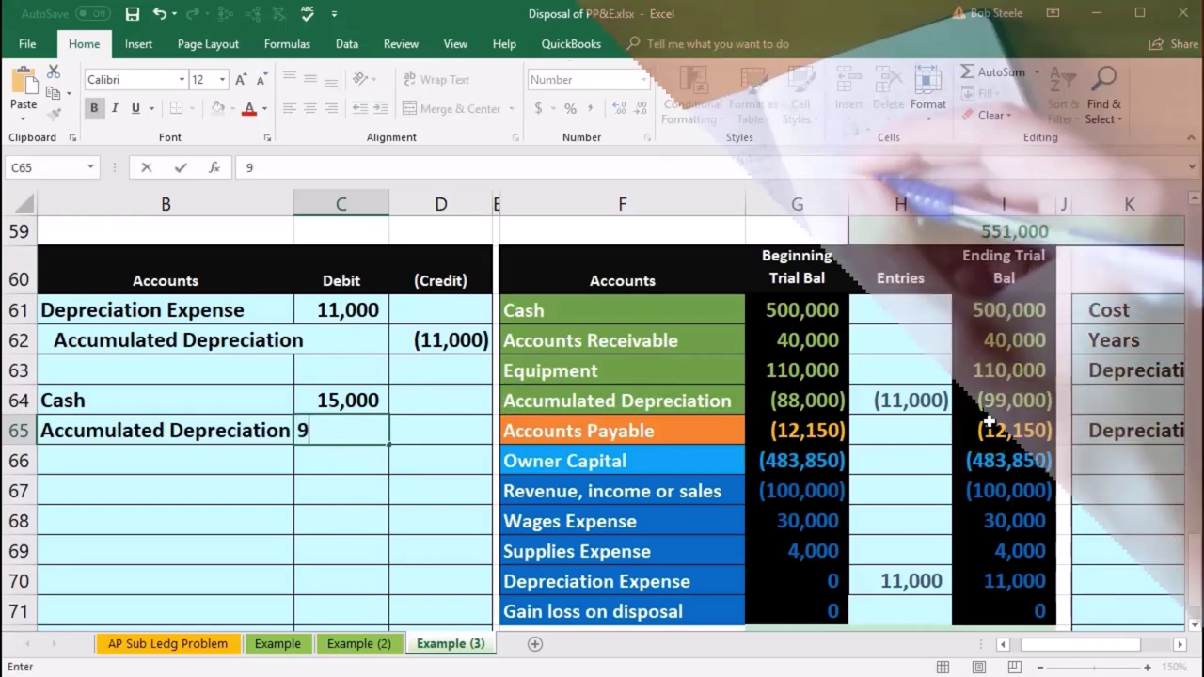
type("00")
key("Return")
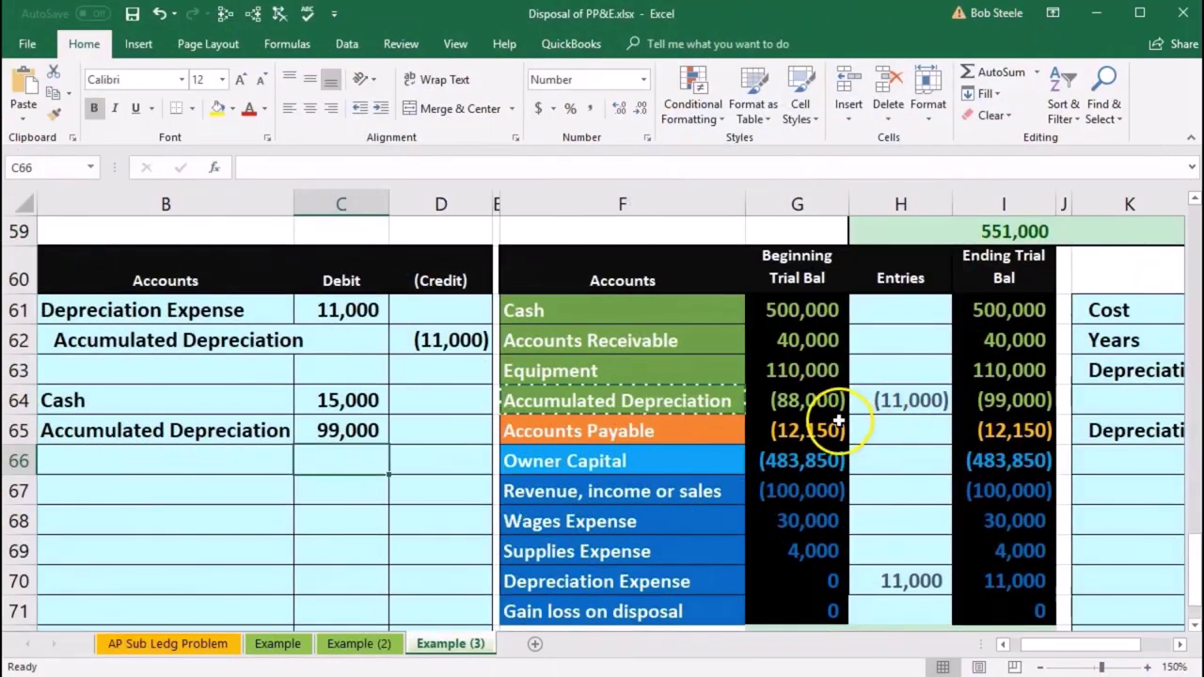
Step: Copy the Equipment account name from F63 into B66 as values only and indent it as the credit account
mouse_move(884, 371)
left_mouse_down()
mouse_move(959, 425)
mouse_move(878, 421)
left_mouse_up()
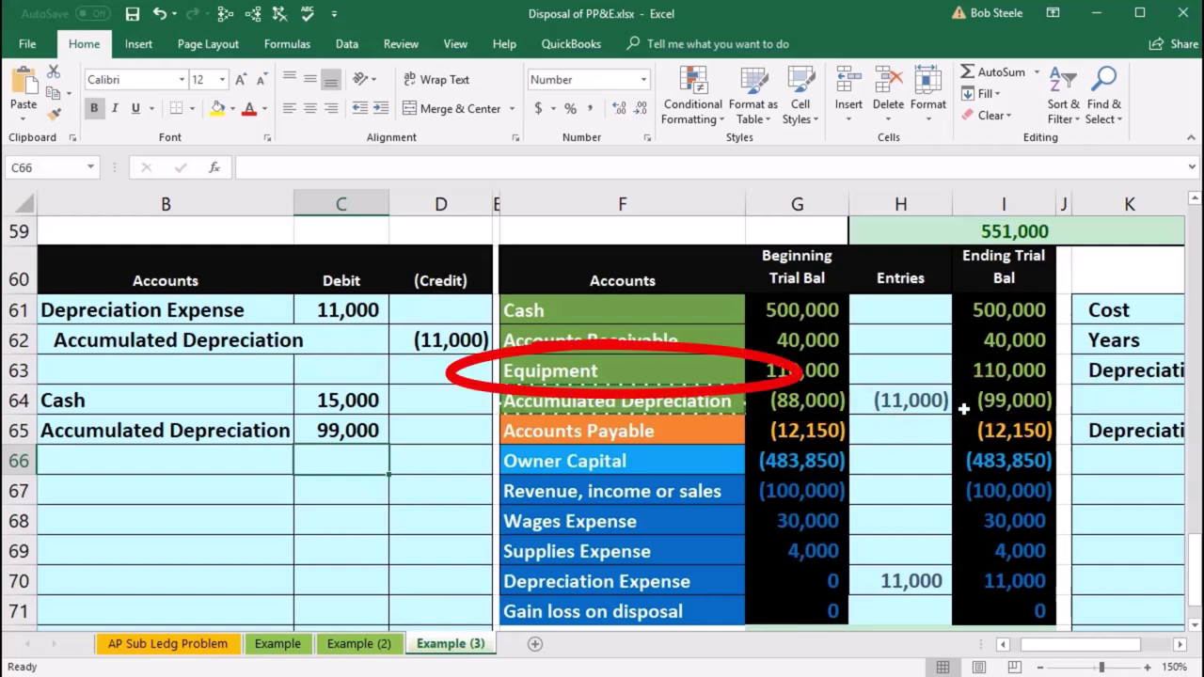
left_click_drag(664, 371, 770, 362)
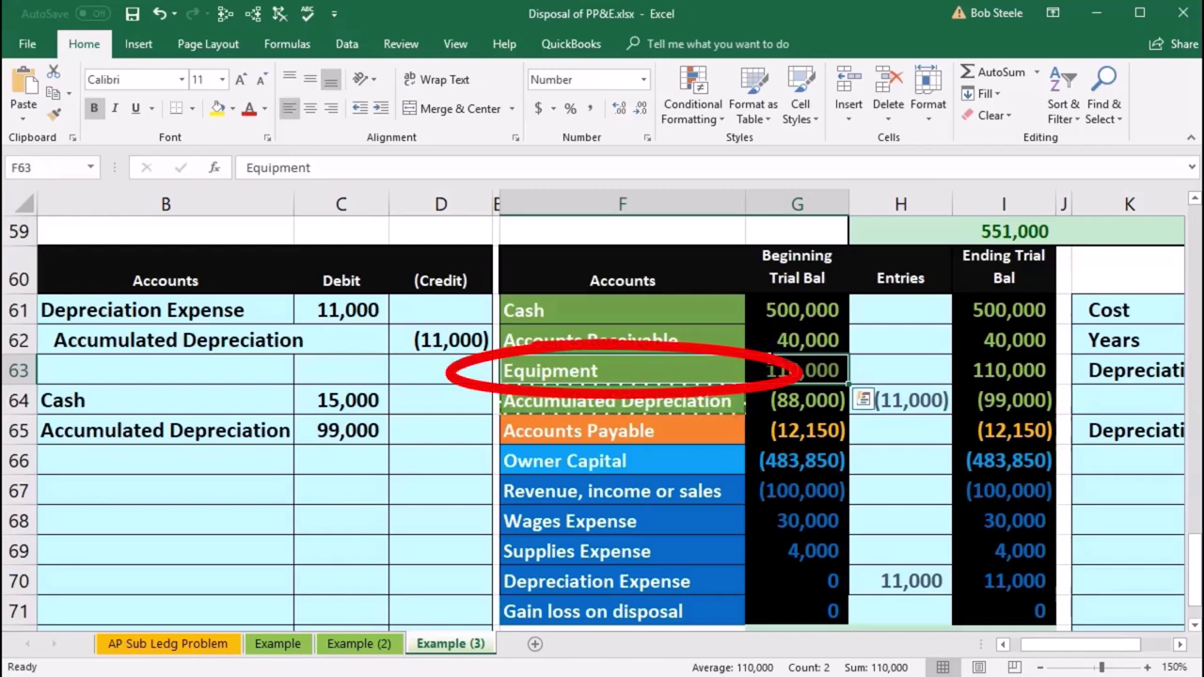
left_click(659, 368)
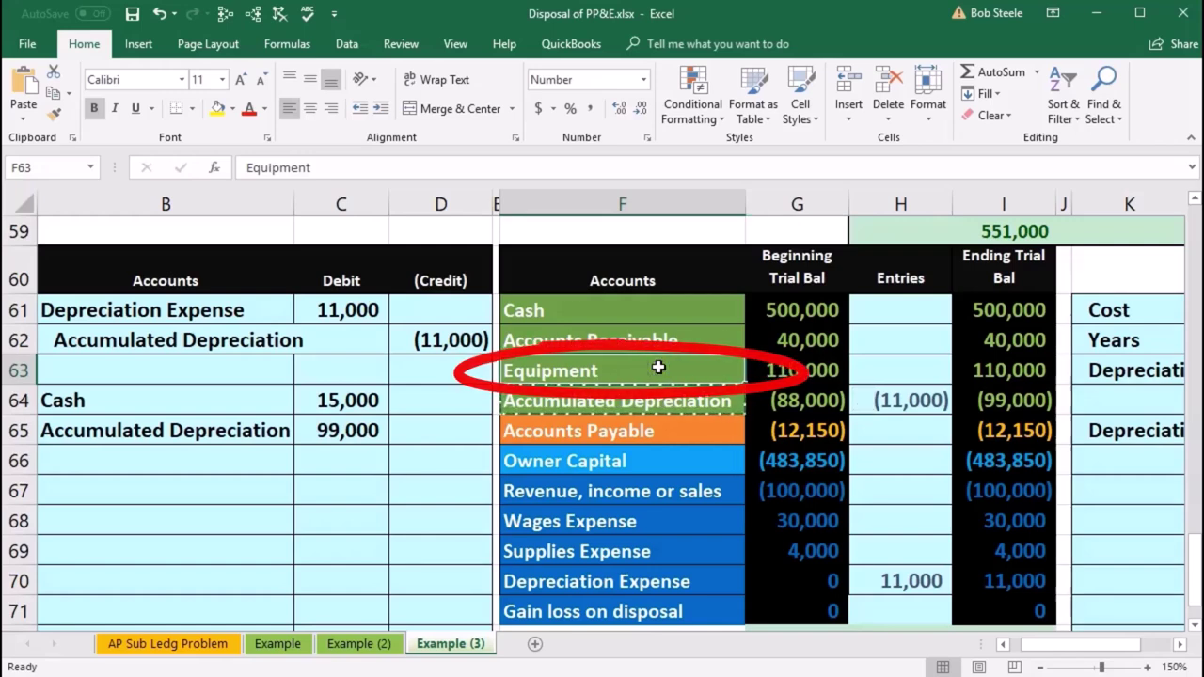
right_click(659, 368)
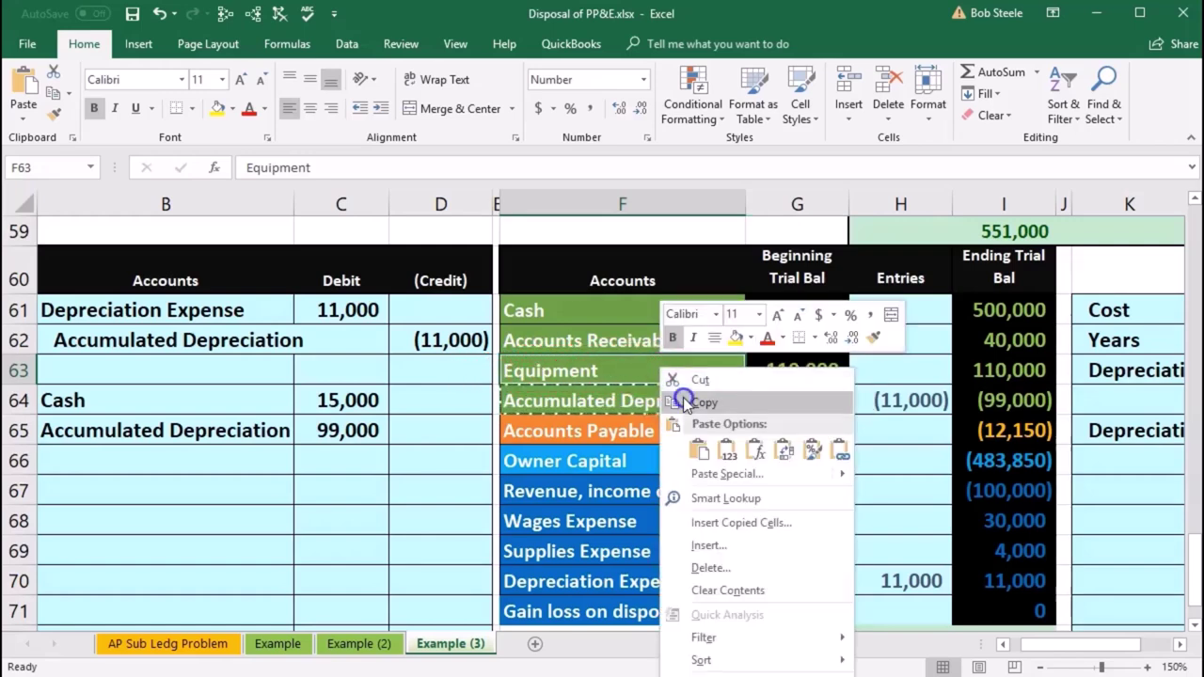
left_click(684, 398)
left_click(190, 456)
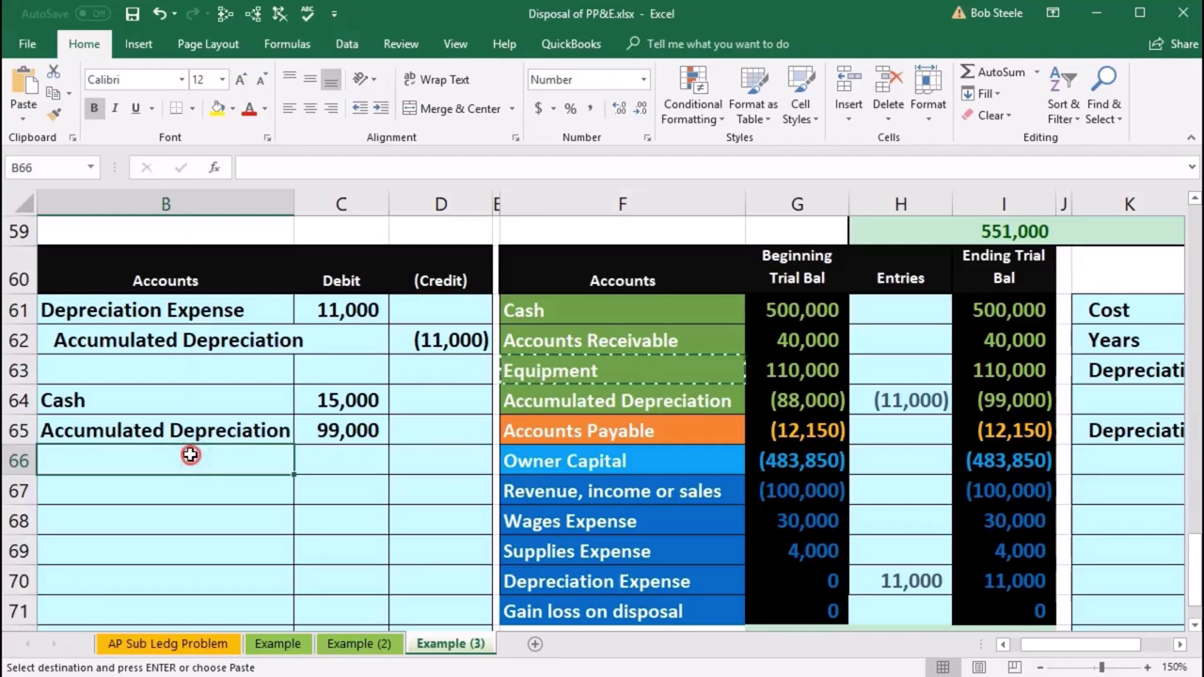
right_click(190, 457)
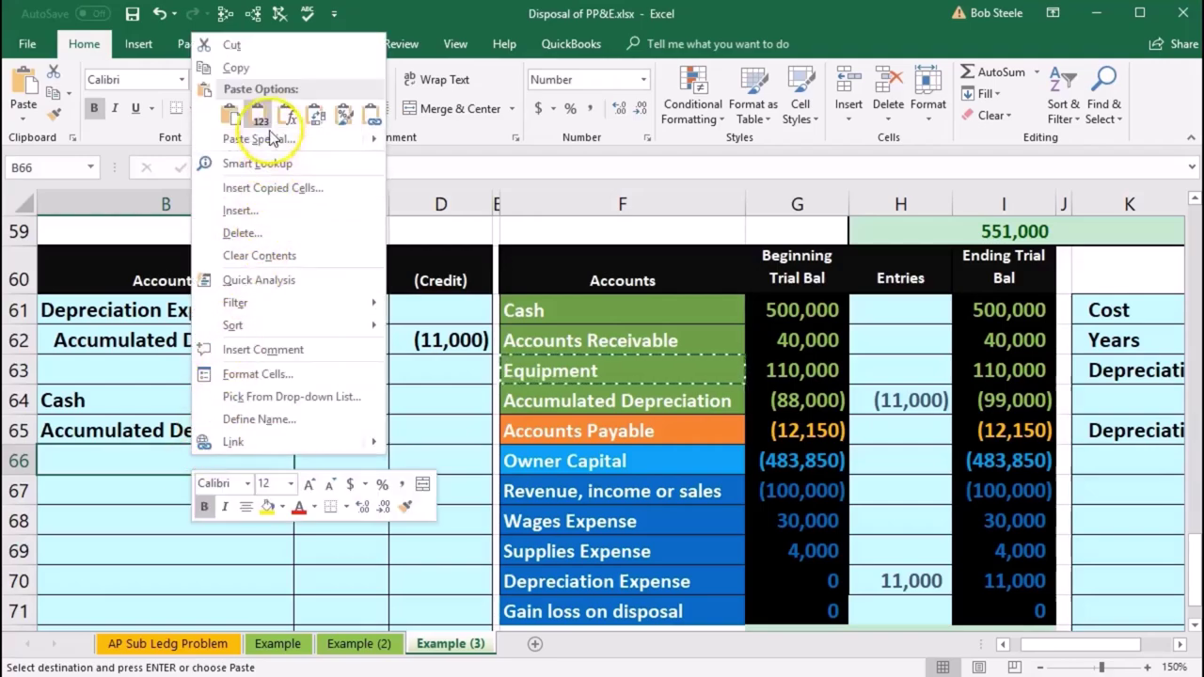
left_click(231, 115)
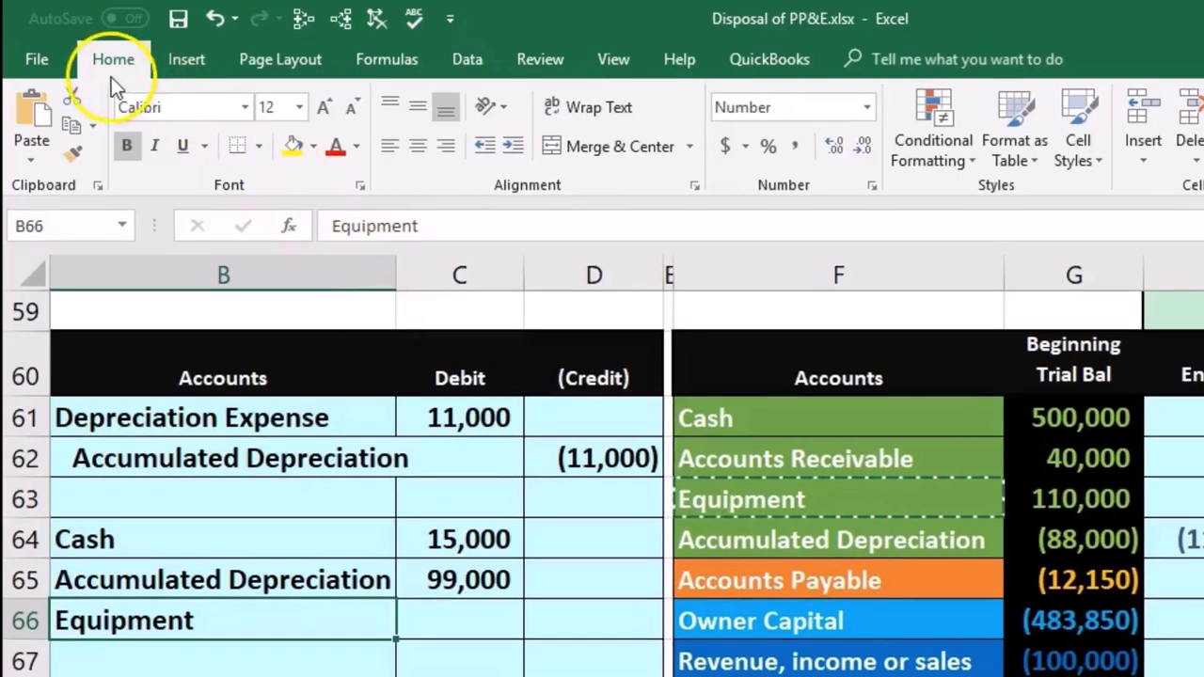
left_click(511, 146)
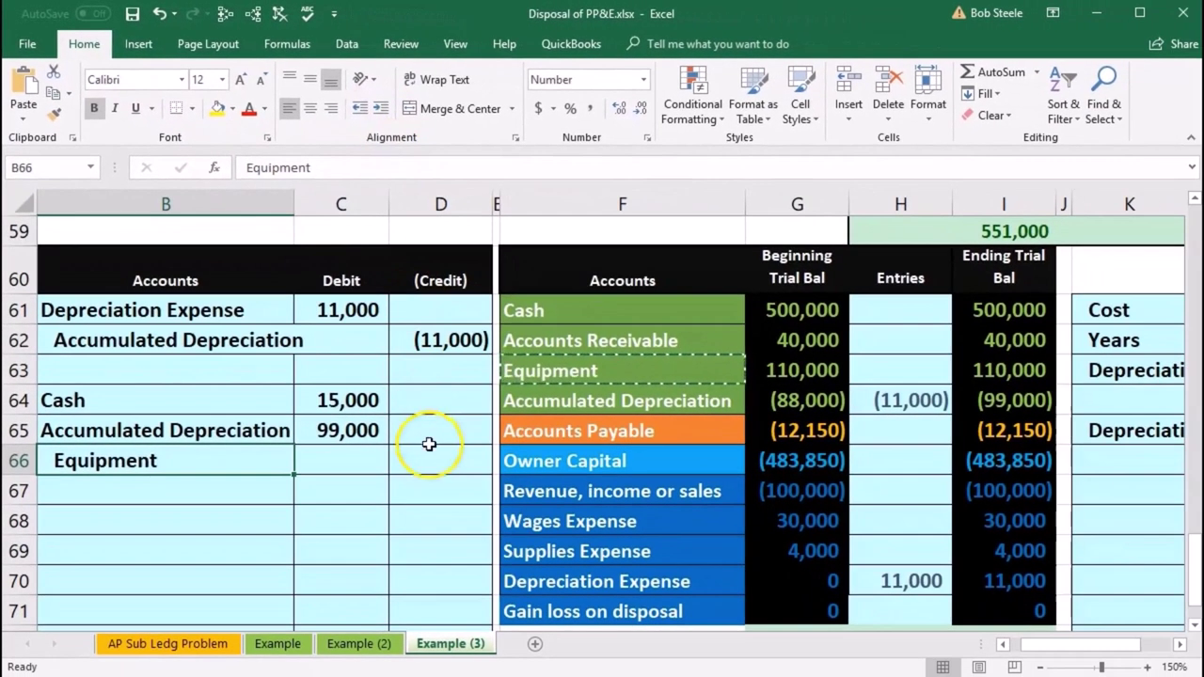
Step: Enter the Equipment credit of -110000 in D66
left_click(438, 466)
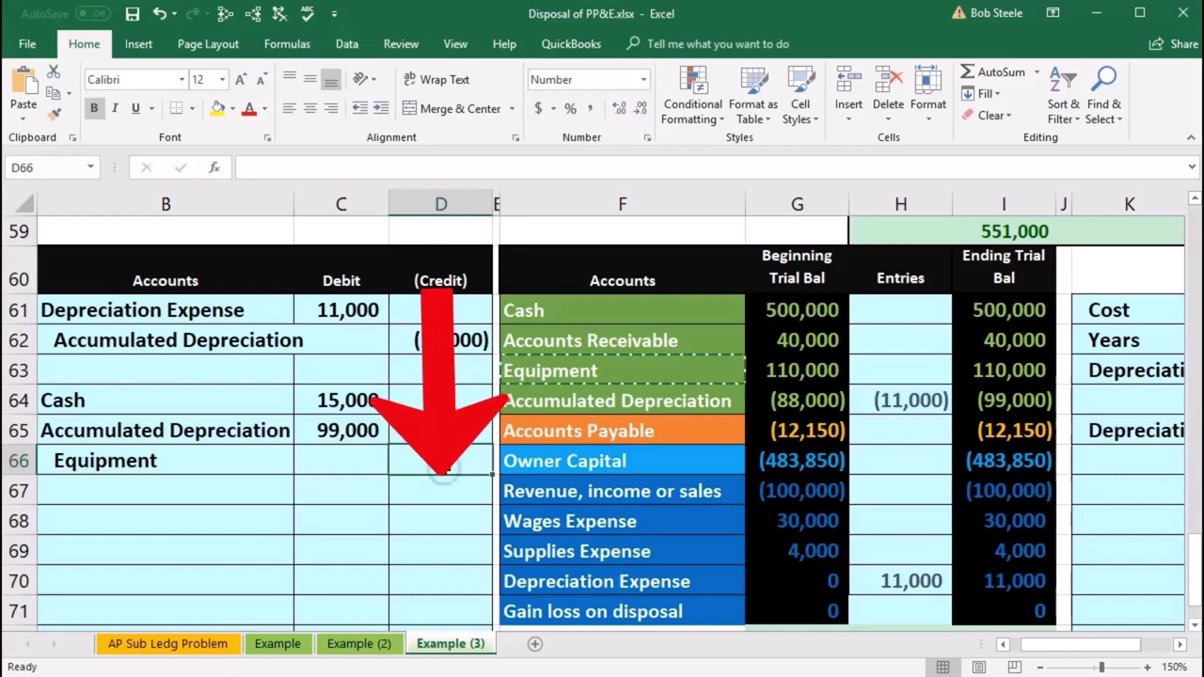
type("-")
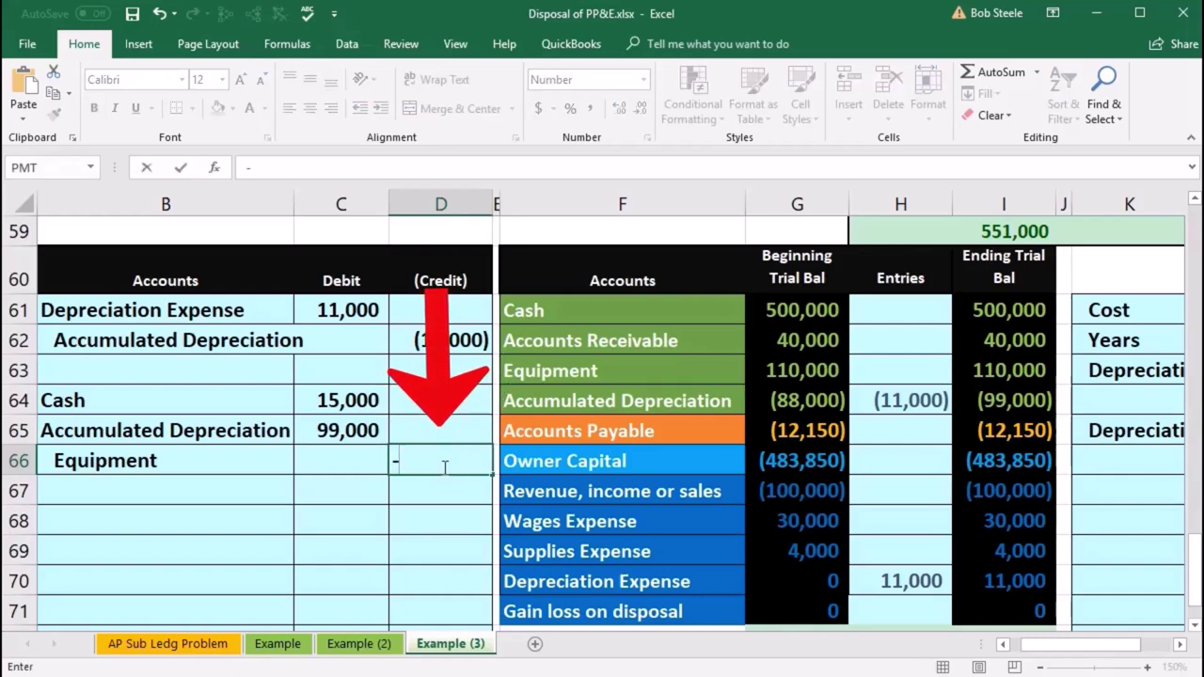
type("11000")
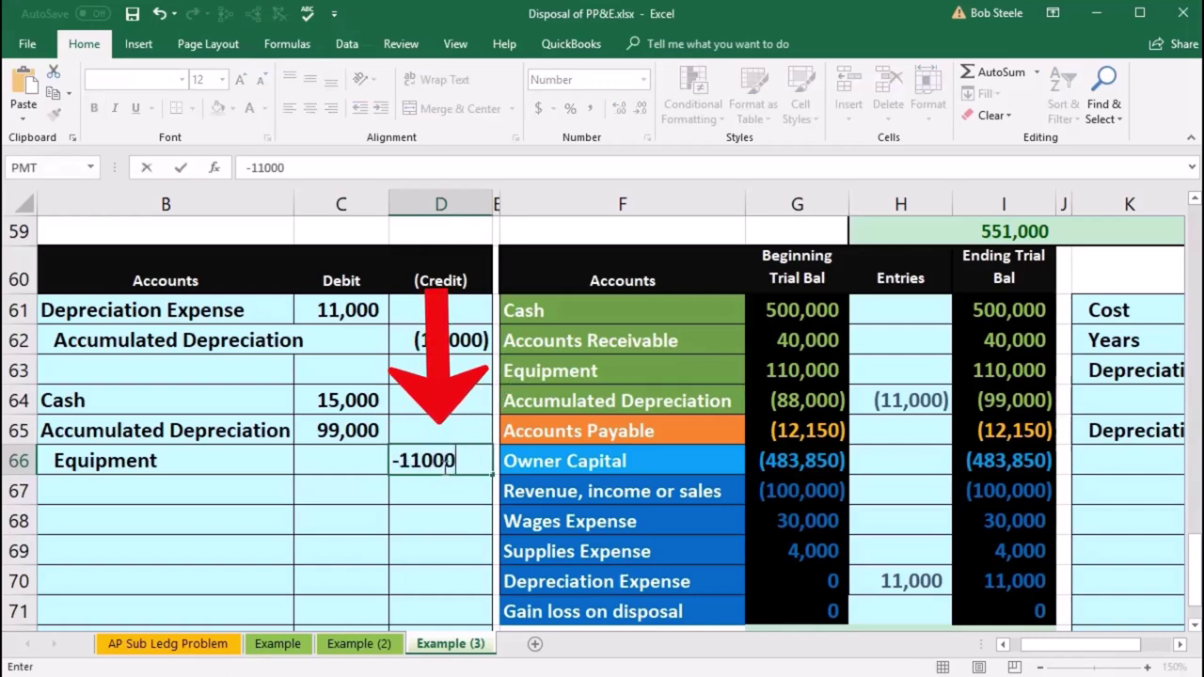
type("0")
key("Return")
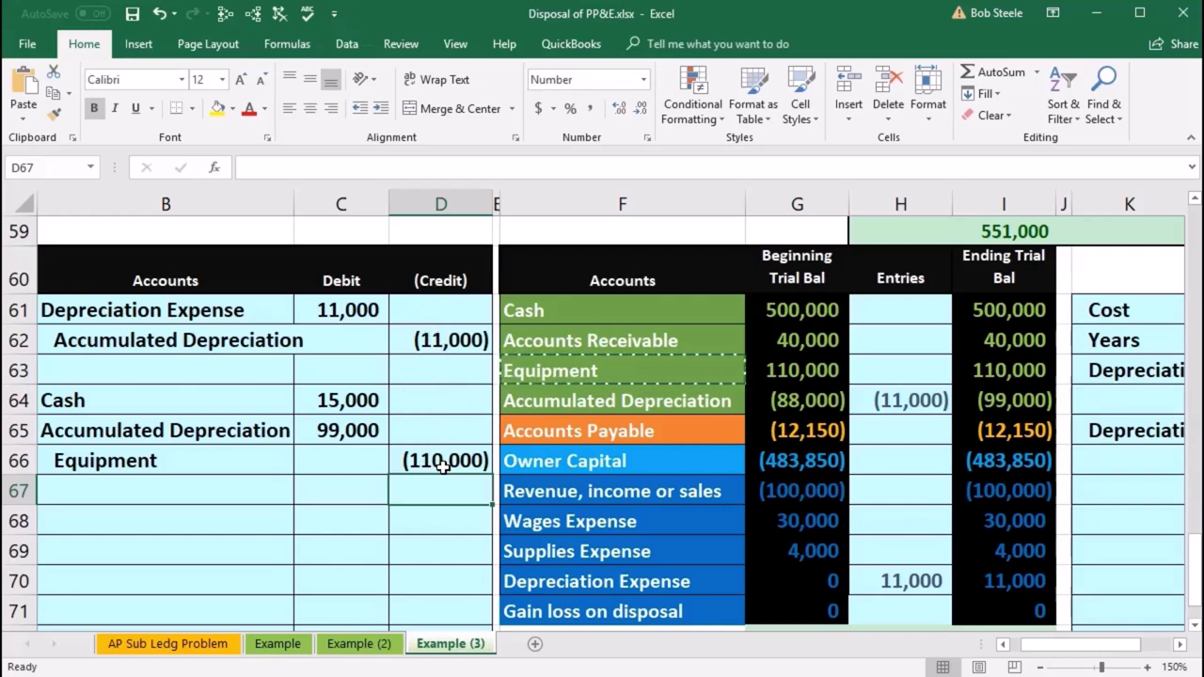
Step: Compare the debits in C64:C65 with the Equipment credit and calculate the balancing credit in D67 with -SUM(C64:D66)
left_click_drag(340, 399, 341, 430)
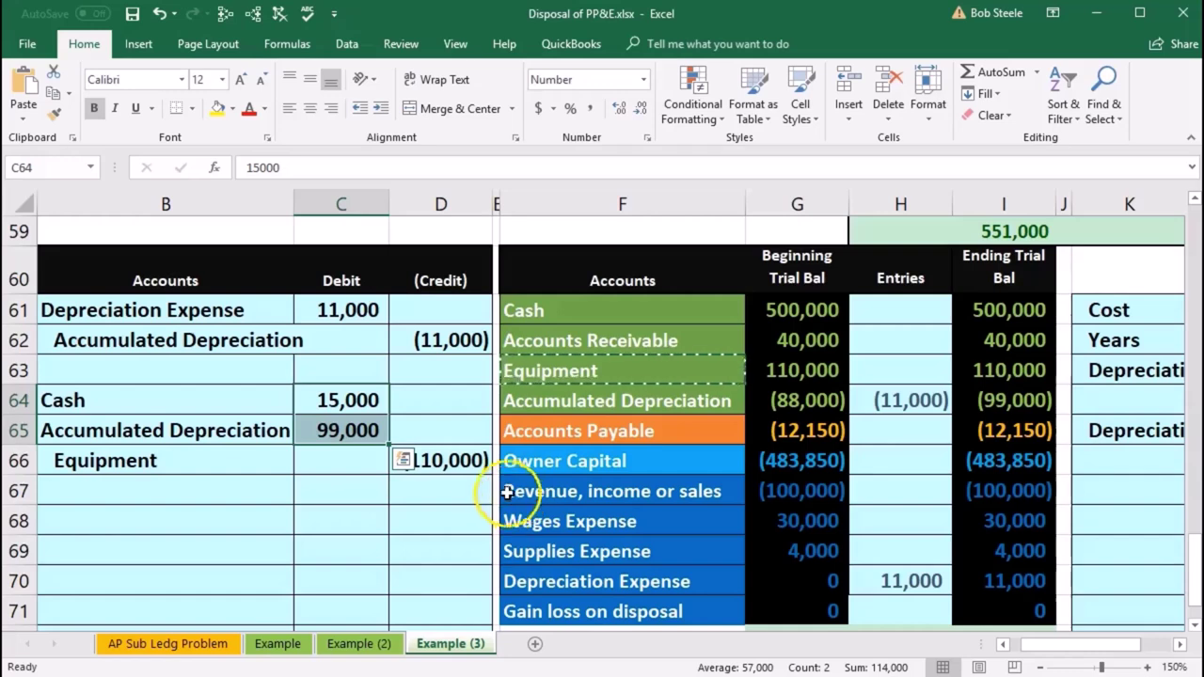
left_click(456, 467)
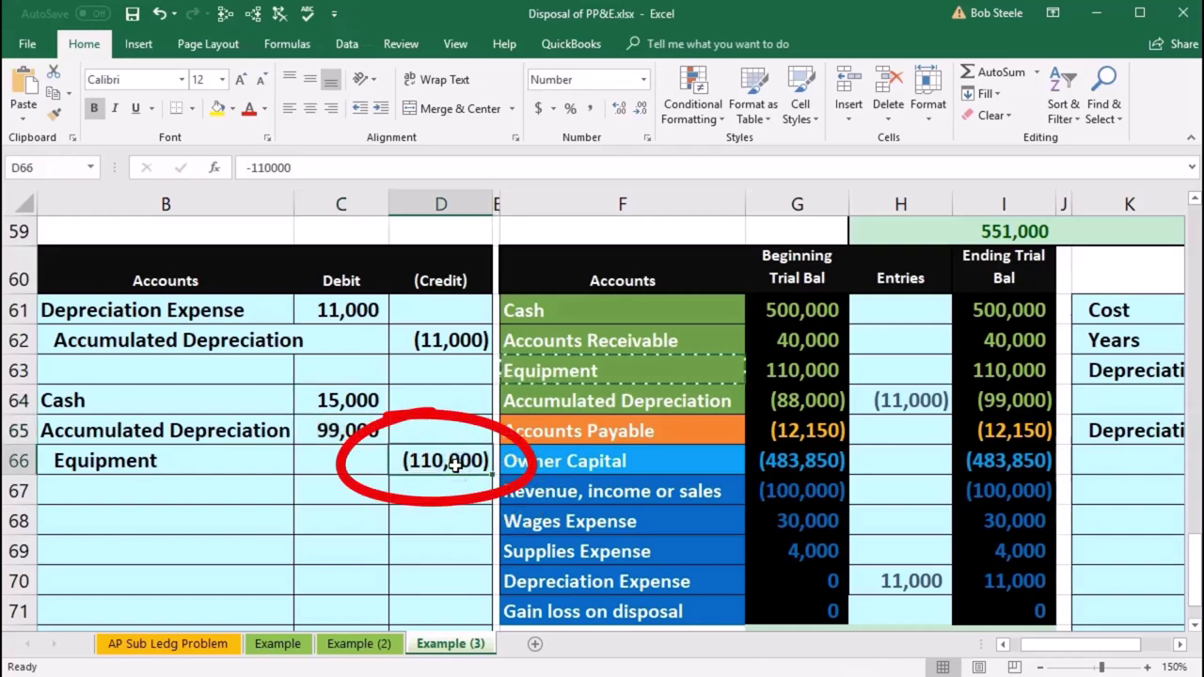
left_click(443, 494)
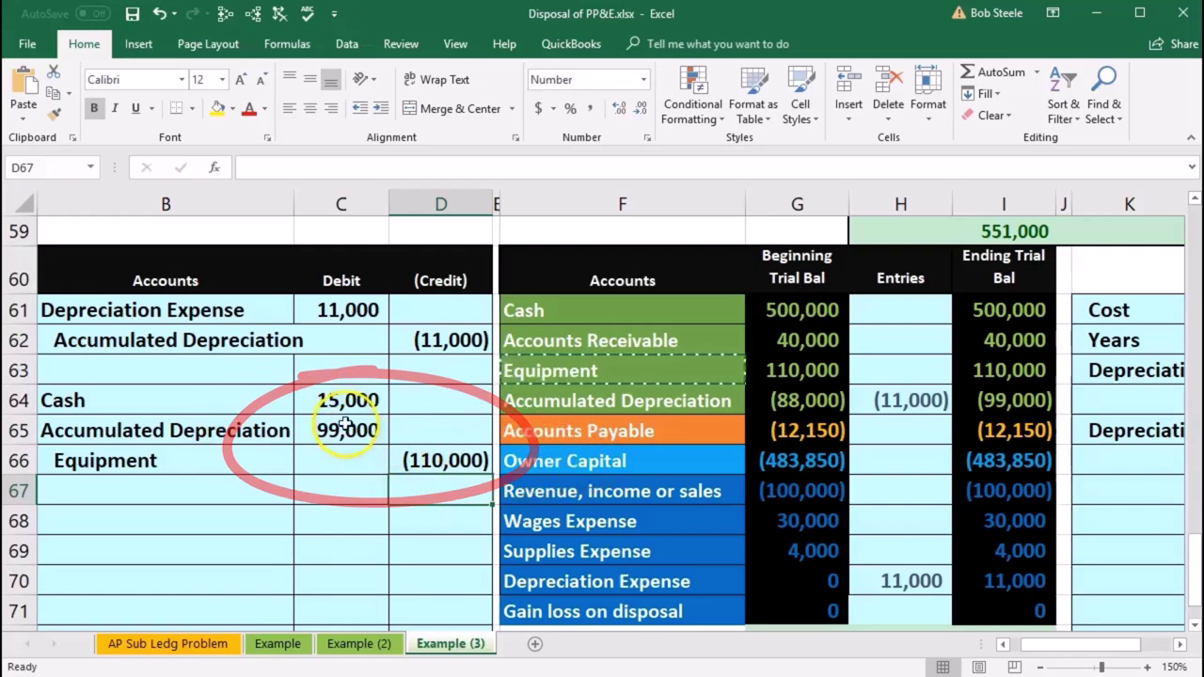
left_click_drag(343, 401, 440, 459)
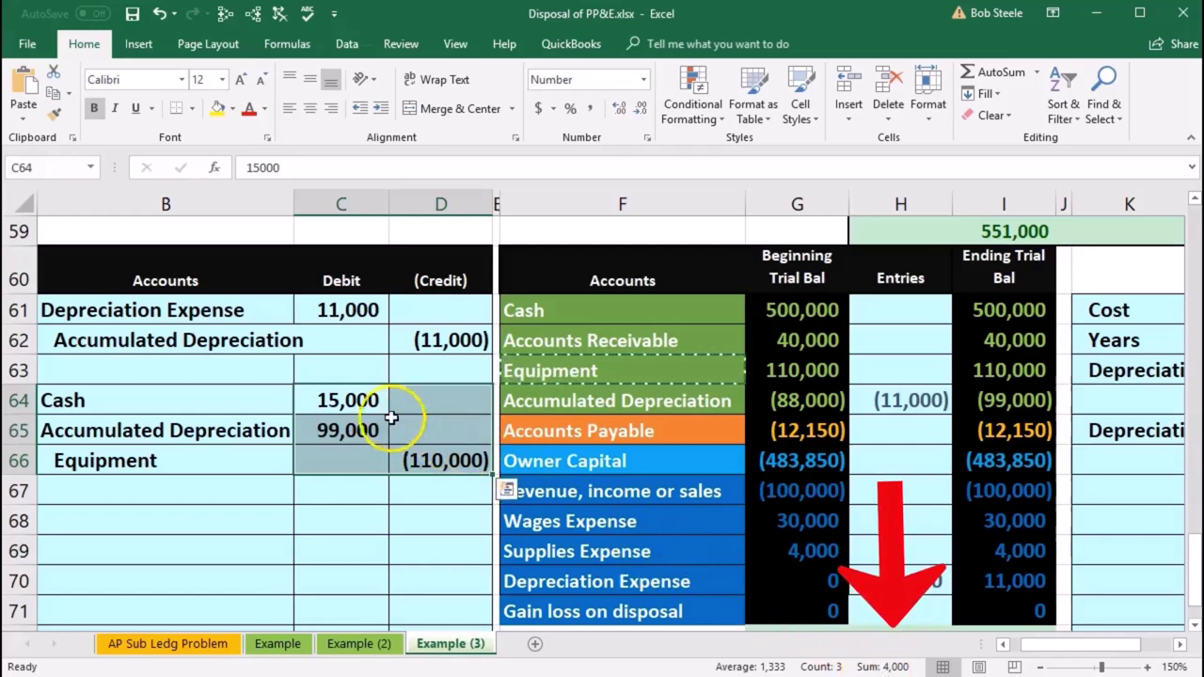
left_click_drag(343, 401, 341, 424)
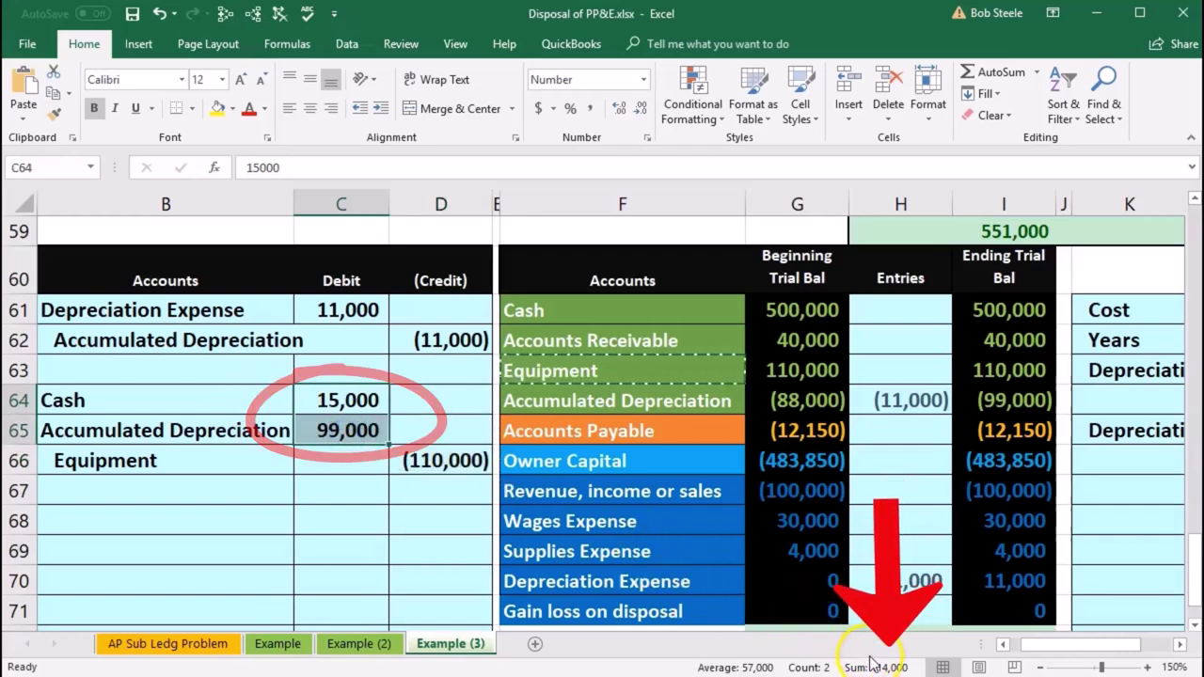
left_click(456, 463)
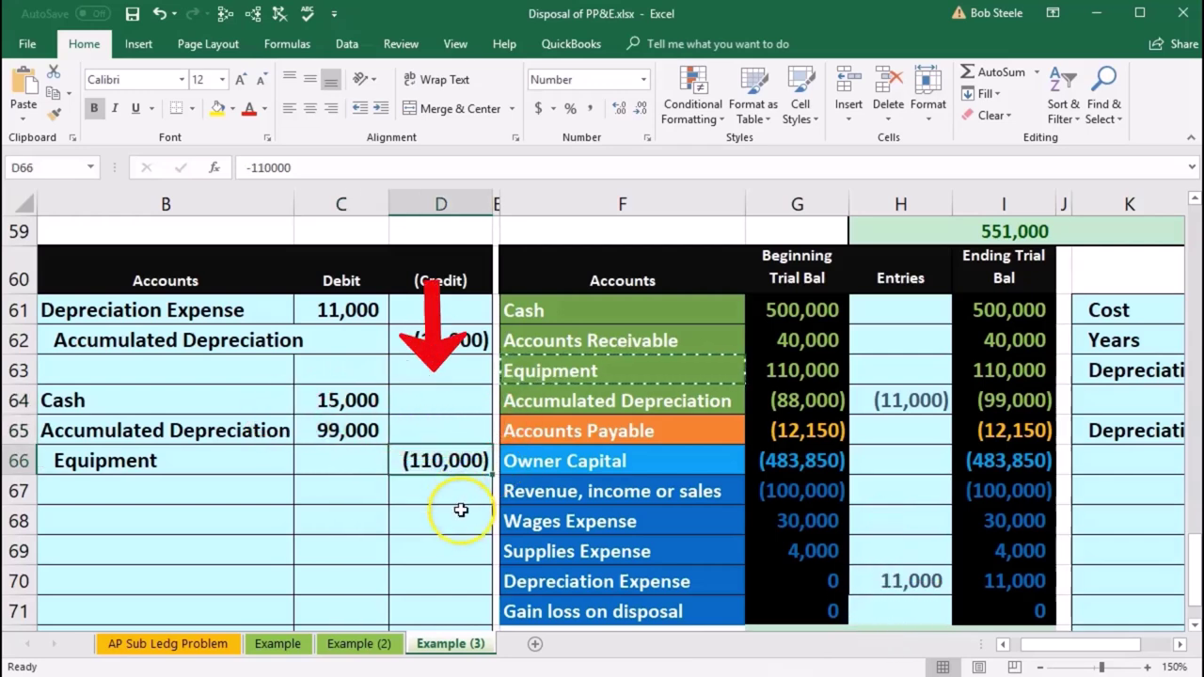
left_click(436, 490)
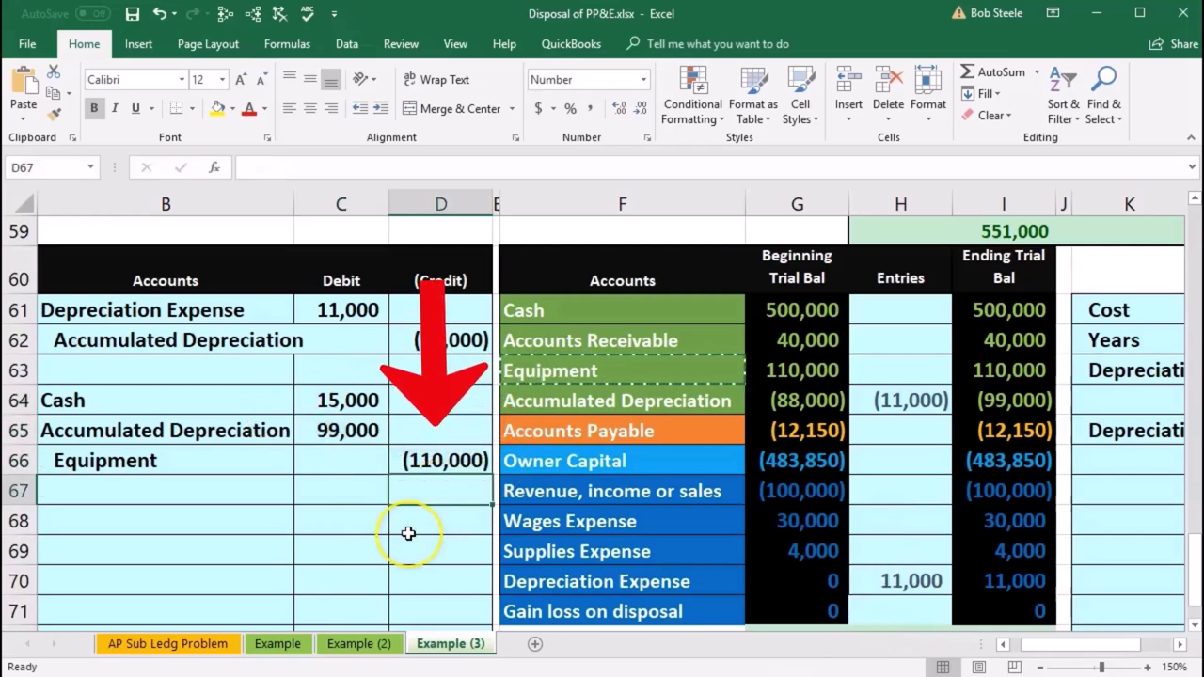
type("-")
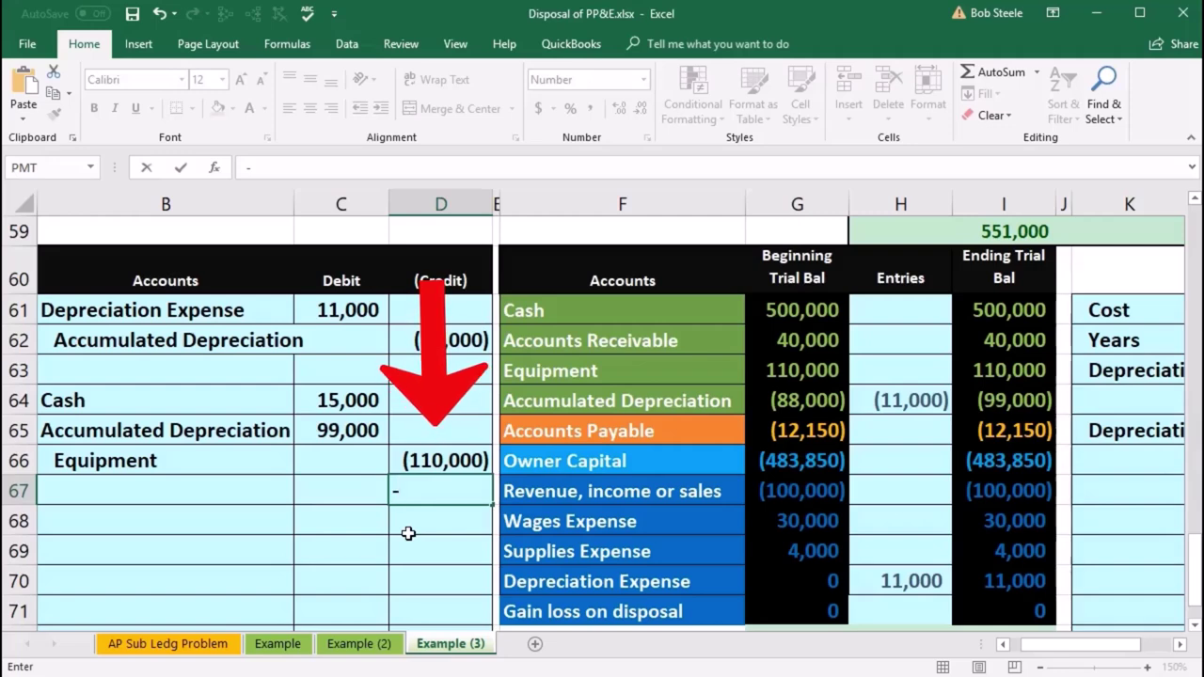
type("sum")
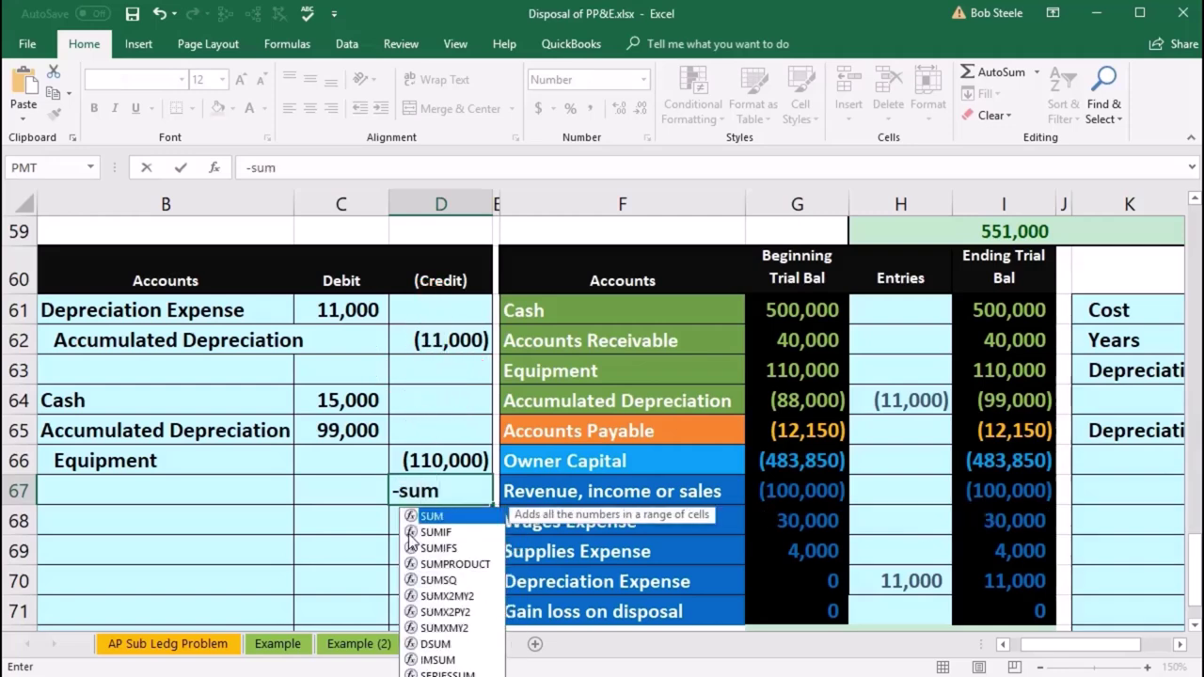
double_click(431, 517)
left_click_drag(343, 403, 449, 458)
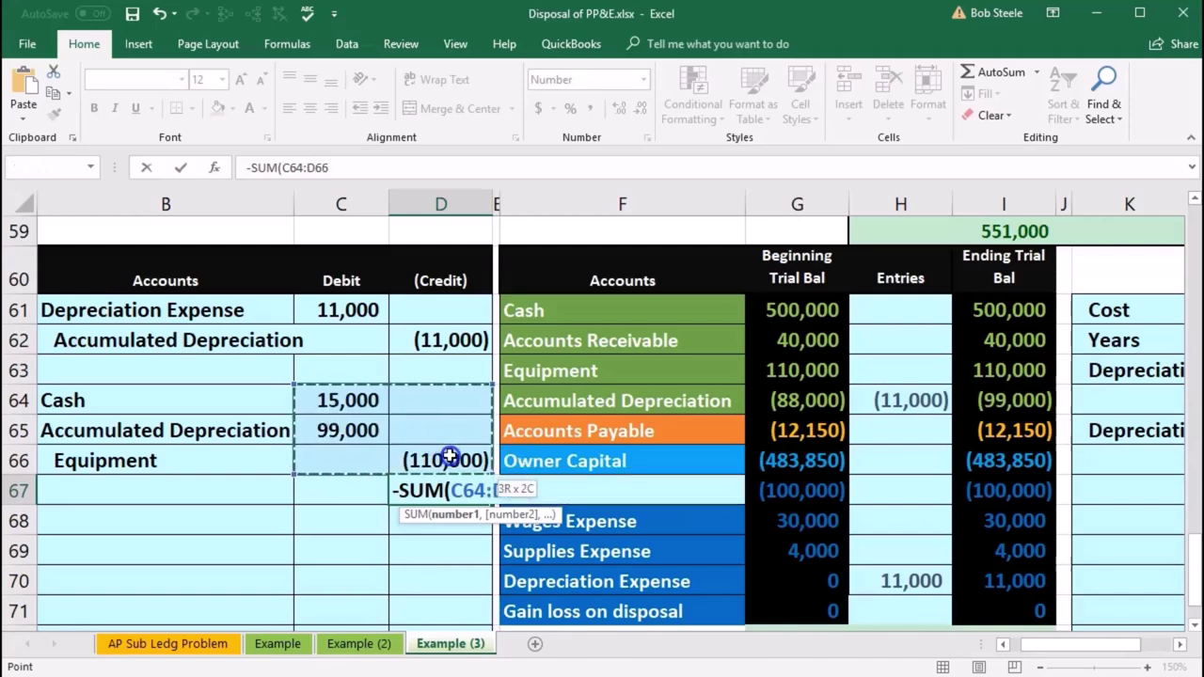
key("Return")
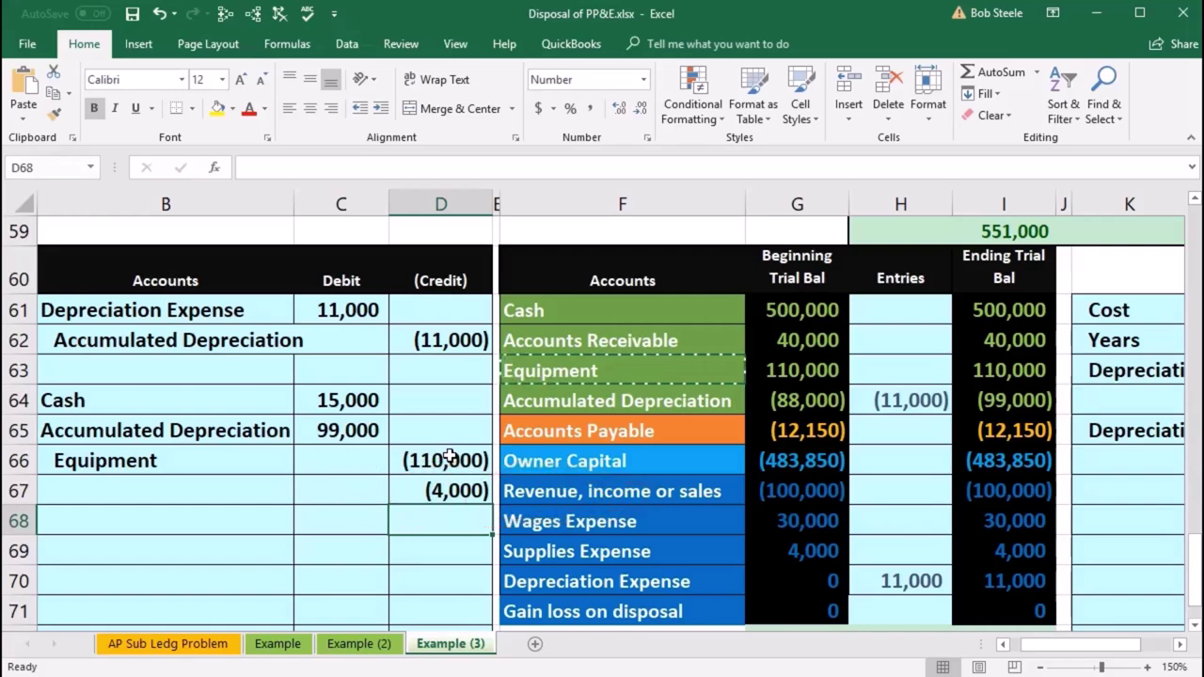
Step: Copy the Gain loss on disposal account name from F71 into B67 as values only and indent it as a credit account
left_click(461, 489)
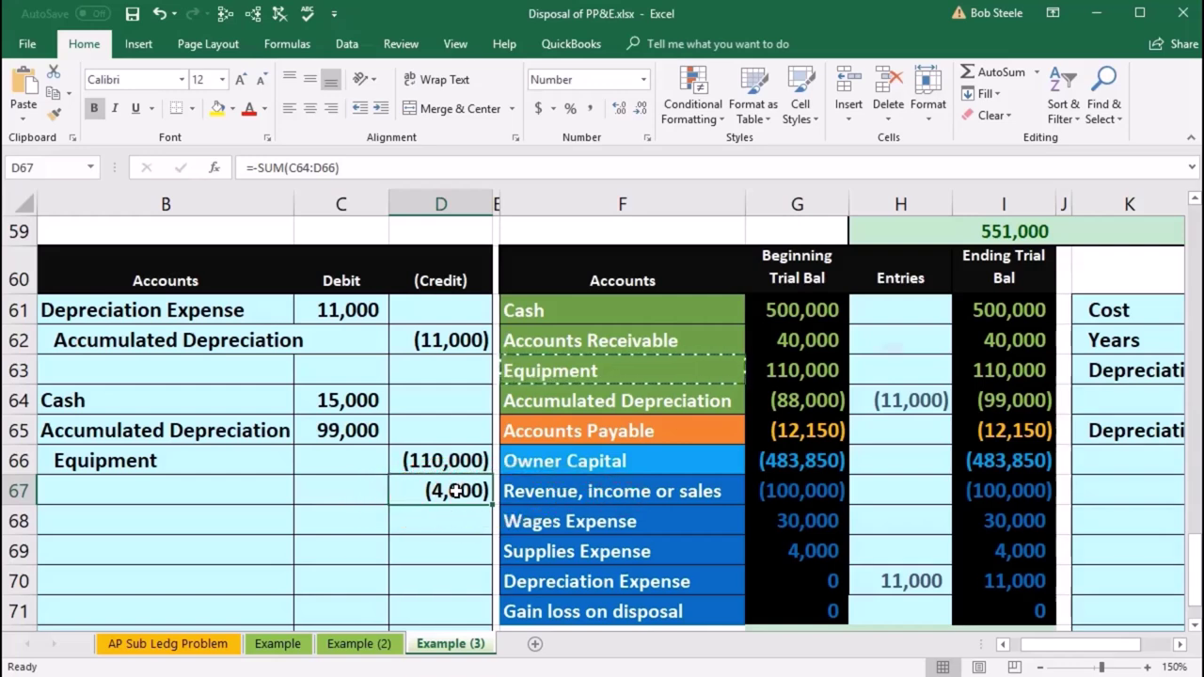
left_click(1045, 370)
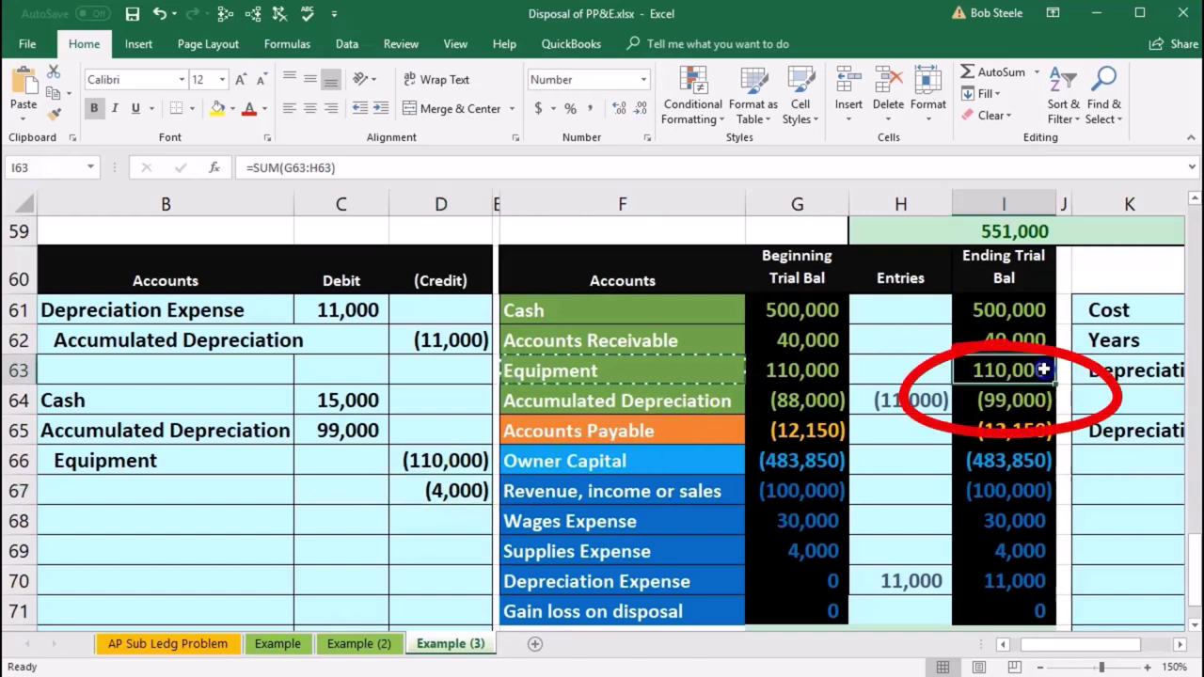
left_click_drag(1044, 370, 1012, 393)
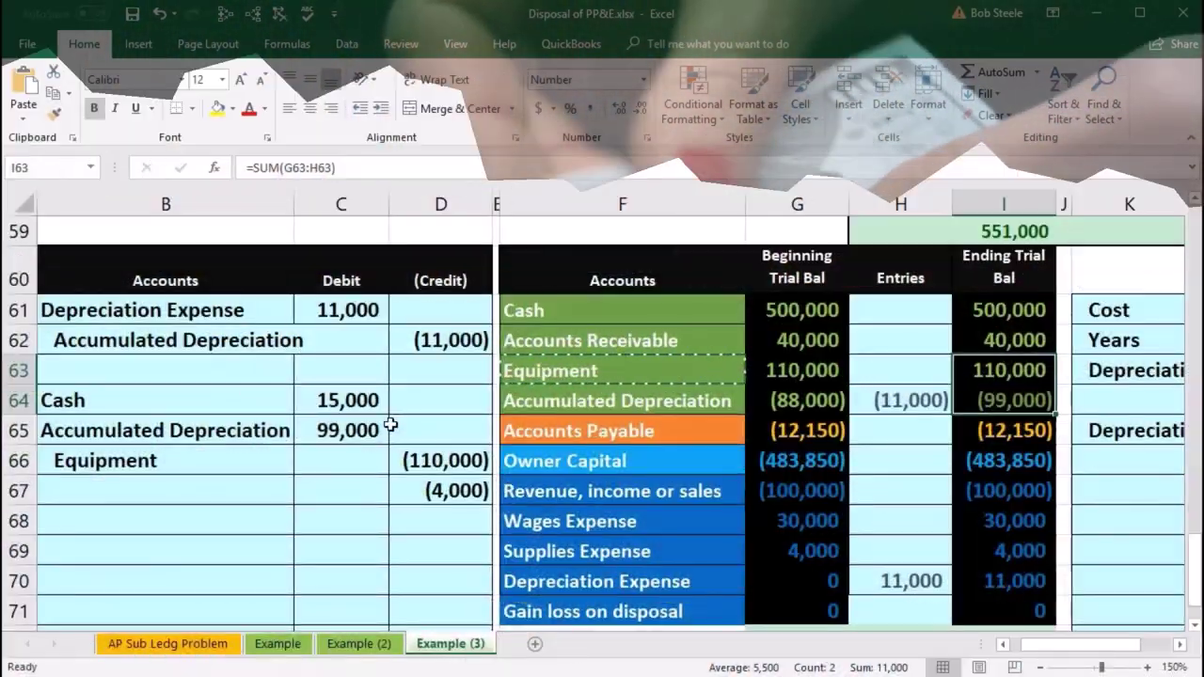
left_click(432, 490)
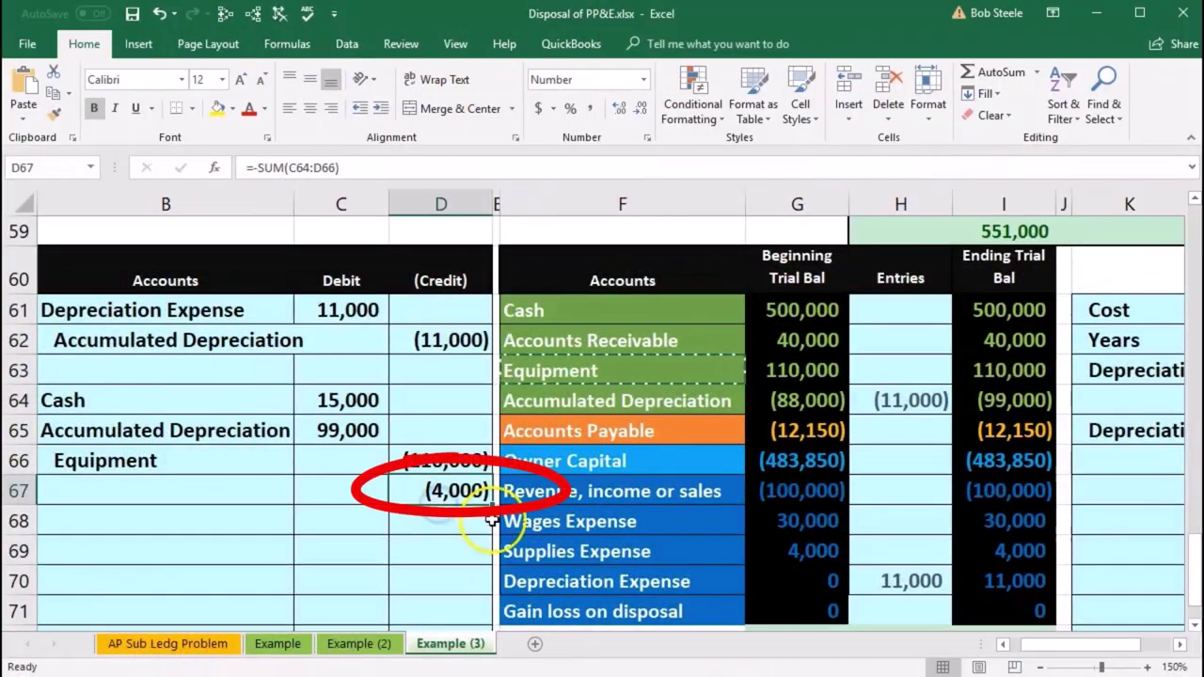
left_click_drag(653, 496, 975, 485)
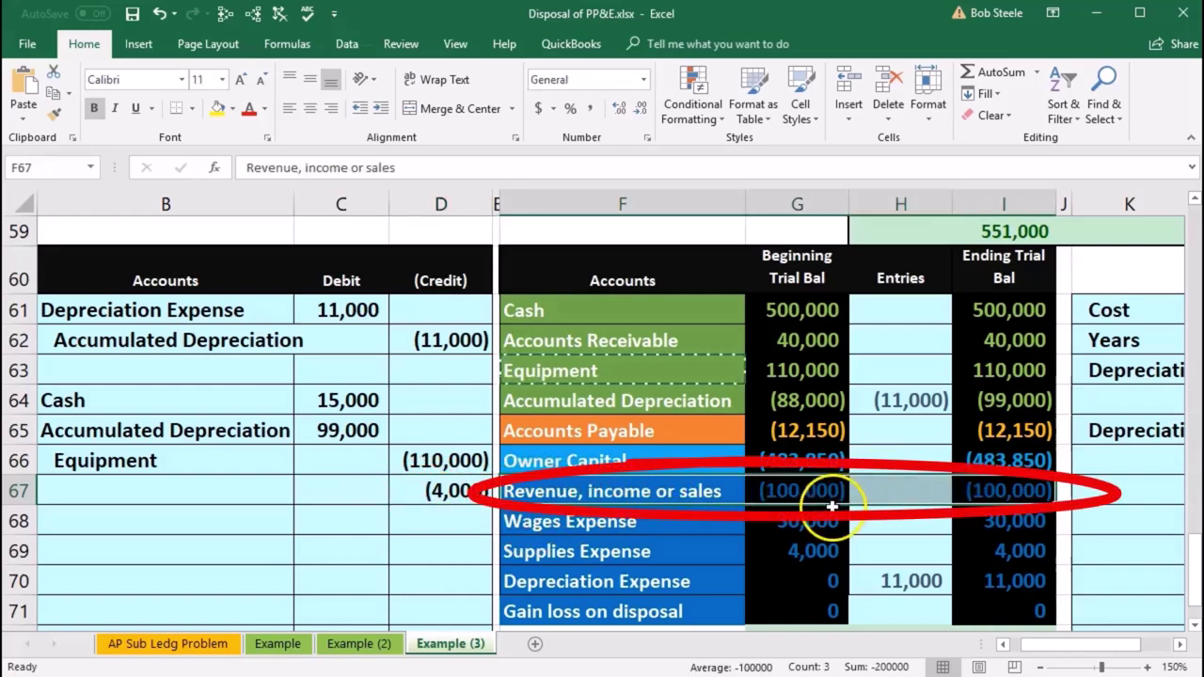
left_click(670, 612)
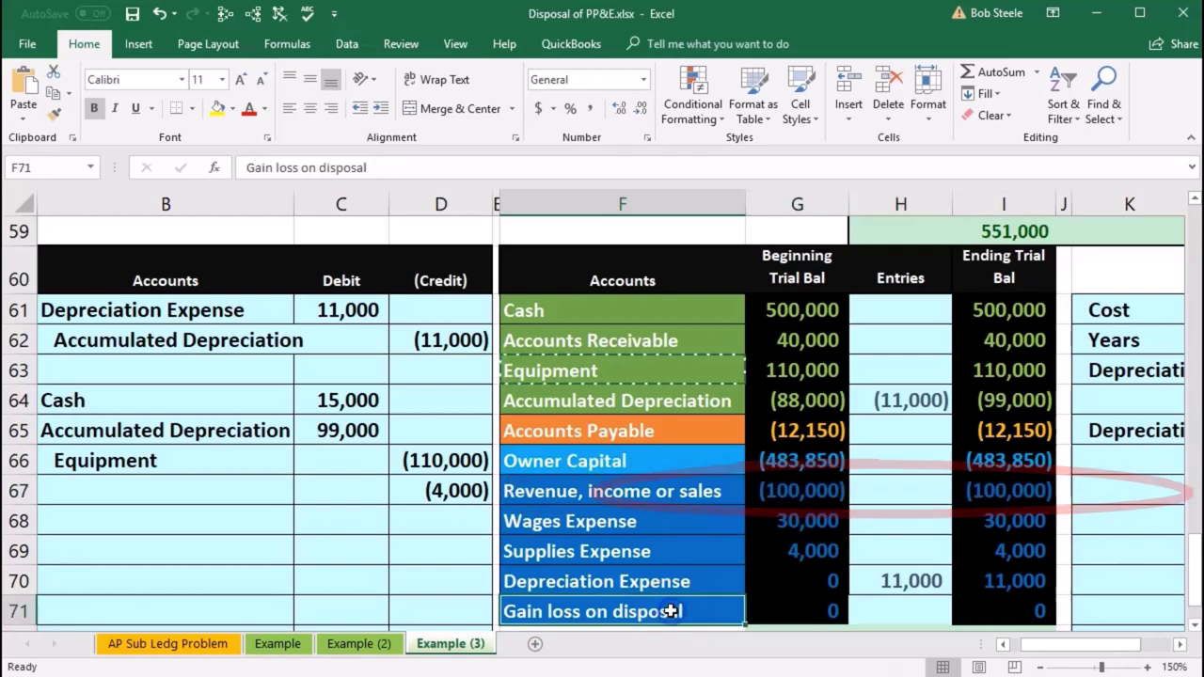
right_click(670, 612)
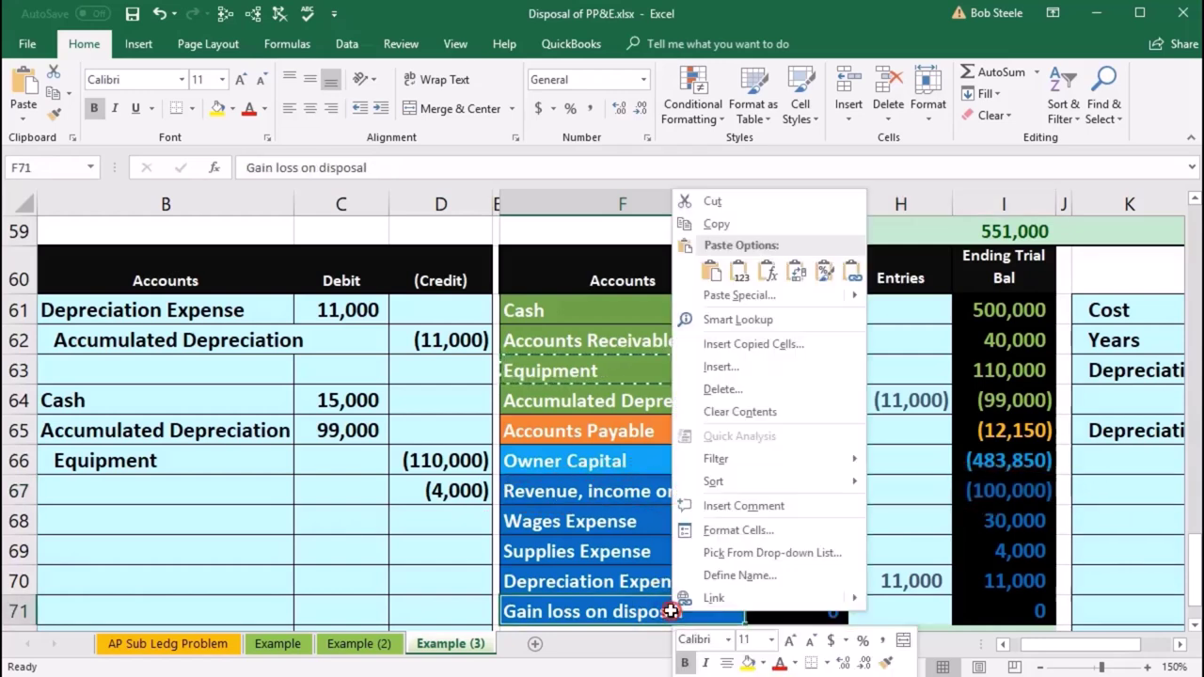
left_click(707, 200)
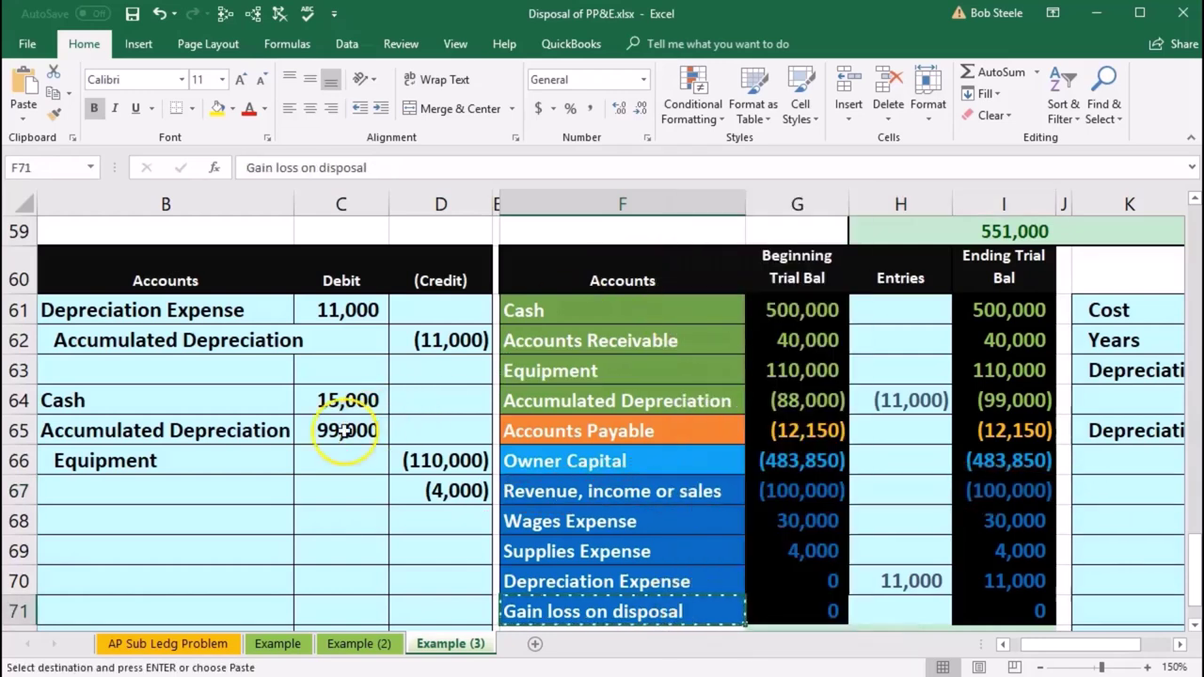
left_click(164, 491)
right_click(162, 491)
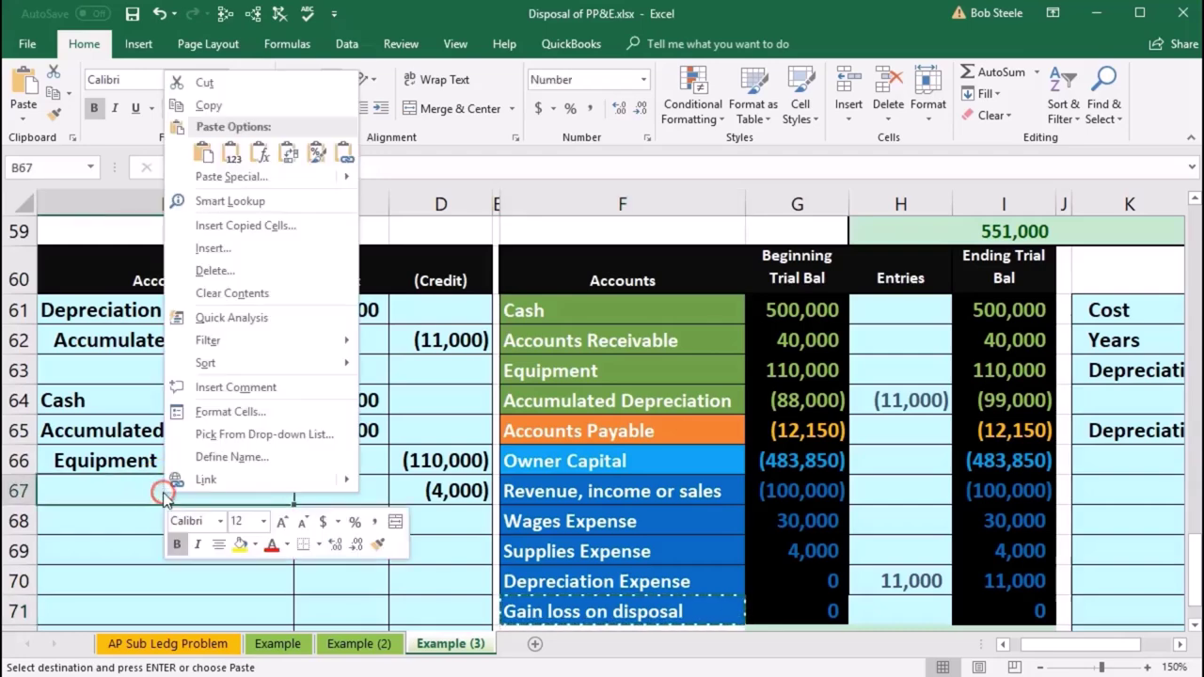
left_click(232, 158)
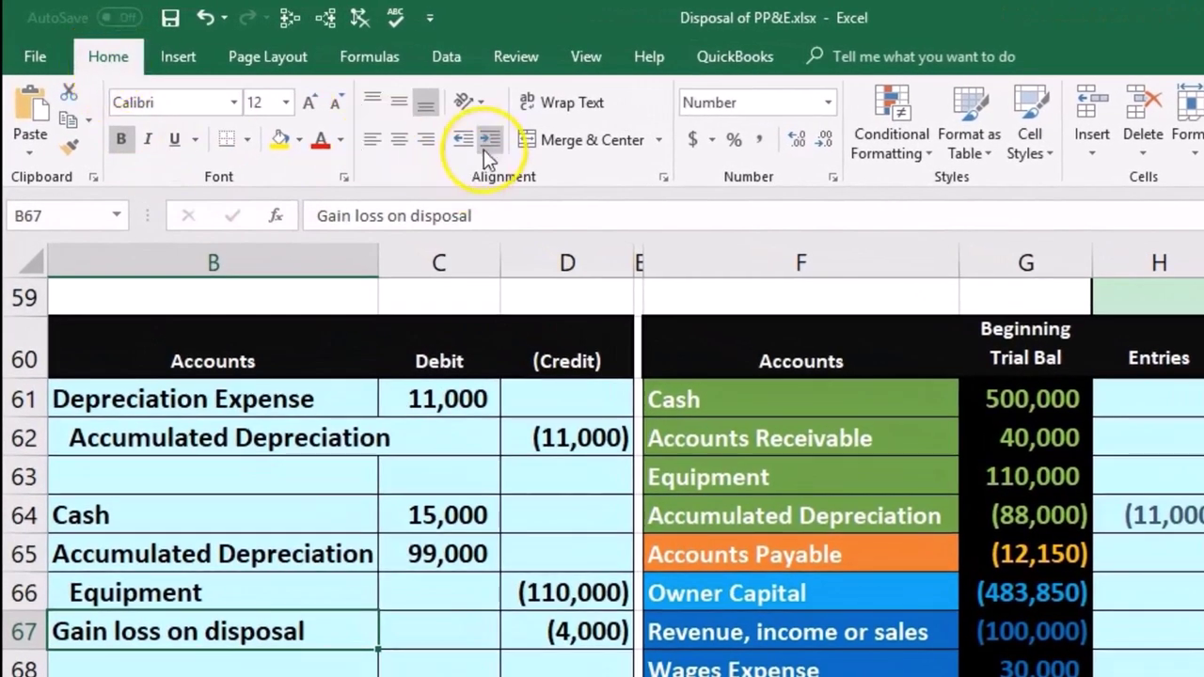
left_click(490, 140)
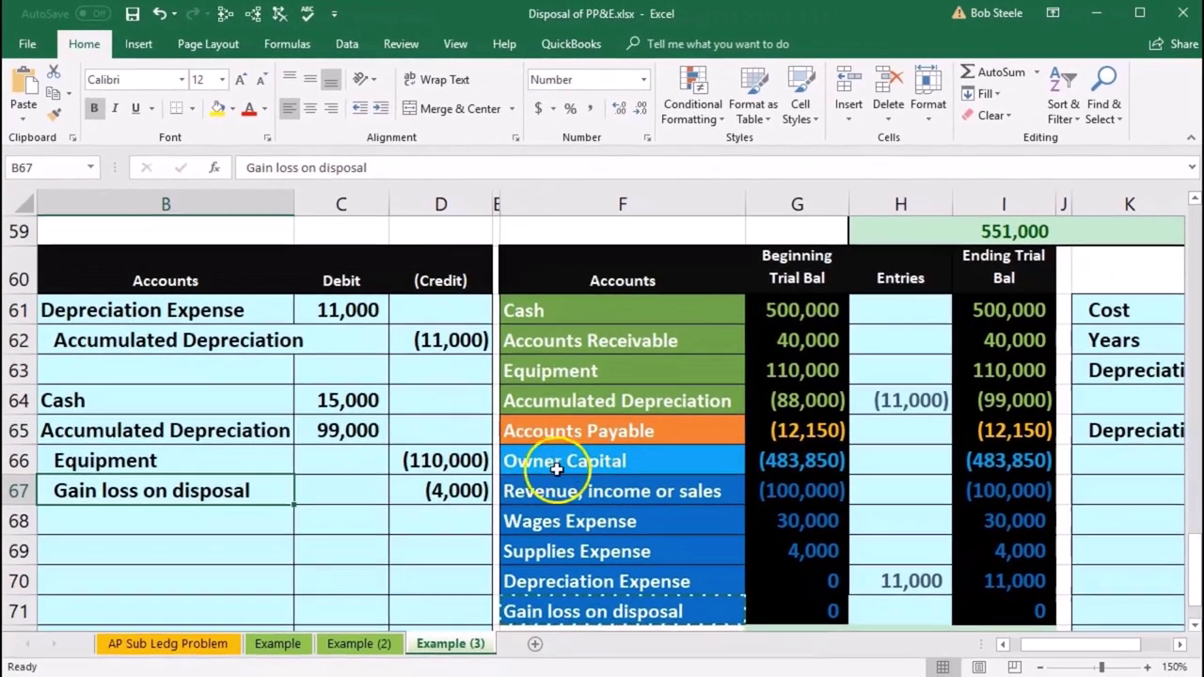
Step: Post the Cash debit to the trial balance by entering =C64 in the Cash entries cell H61
left_click_drag(262, 414, 366, 415)
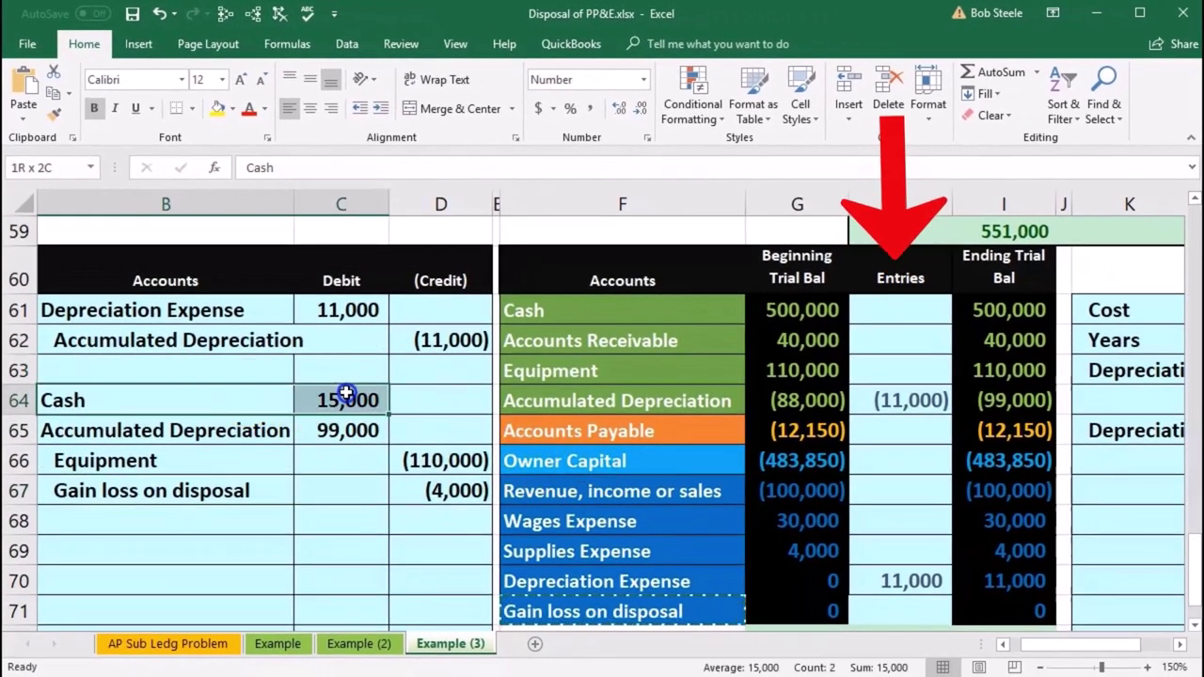
left_click(885, 311)
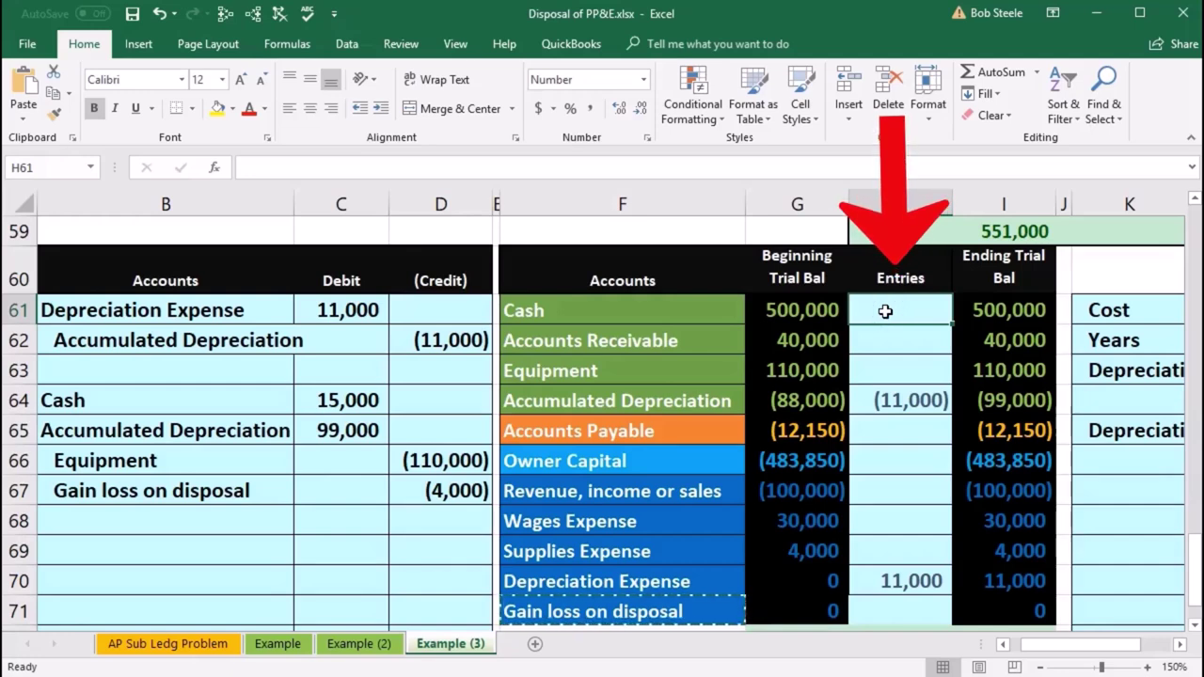
type("=")
left_click(347, 400)
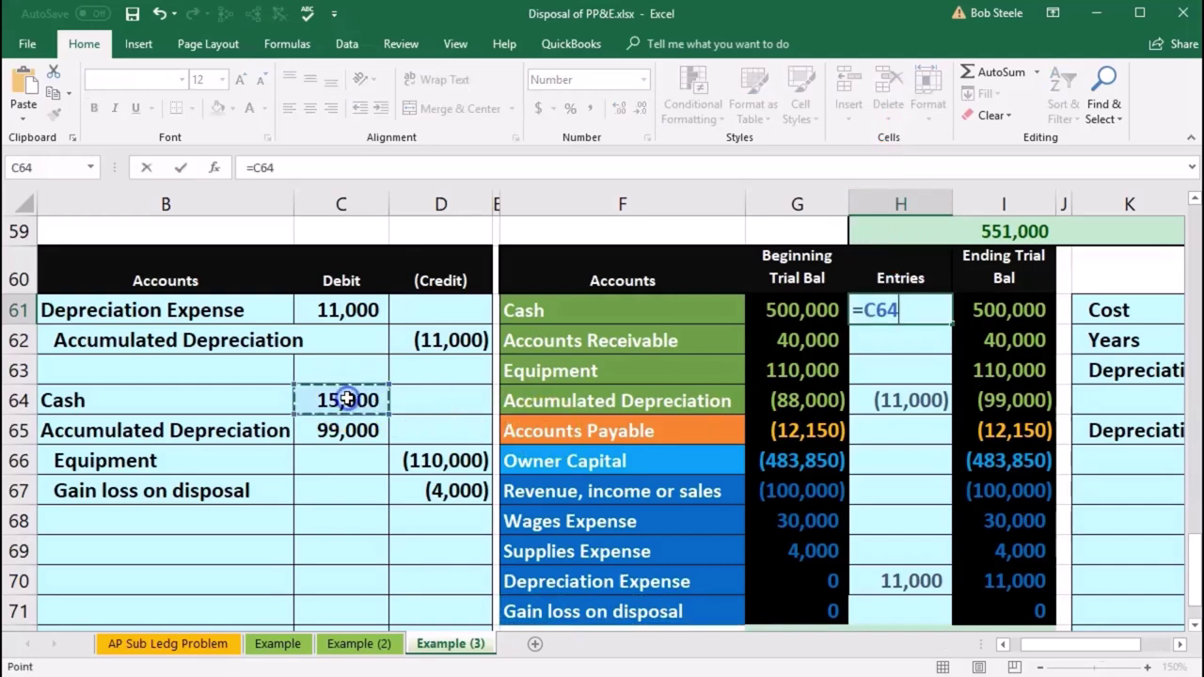
key("Return")
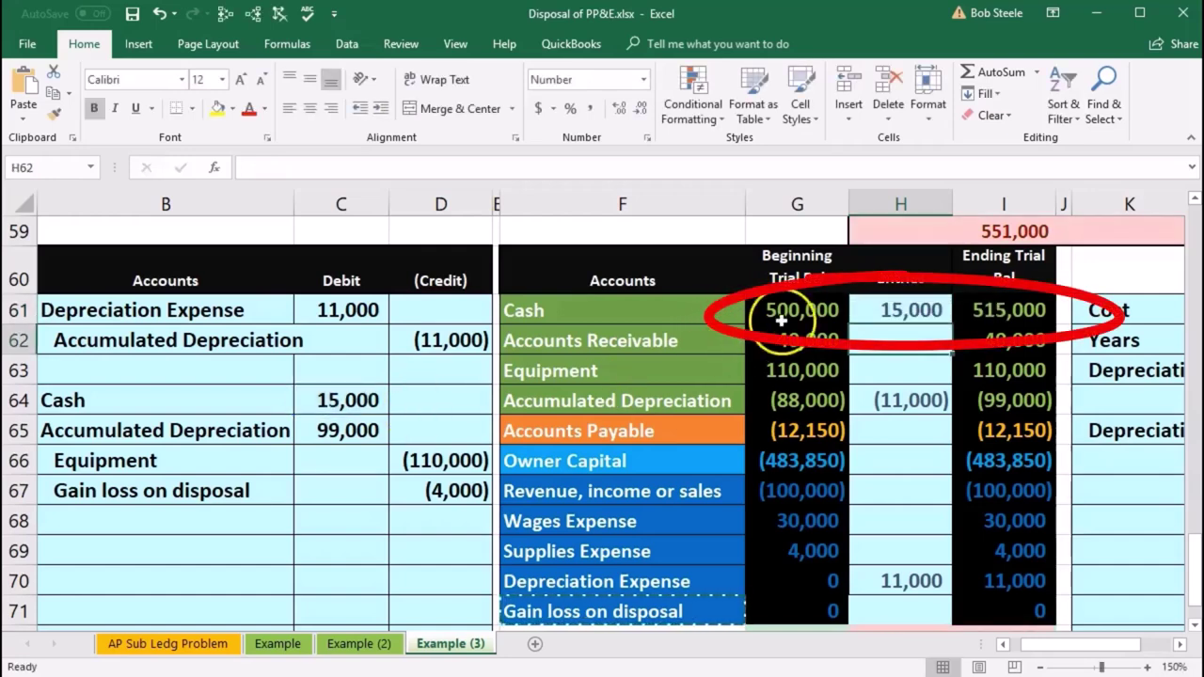
left_click(809, 308)
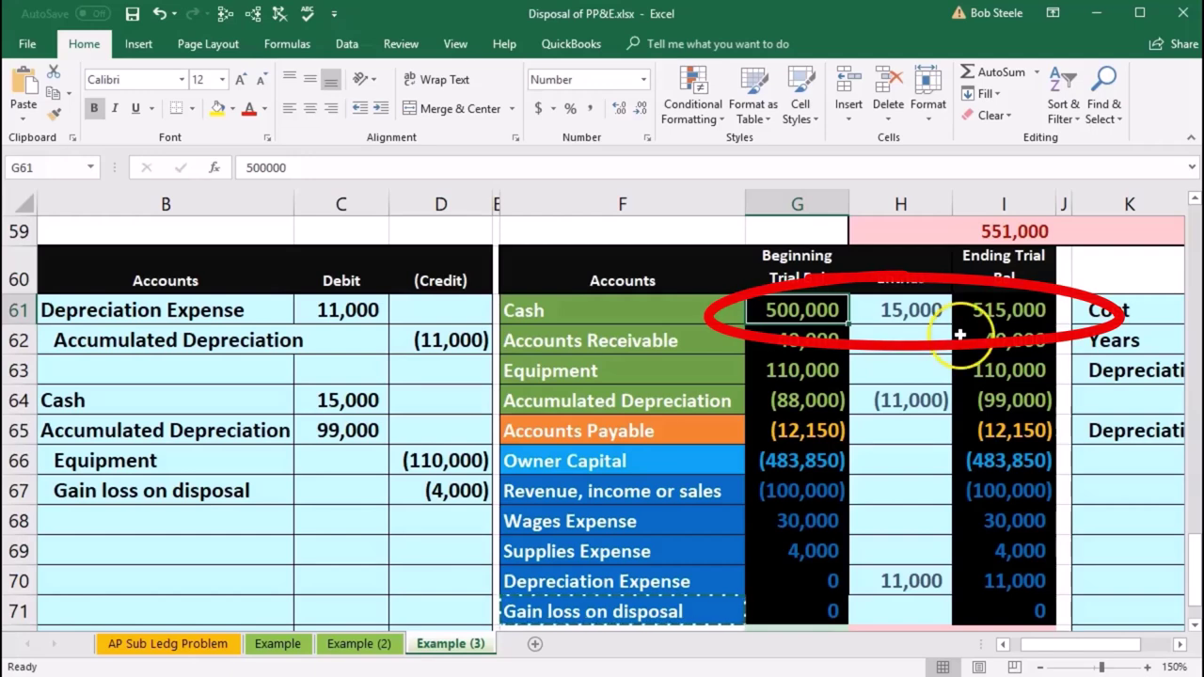
Step: Post the disposal's Accumulated Depreciation debit by extending the formula in H64 to =D62+C65
left_click_drag(258, 430, 324, 430)
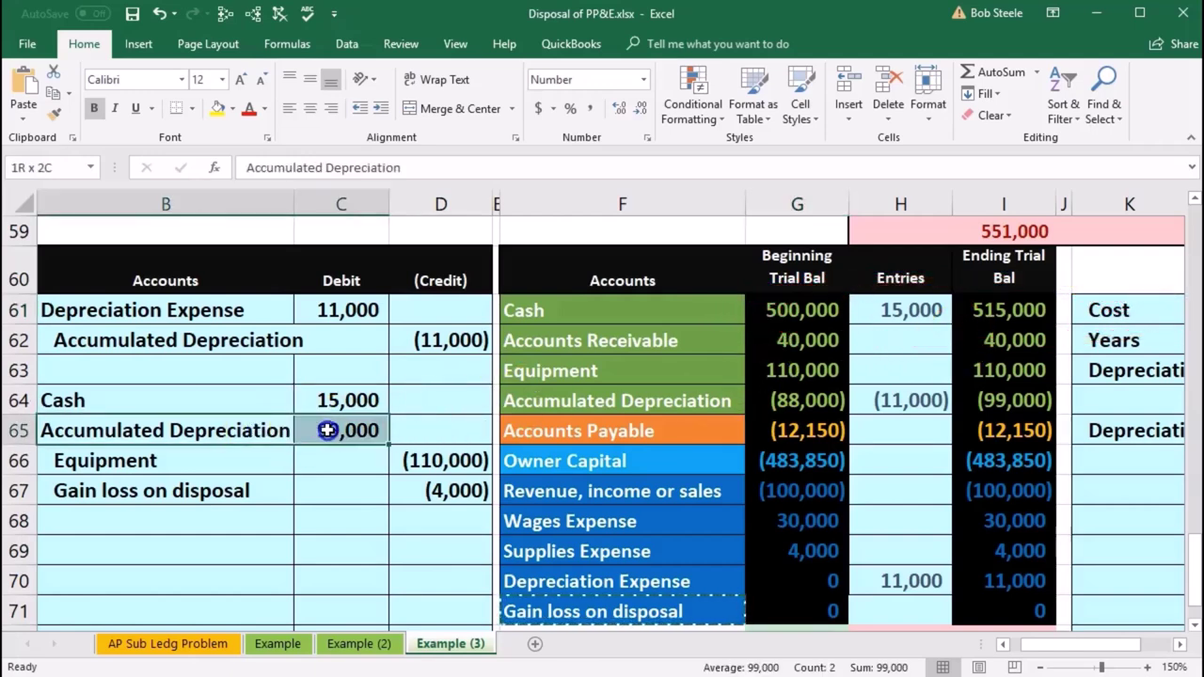
left_click_drag(658, 400, 753, 401)
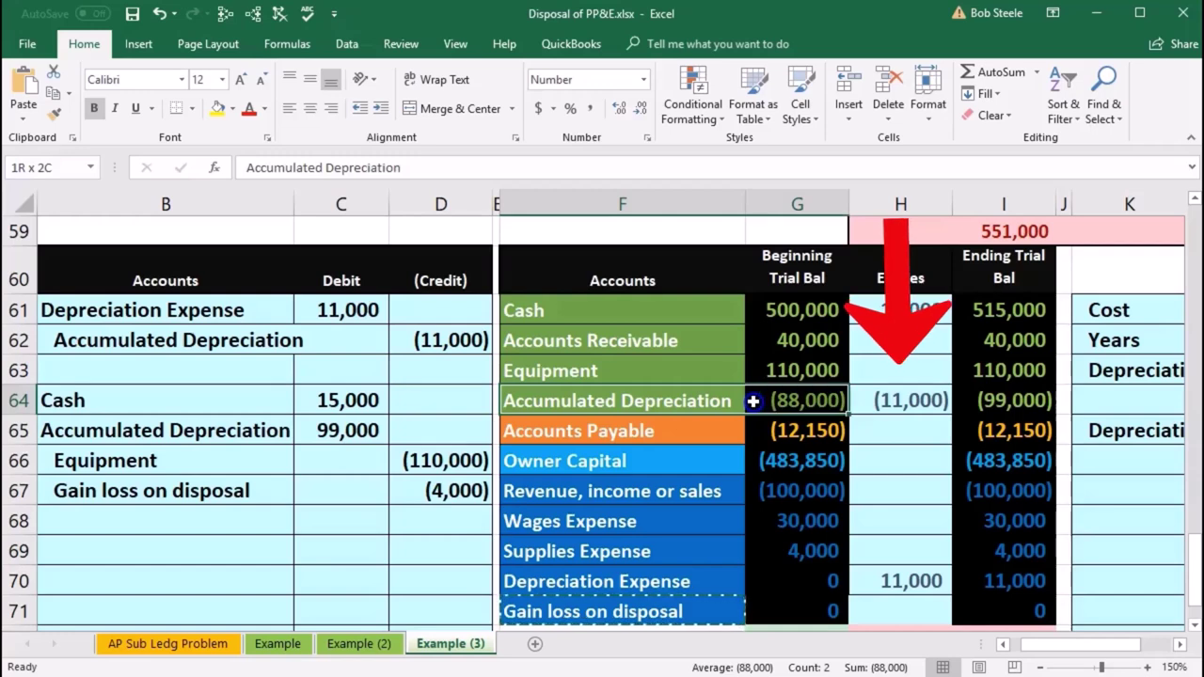
left_click(900, 399)
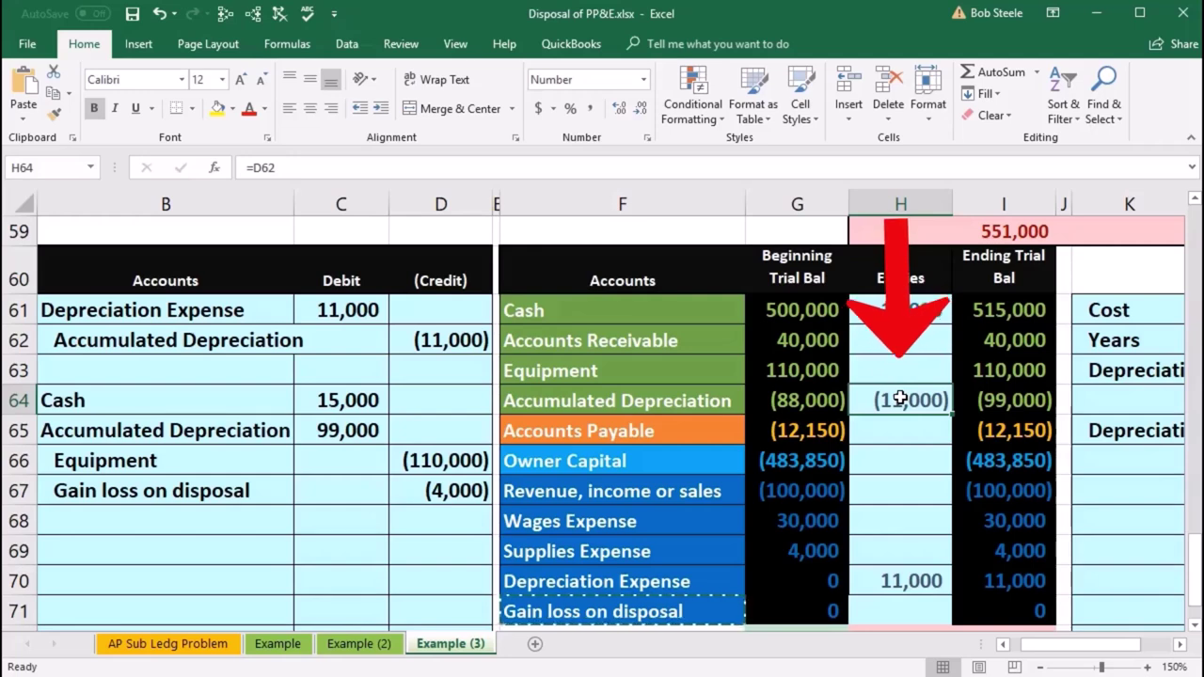
double_click(901, 399)
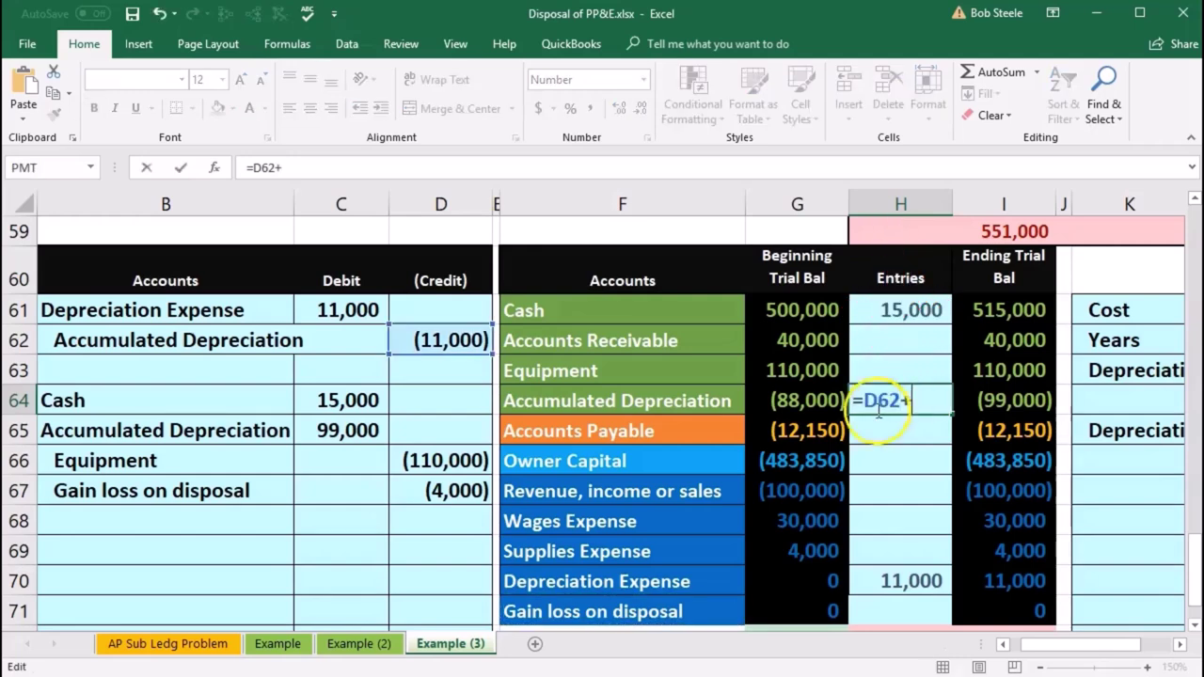
type("+")
left_click(364, 429)
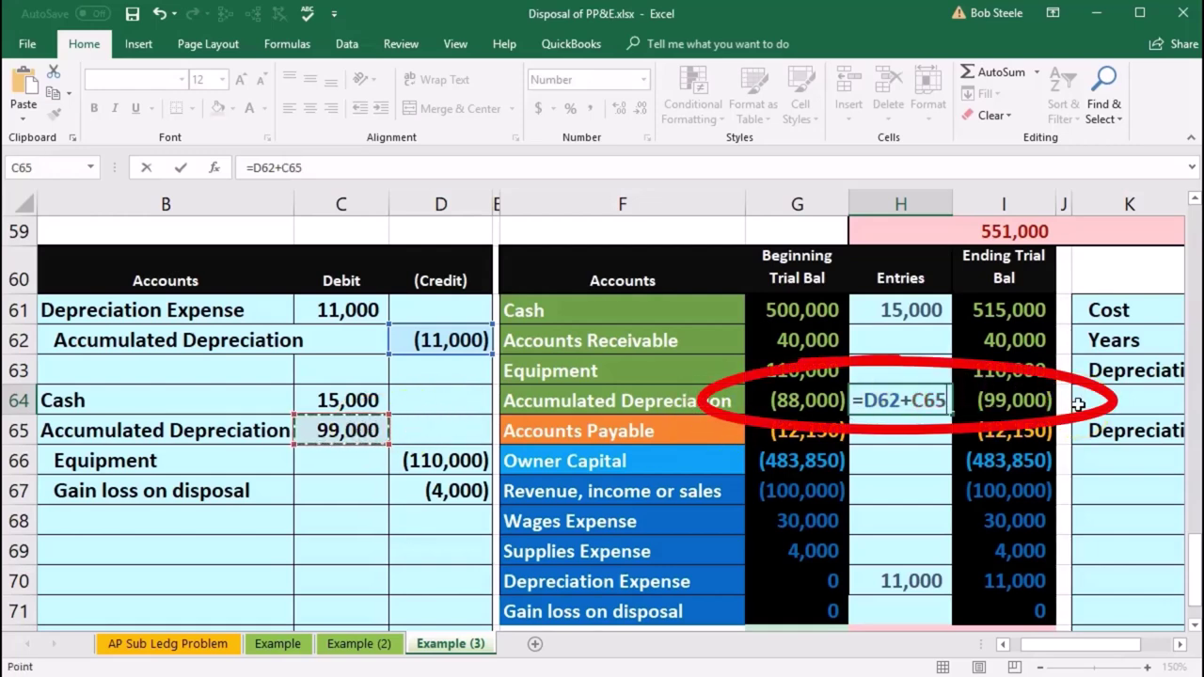
key("Return")
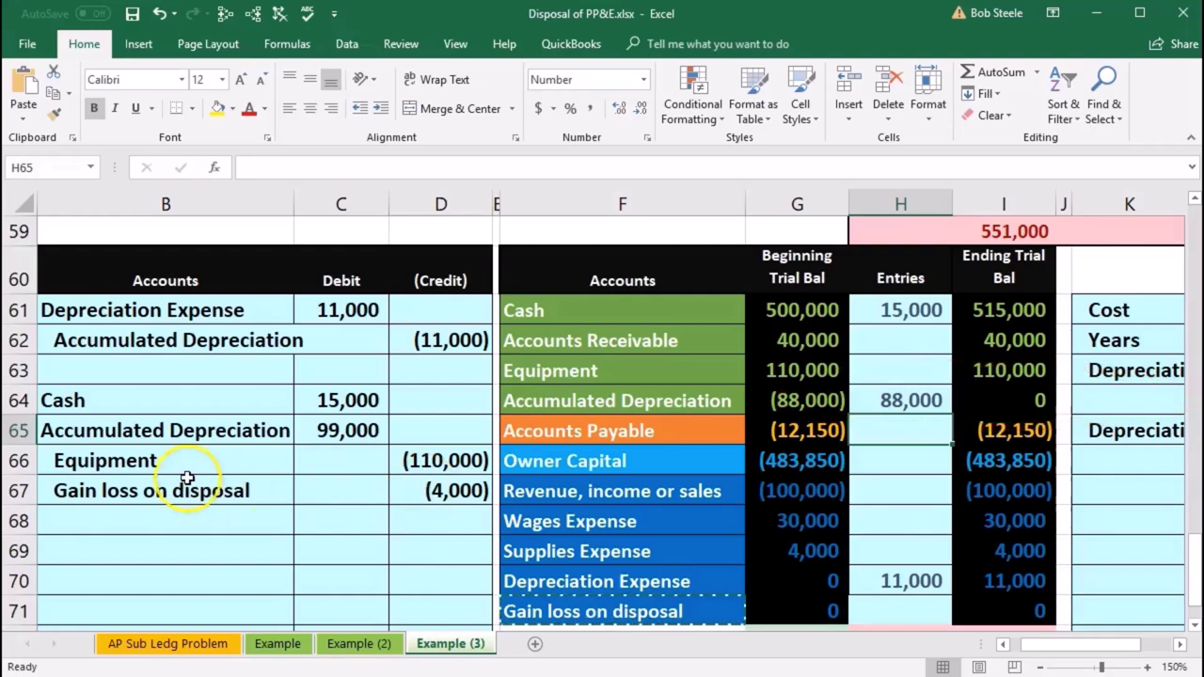
Step: Post the Equipment credit to the trial balance by entering =D66 in the Equipment entries cell H63
left_click_drag(175, 461, 411, 461)
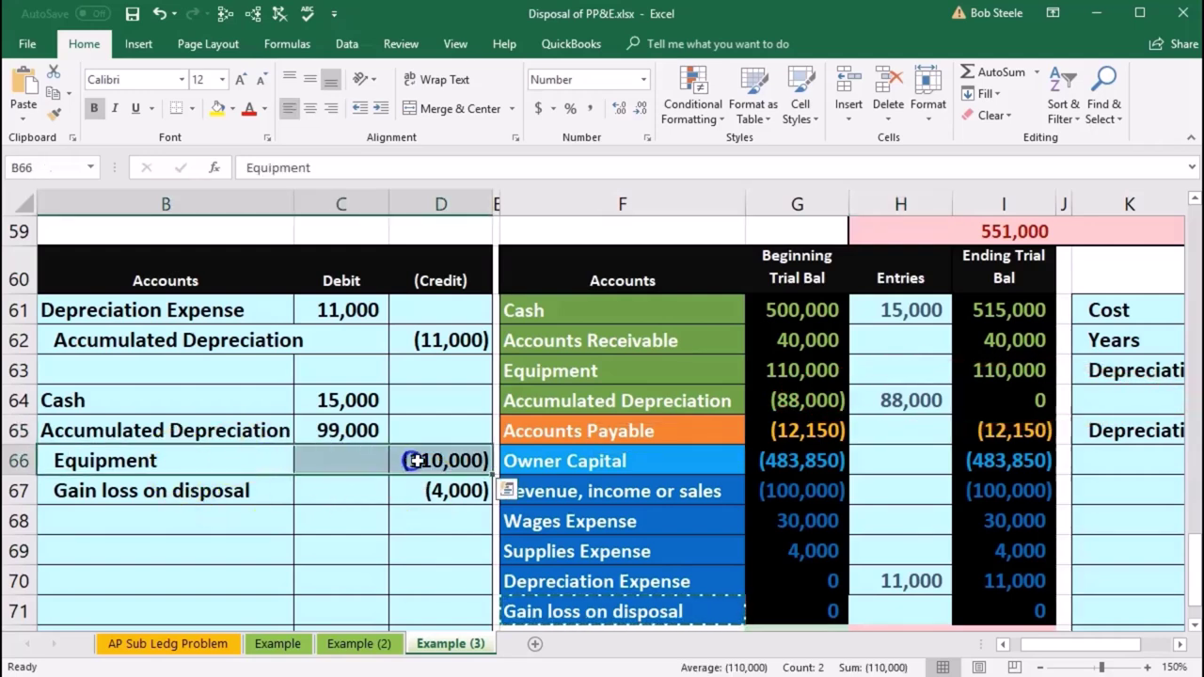
left_click_drag(621, 400, 768, 397)
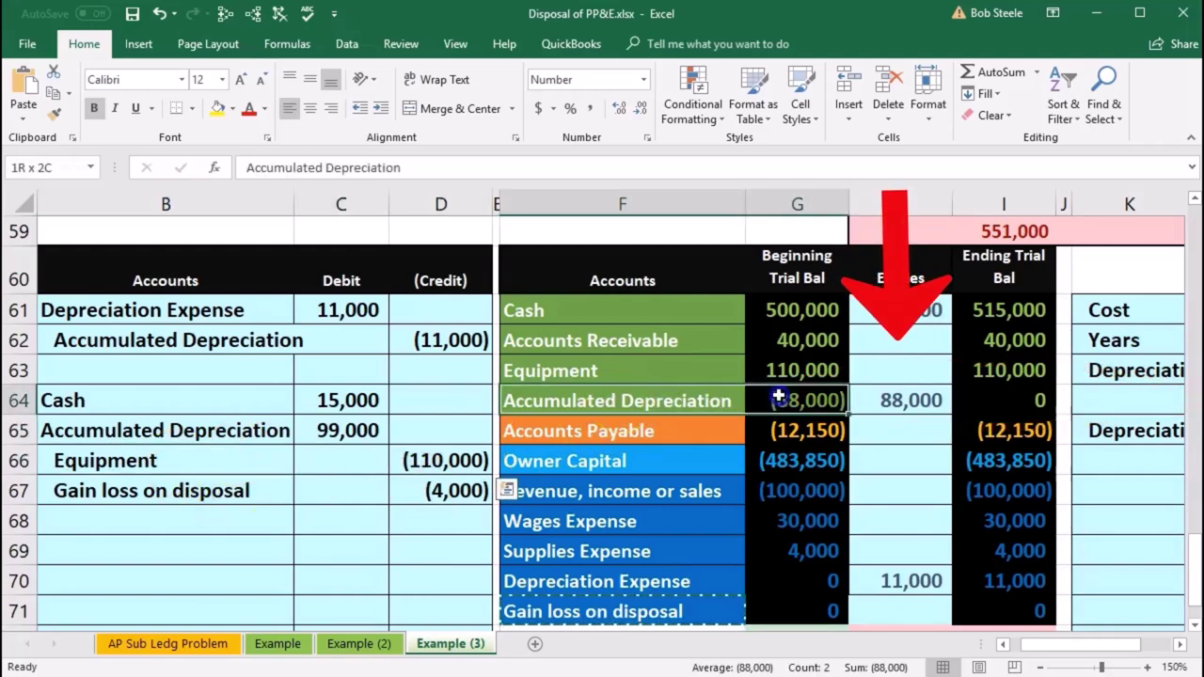
left_click_drag(658, 371, 780, 370)
left_click(873, 368)
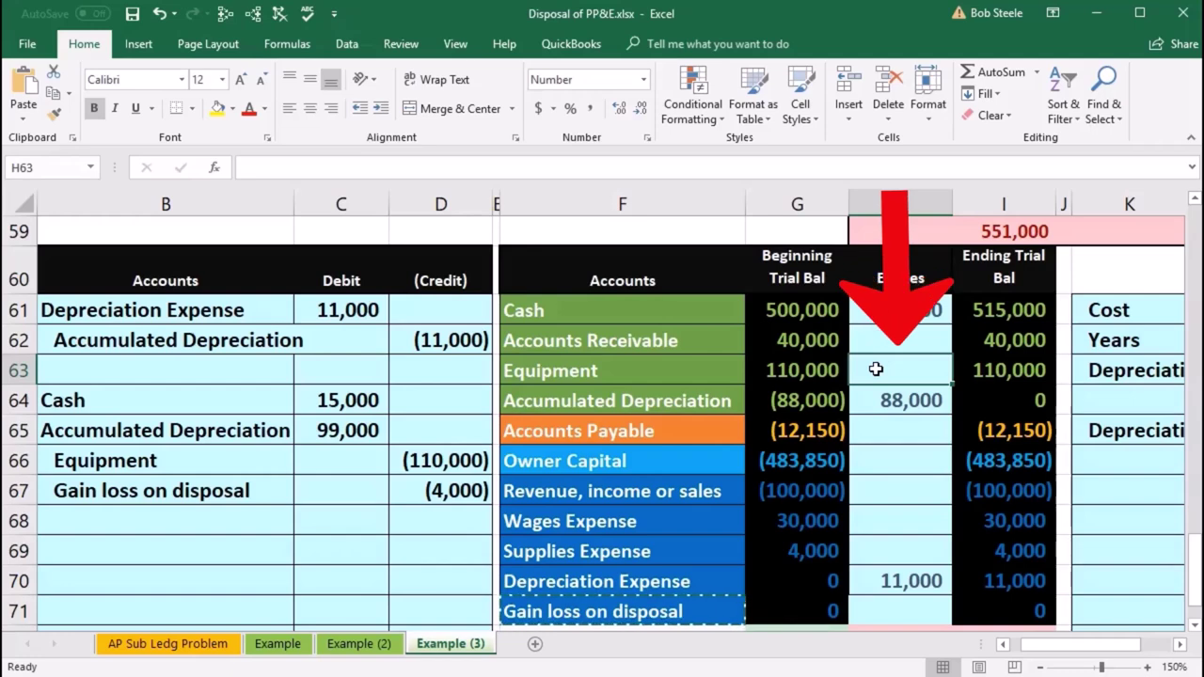
type("=")
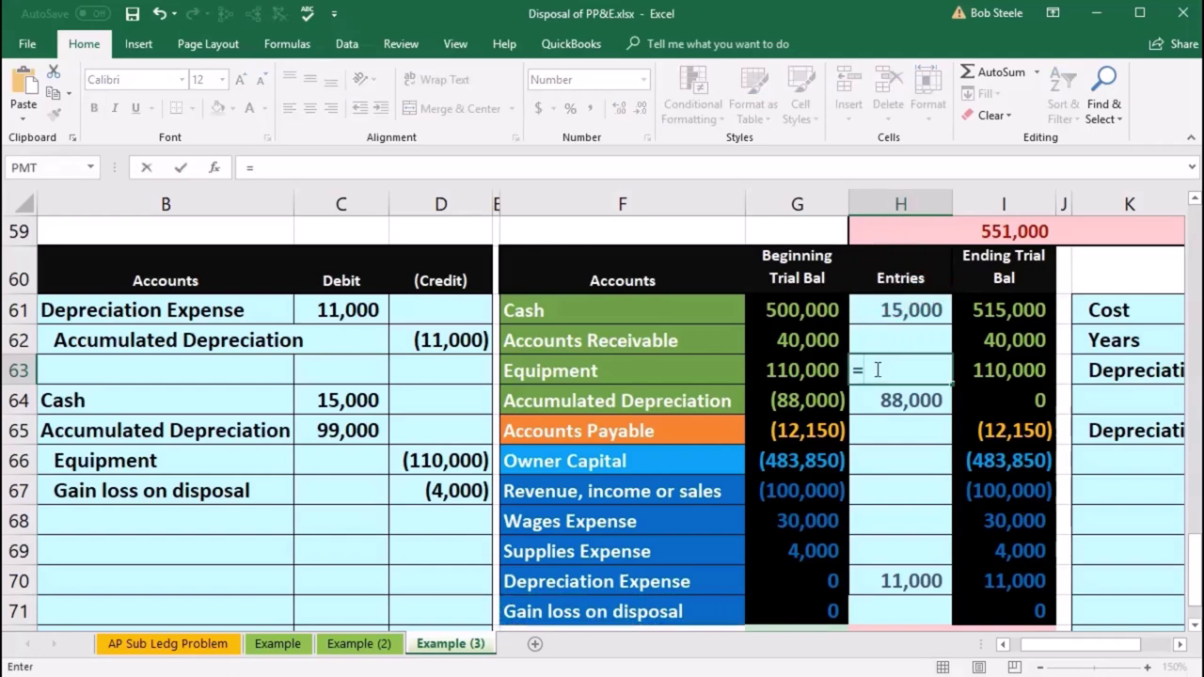
left_click(455, 459)
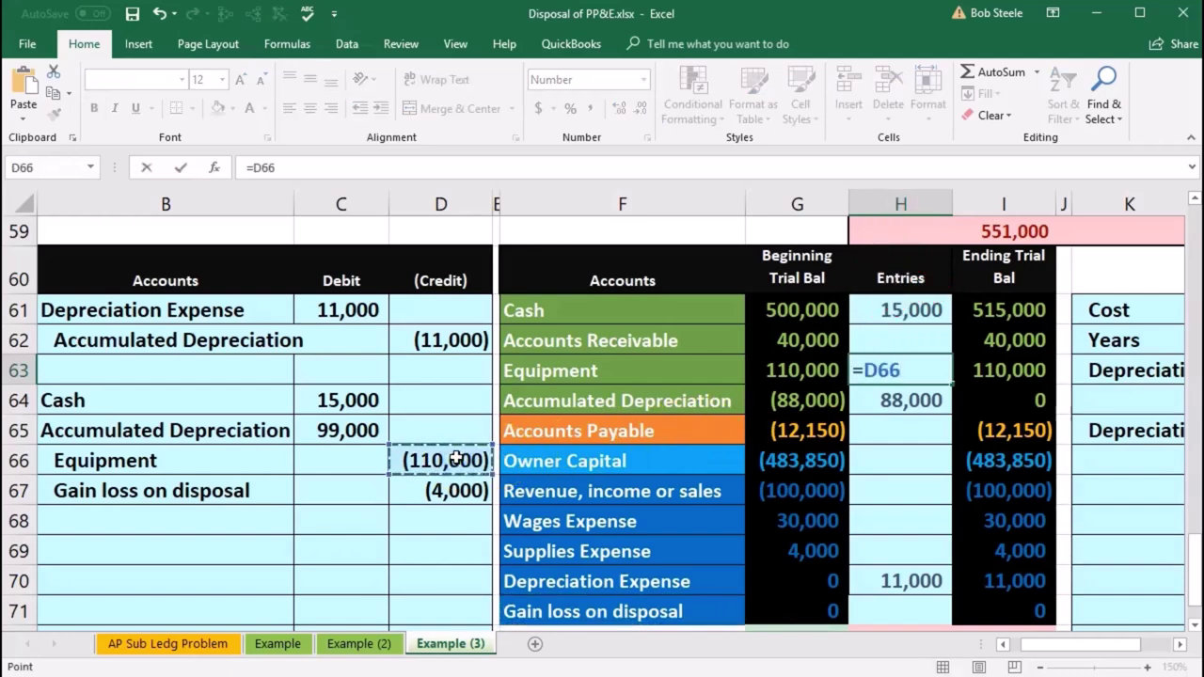
key("Return")
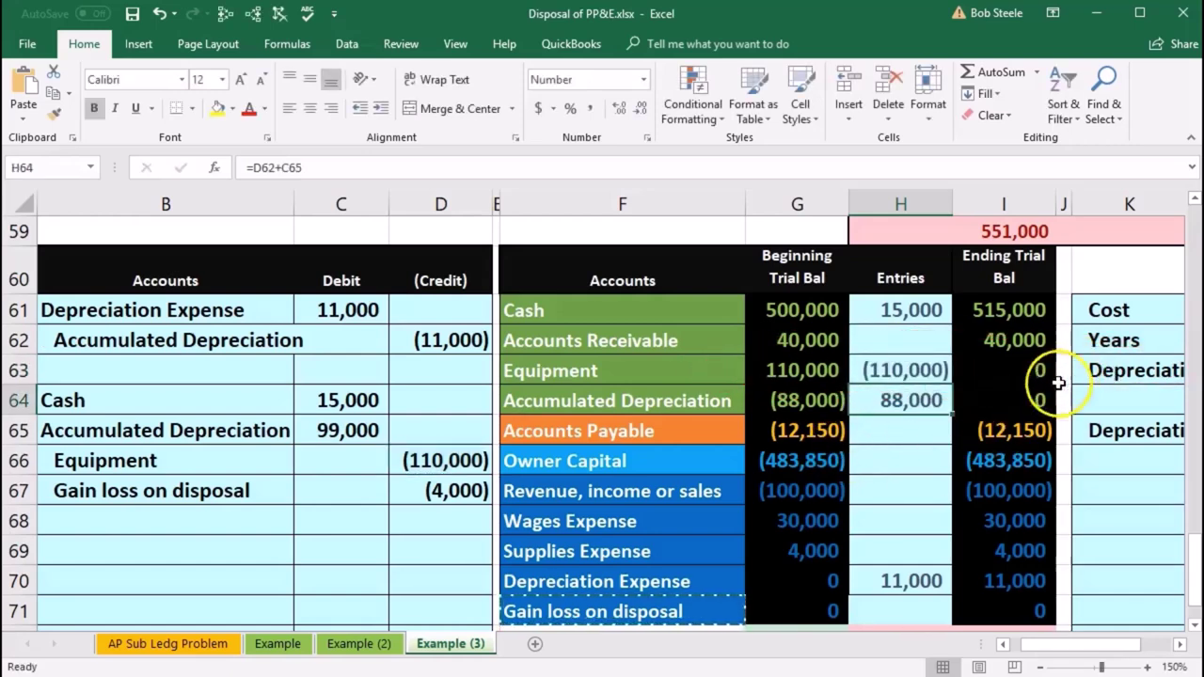
Step: Post the disposal gain to the trial balance by entering =D67 in the Gain loss on disposal entries cell H71
left_click_drag(227, 490, 424, 494)
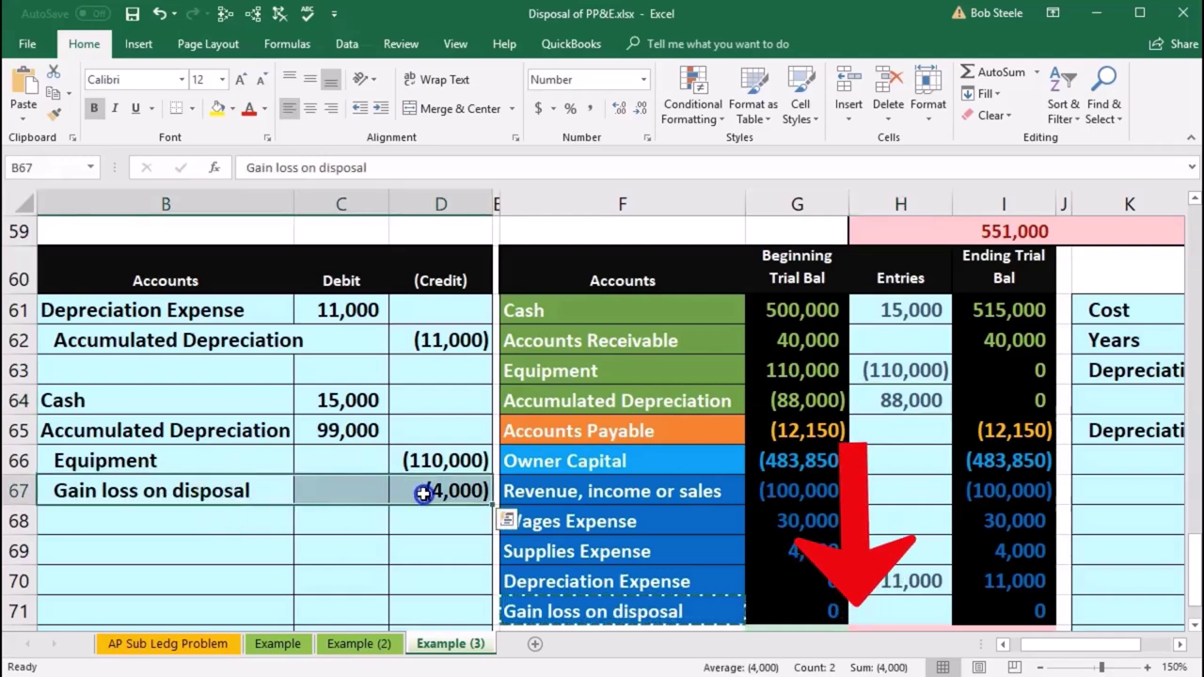
left_click(883, 608)
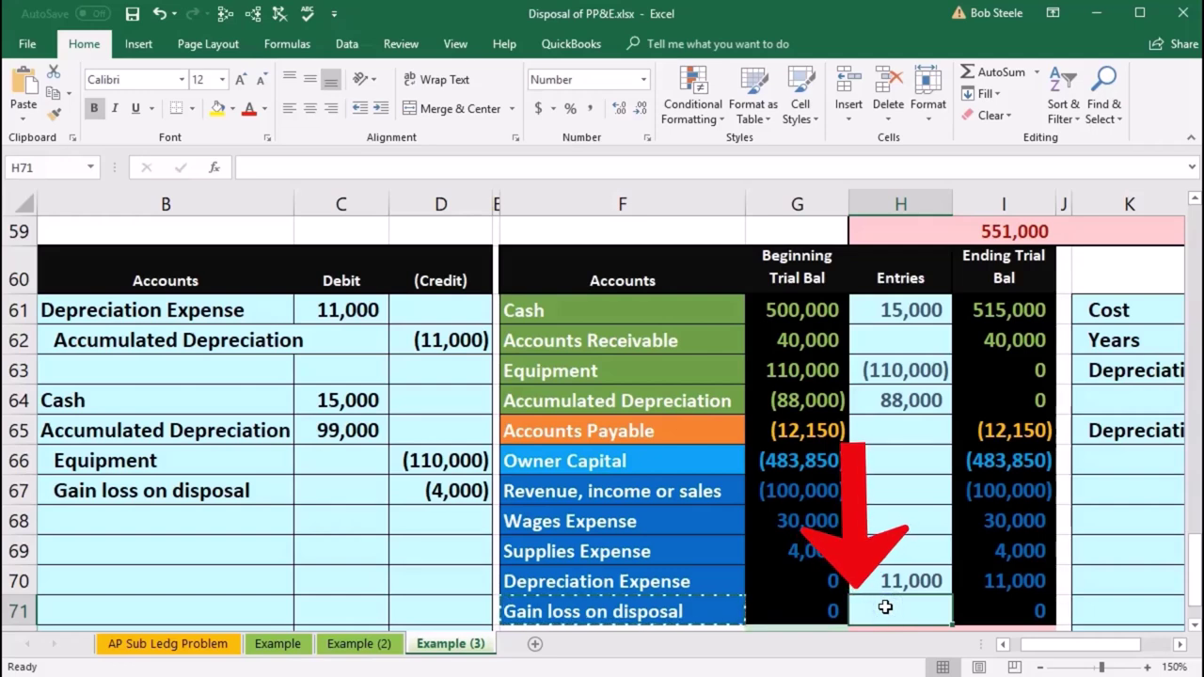
type("=")
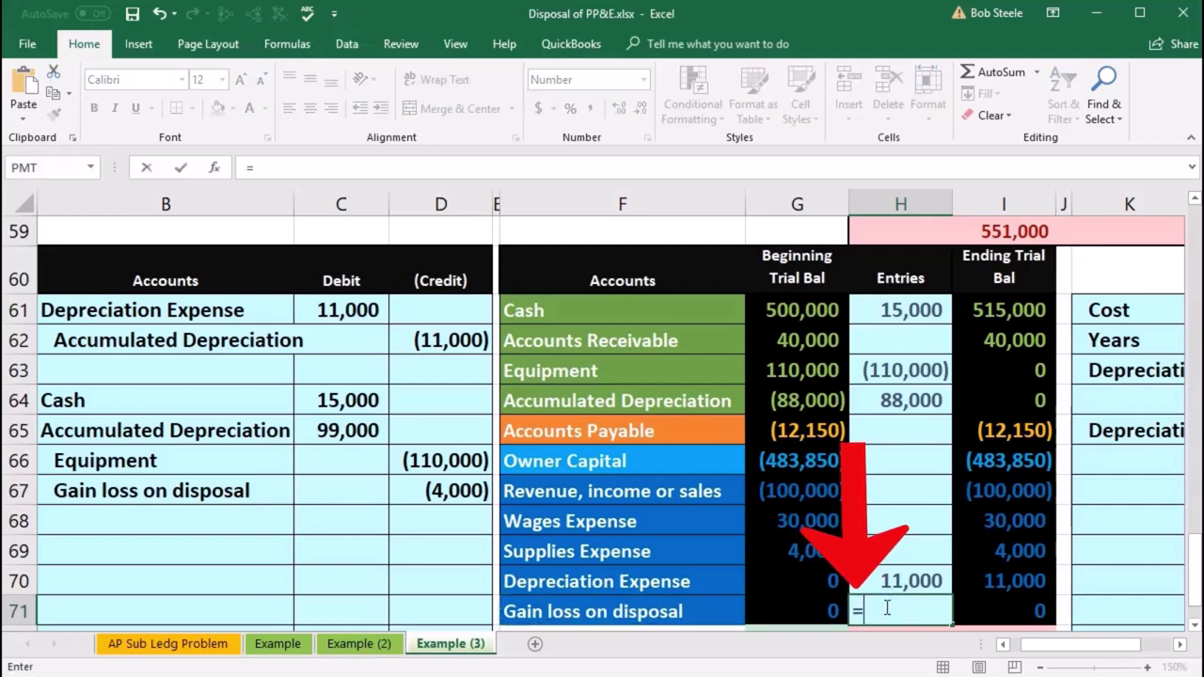
left_click(467, 489)
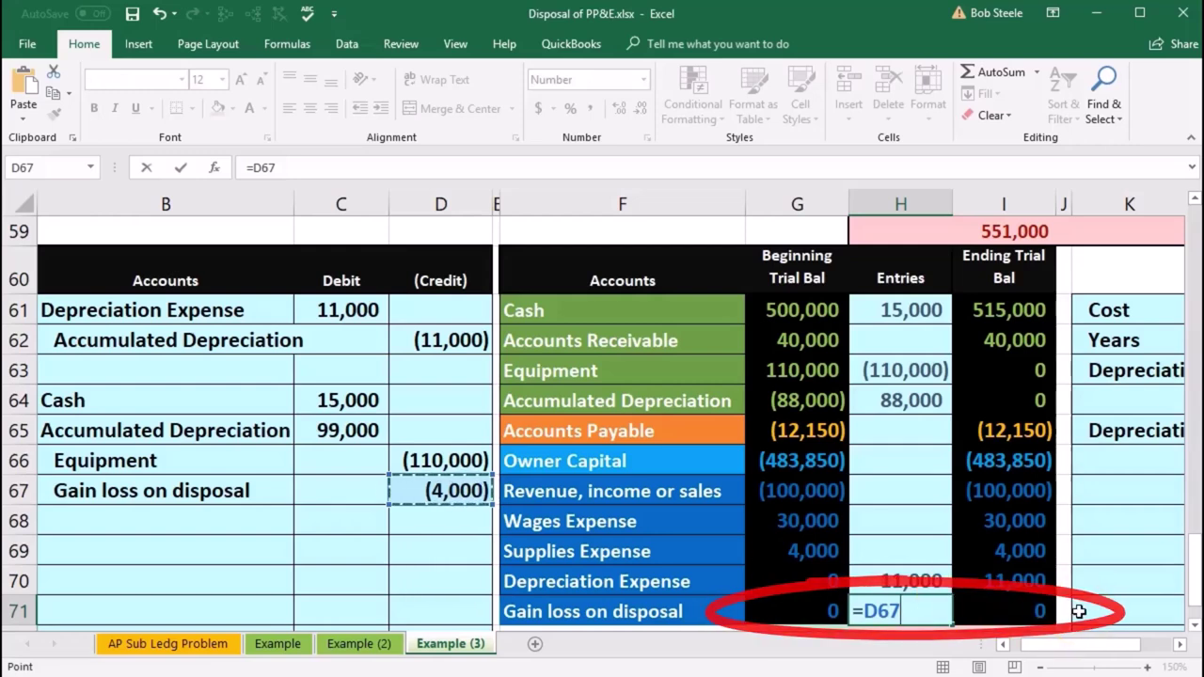
key("Return")
Step: Review the trial balance totals, the Equipment and Accumulated Depreciation ending balances, the Cash entry, and the ending depreciation expense and disposal gain
scroll(1079, 611, "down", 1)
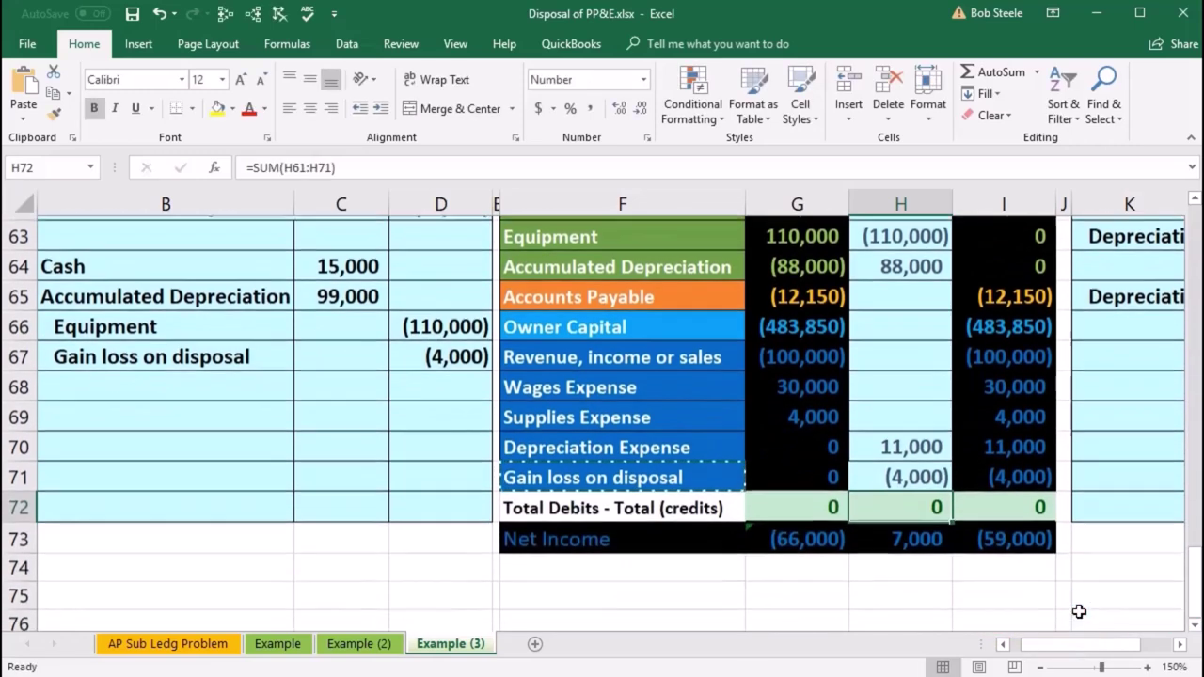
scroll(1081, 612, "up", 1)
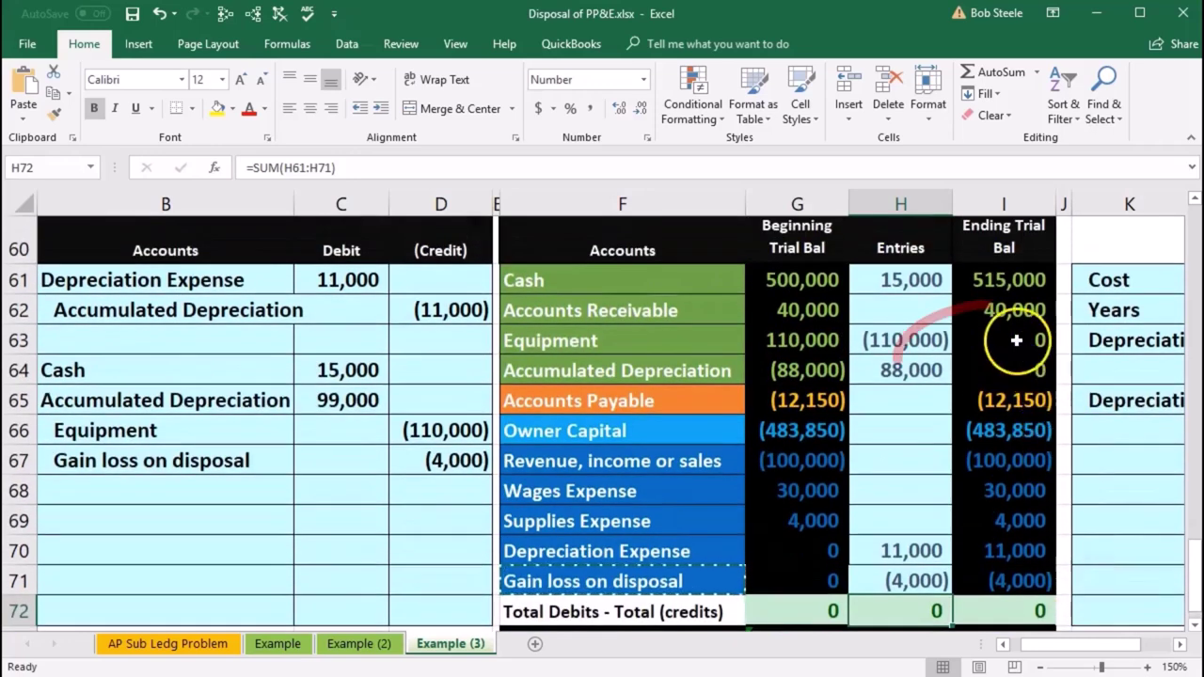
left_click_drag(1013, 342, 1016, 363)
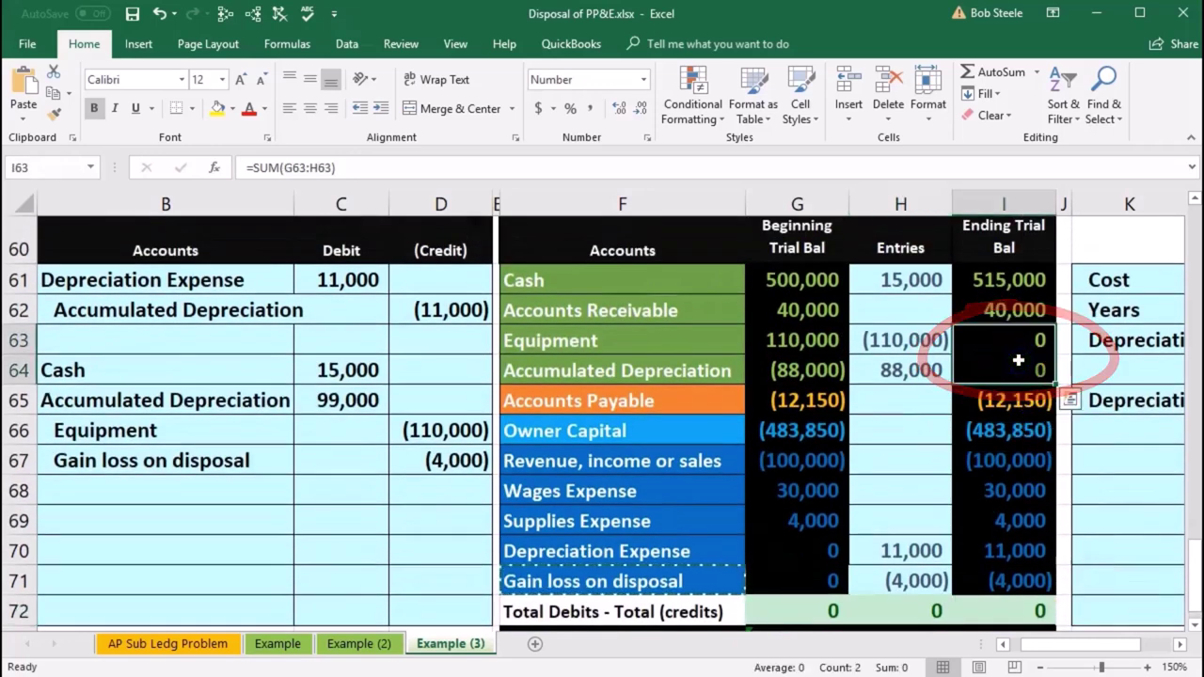
left_click(917, 279)
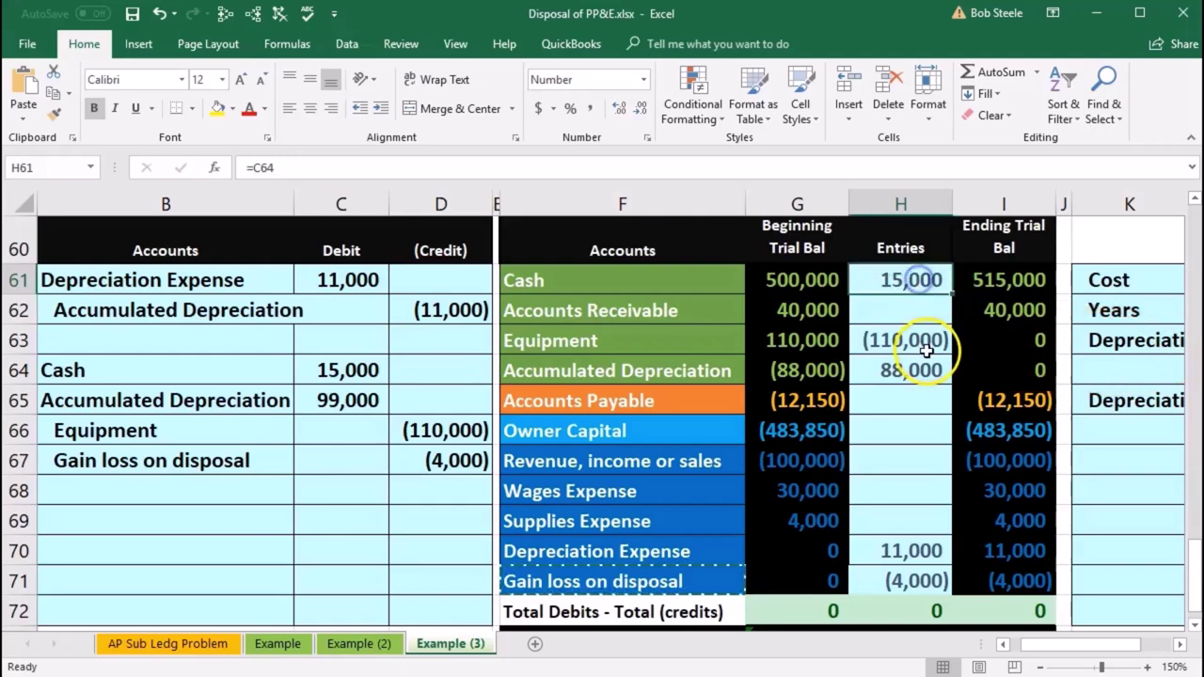
scroll(918, 348, "down", 1)
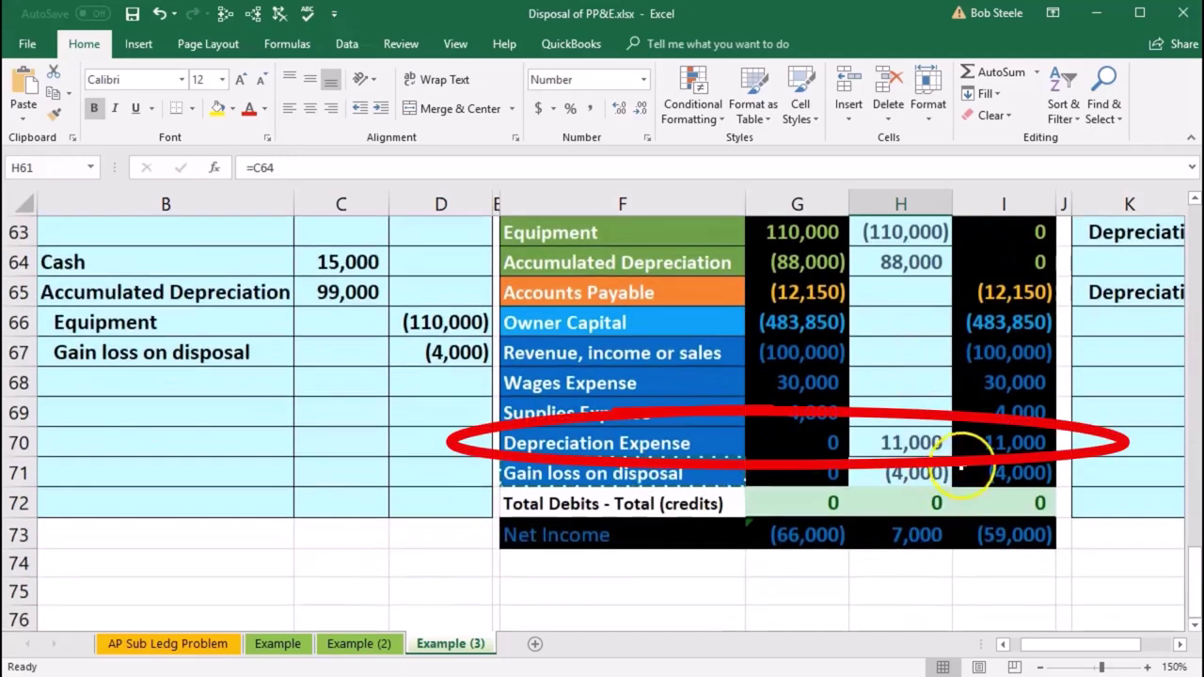
left_click(991, 443)
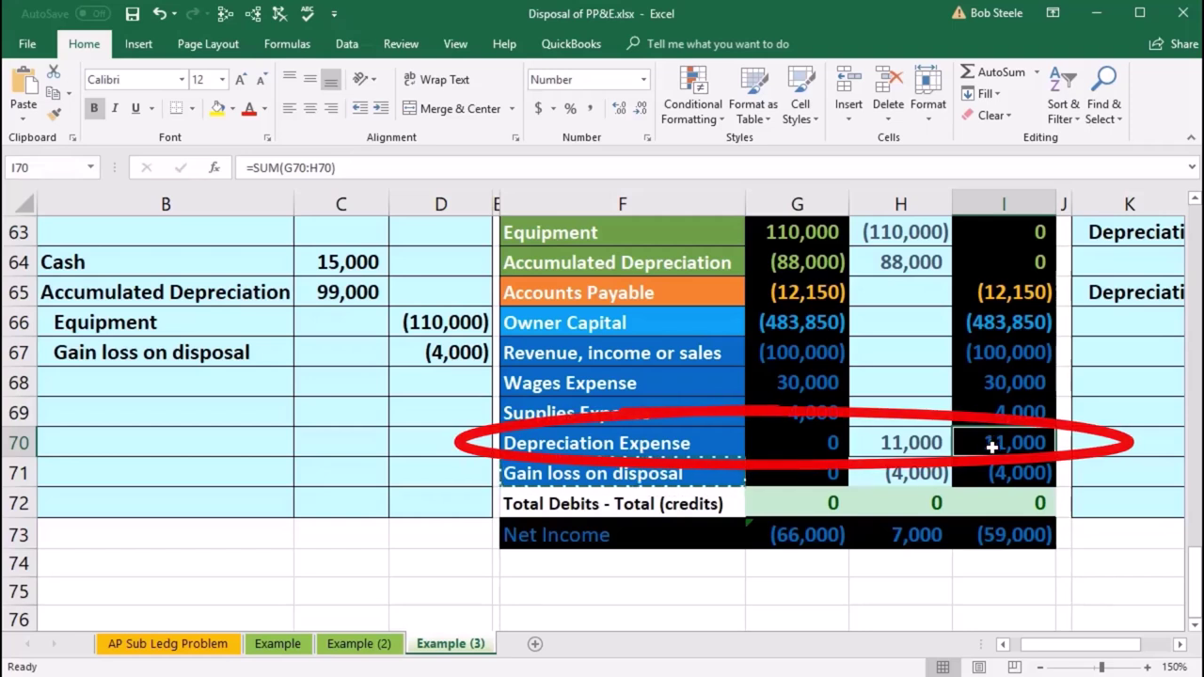
left_click(992, 476)
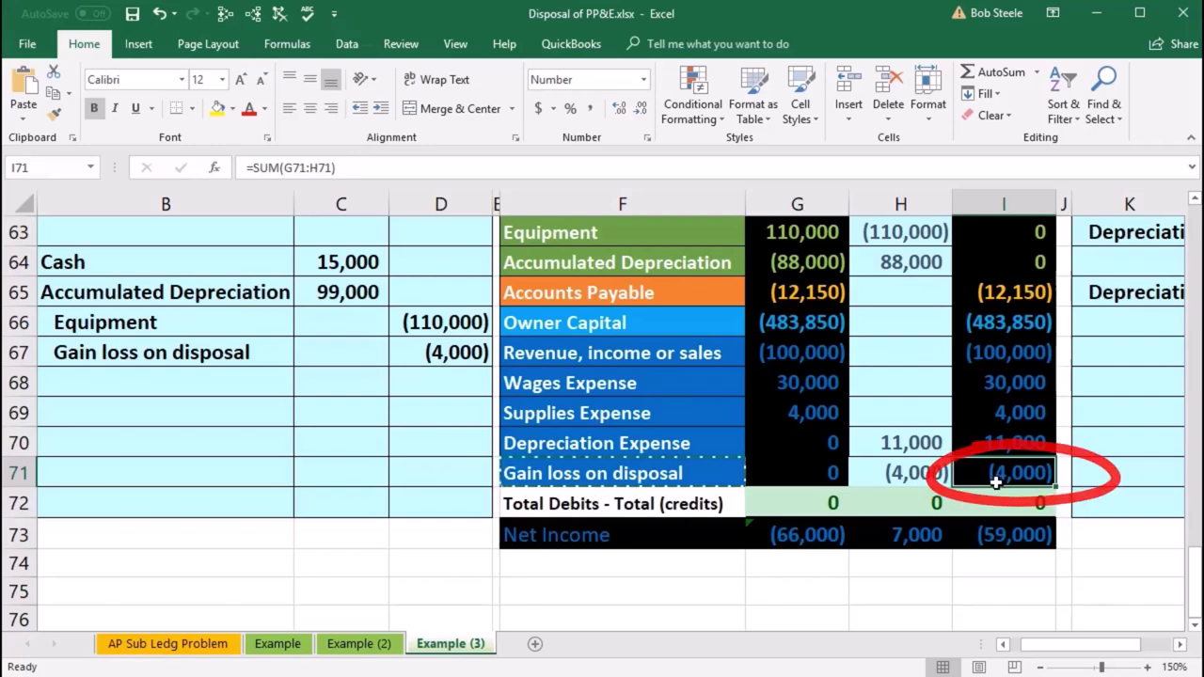
scroll(438, 462, "up", 1)
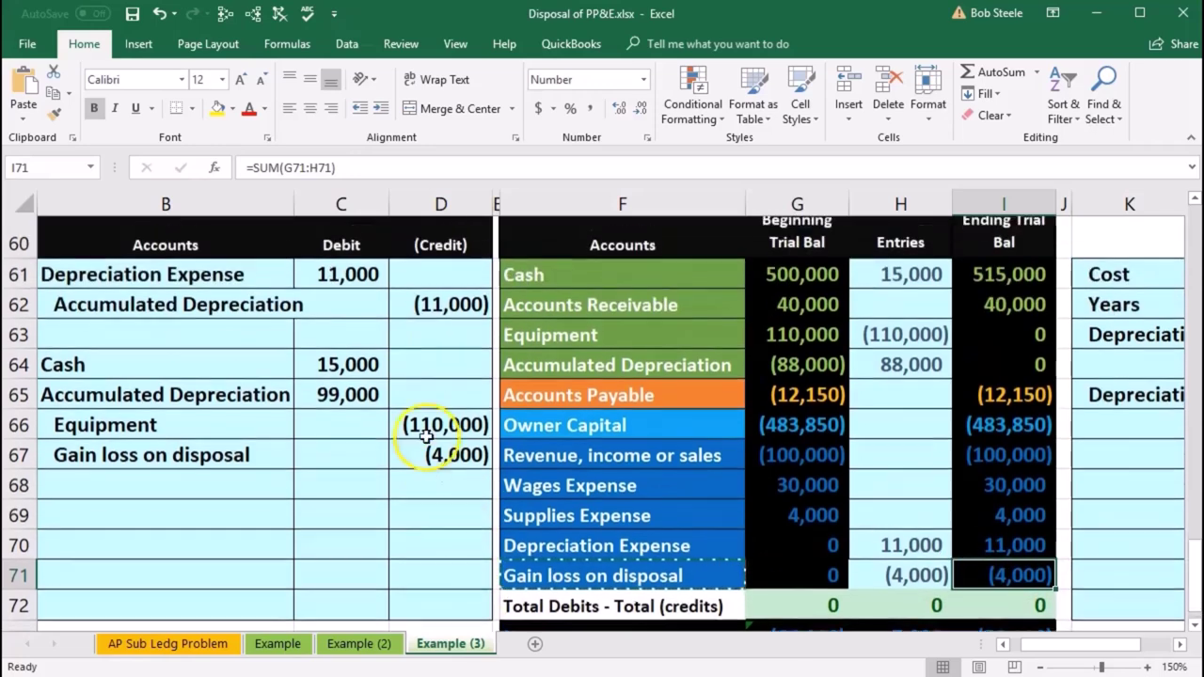
scroll(419, 444, "down", 1)
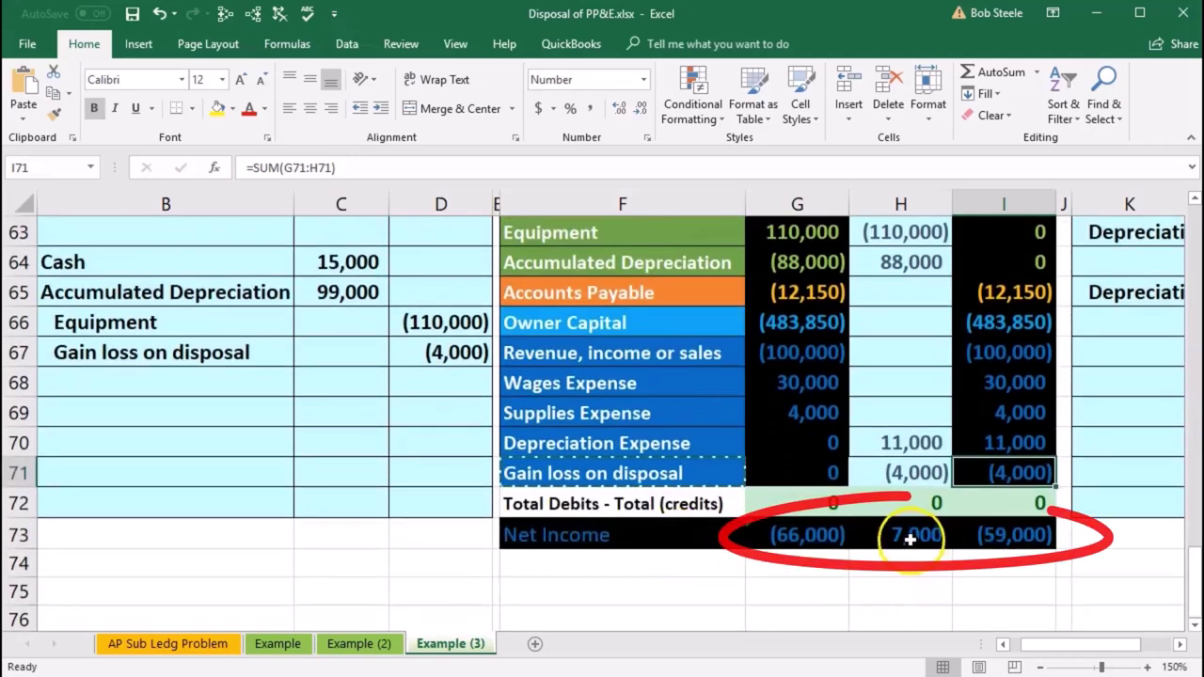
Step: Examine the Net Income formulas in G73 and H73 and the depreciation and disposal gain entries in H70:H71 that feed them
double_click(911, 535)
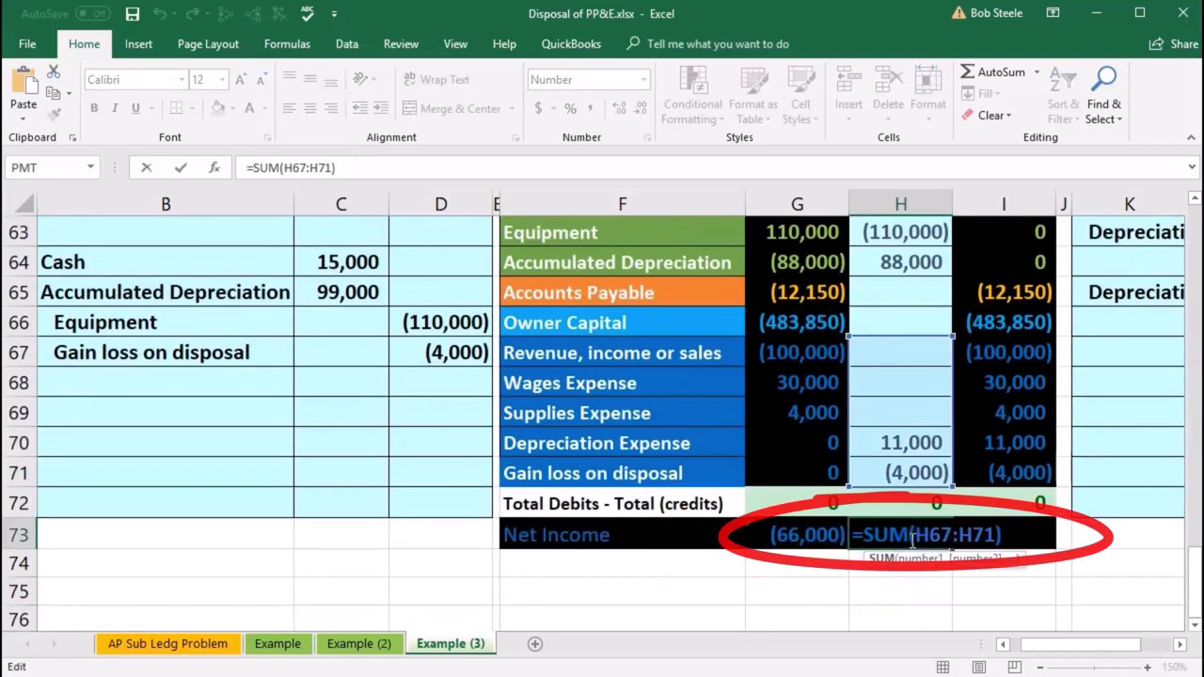
key("Return")
left_click(832, 537)
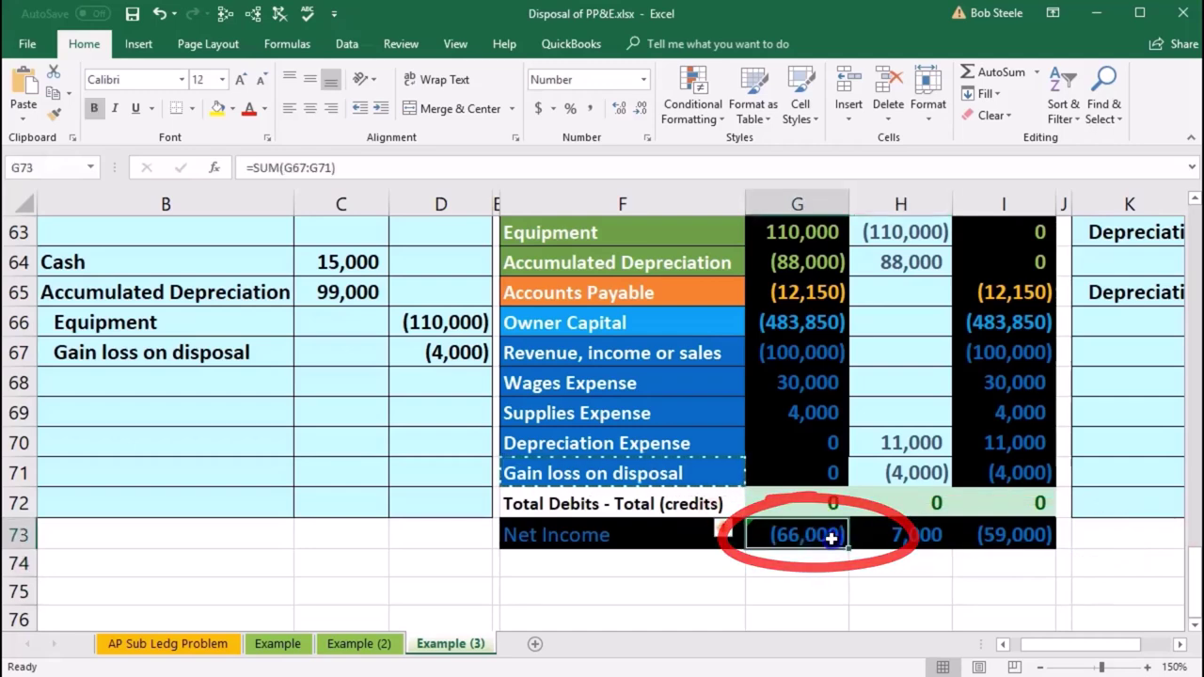
double_click(832, 537)
key("Return")
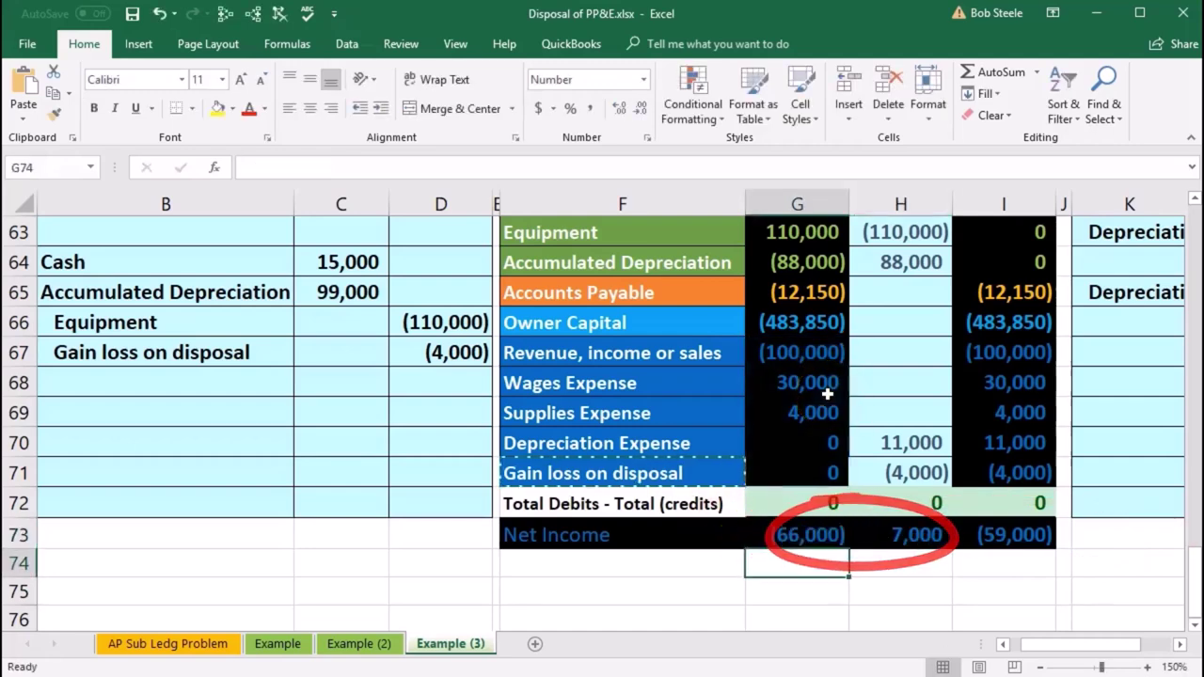
double_click(917, 527)
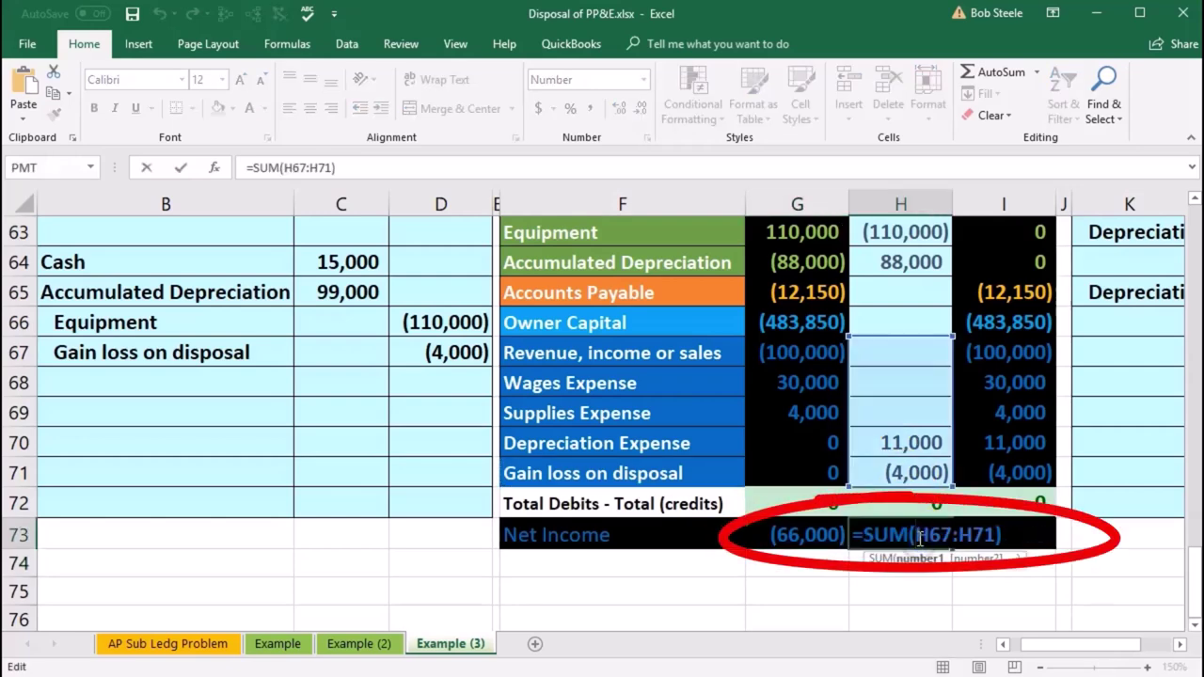
key("Return")
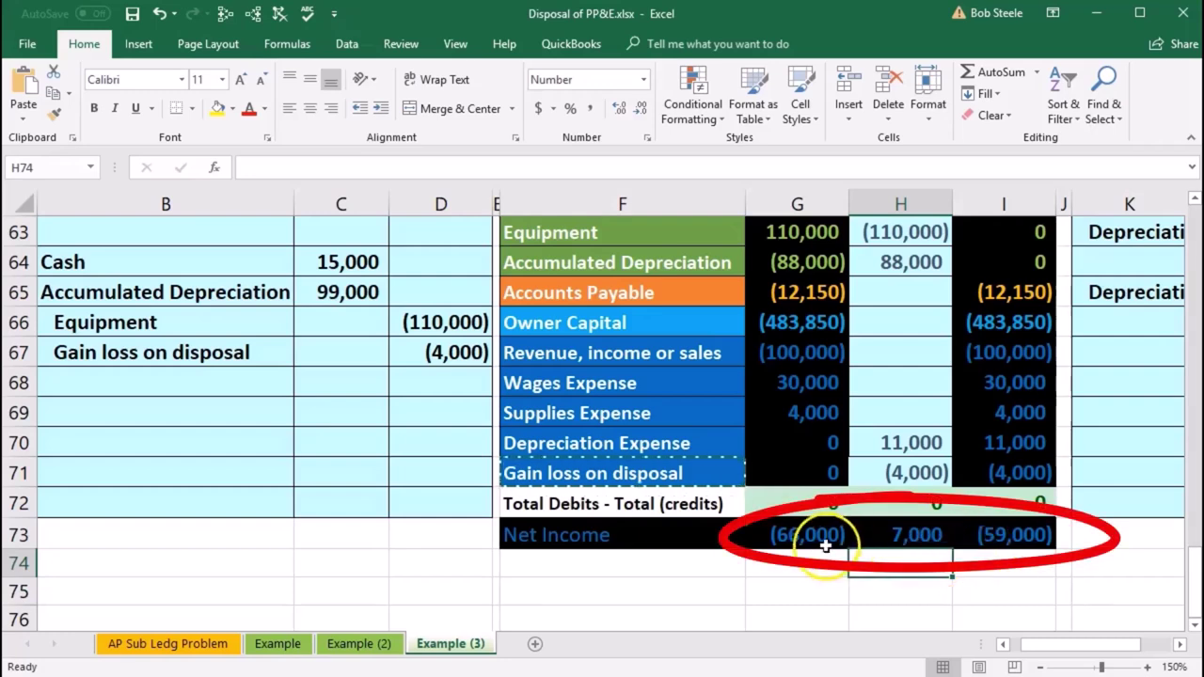
left_click_drag(828, 544, 886, 532)
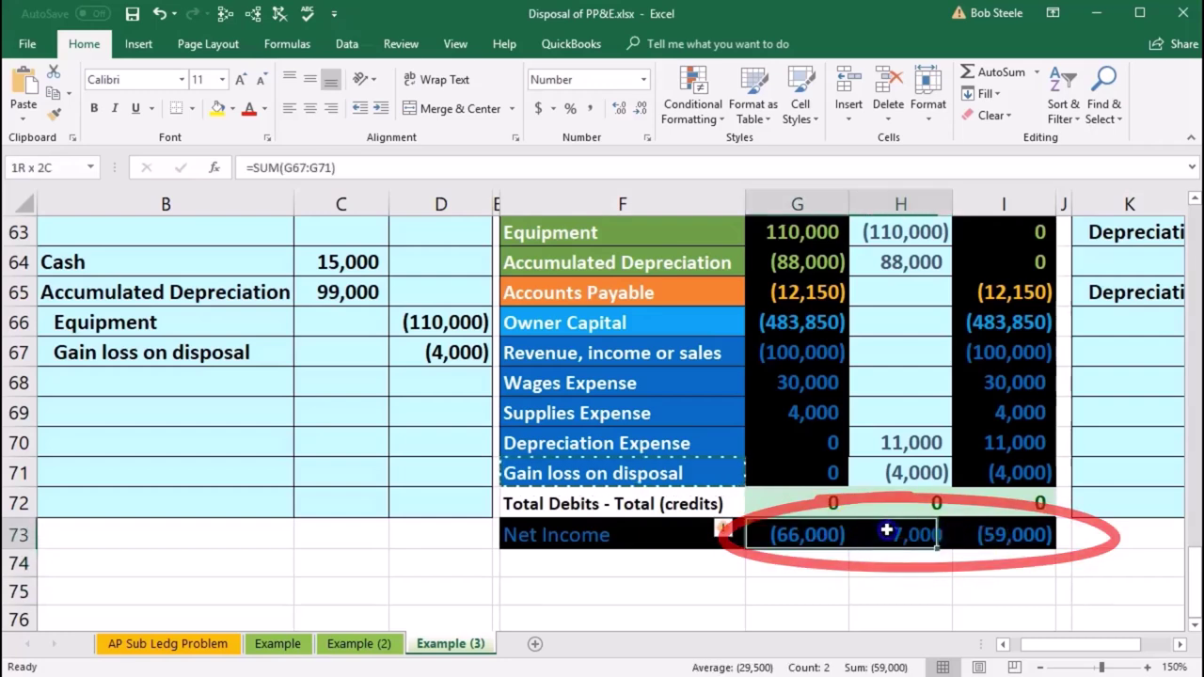
left_click(906, 583)
left_click(917, 444)
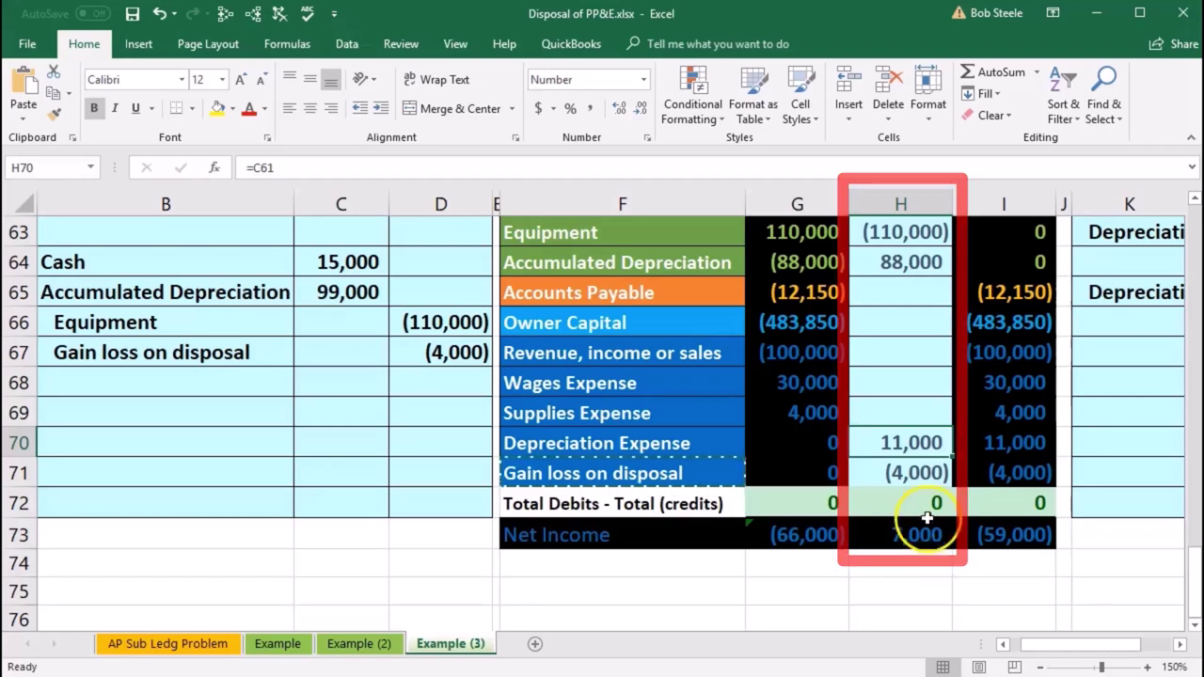
left_click(915, 473)
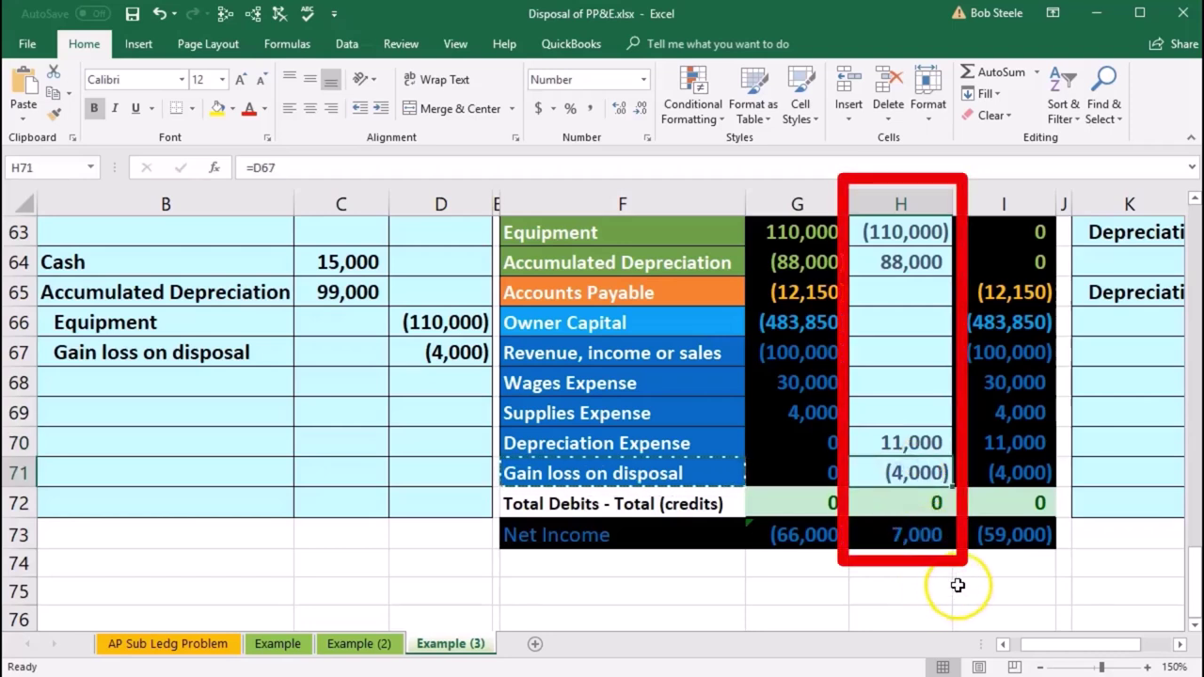